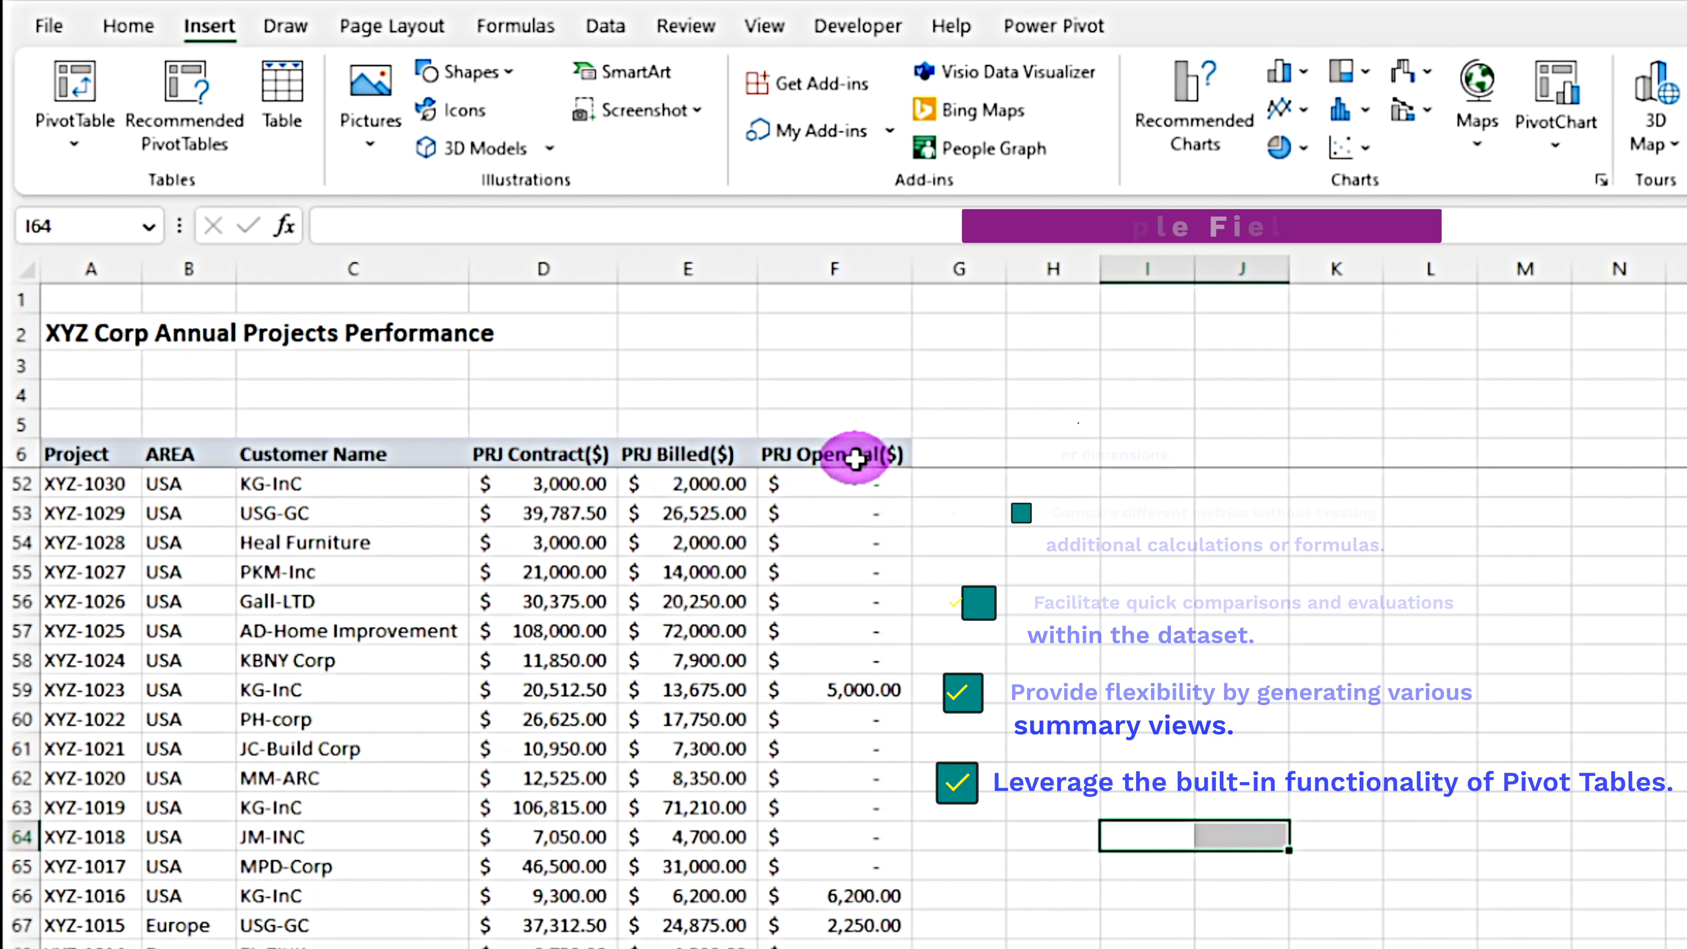
Create a PivotTable on a new worksheet from the project data range A6:F82
left_click(353, 690)
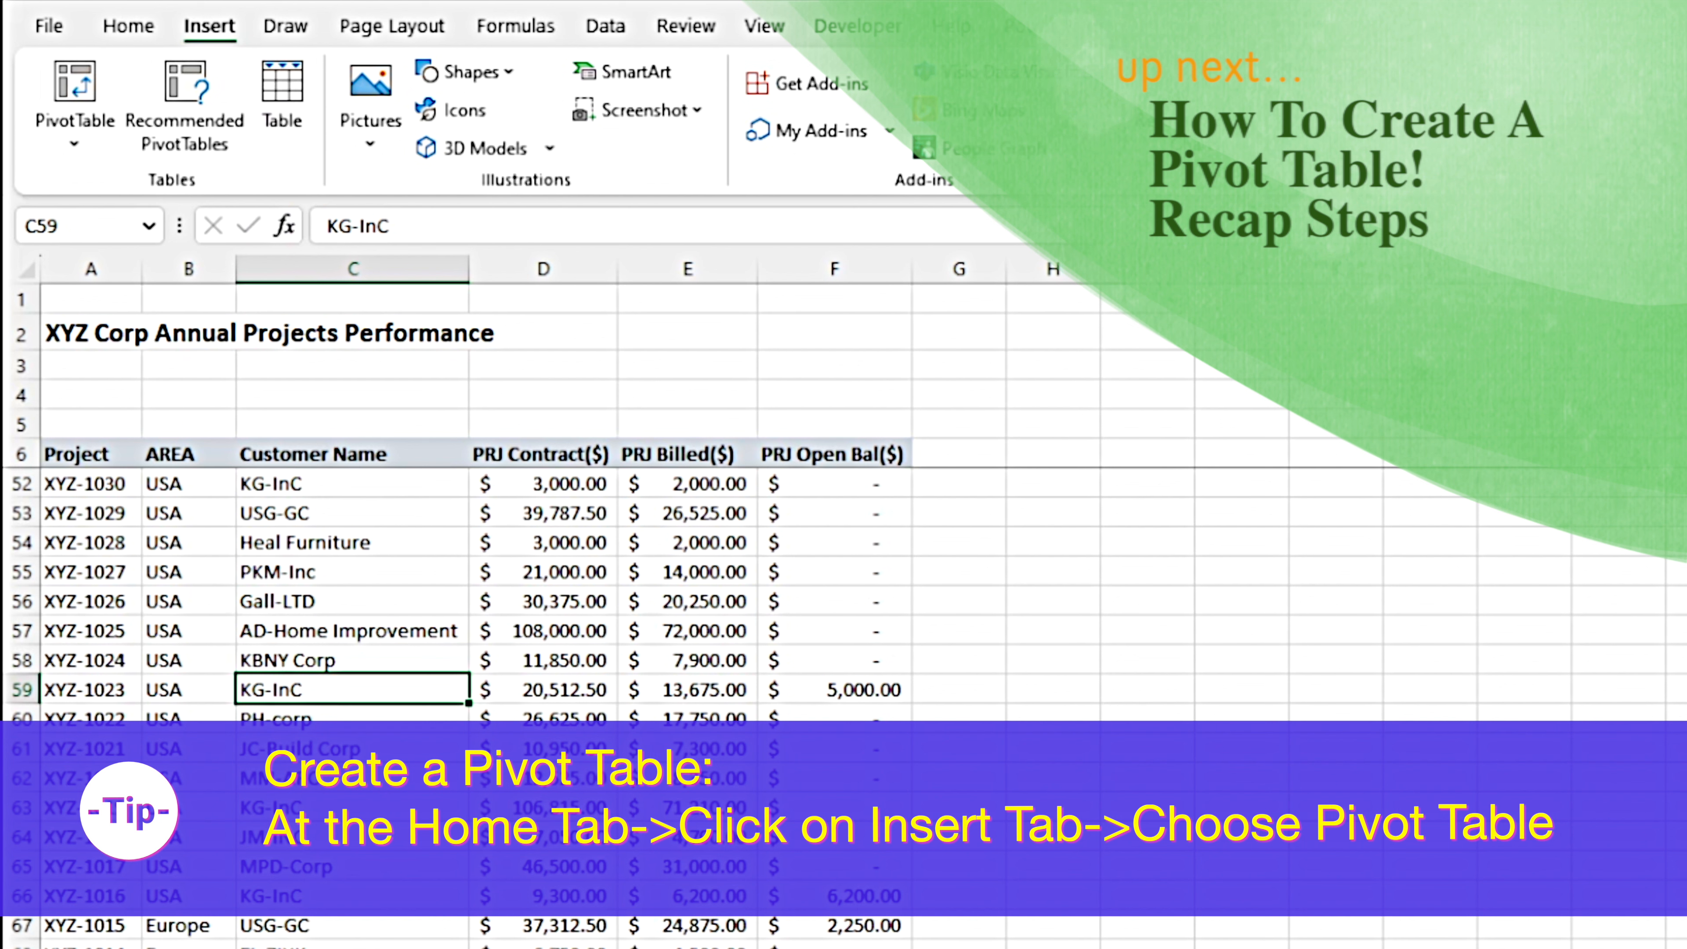
left_click(260, 930)
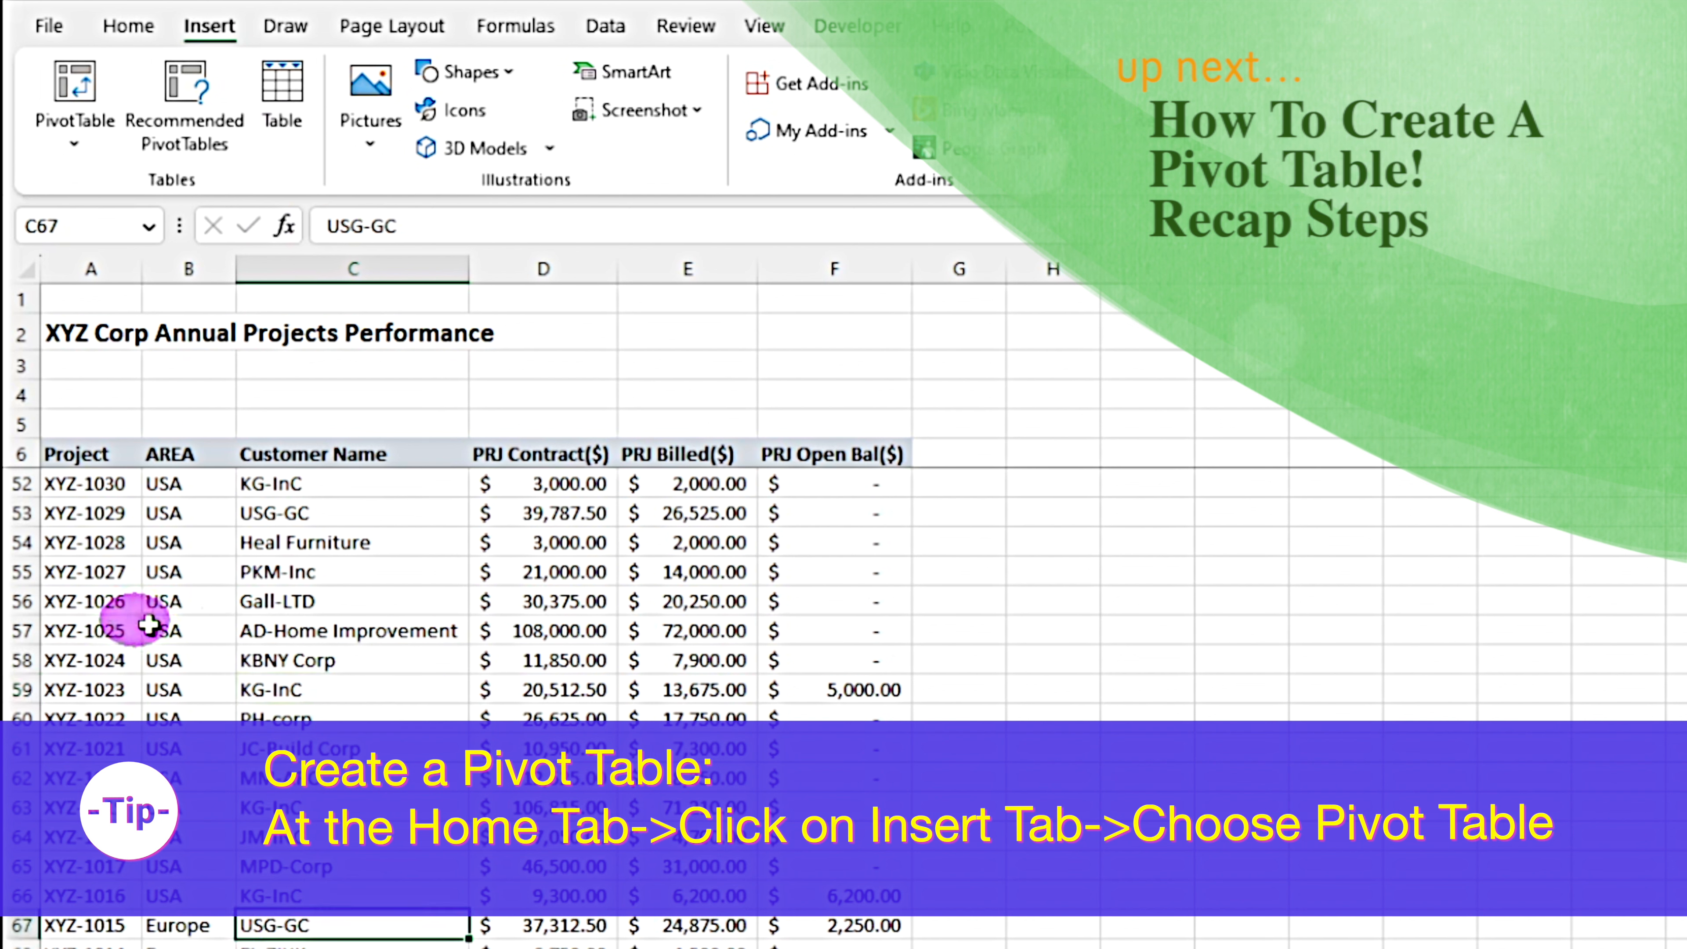
left_click(70, 80)
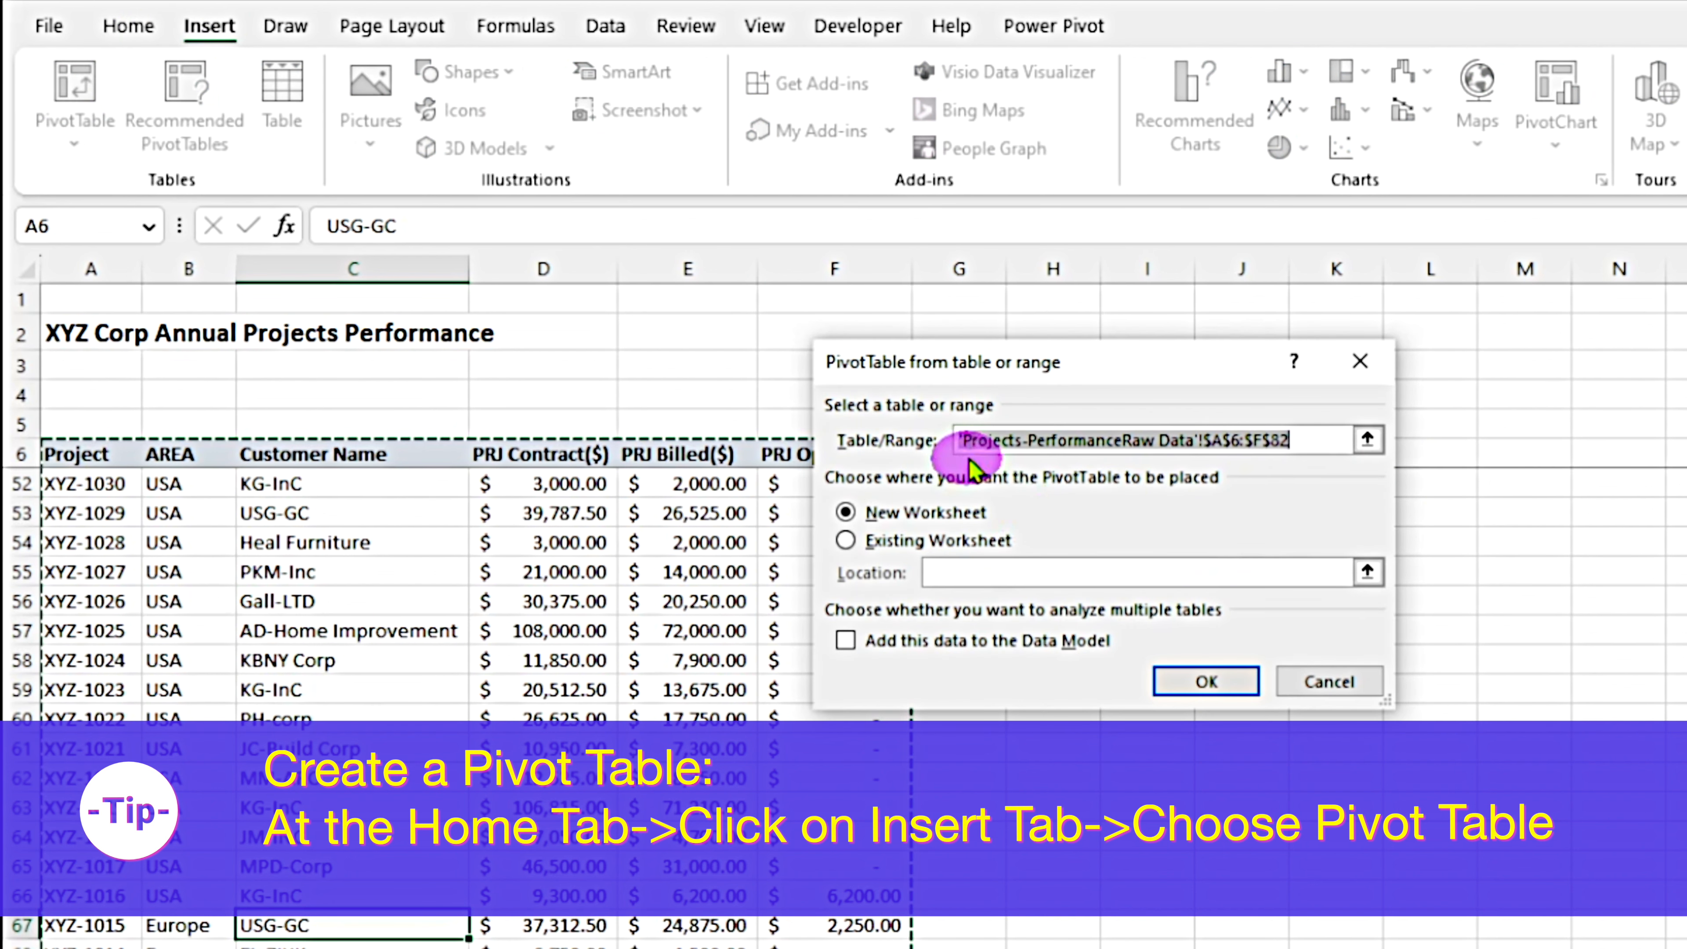
scroll(572, 748, "up", 8)
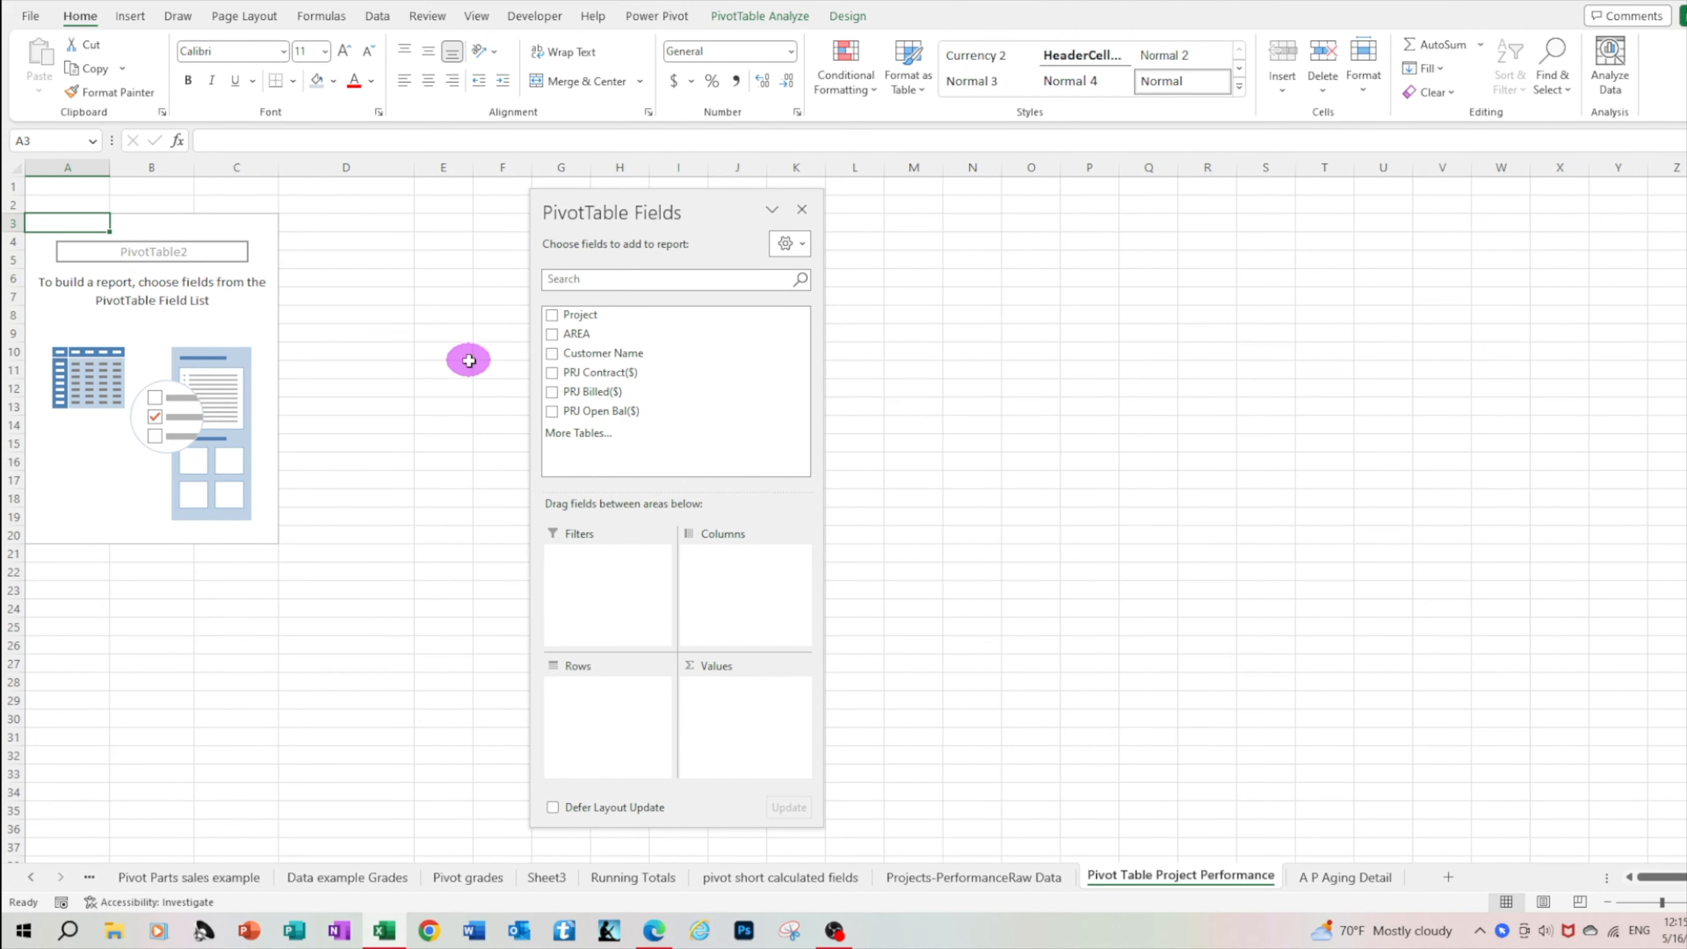
Add AREA to the pivot rows and PRJ Contract($), PRJ Billed($) and PRJ Open Bal($) to the values
left_click(552, 333)
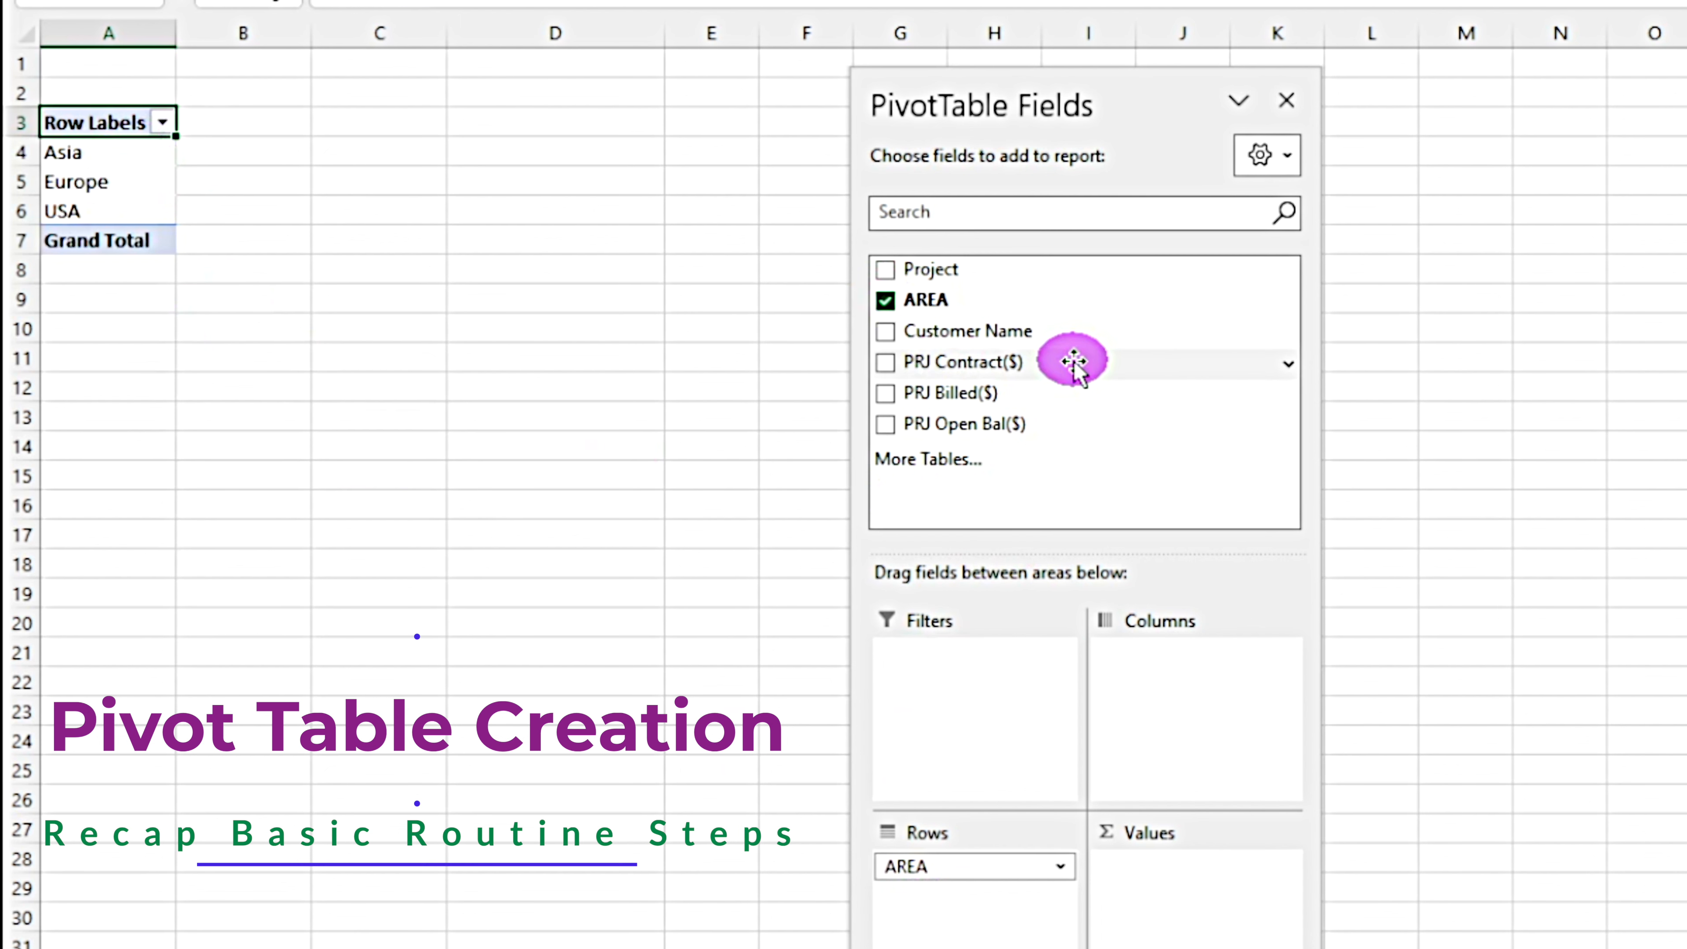
left_click_drag(1035, 359, 1179, 881)
left_click_drag(926, 392, 1166, 927)
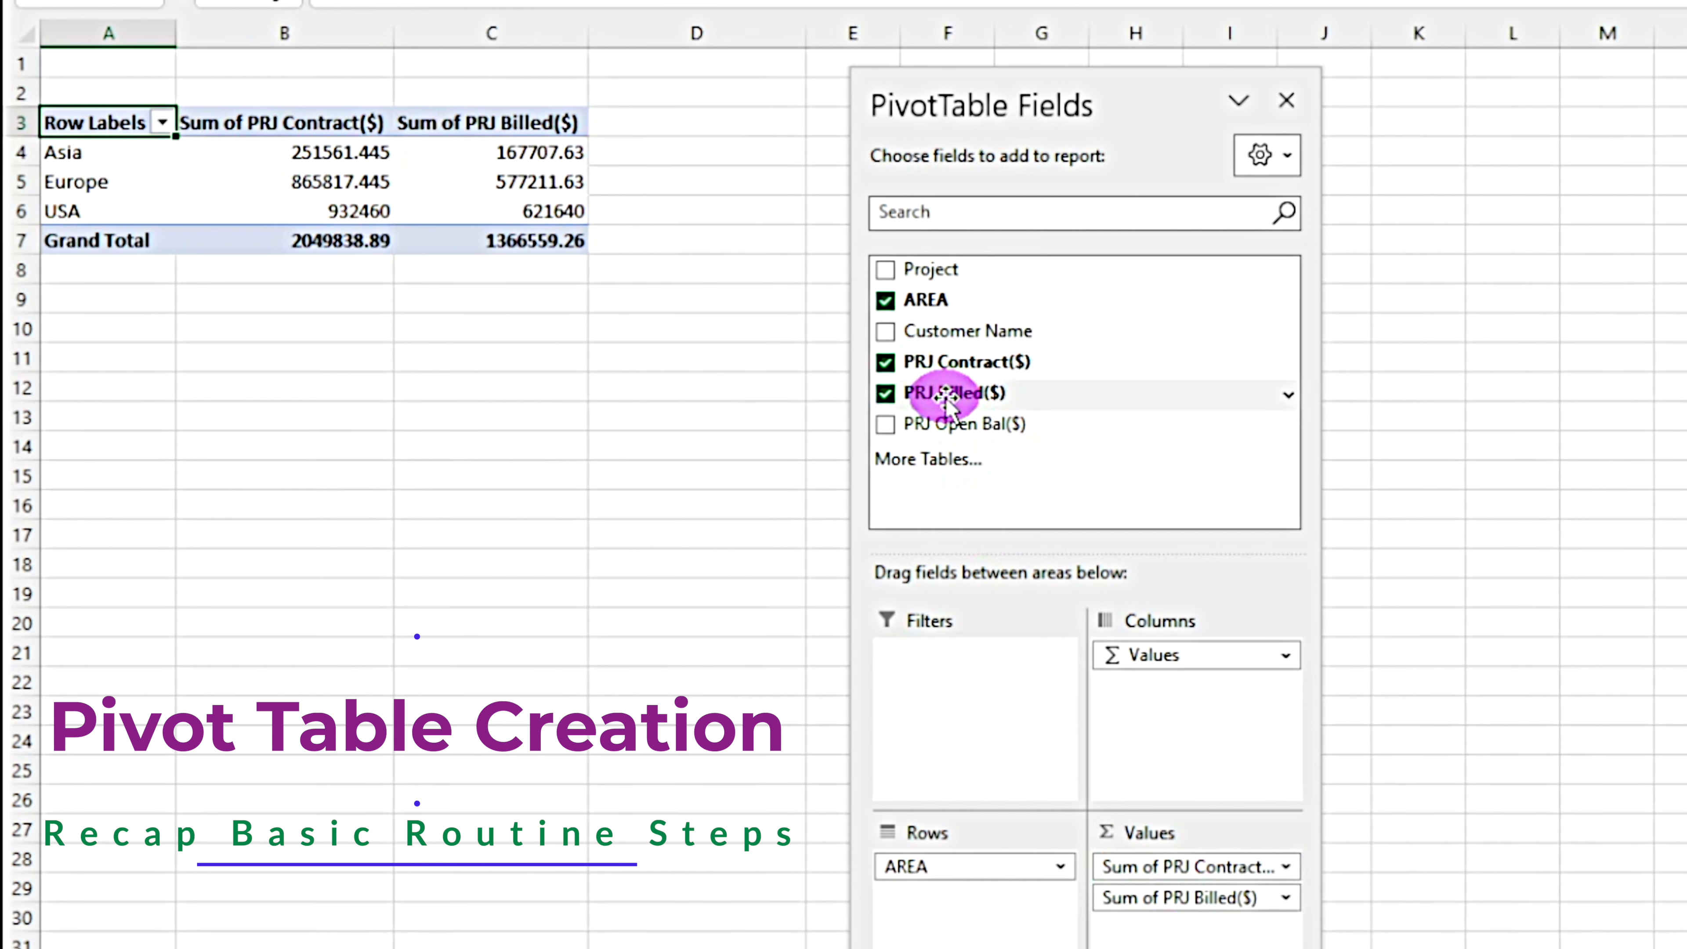
left_click_drag(963, 422, 1166, 947)
Rename the contract sum field as PRJ Contract($)_ and give it the Accounting number format
left_click(1183, 866)
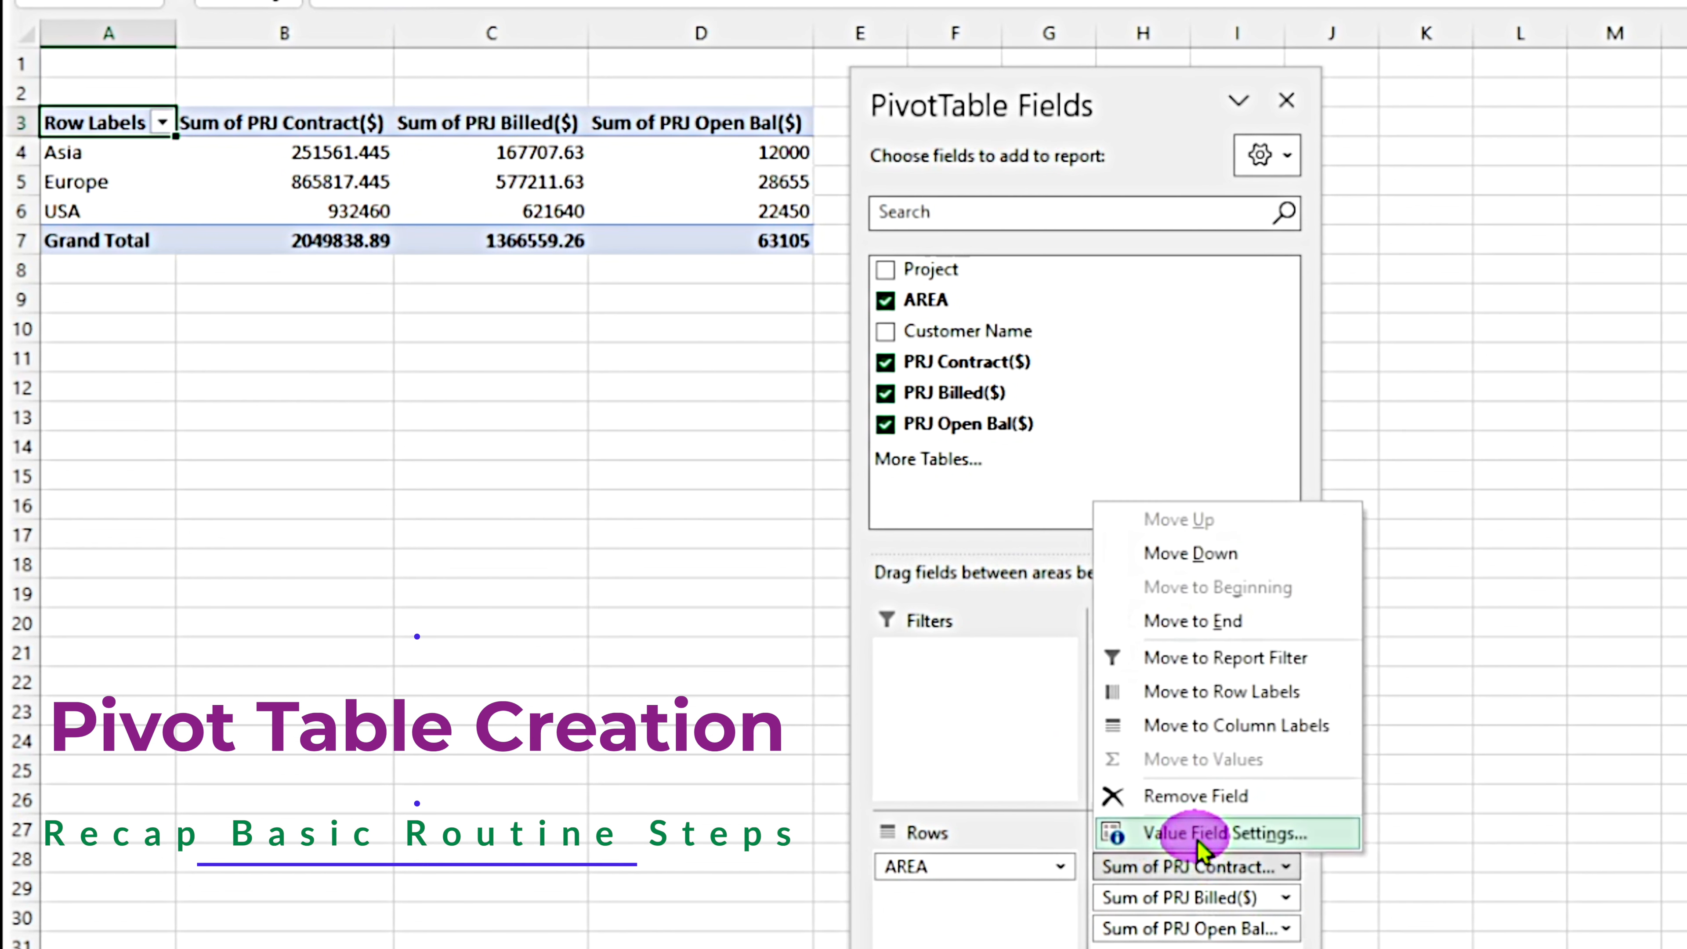
left_click(1201, 834)
type("PRJ Contract($)_")
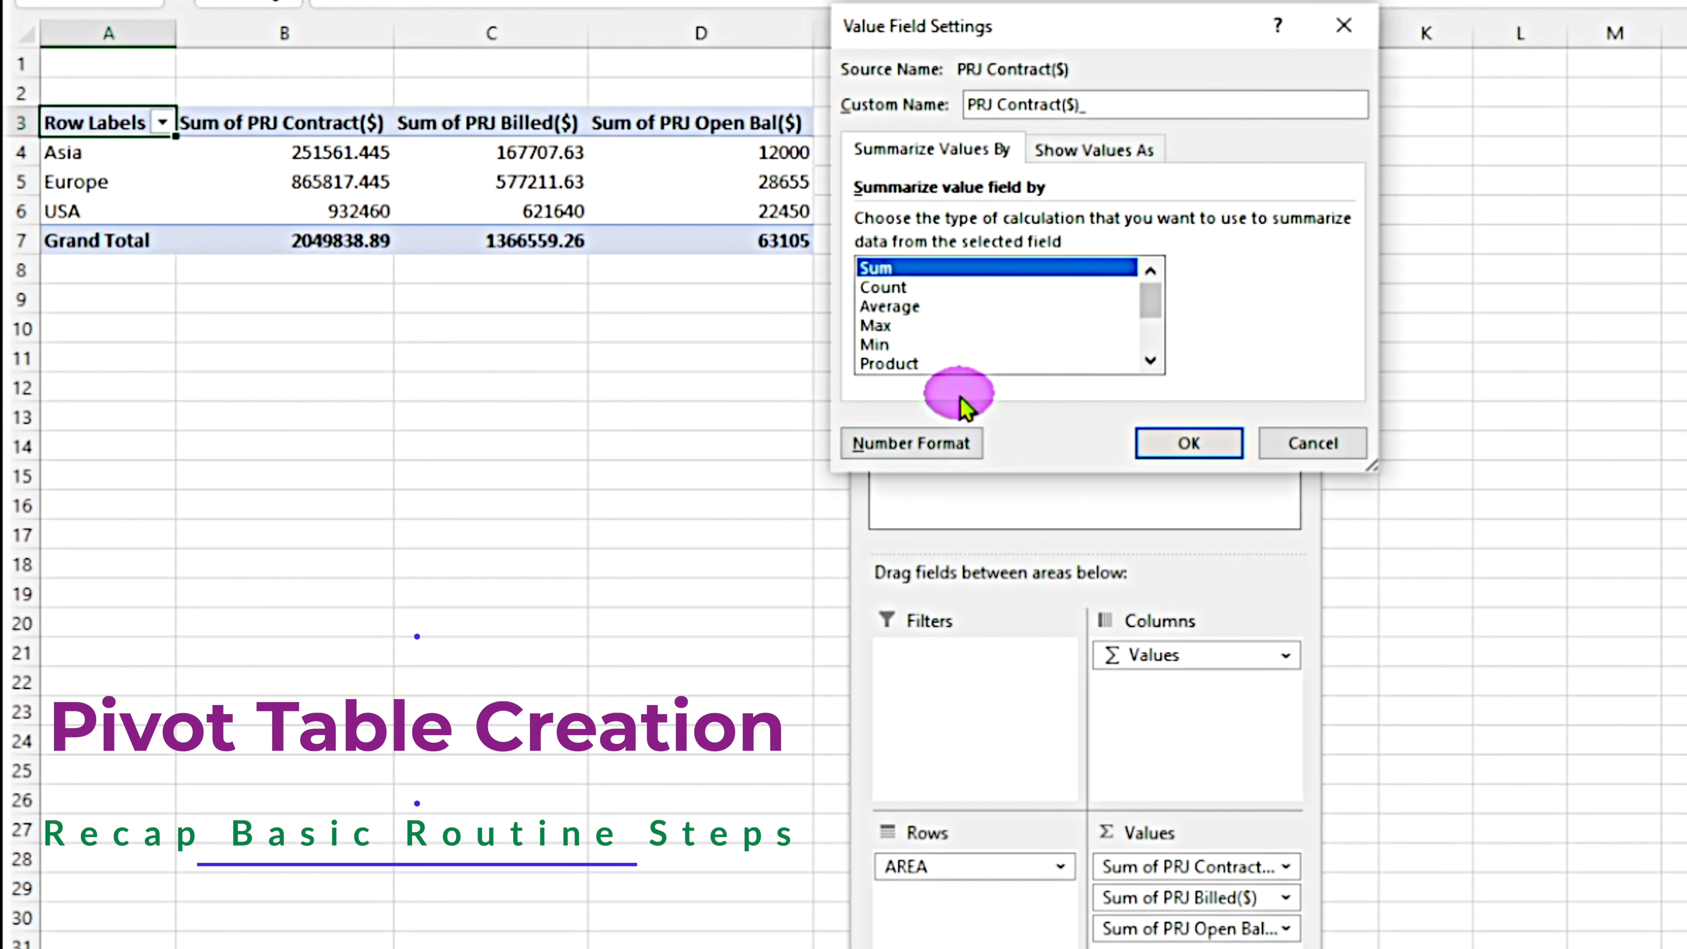
left_click(950, 444)
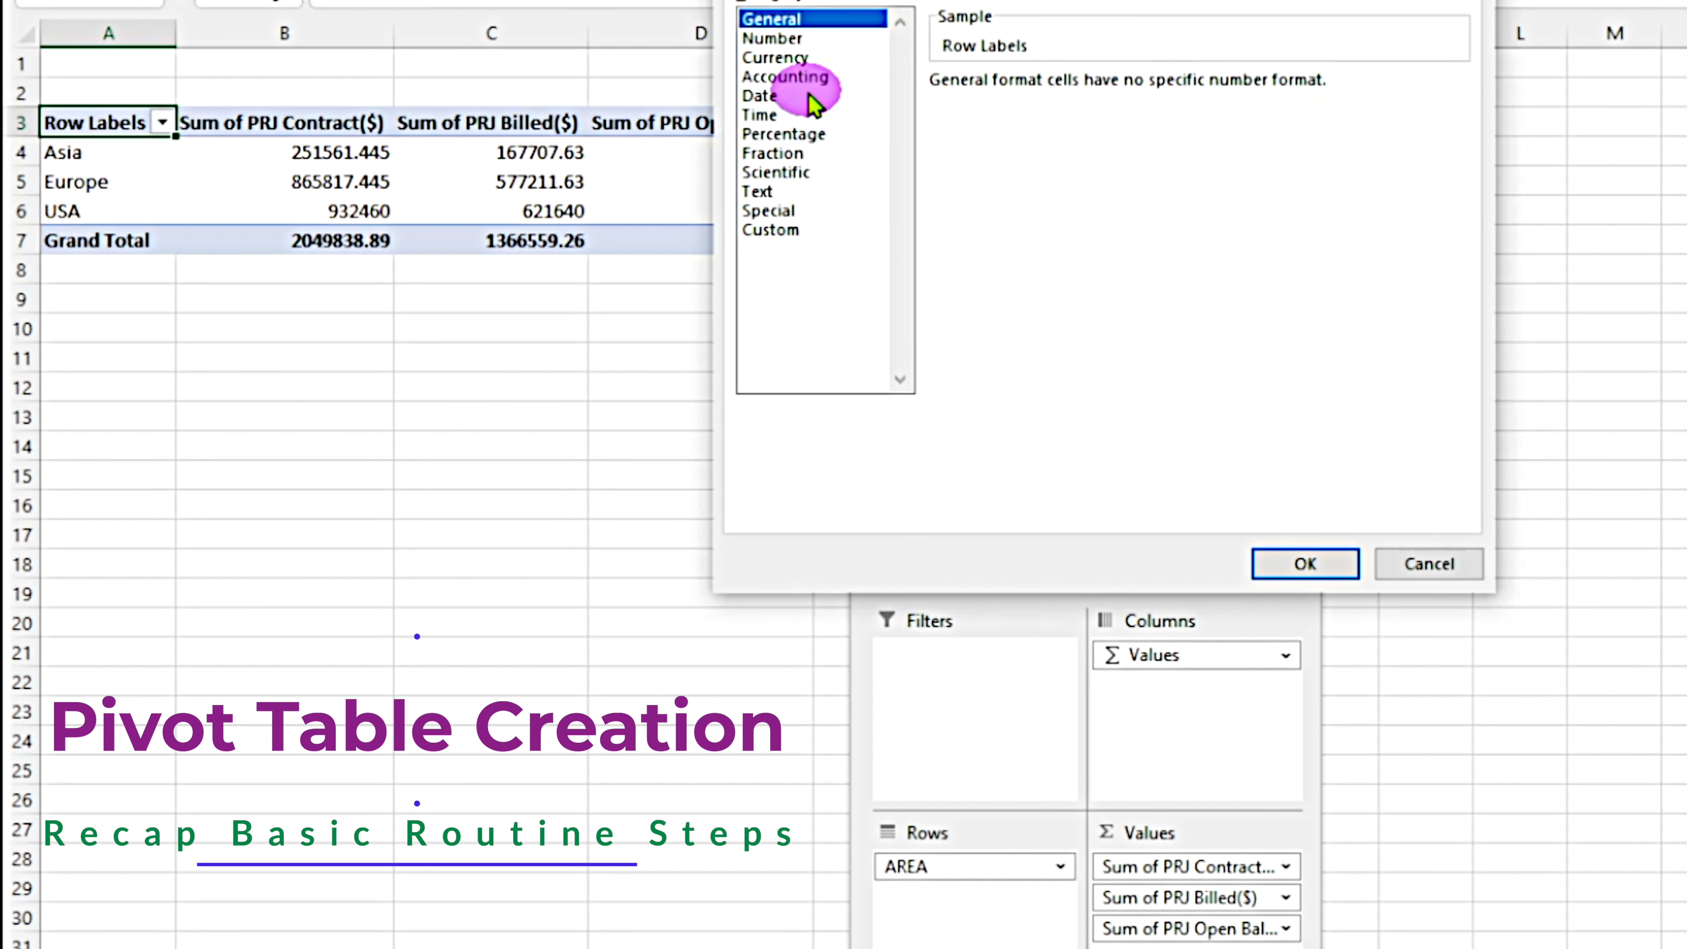
left_click(814, 97)
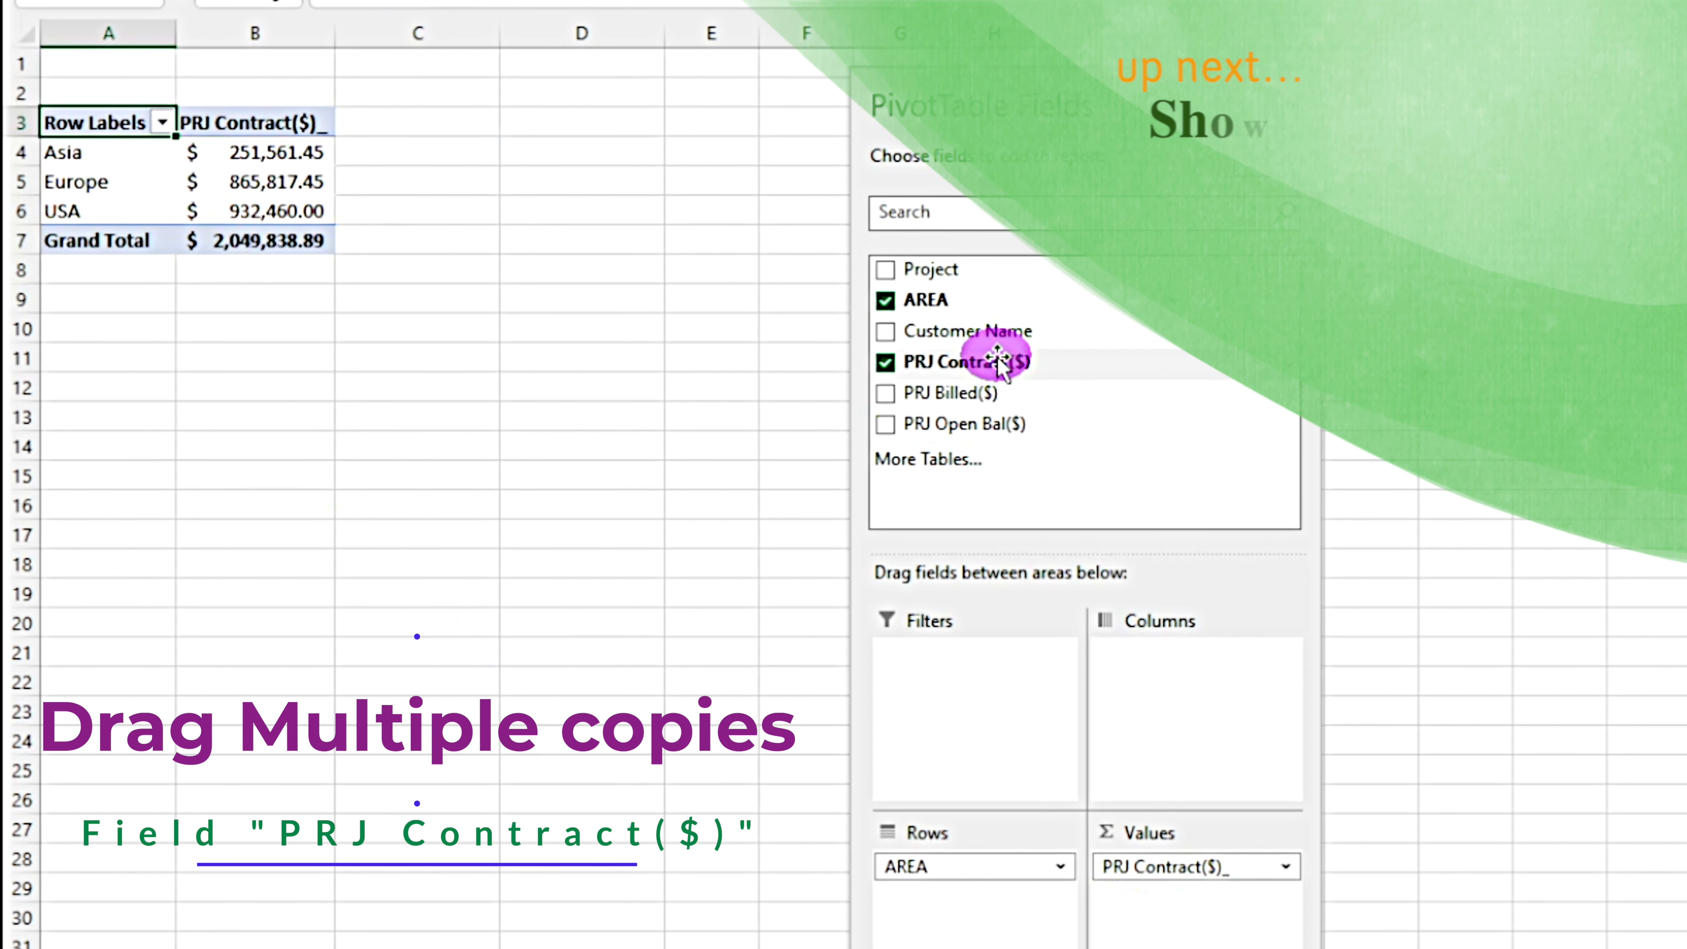
Add a second copy of PRJ Contract($) to the values and summarize it by Count Numbers
left_click_drag(1010, 372, 1191, 927)
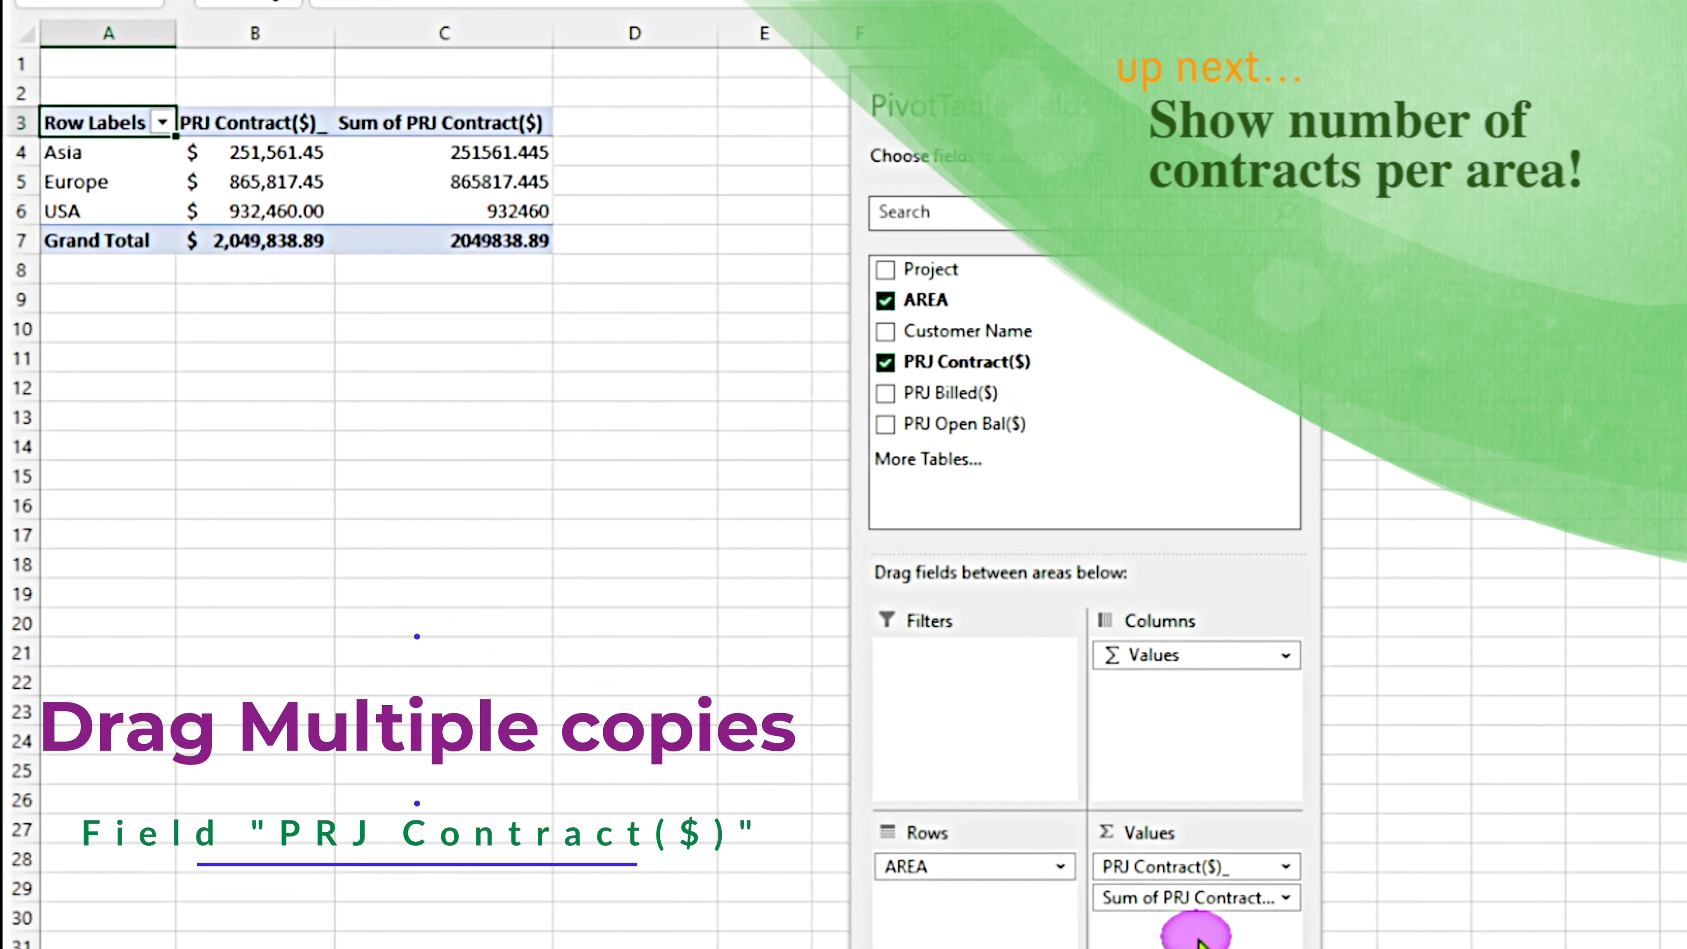
left_click(1194, 898)
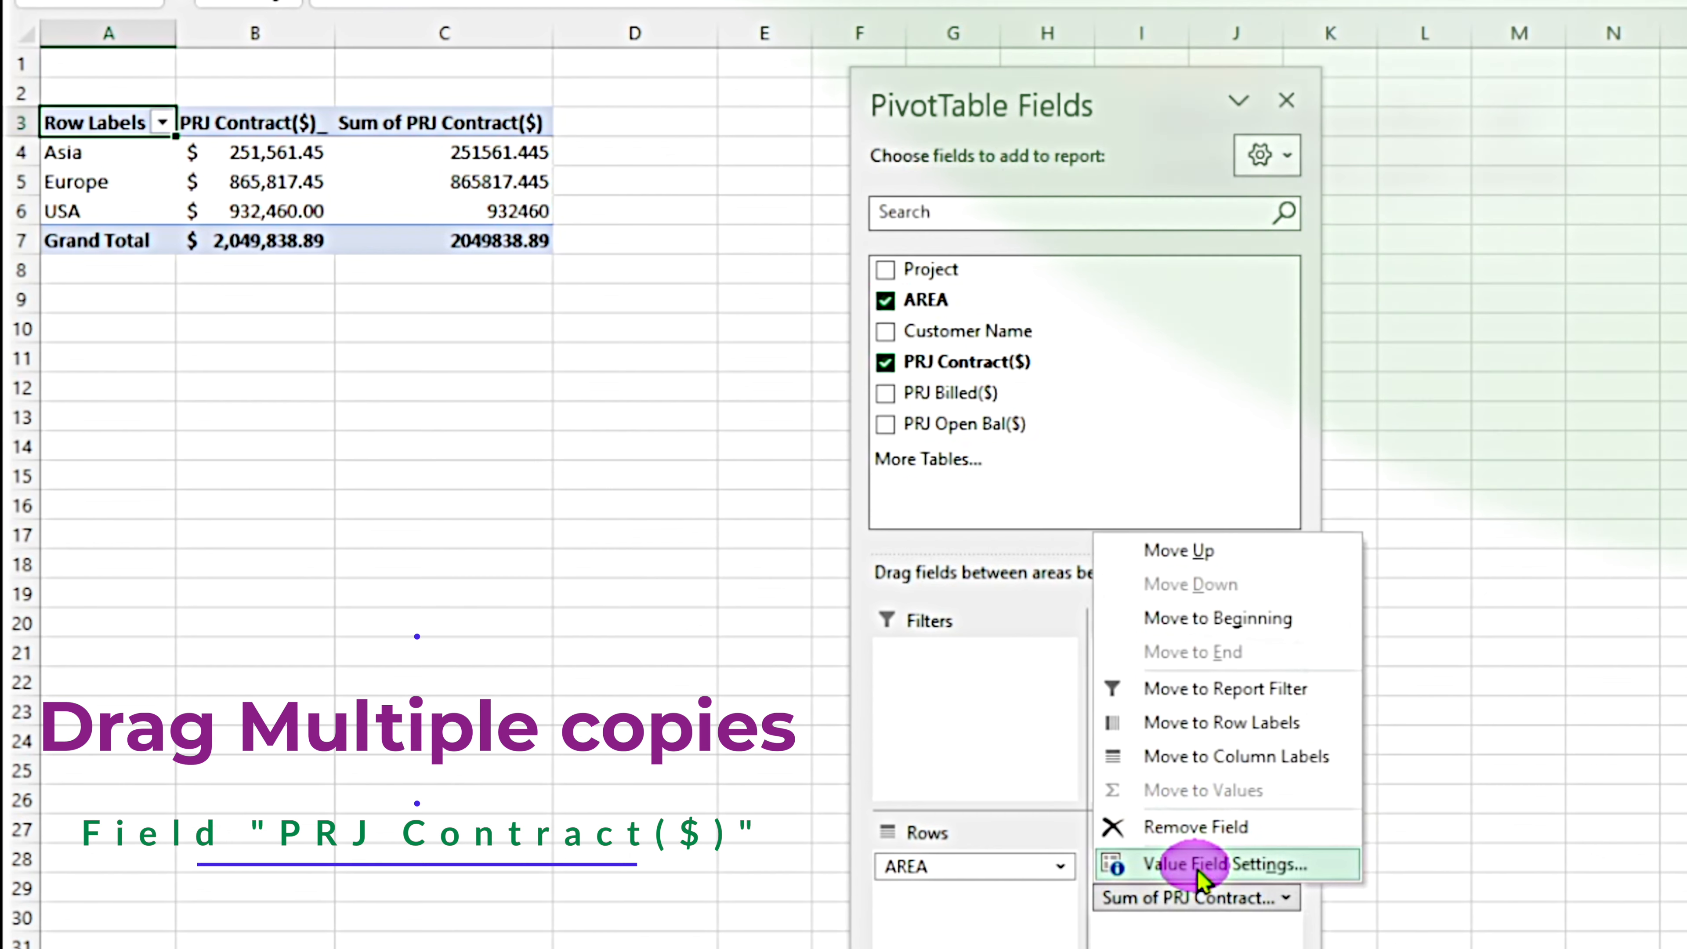
left_click(1189, 864)
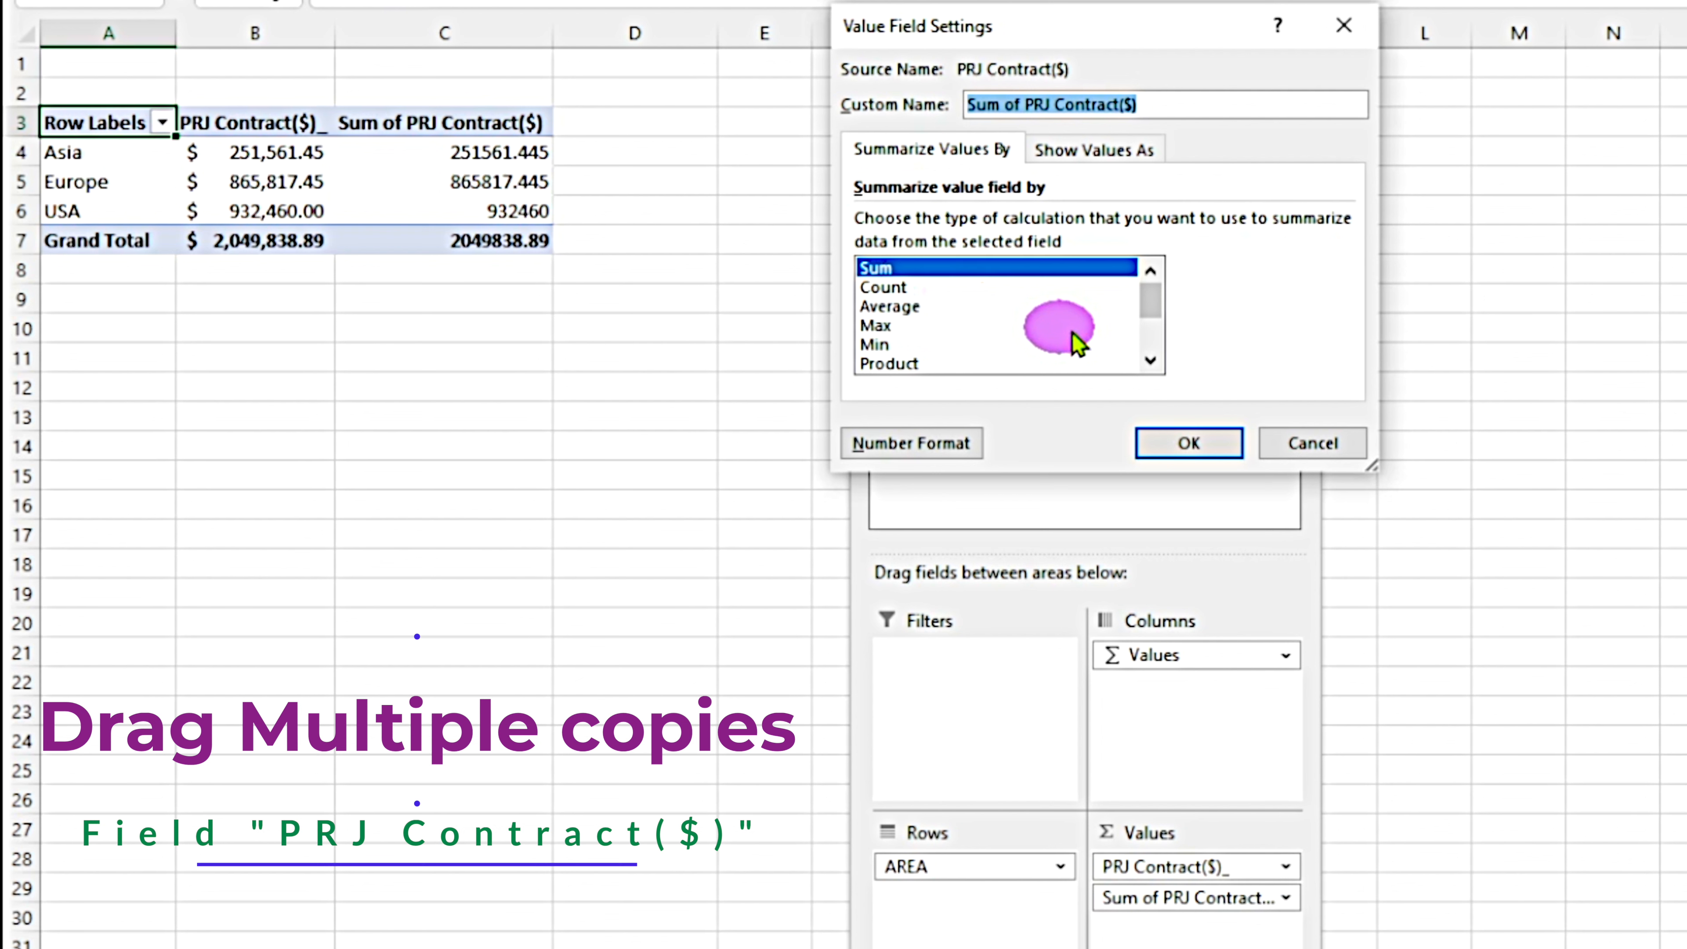
left_click_drag(1148, 299, 1149, 339)
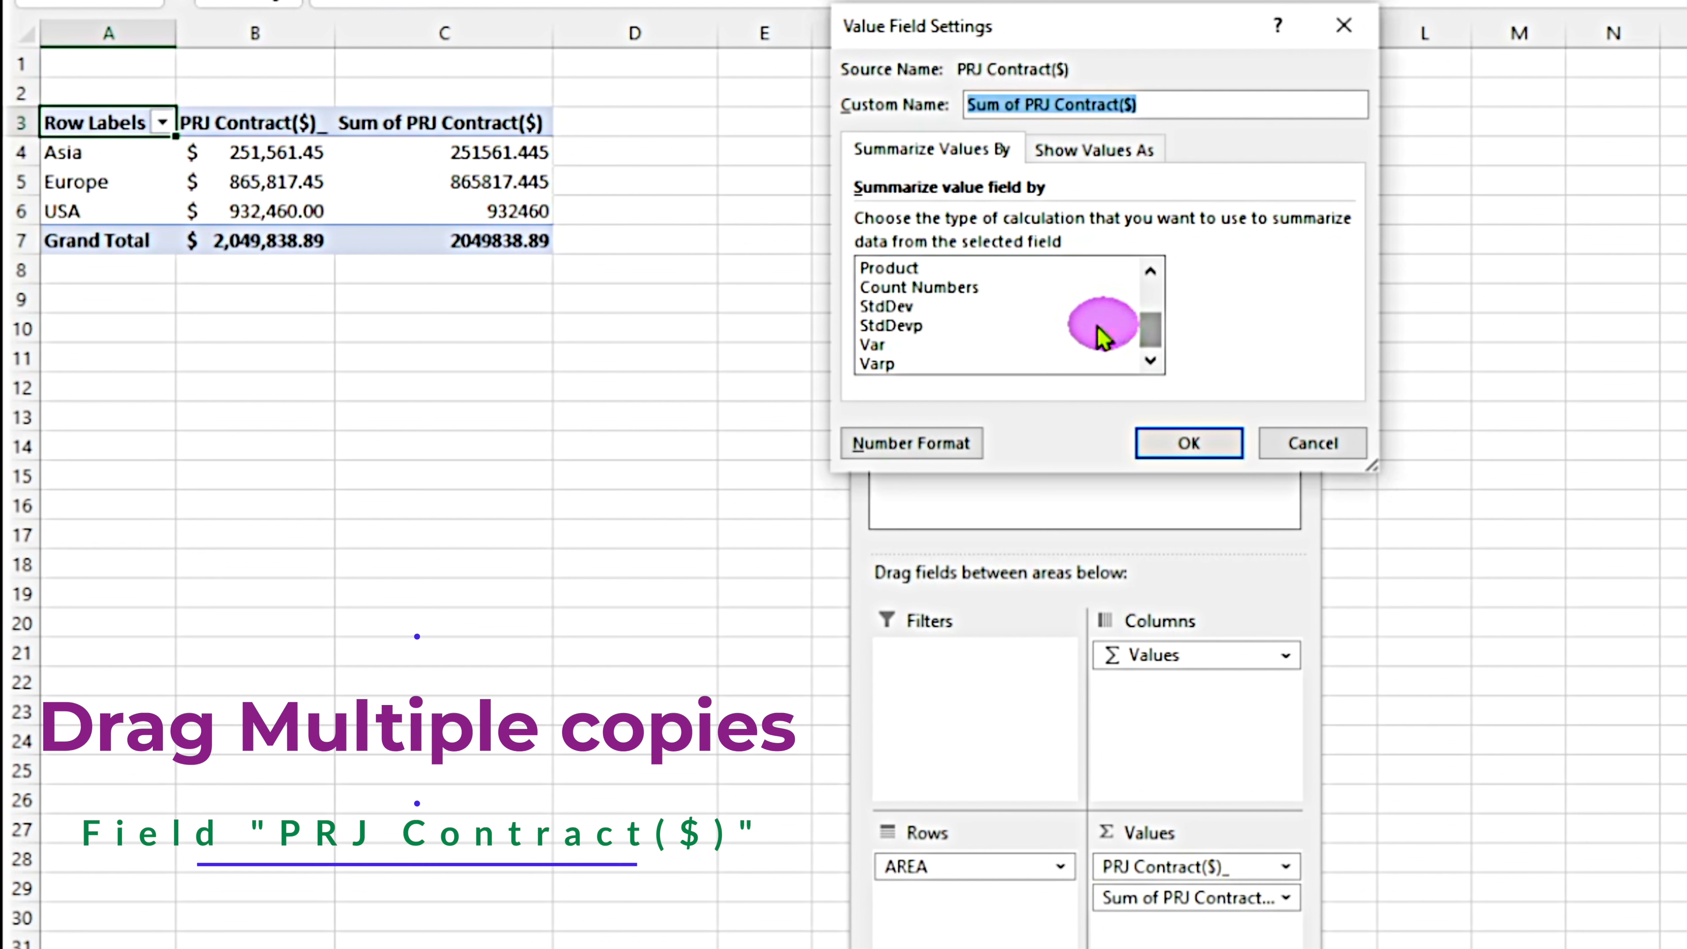
left_click(983, 287)
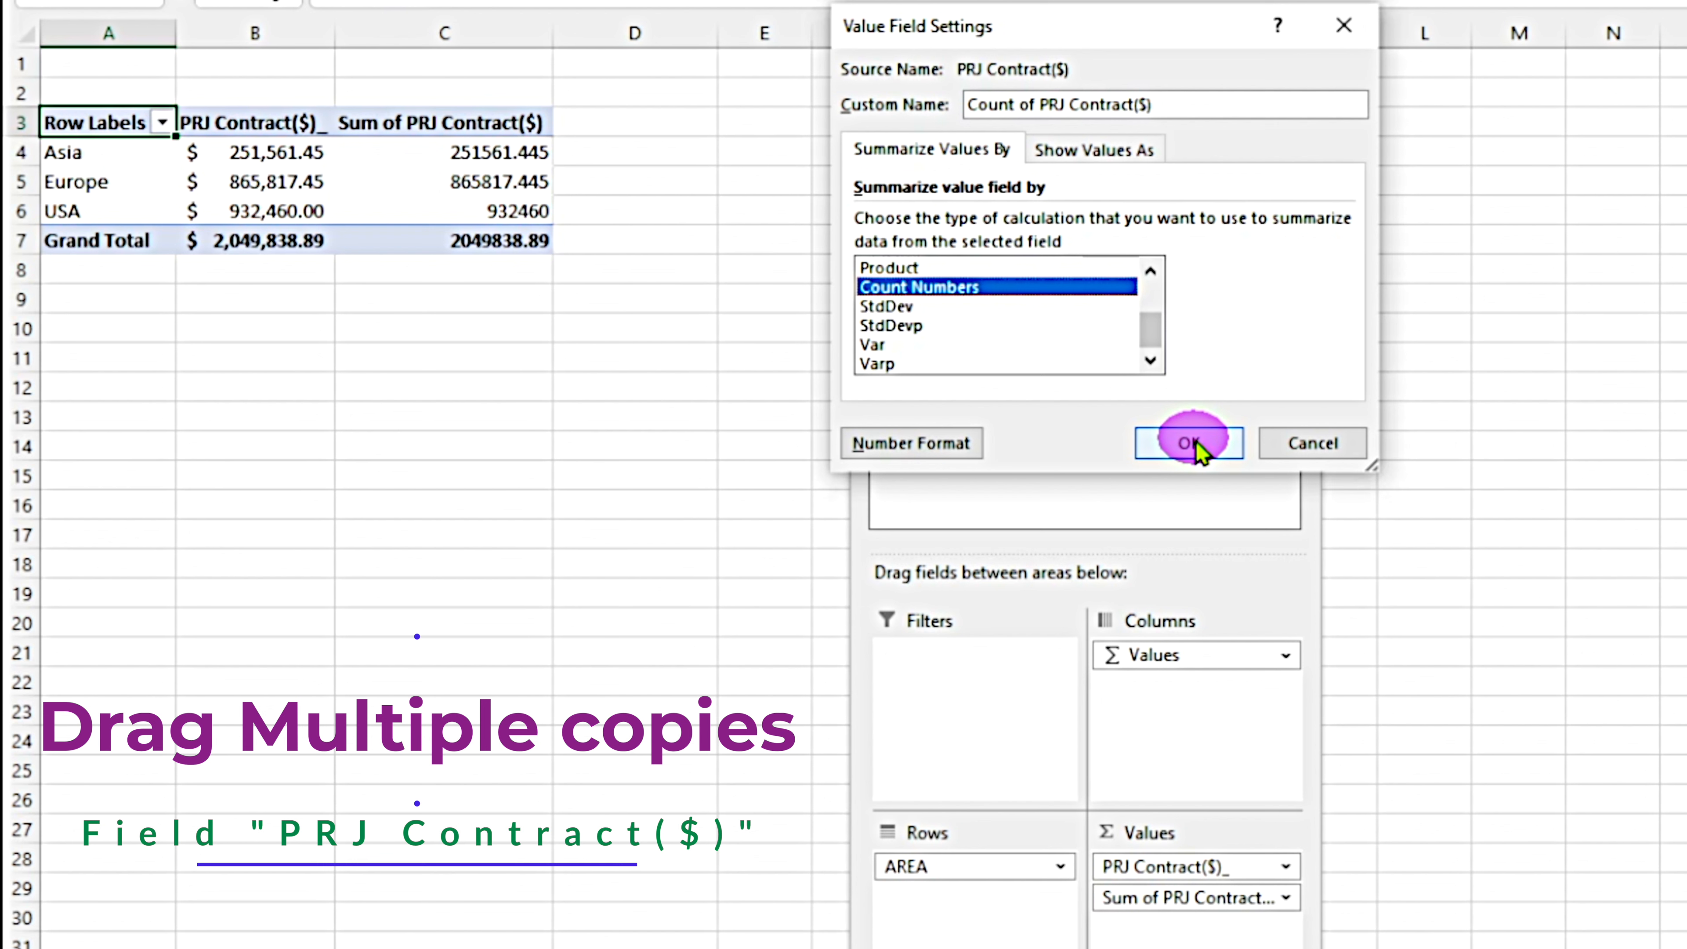
Format the contract count field as Number with 0 decimal places and a 1000 separator, and apply its field settings
left_click(912, 443)
left_click(773, 39)
left_click(1131, 89)
left_click(1130, 89)
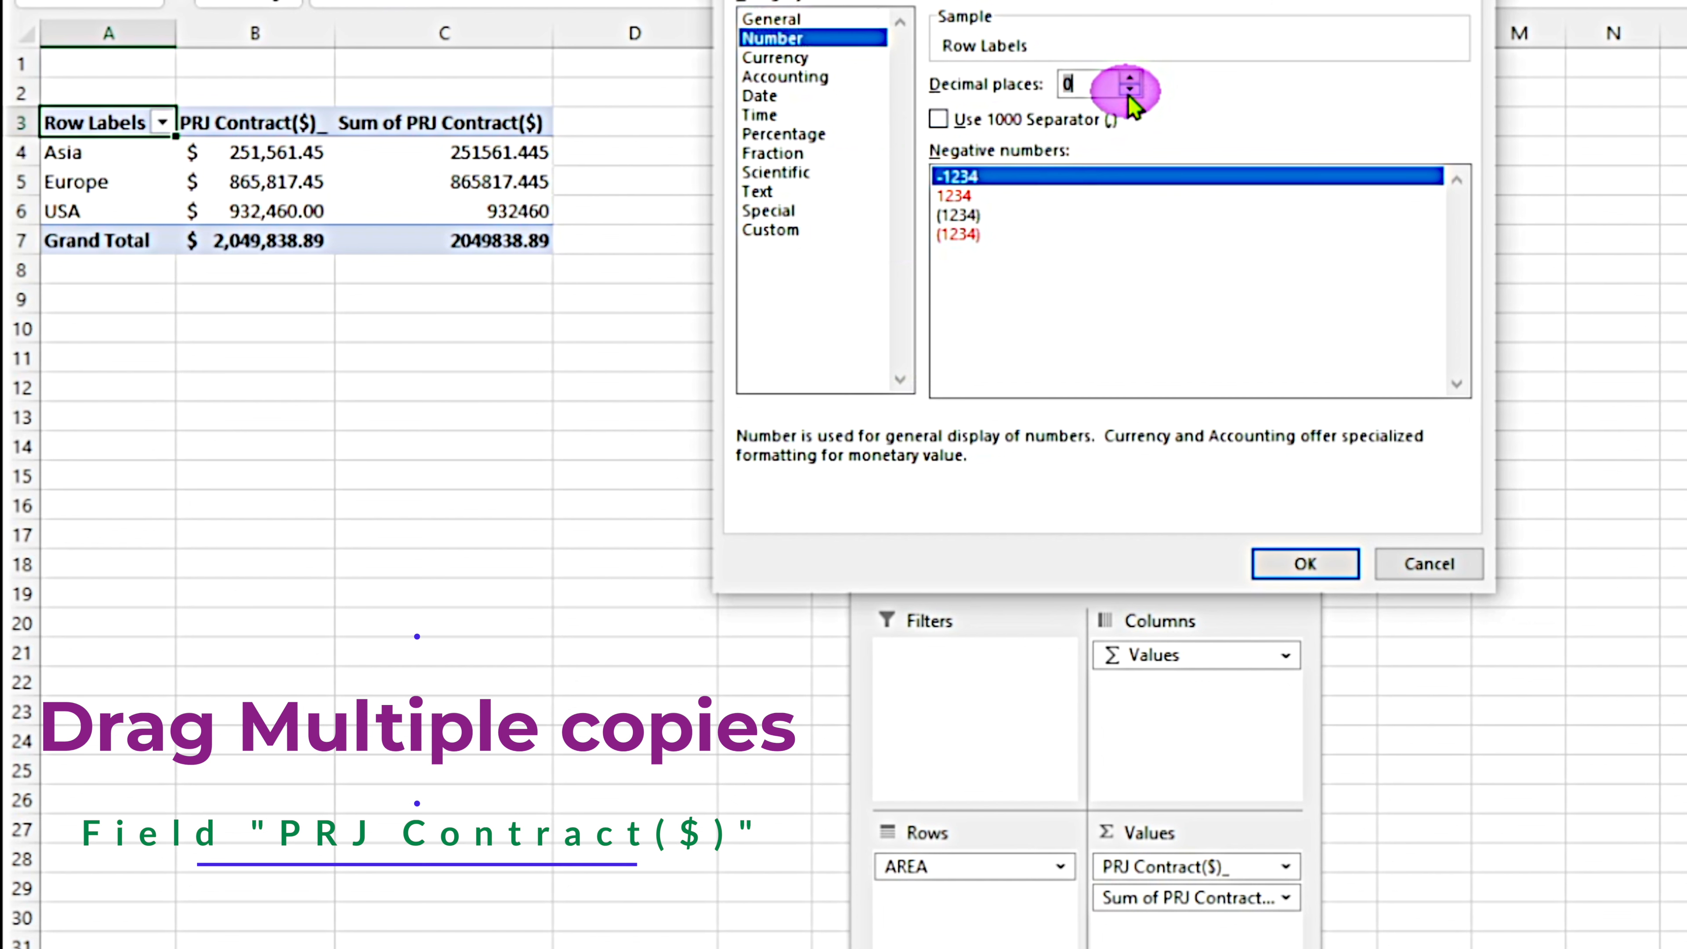
left_click(938, 120)
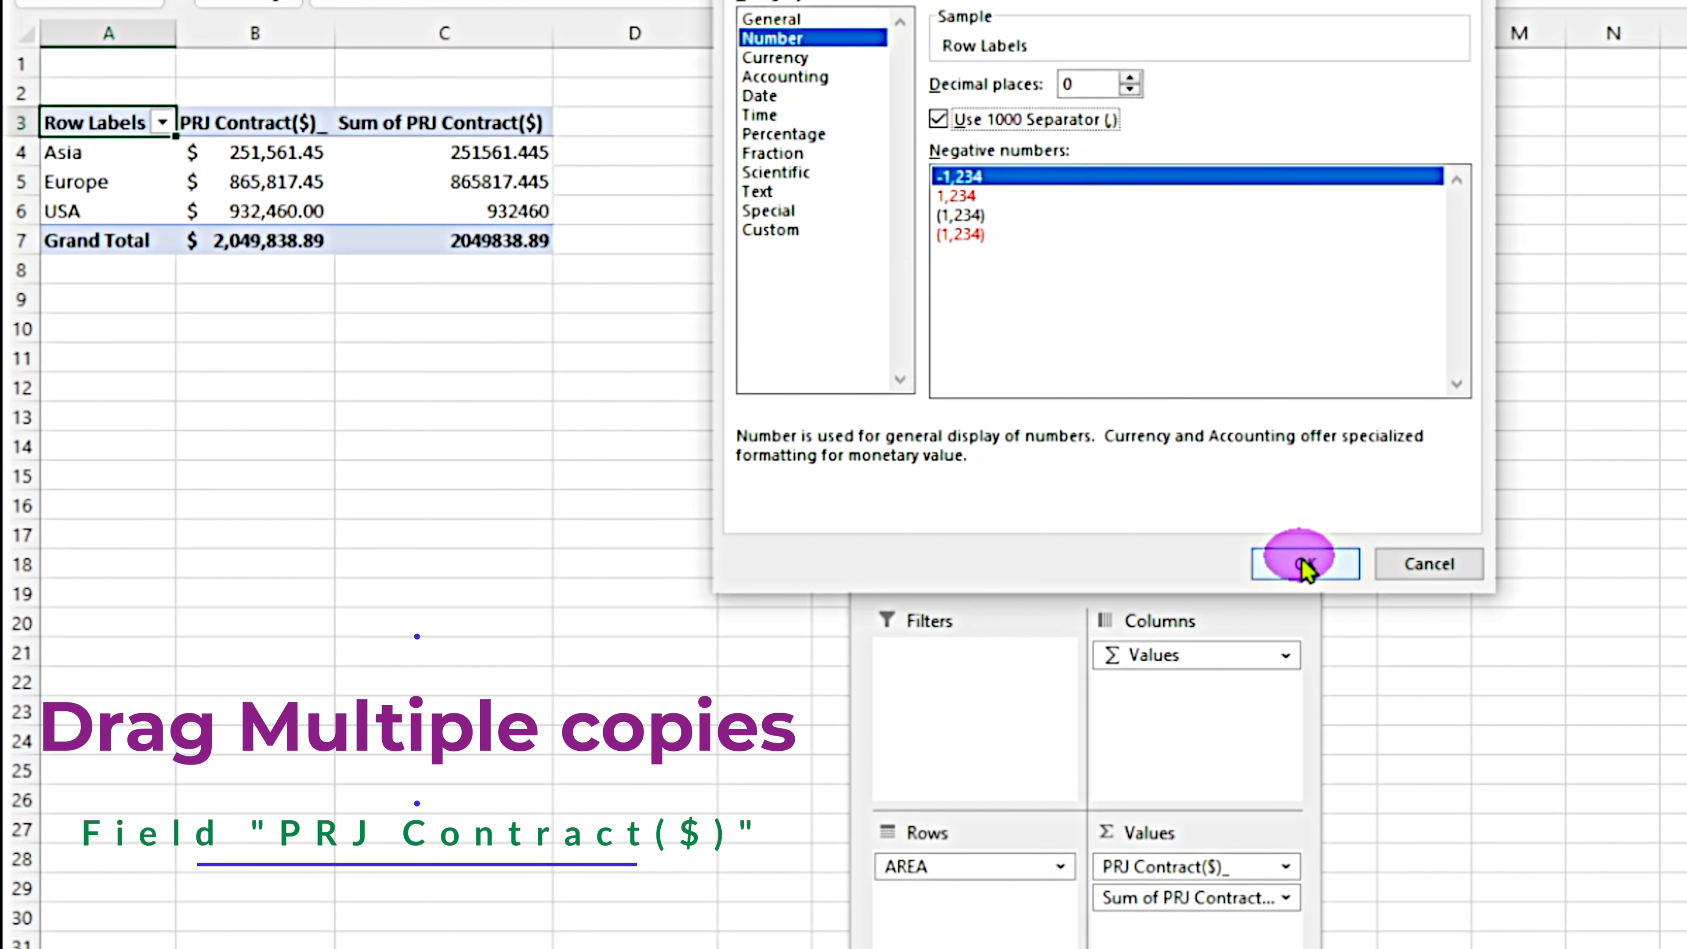
left_click(1302, 564)
left_click(1189, 443)
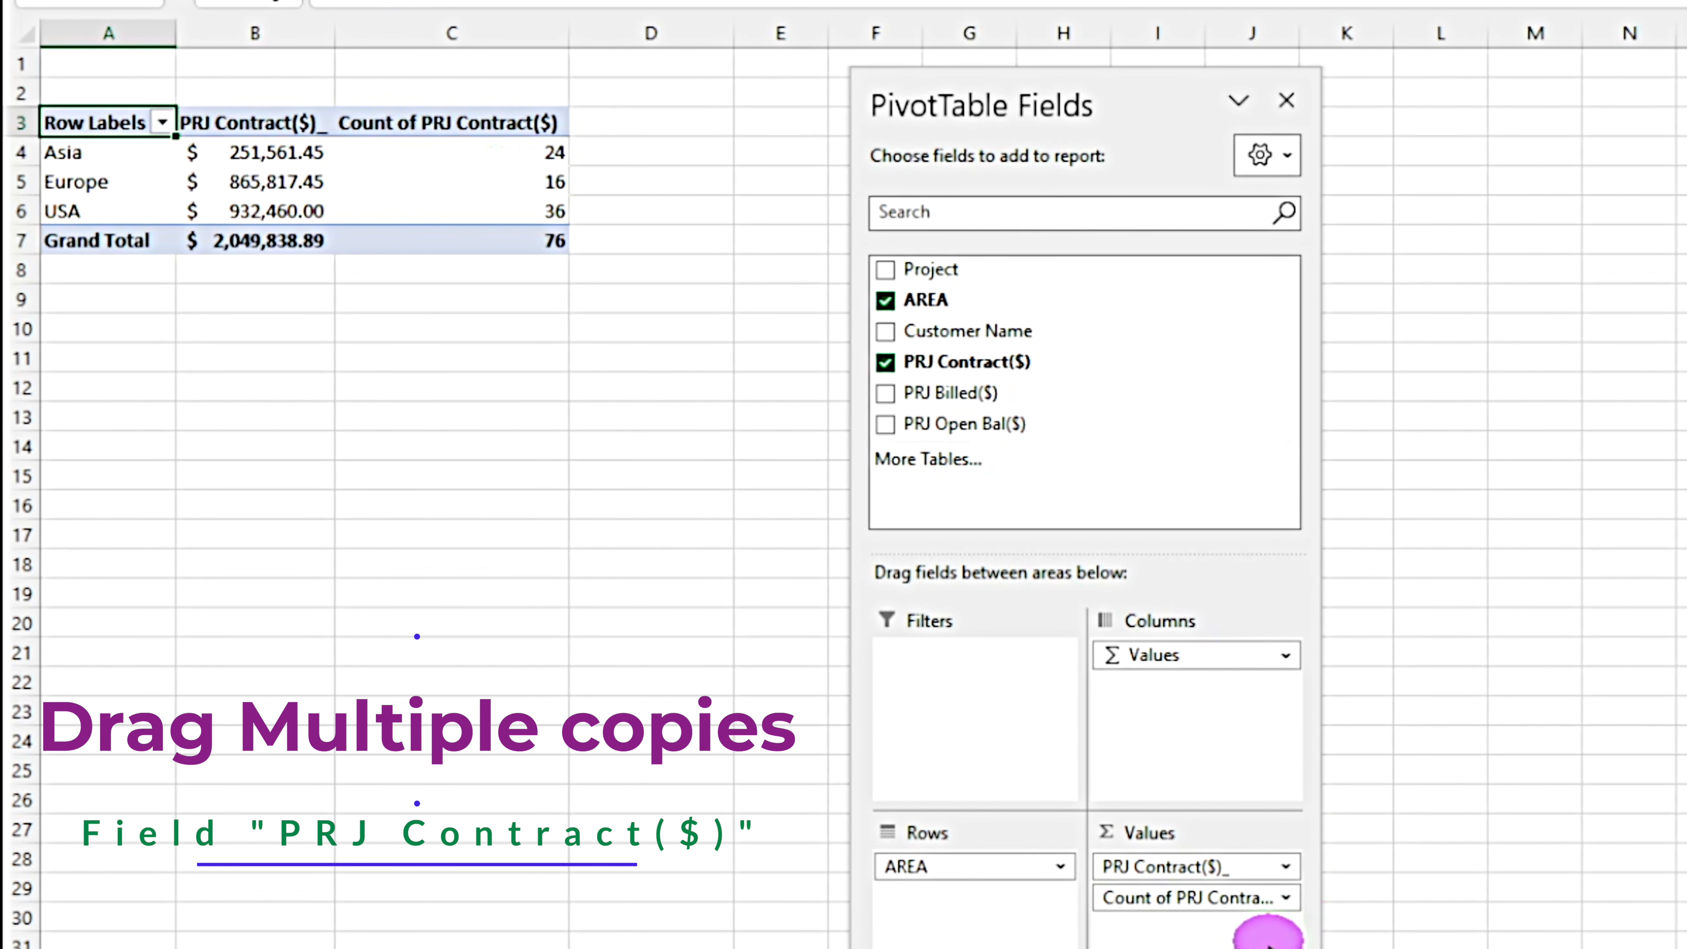
left_click_drag(1183, 901, 547, 142)
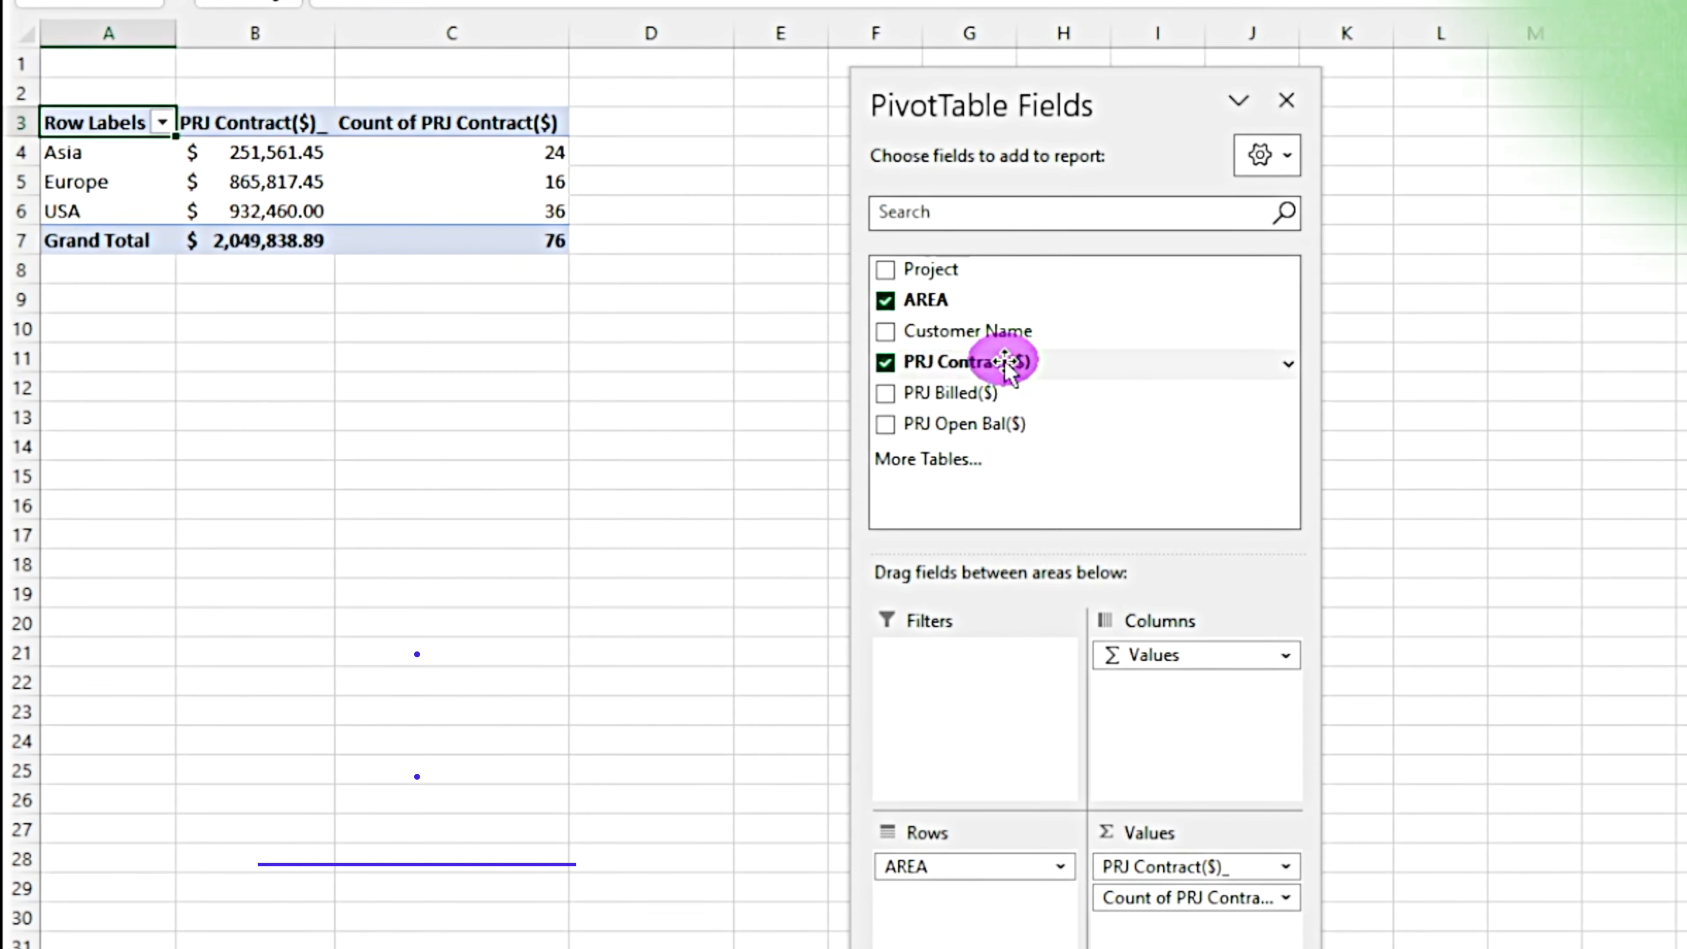
Add a third copy of PRJ Contract($) to the values and summarize it by Average
left_click_drag(1005, 362, 1189, 922)
left_click(1286, 929)
left_click(1266, 906)
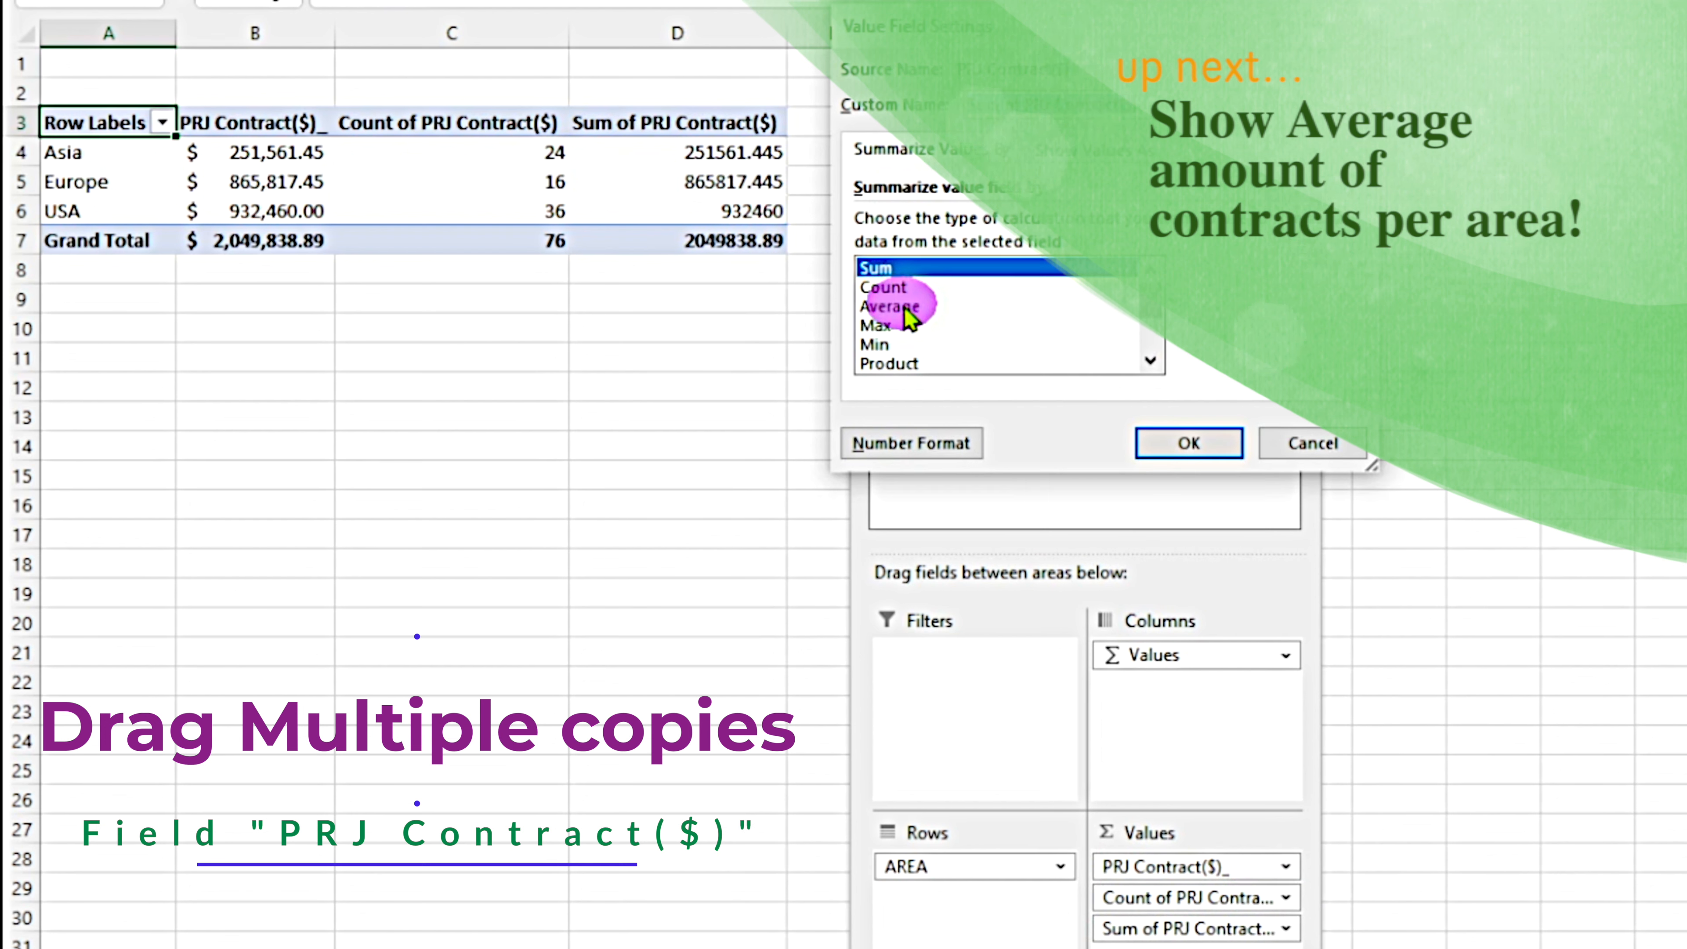
left_click(890, 306)
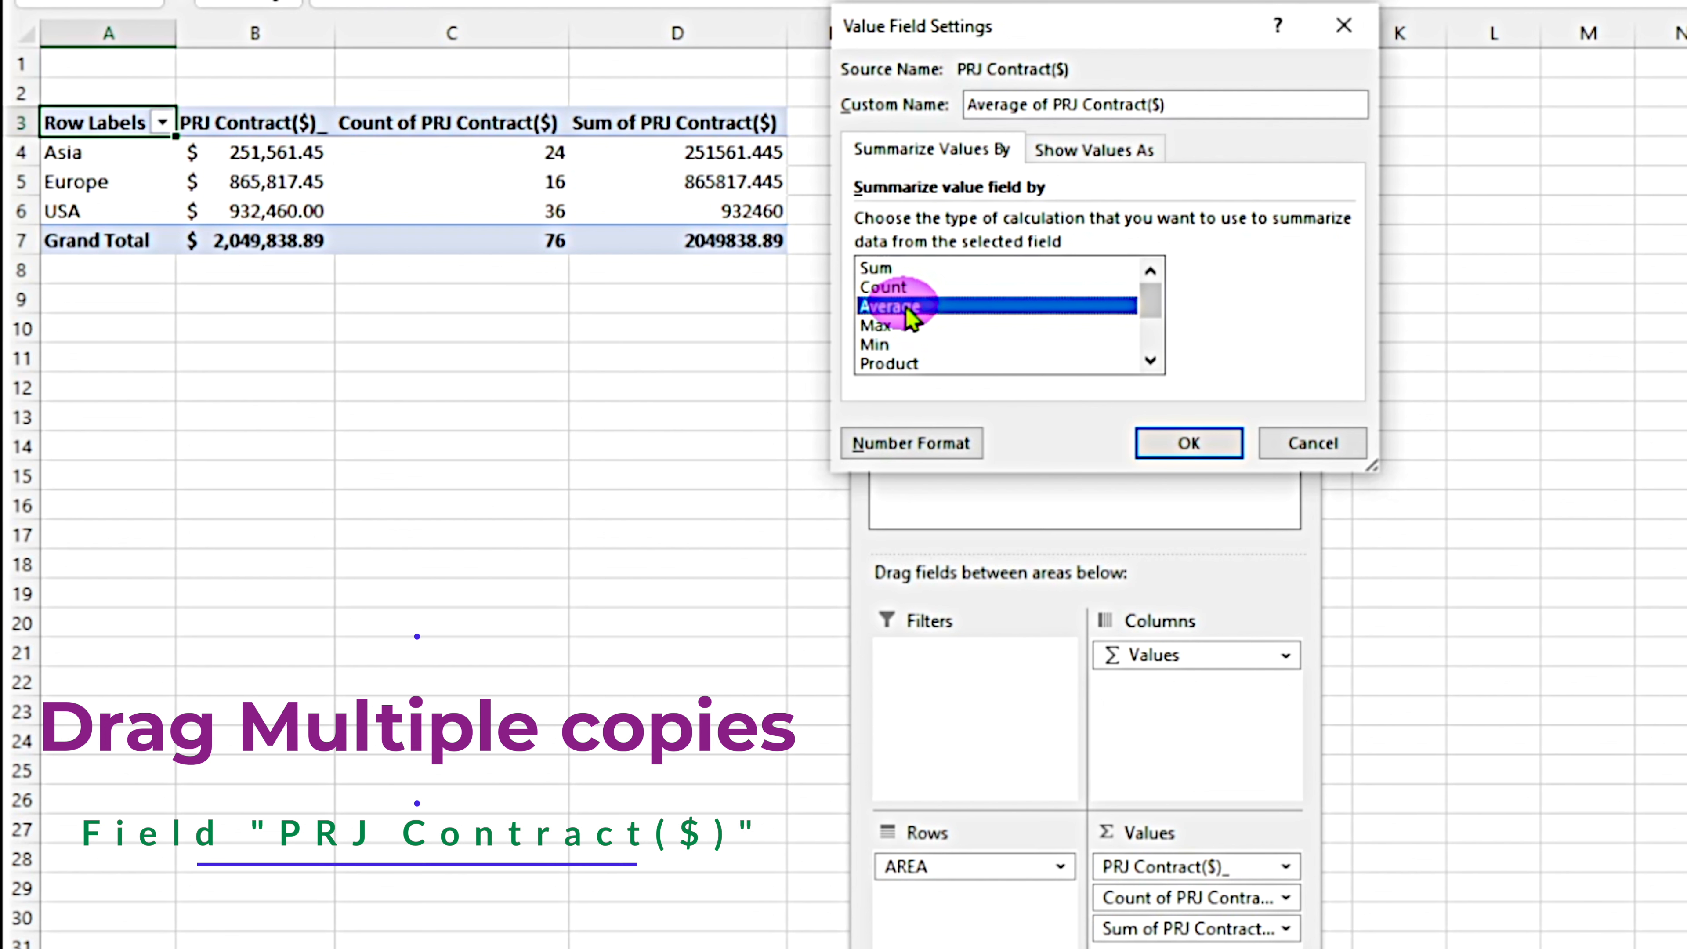
Format the contract average field as Accounting with the $ symbol and 2 decimals, and apply its field settings
left_click(864, 444)
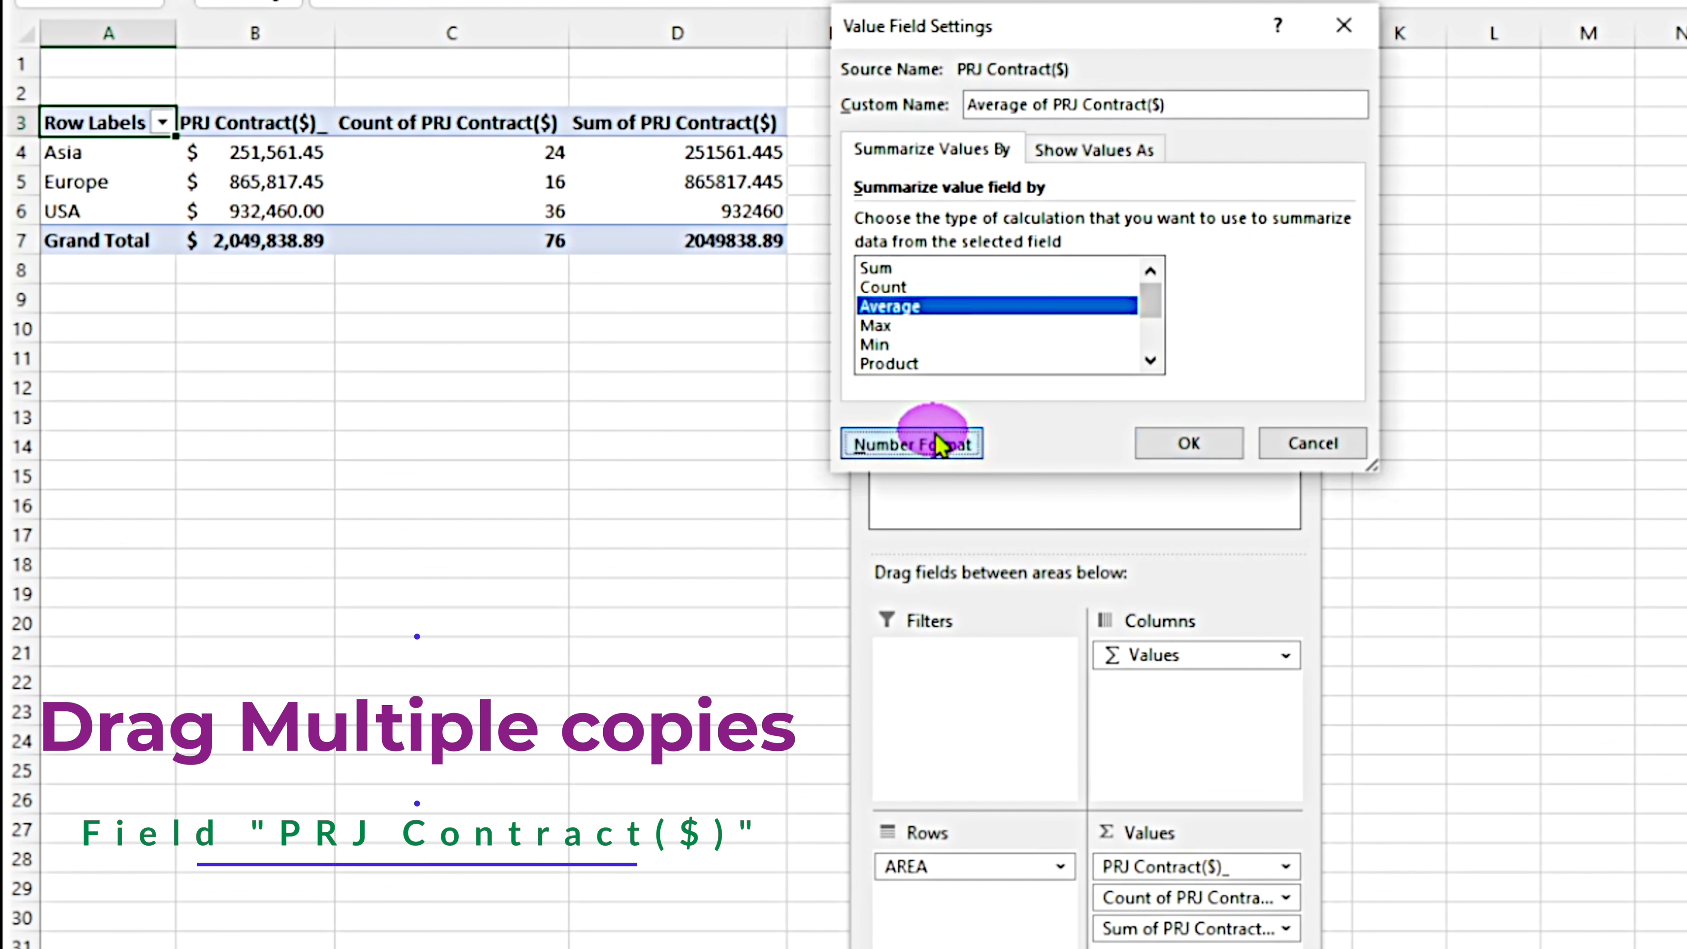
left_click(816, 76)
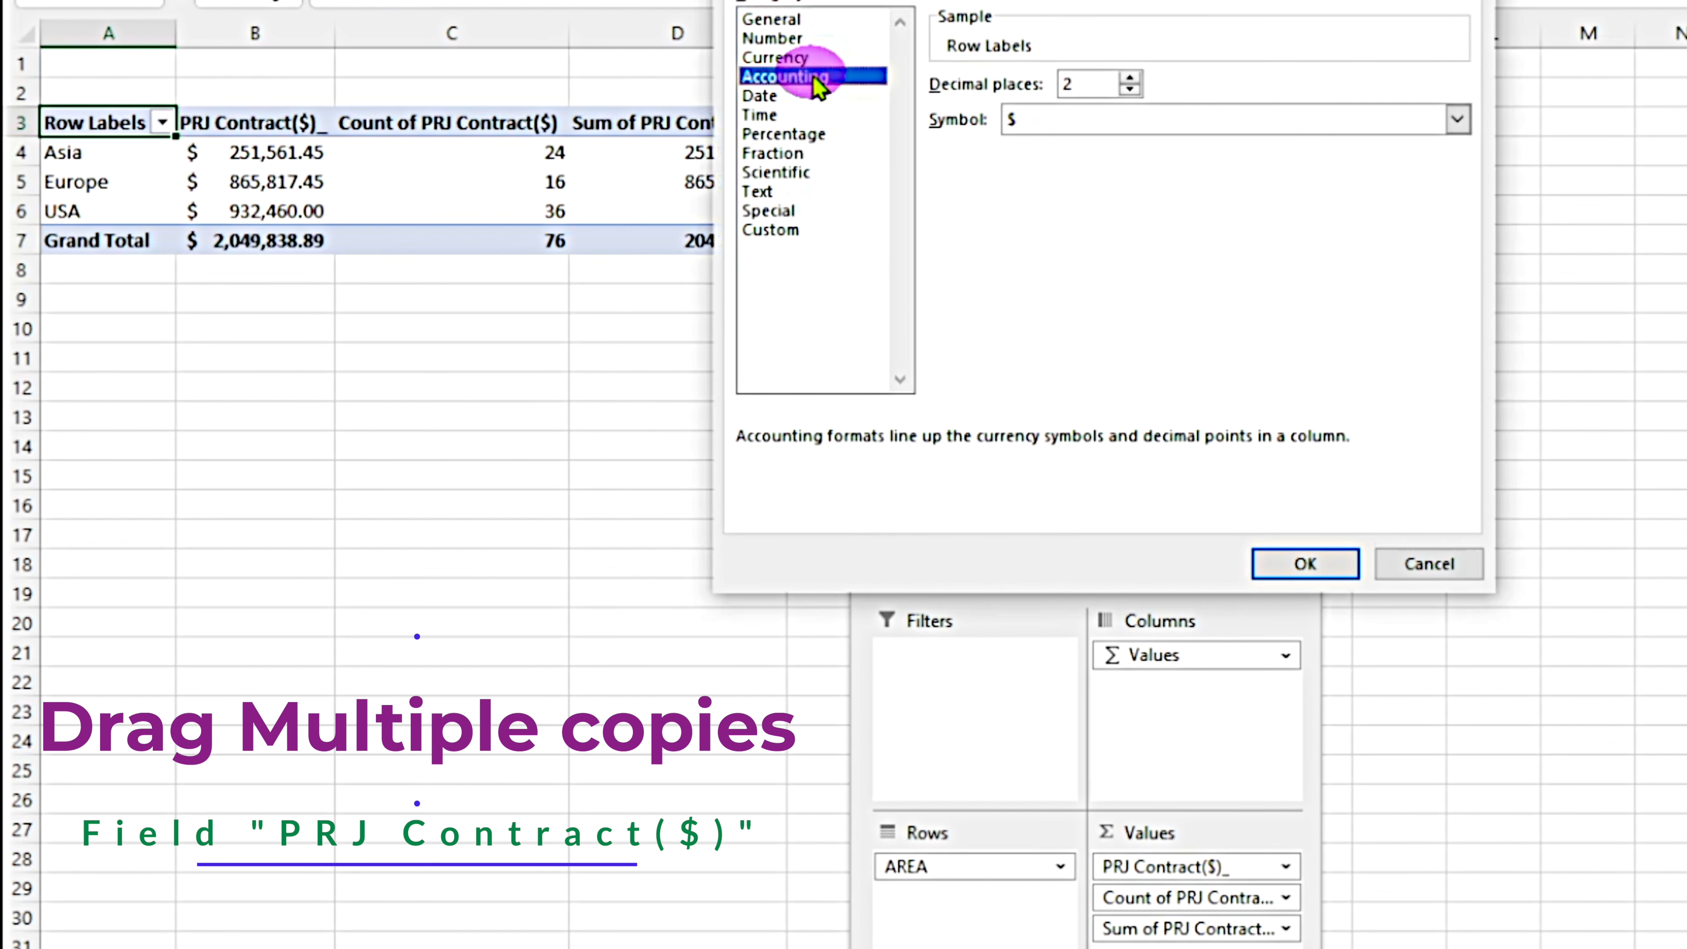
left_click(1315, 564)
left_click(1089, 444)
Add a fourth copy of PRJ Contract($) to the values and show it as % of Grand Total
left_click_drag(1036, 105, 1304, 80)
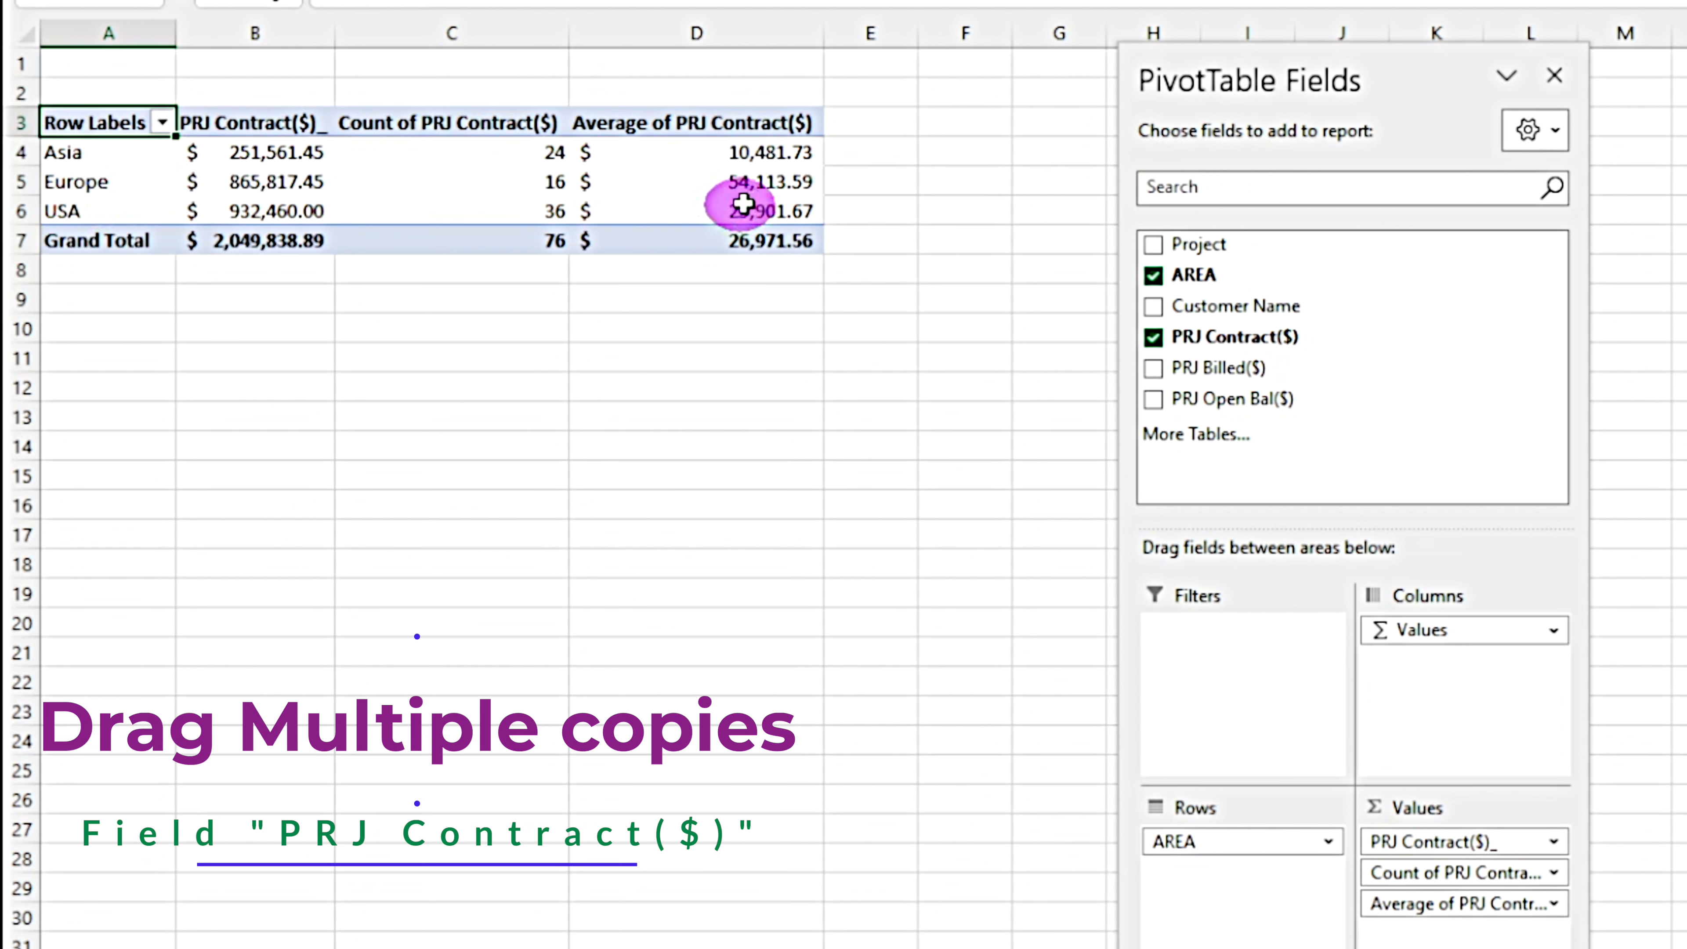
mouse_move(753, 218)
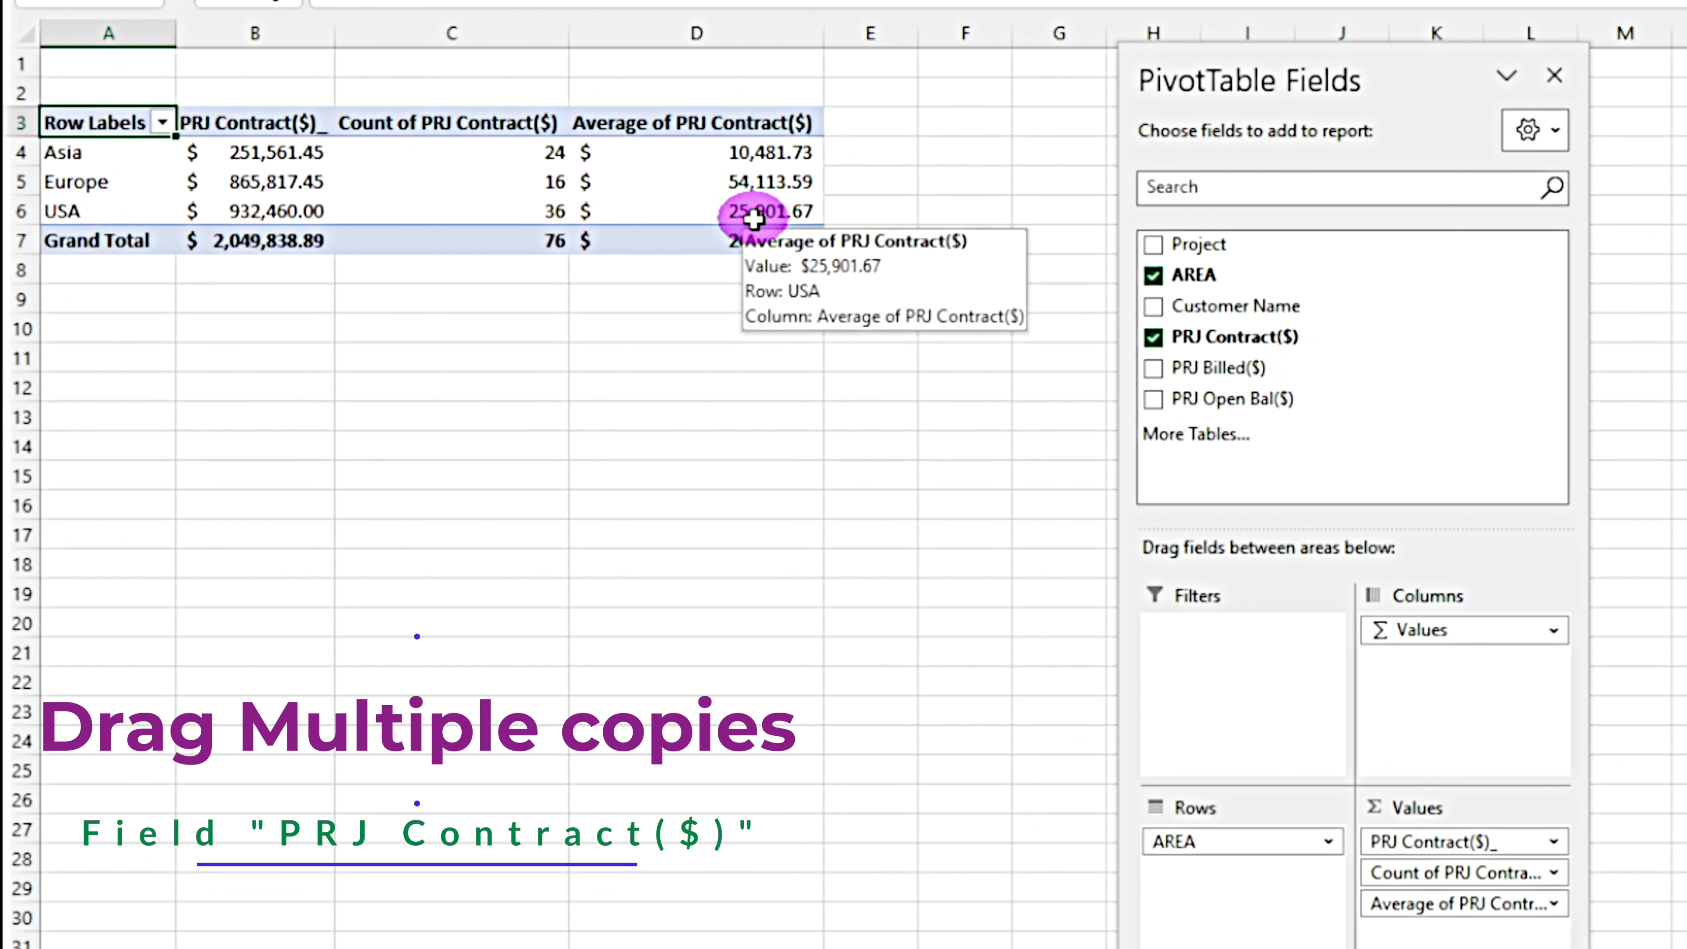
left_click_drag(1235, 337, 1462, 934)
left_click(1554, 935)
left_click(1455, 902)
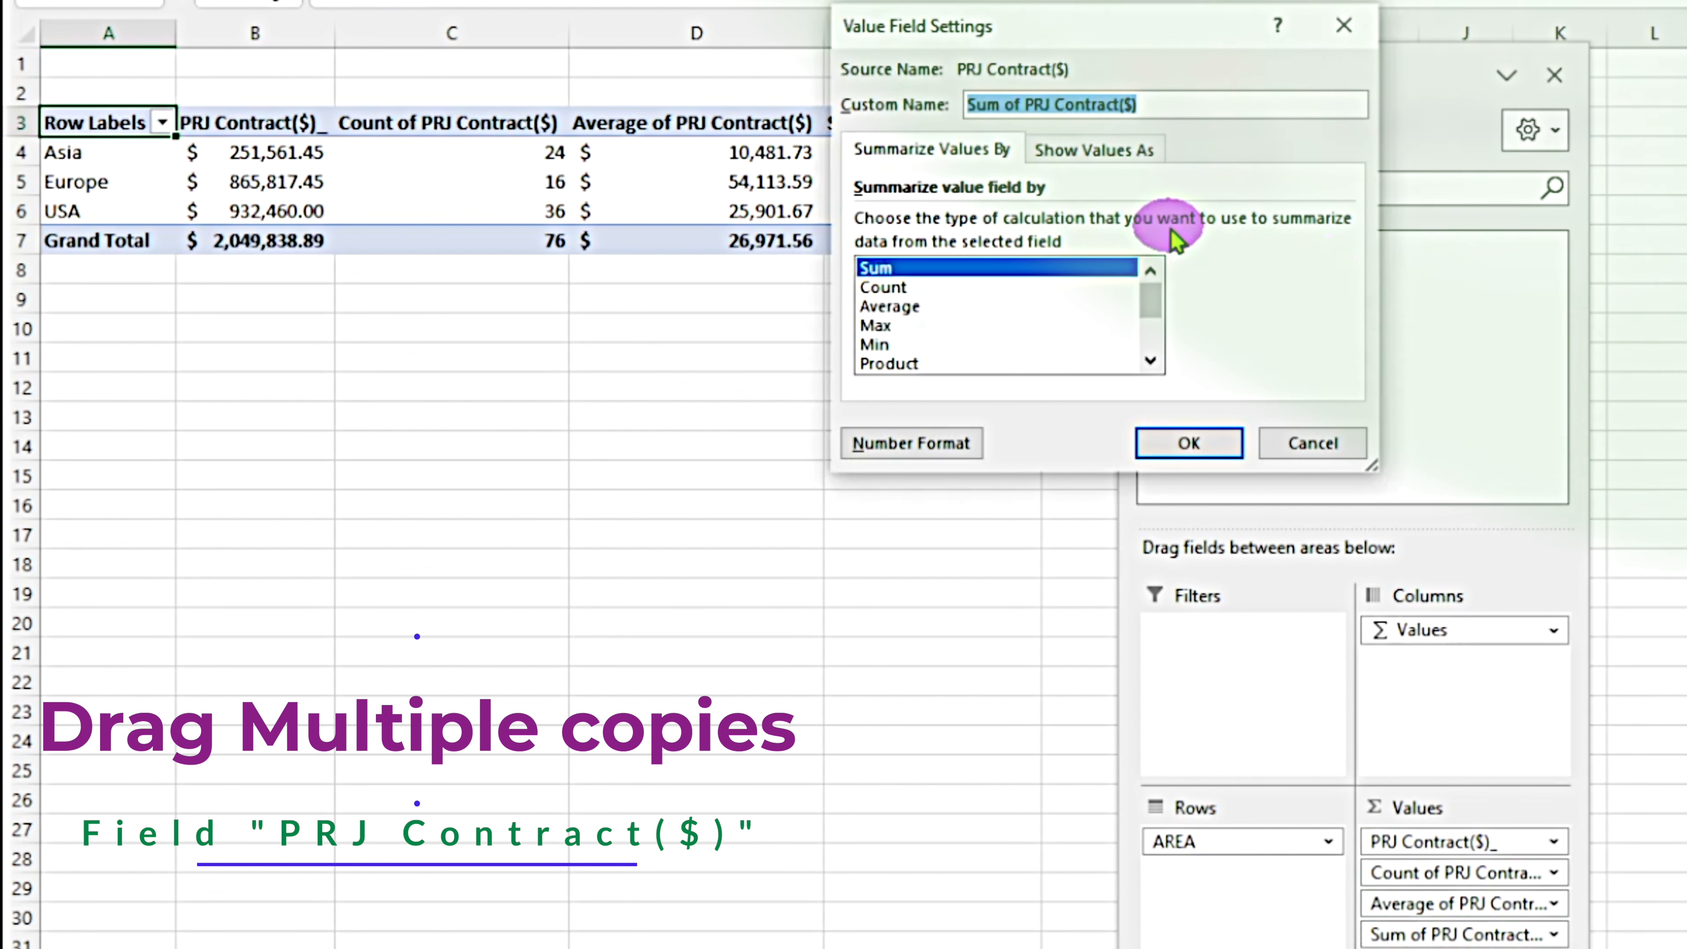
left_click(1127, 152)
left_click(1342, 224)
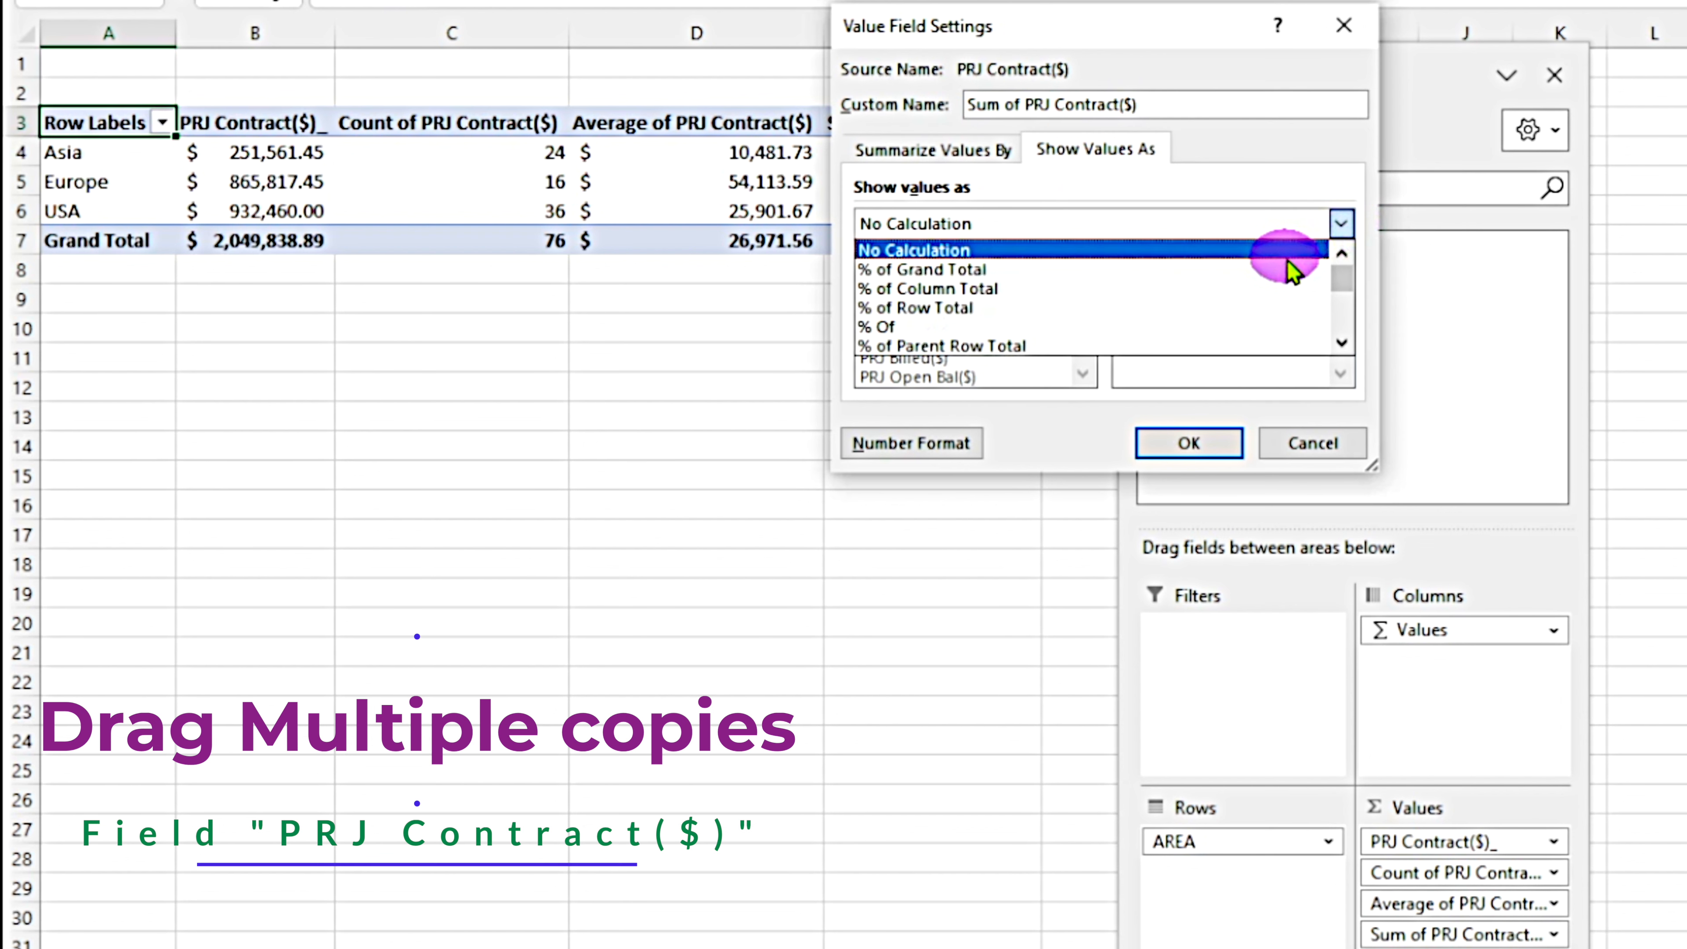
left_click(1272, 272)
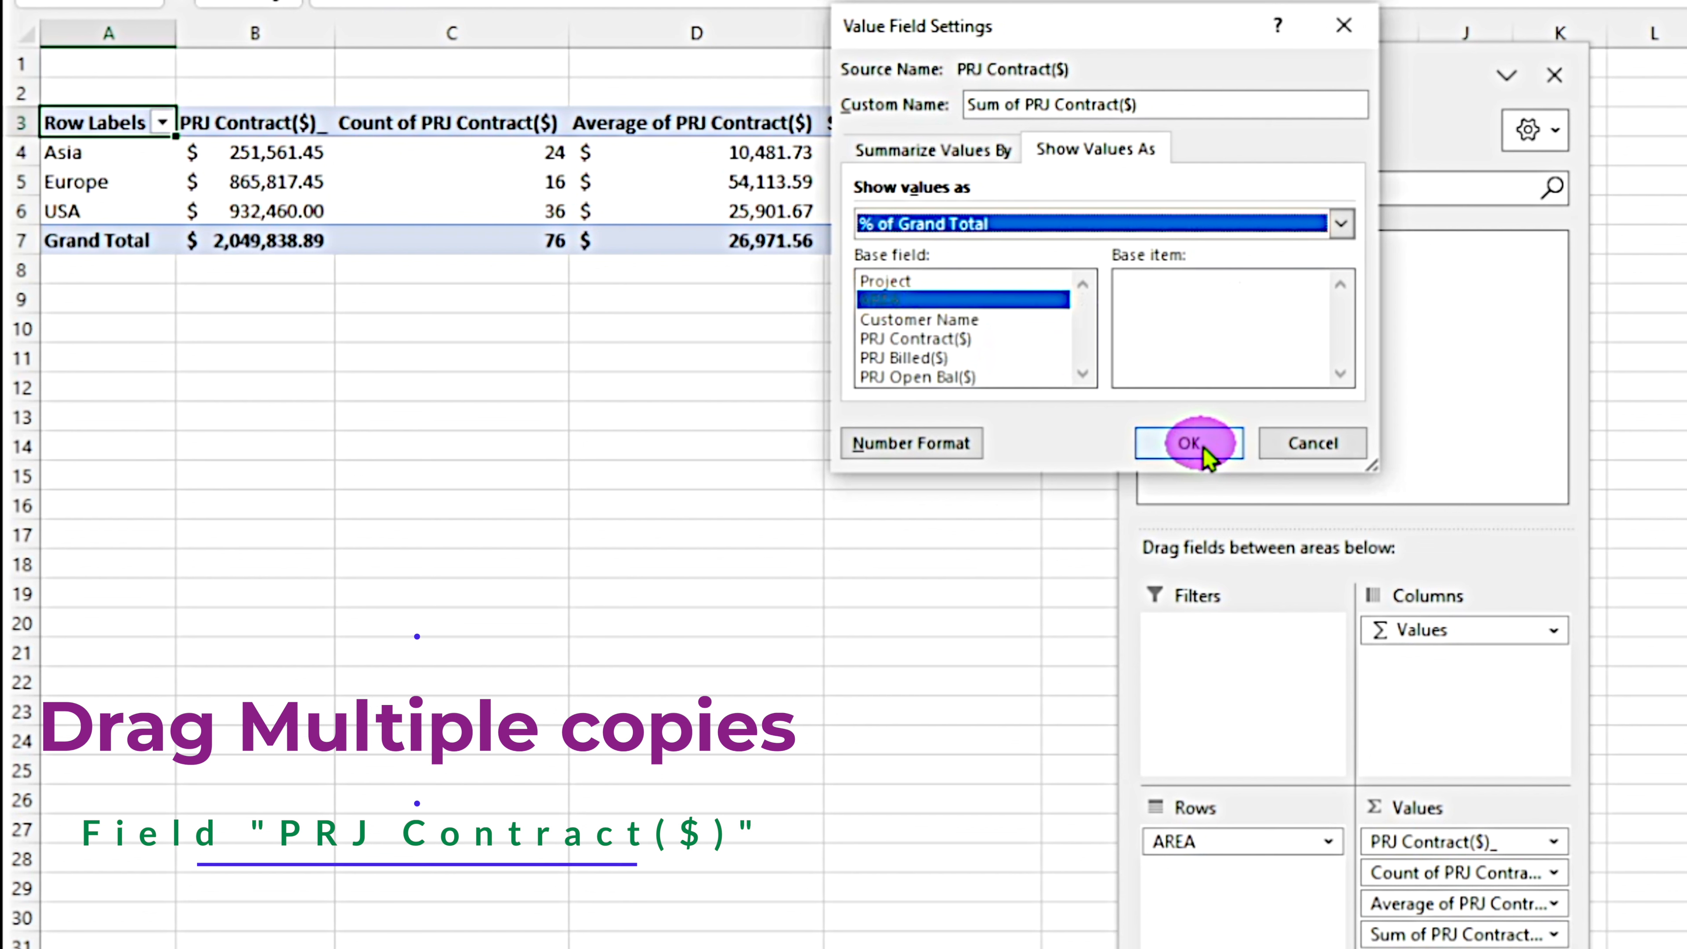
Format the grand-total share field as Percentage with 2 decimal places and apply its field settings
left_click(947, 444)
left_click(840, 133)
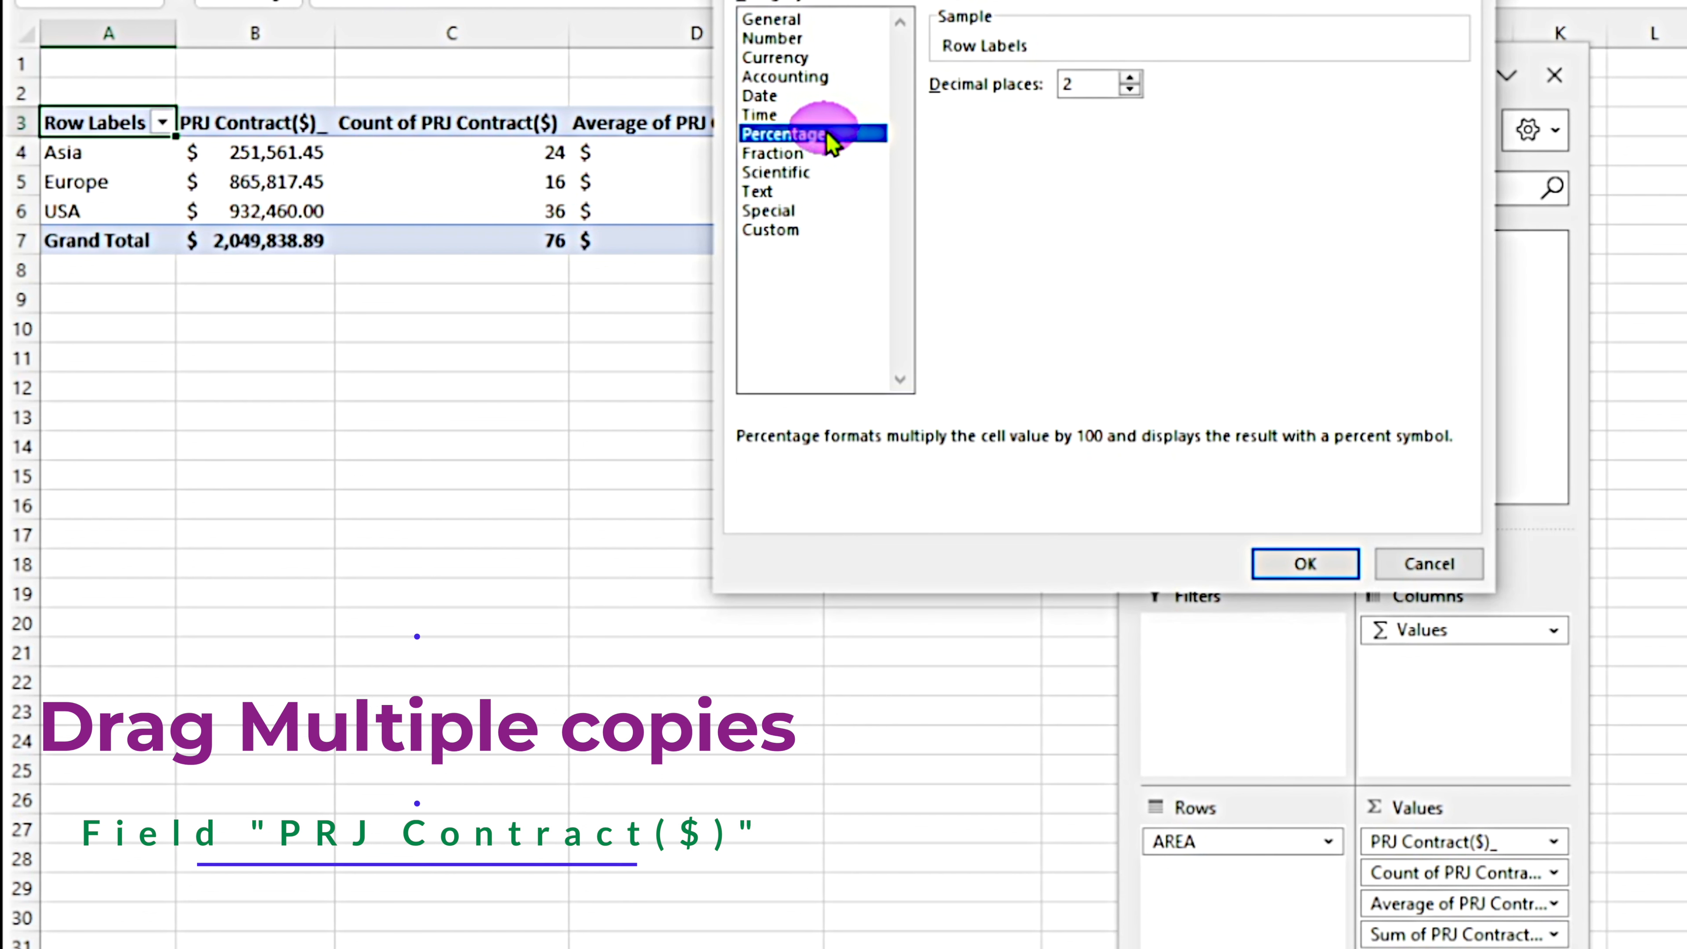
left_click(1337, 576)
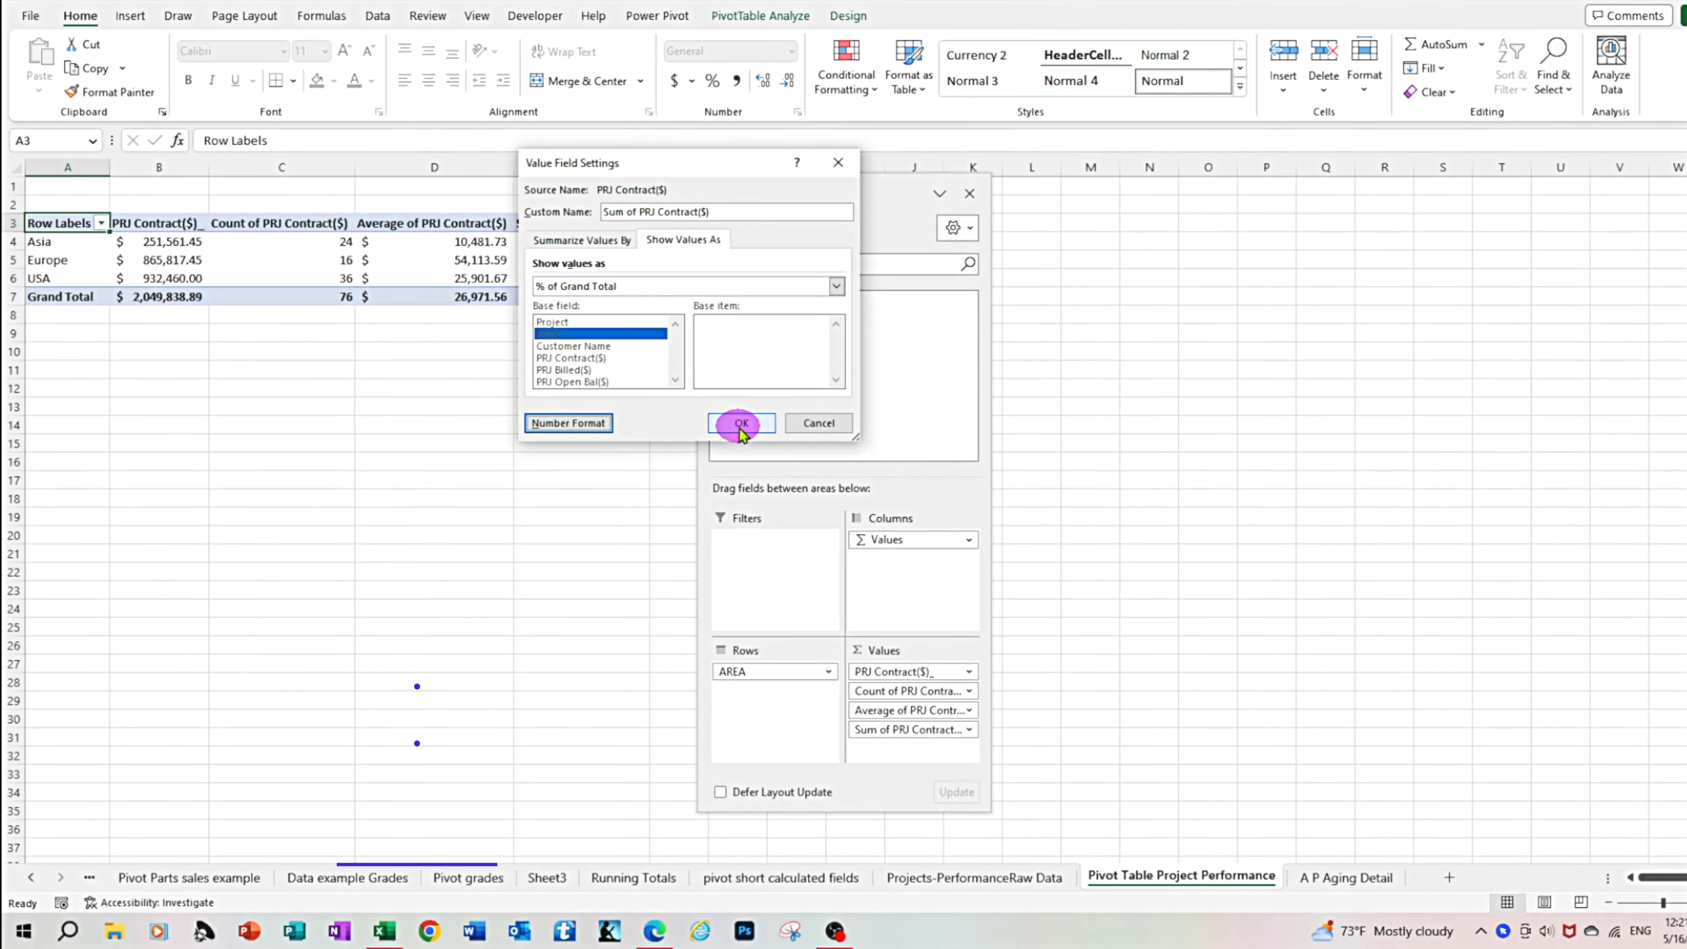
left_click(1189, 444)
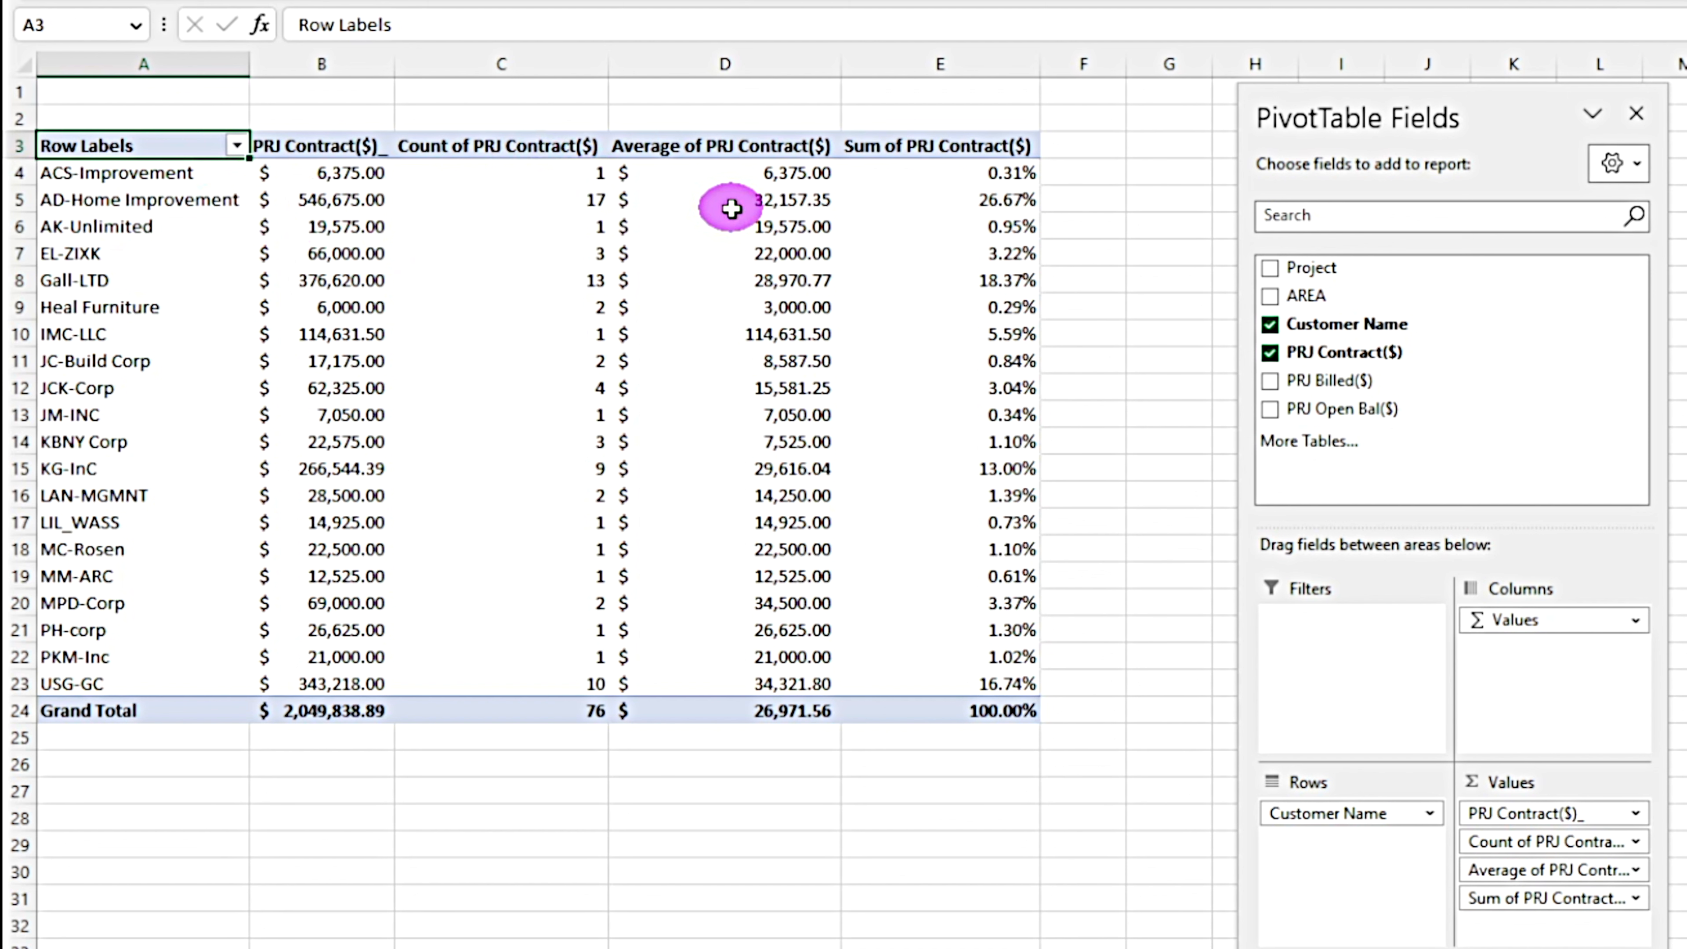
Add a fifth copy of PRJ Contract($) to the values and show it as Running Total In with Customer Name as base field
mouse_move(732, 209)
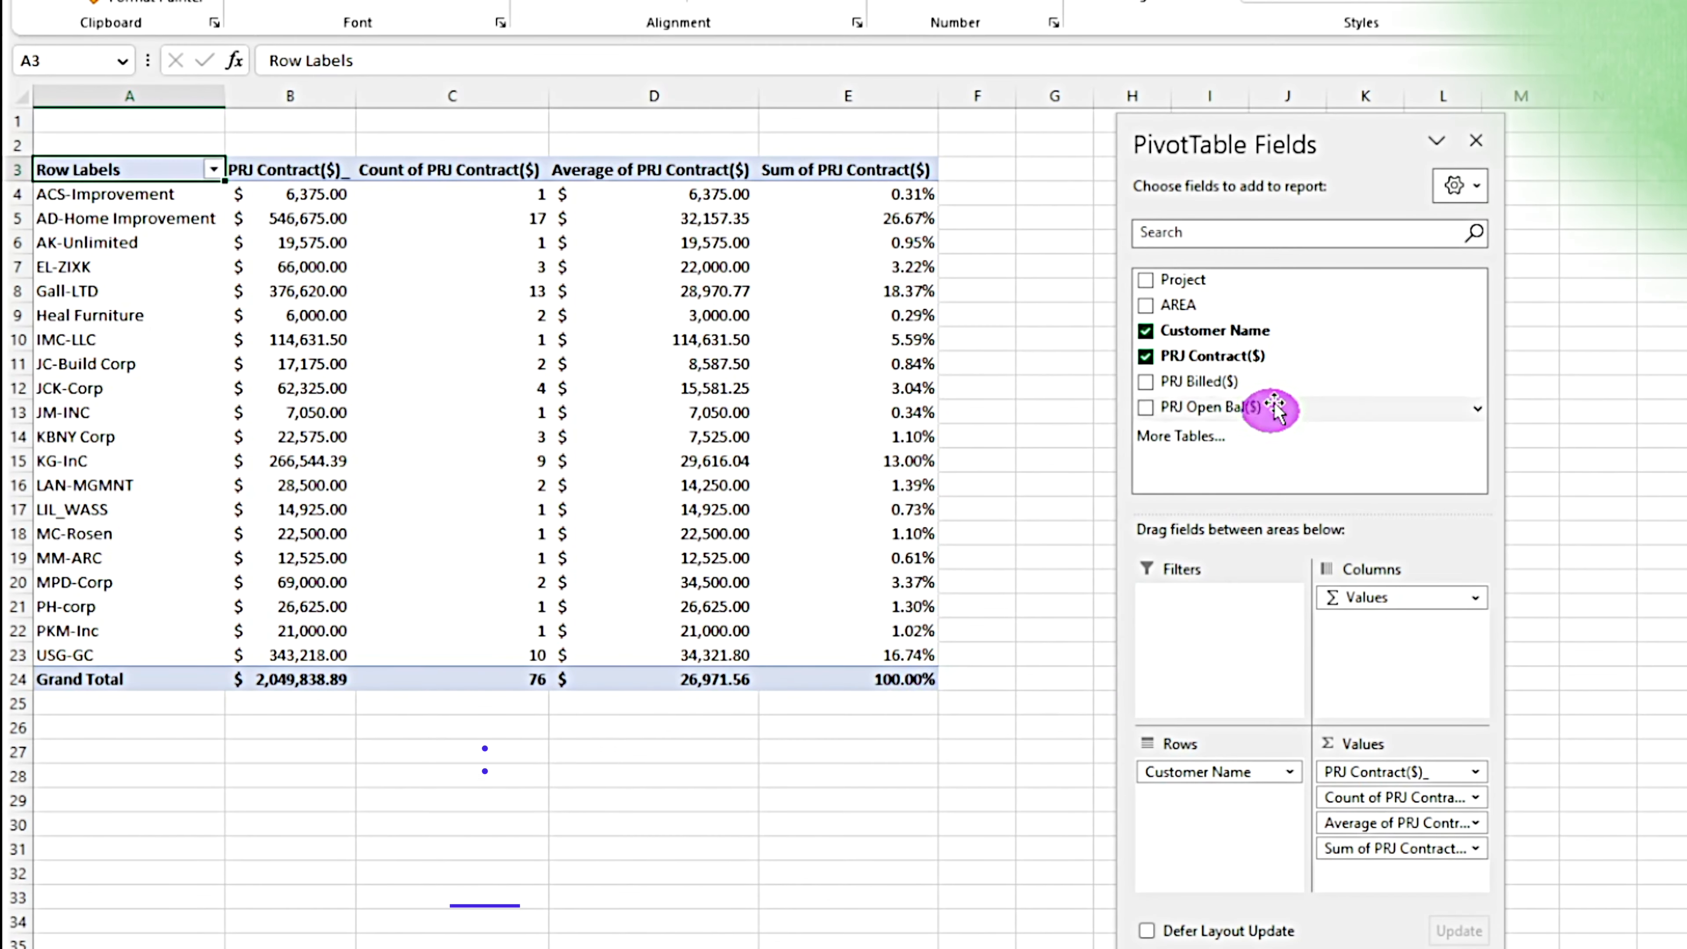
left_click_drag(1213, 356, 1379, 875)
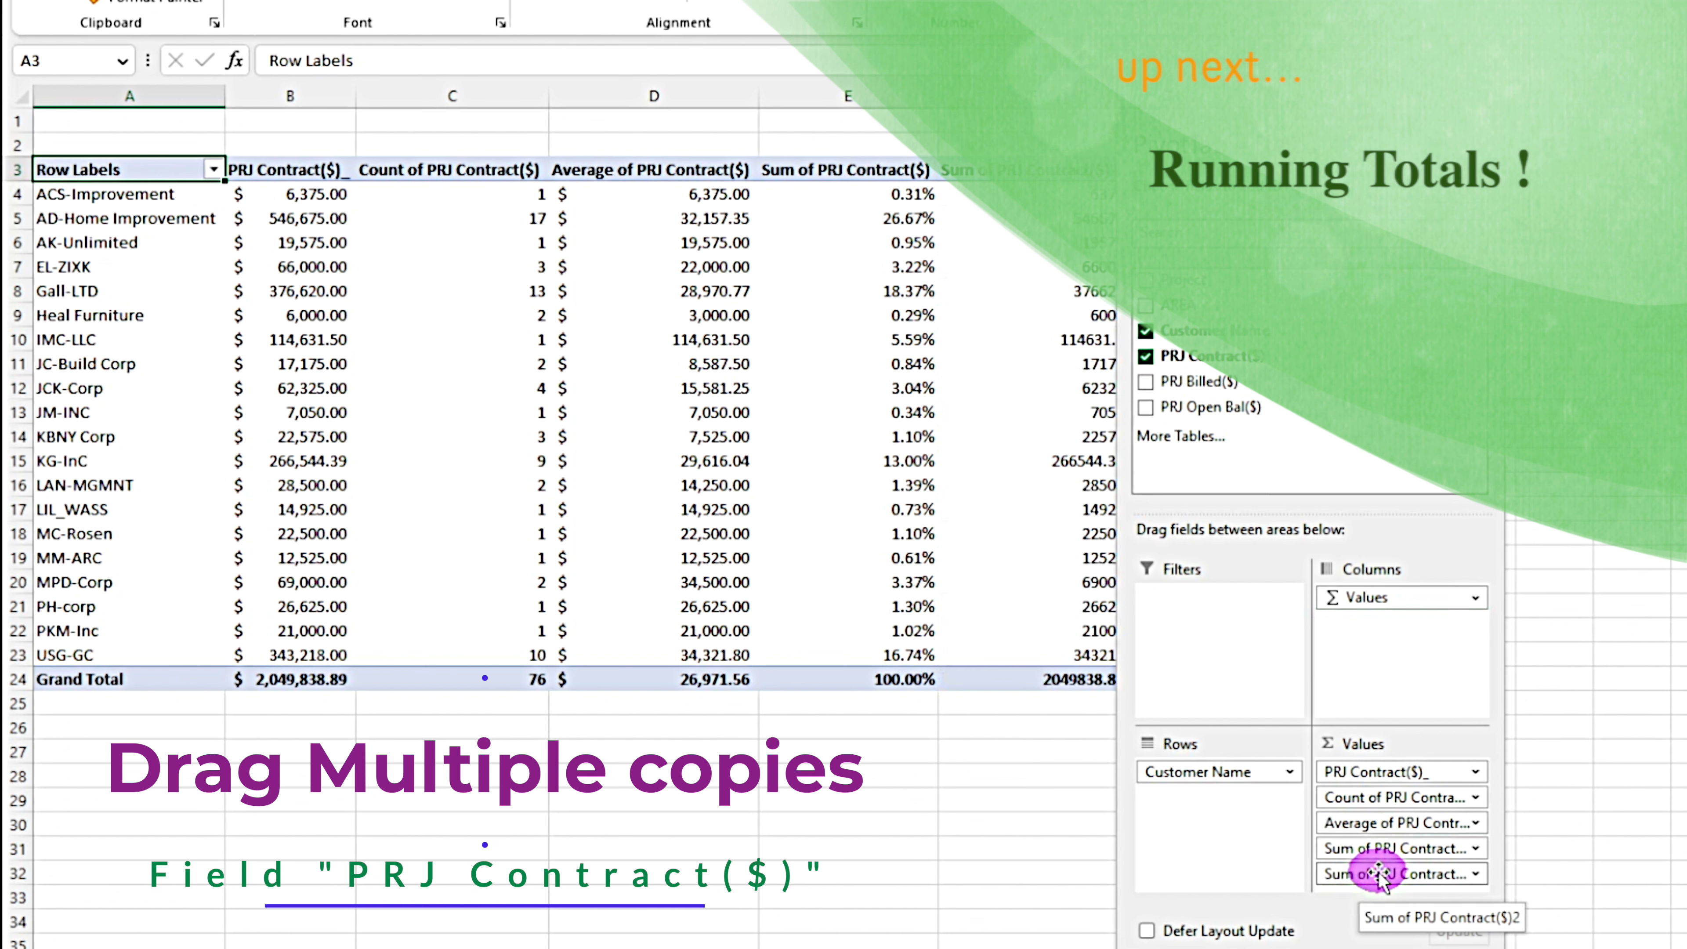
left_click(1379, 875)
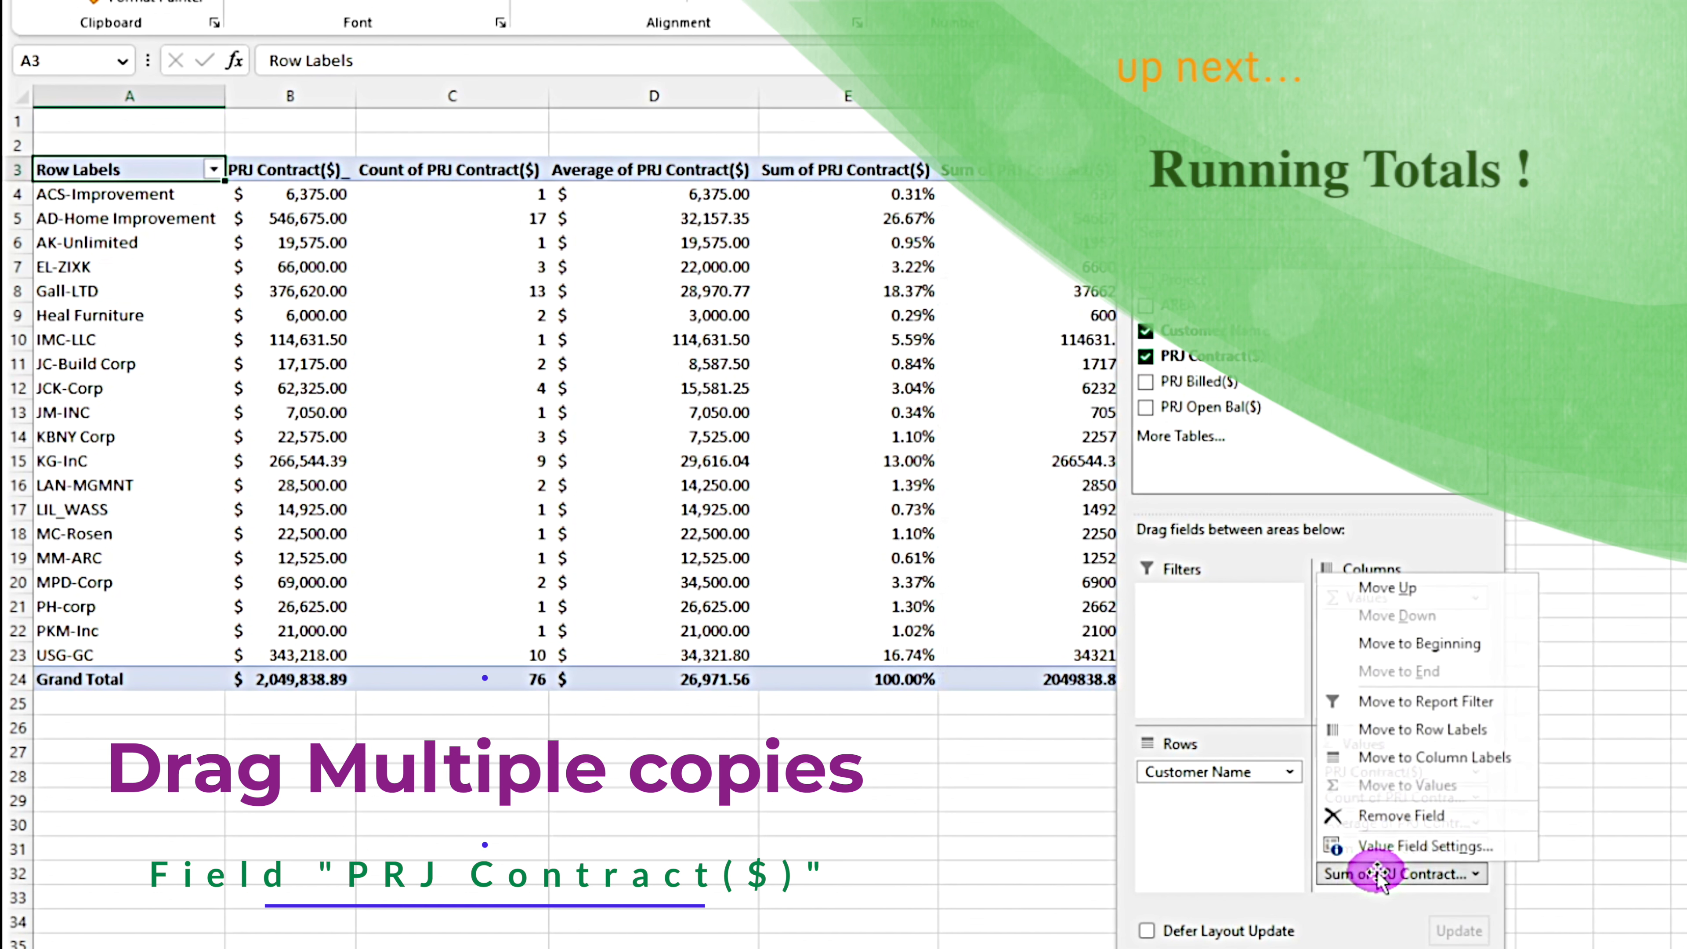
left_click(1412, 847)
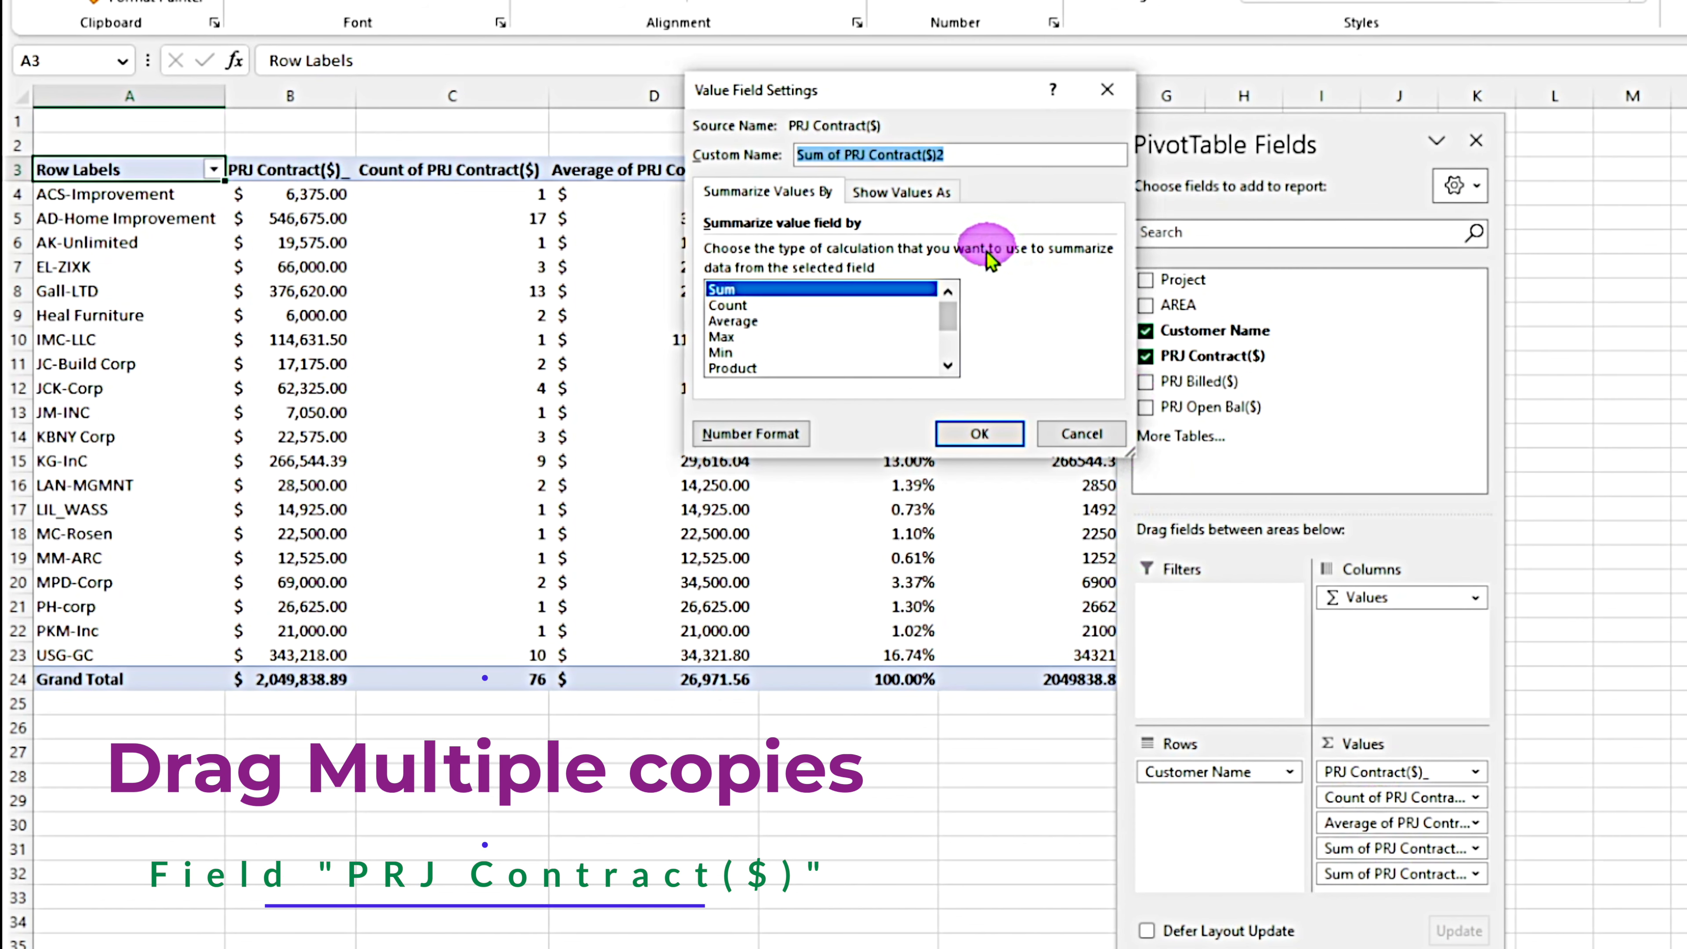
left_click(905, 194)
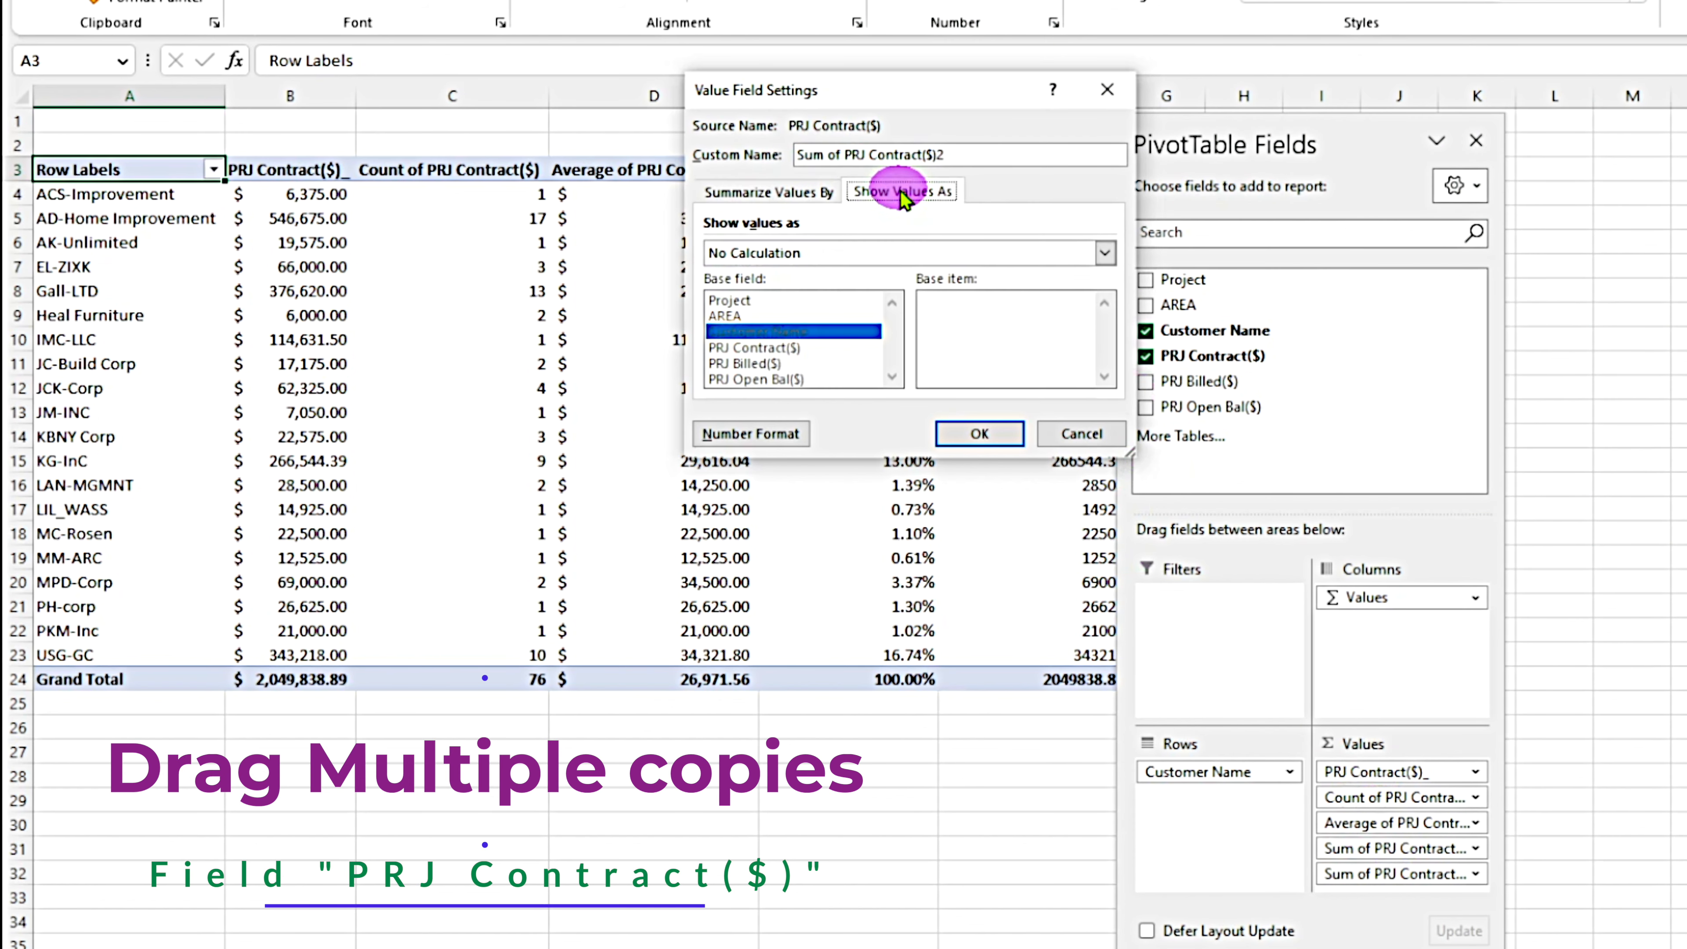
left_click(1105, 254)
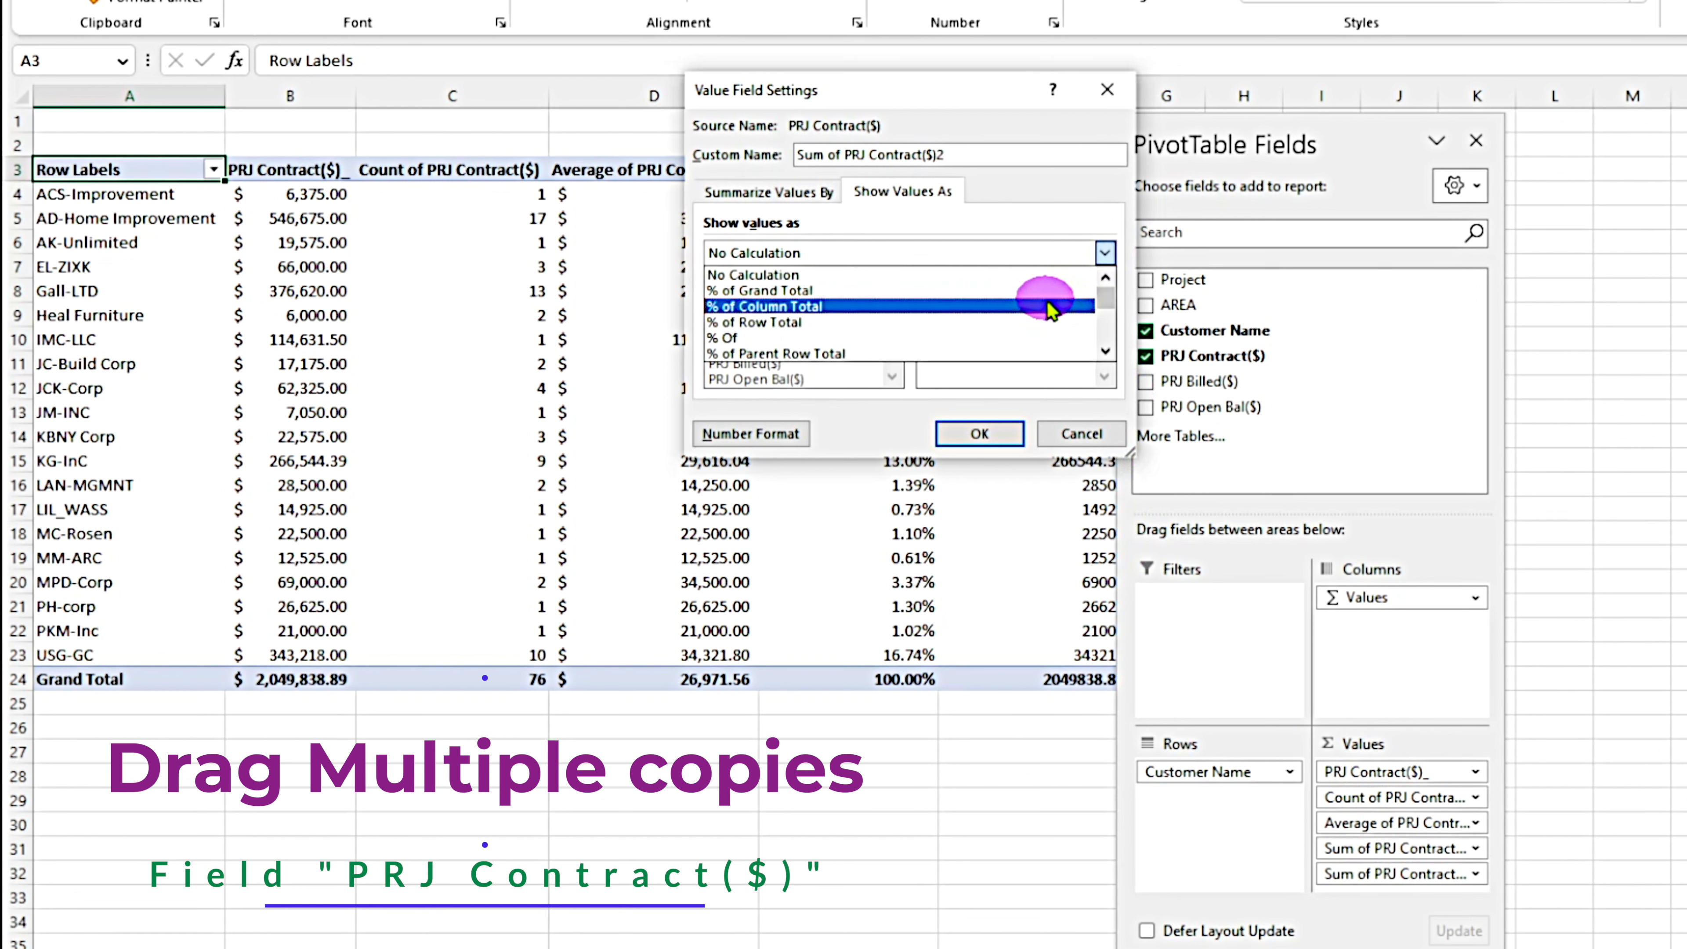
scroll(1048, 303, "down", 2)
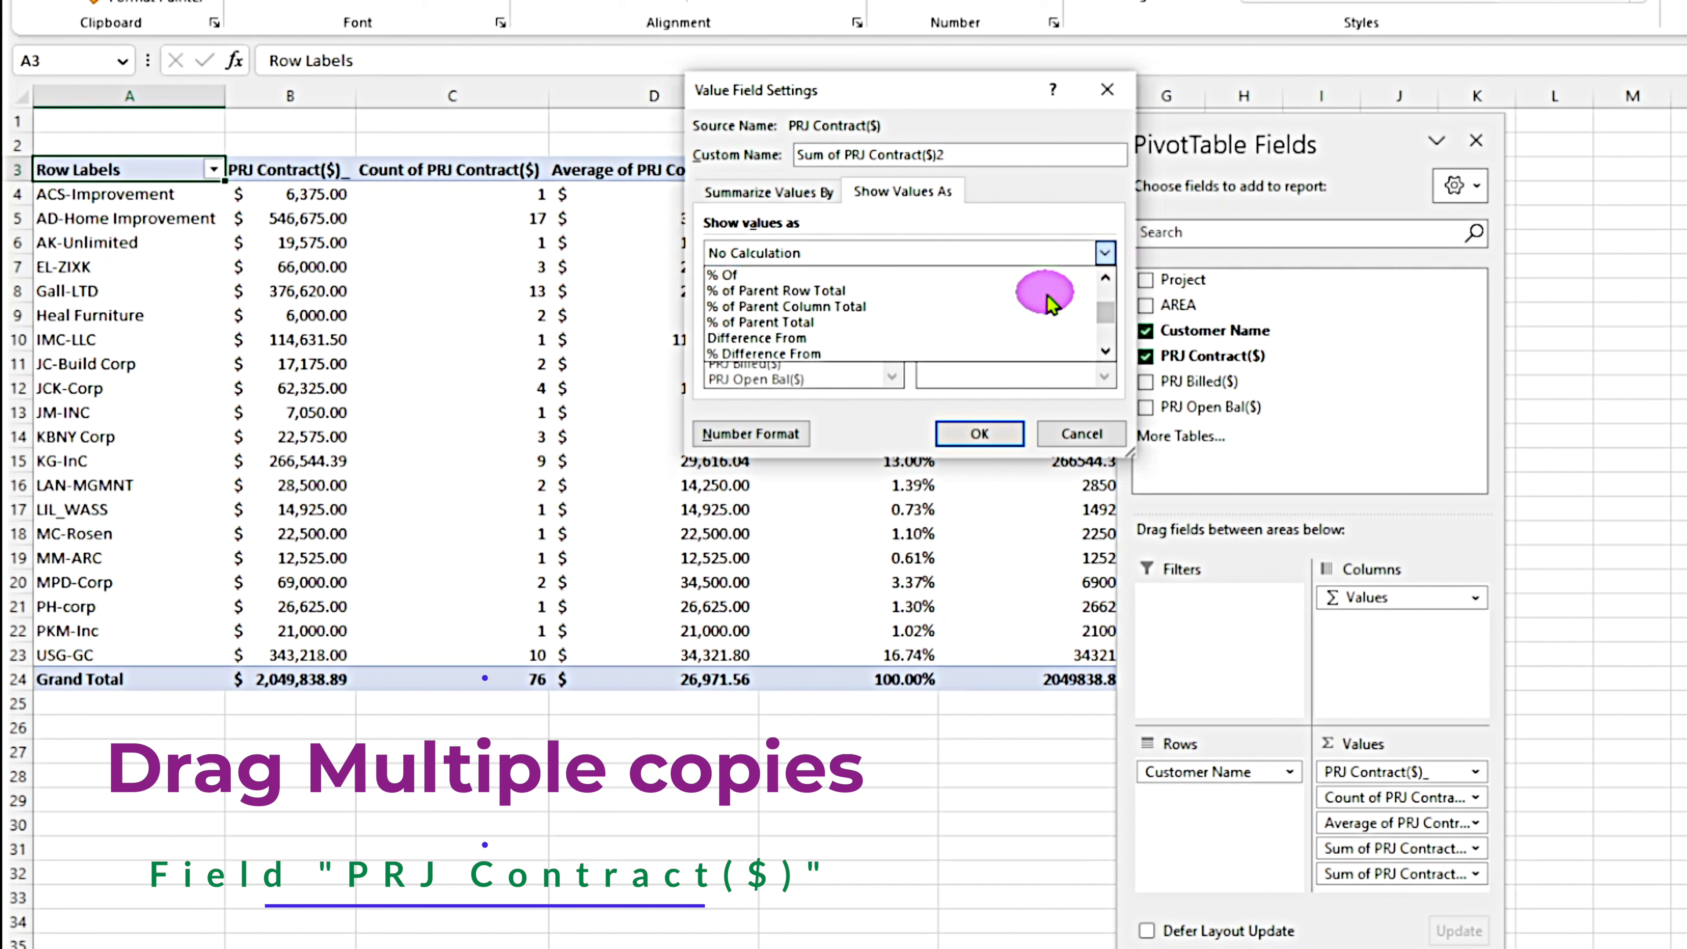
scroll(1047, 295, "down", 1)
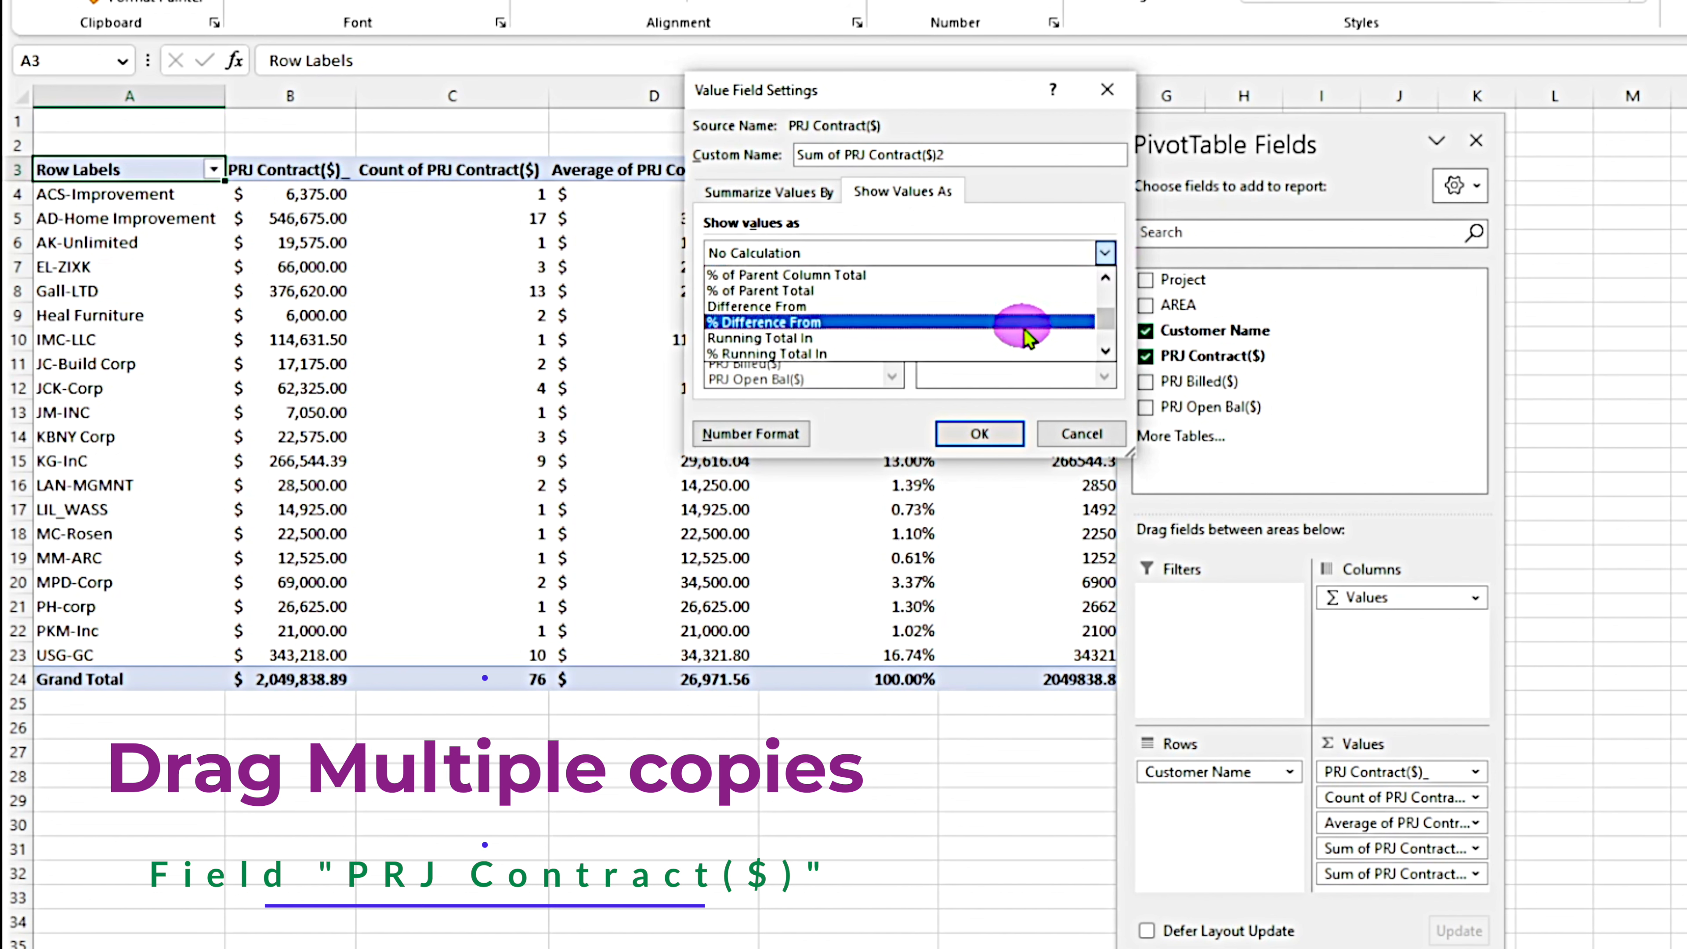
left_click(1024, 337)
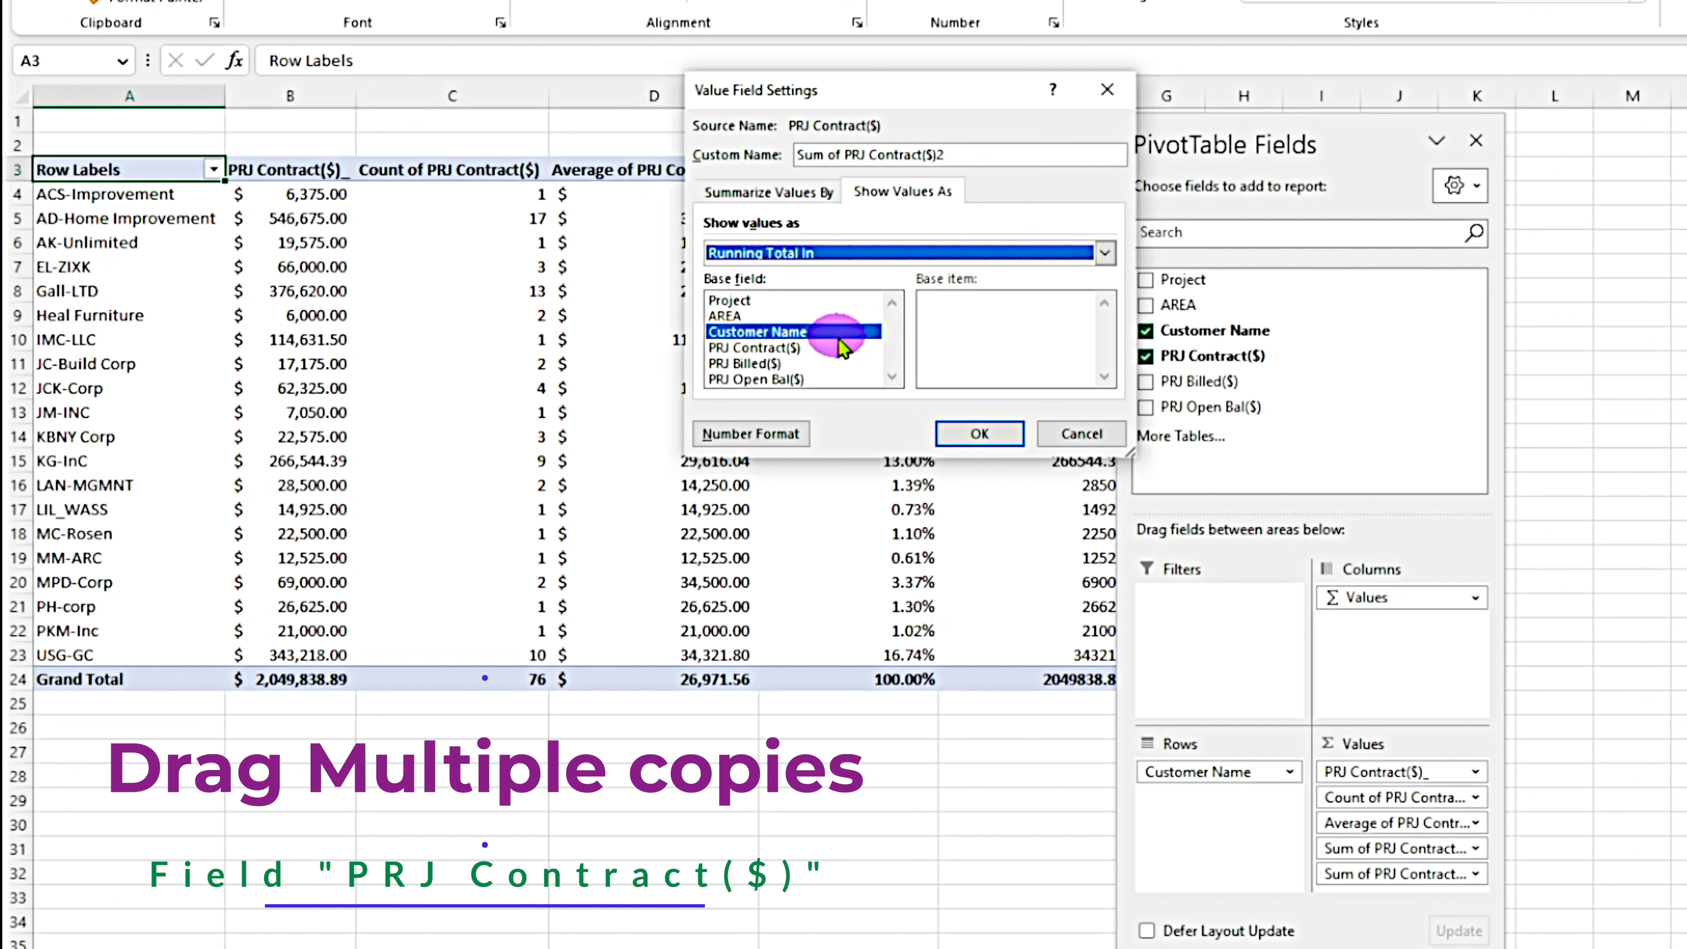
left_click(838, 326)
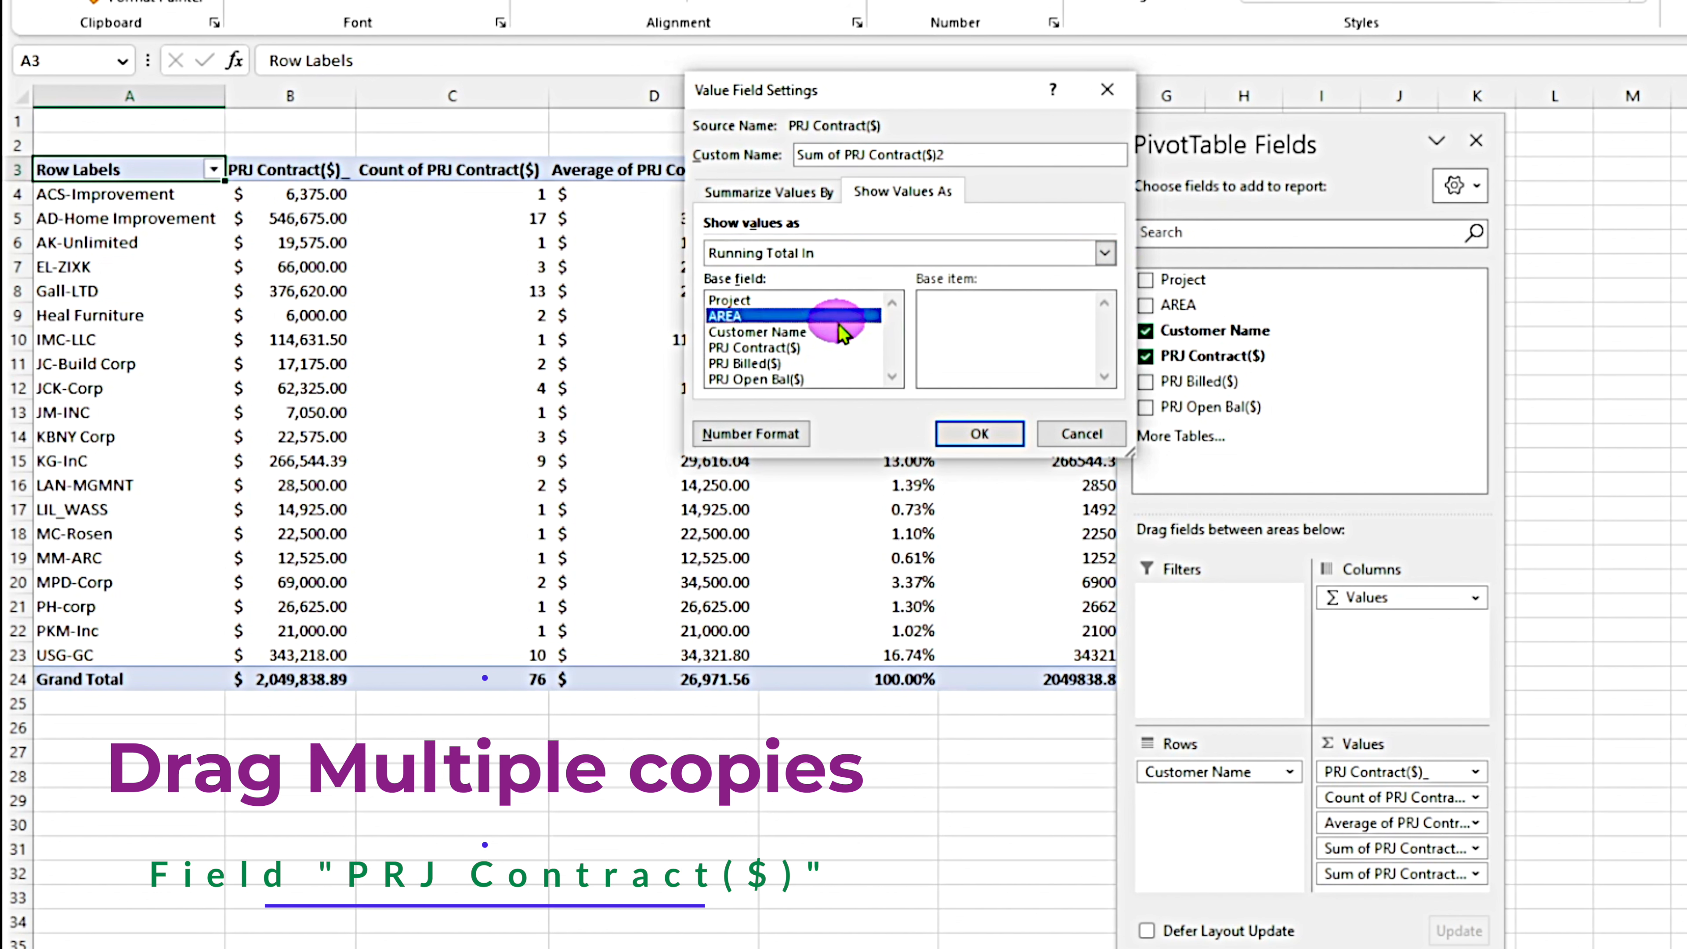
Format the running total field as Accounting with the $ symbol and 2 decimals, and apply its field settings
left_click(750, 433)
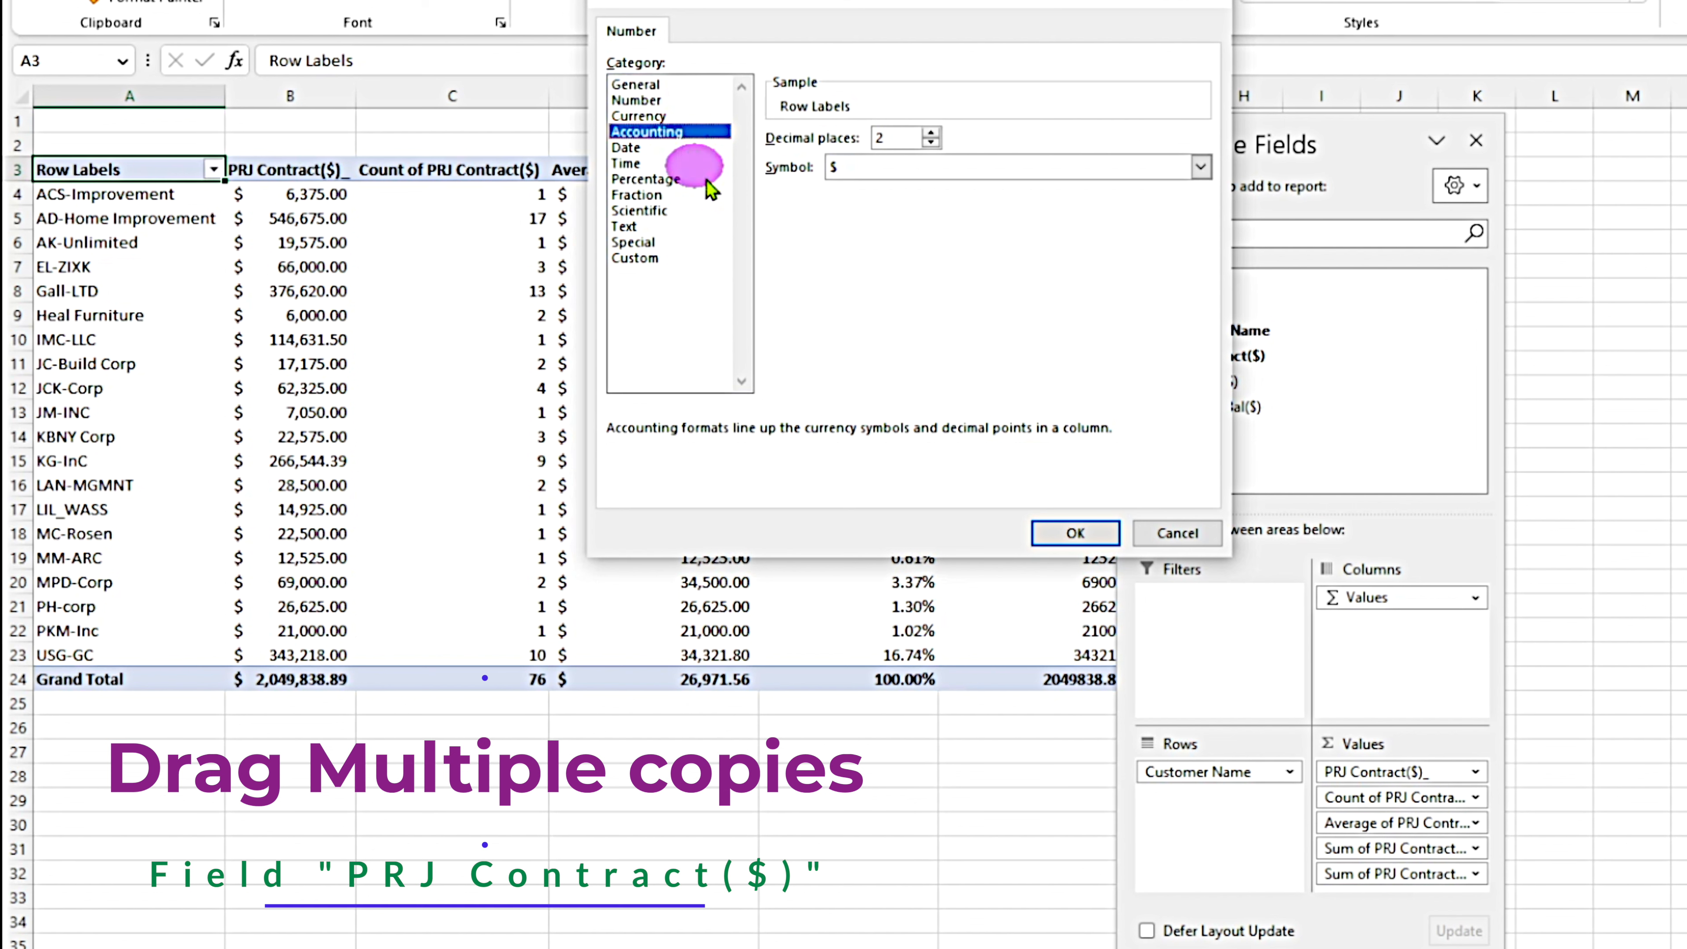
left_click(1059, 533)
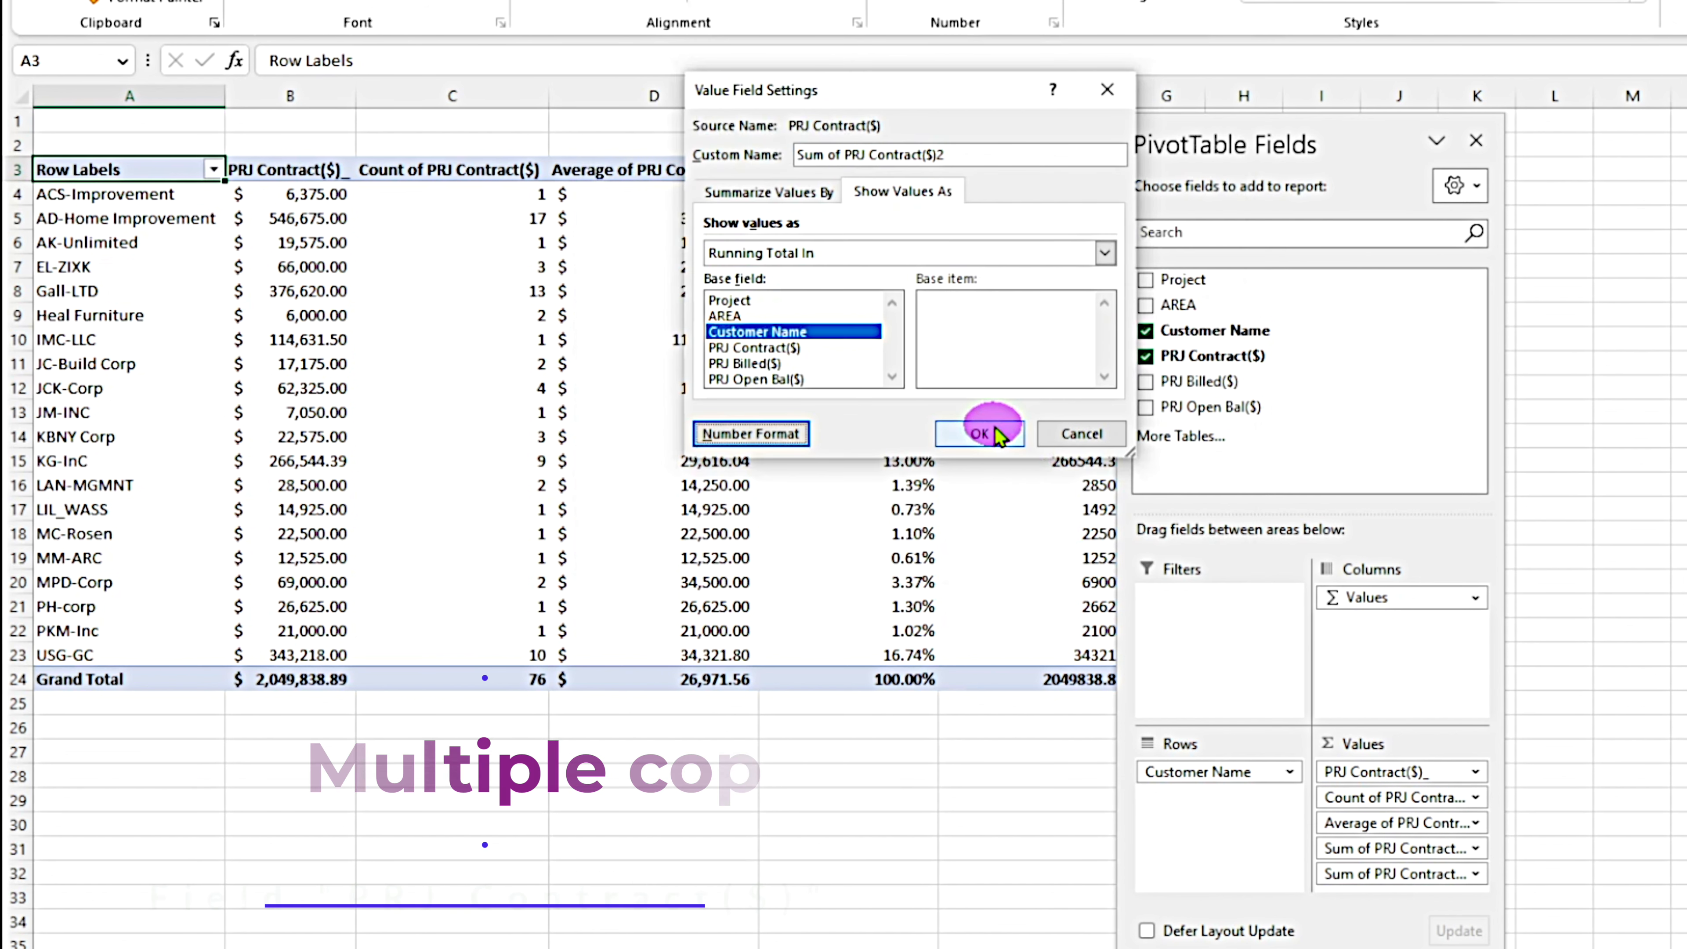
left_click(981, 433)
Move the field list clear of the PivotTable and compare the last running total value with the contract Grand Total
left_click_drag(1278, 145, 1542, 145)
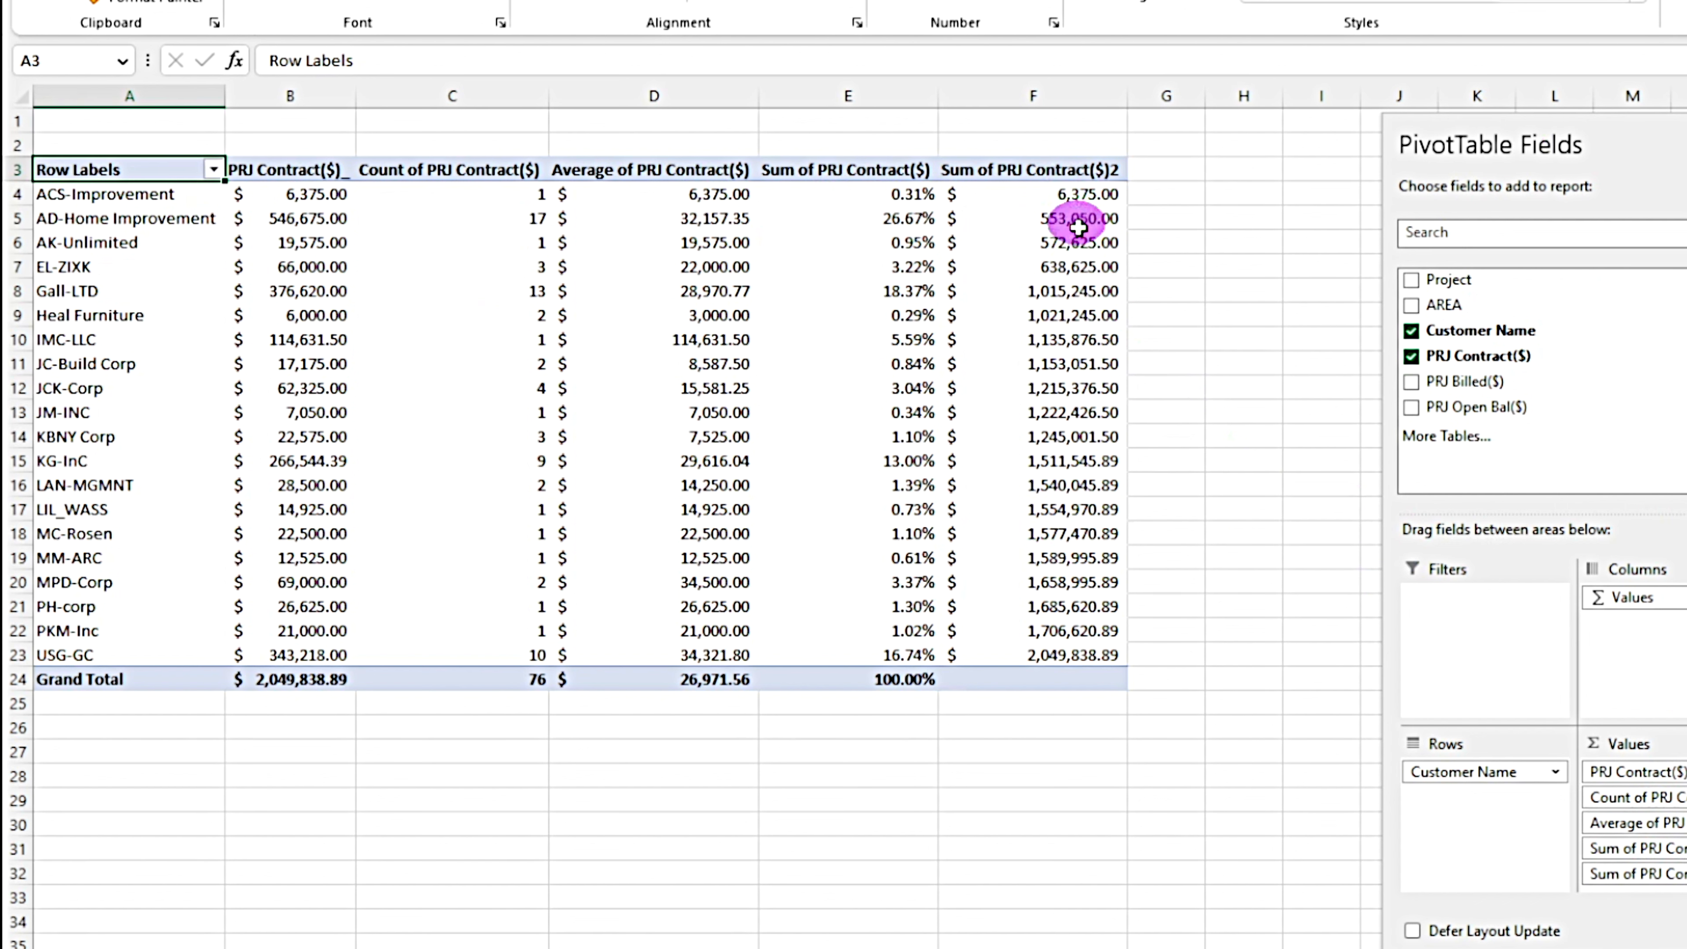
mouse_move(1083, 198)
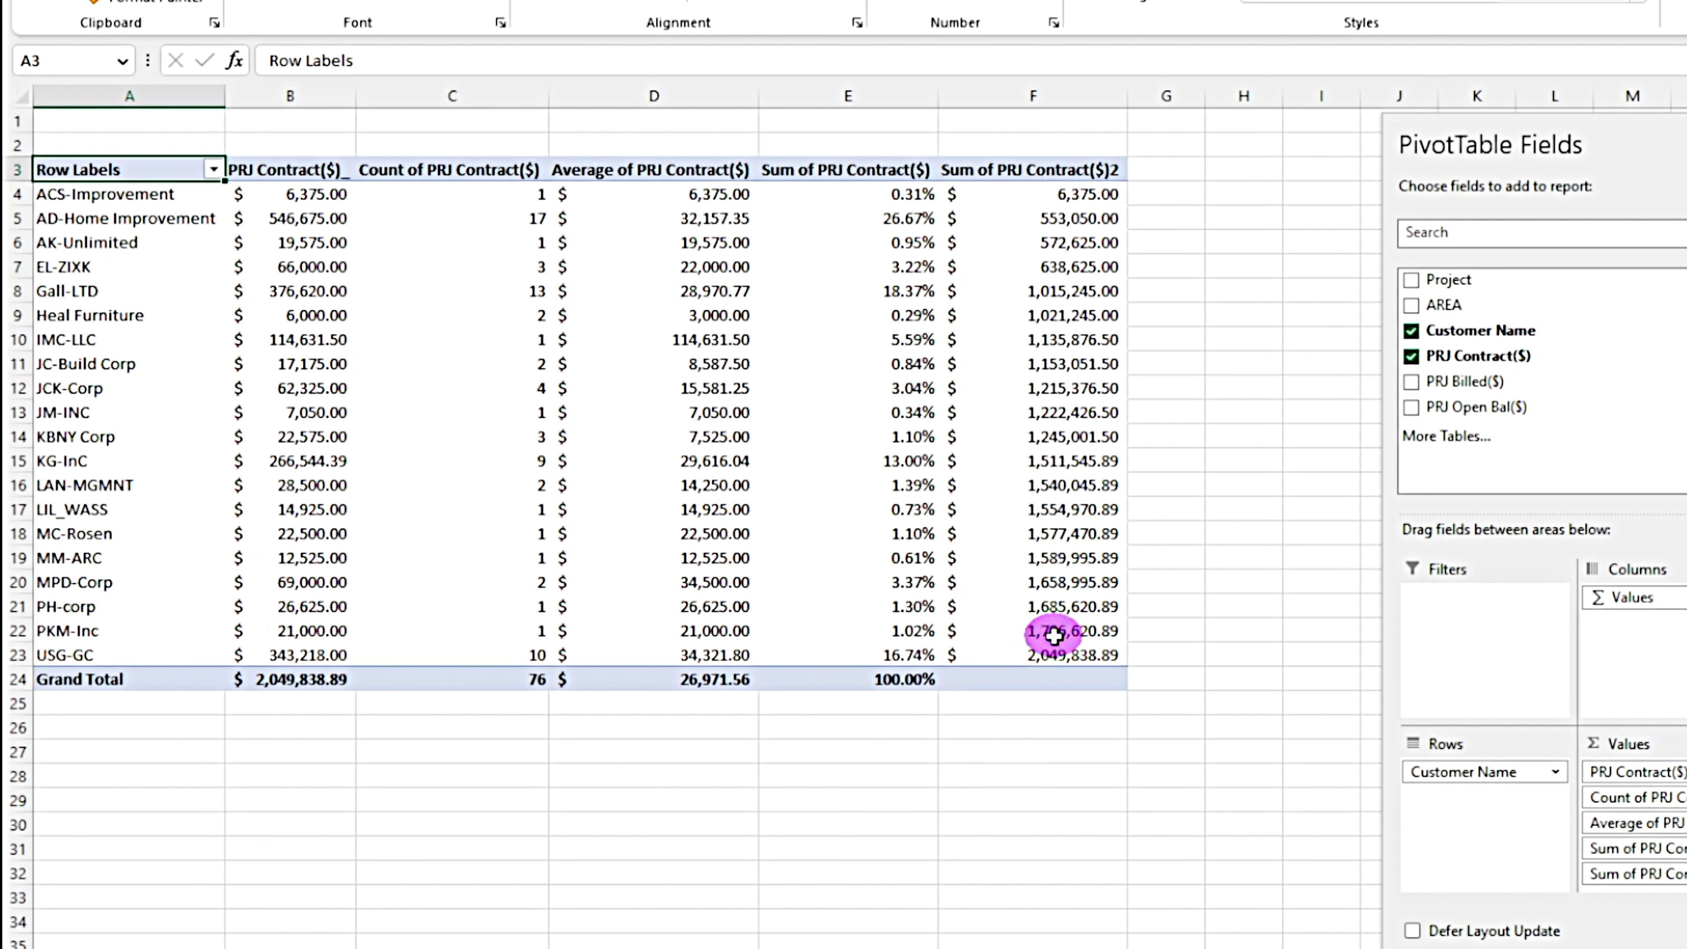
mouse_move(1057, 654)
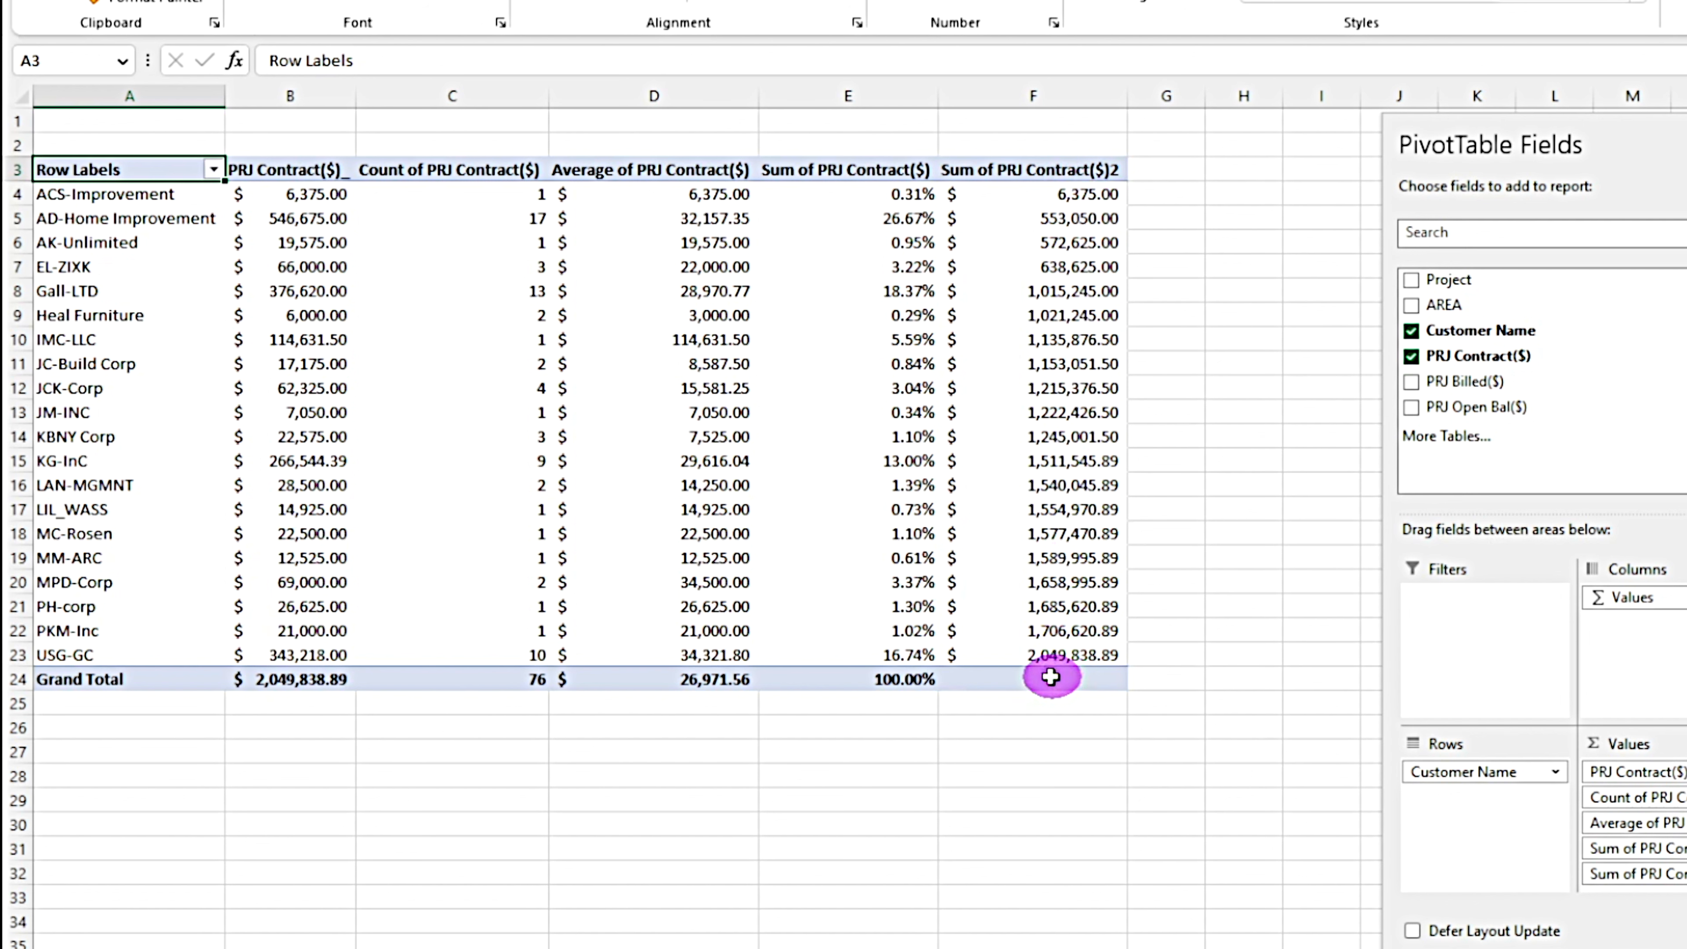
left_click(1053, 658)
mouse_move(1056, 654)
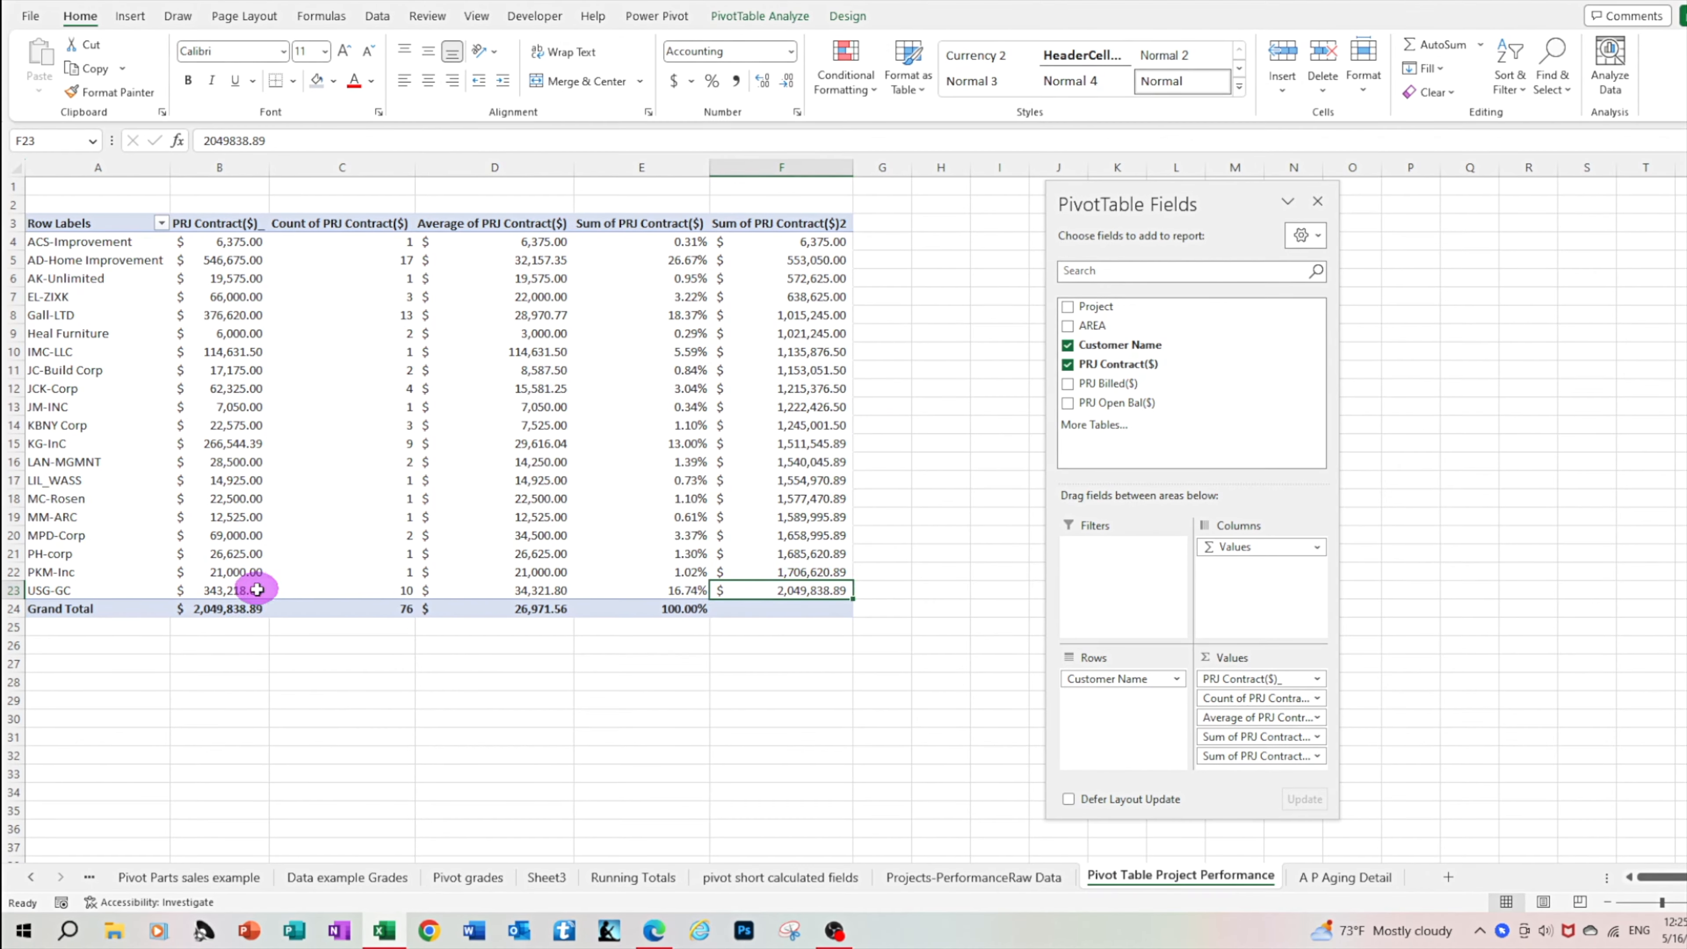
mouse_move(332, 690)
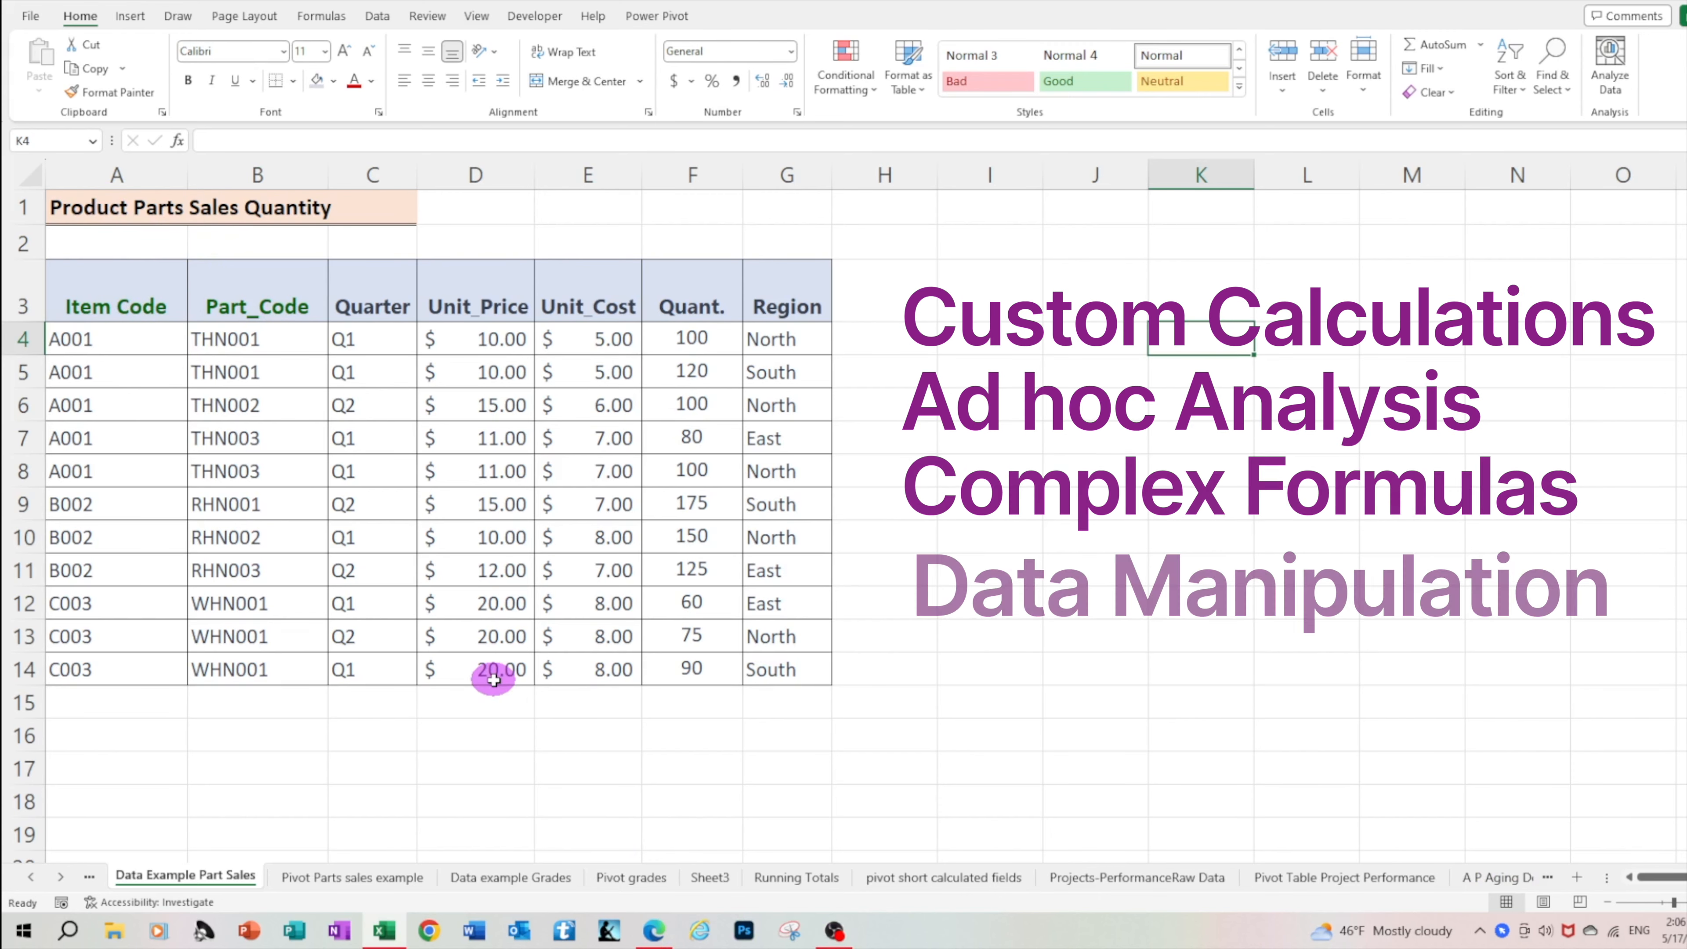
left_click(900, 284)
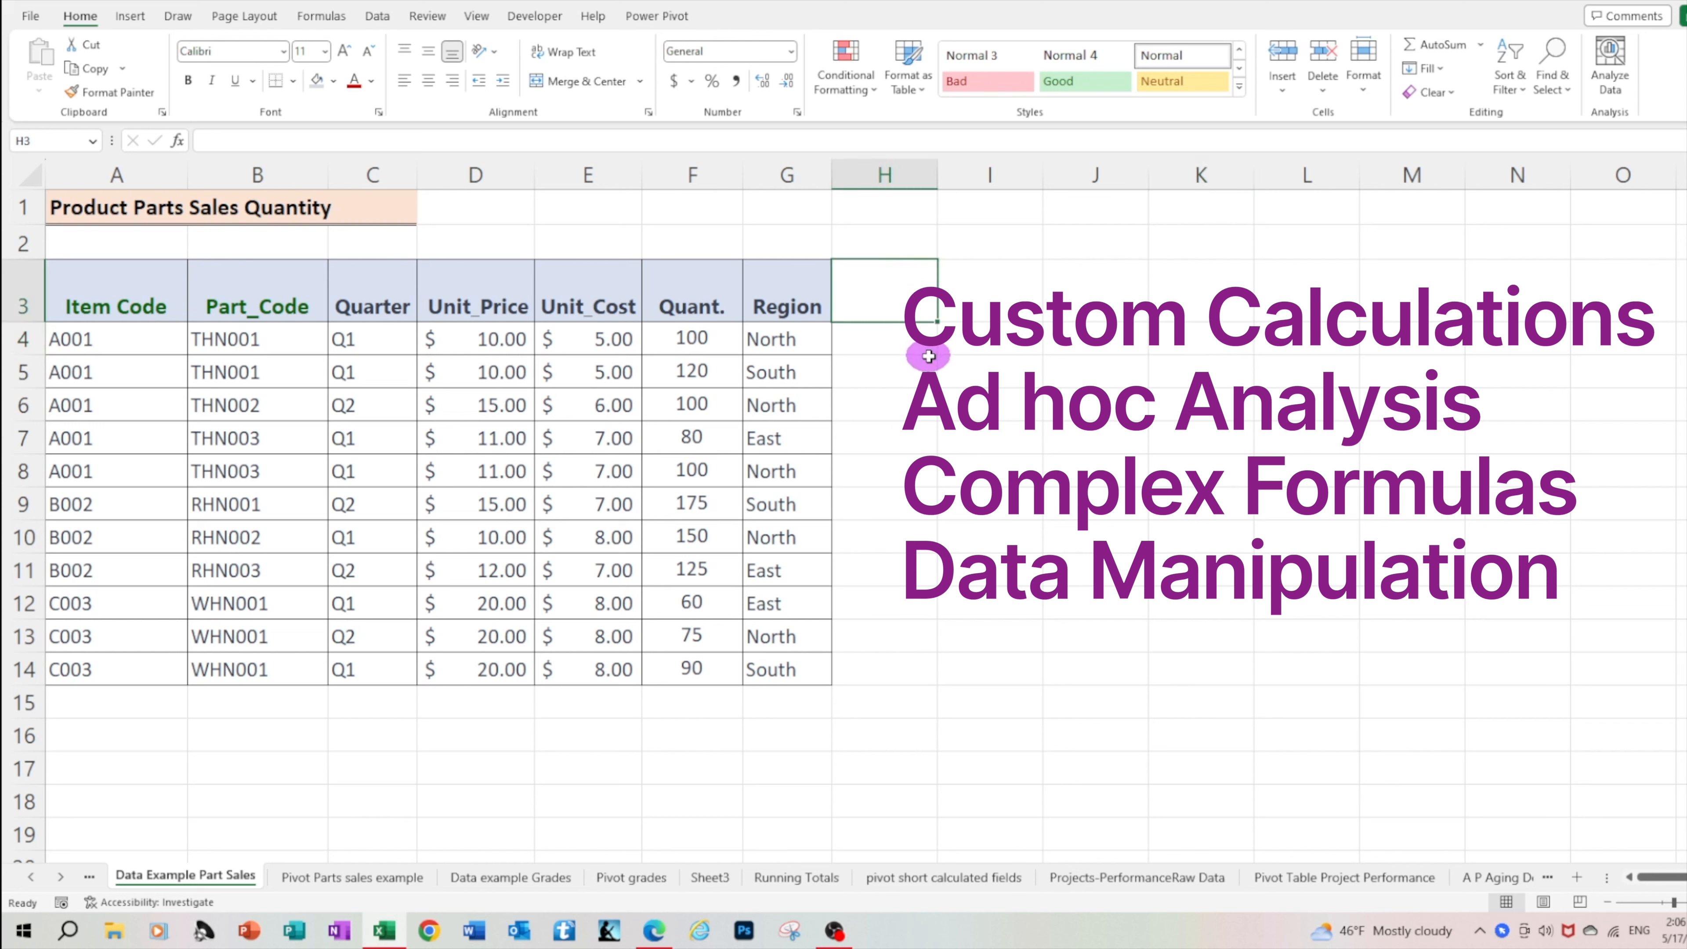
left_click(928, 370)
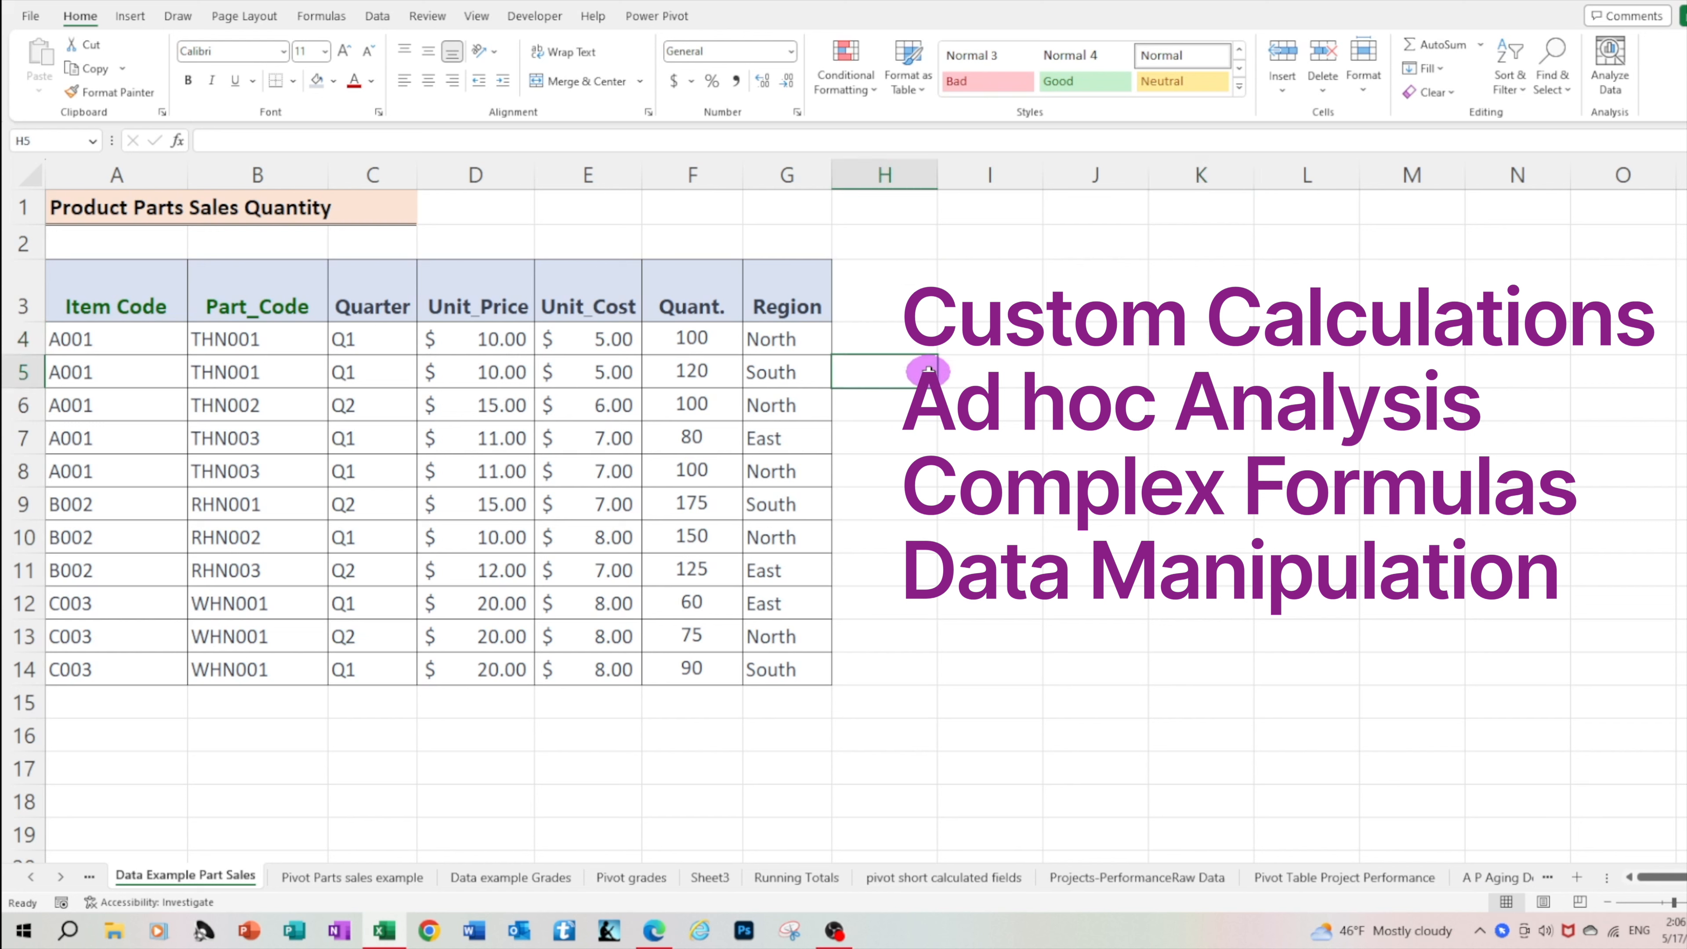
left_click(926, 441)
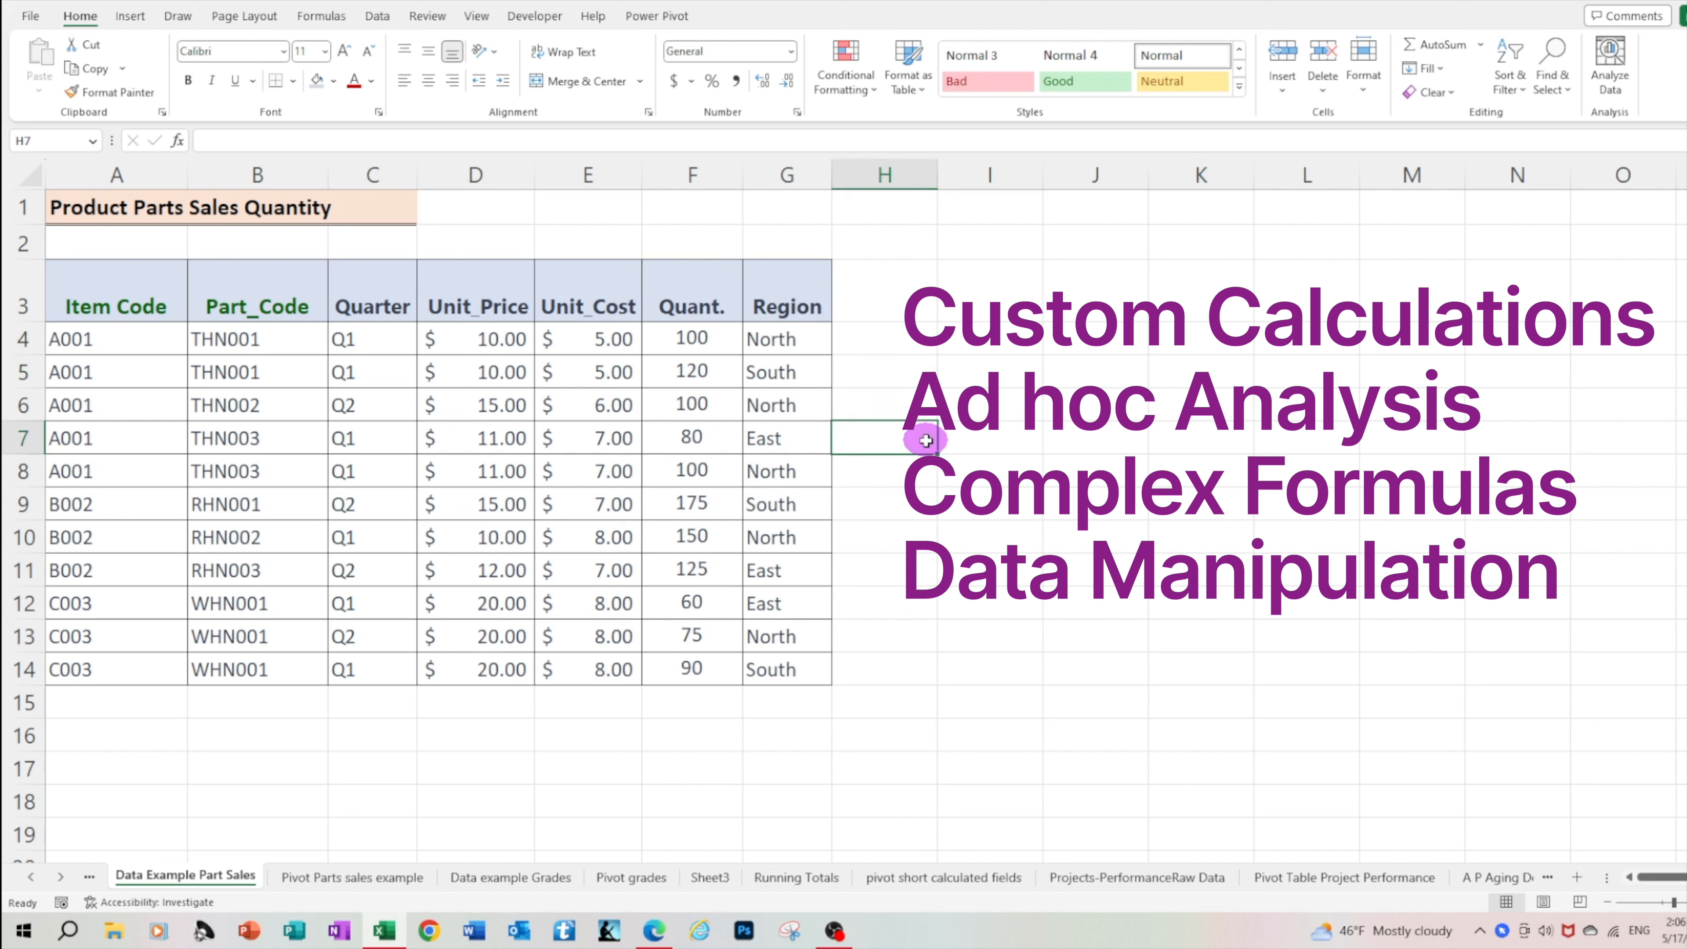
left_click(899, 509)
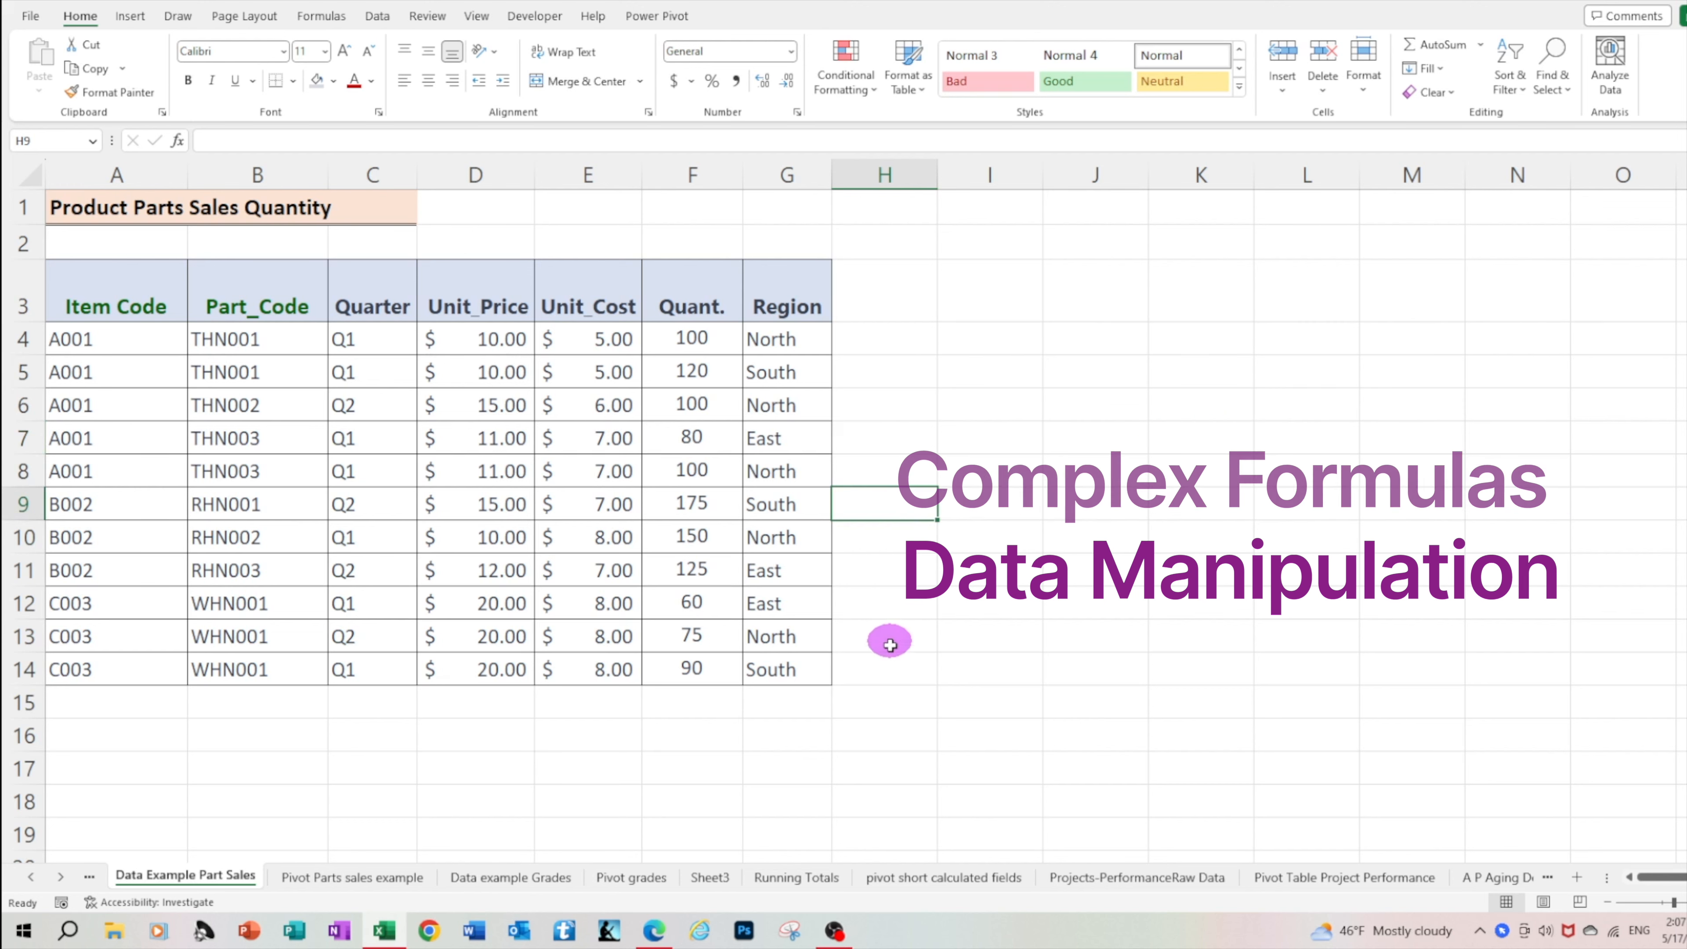
left_click(886, 673)
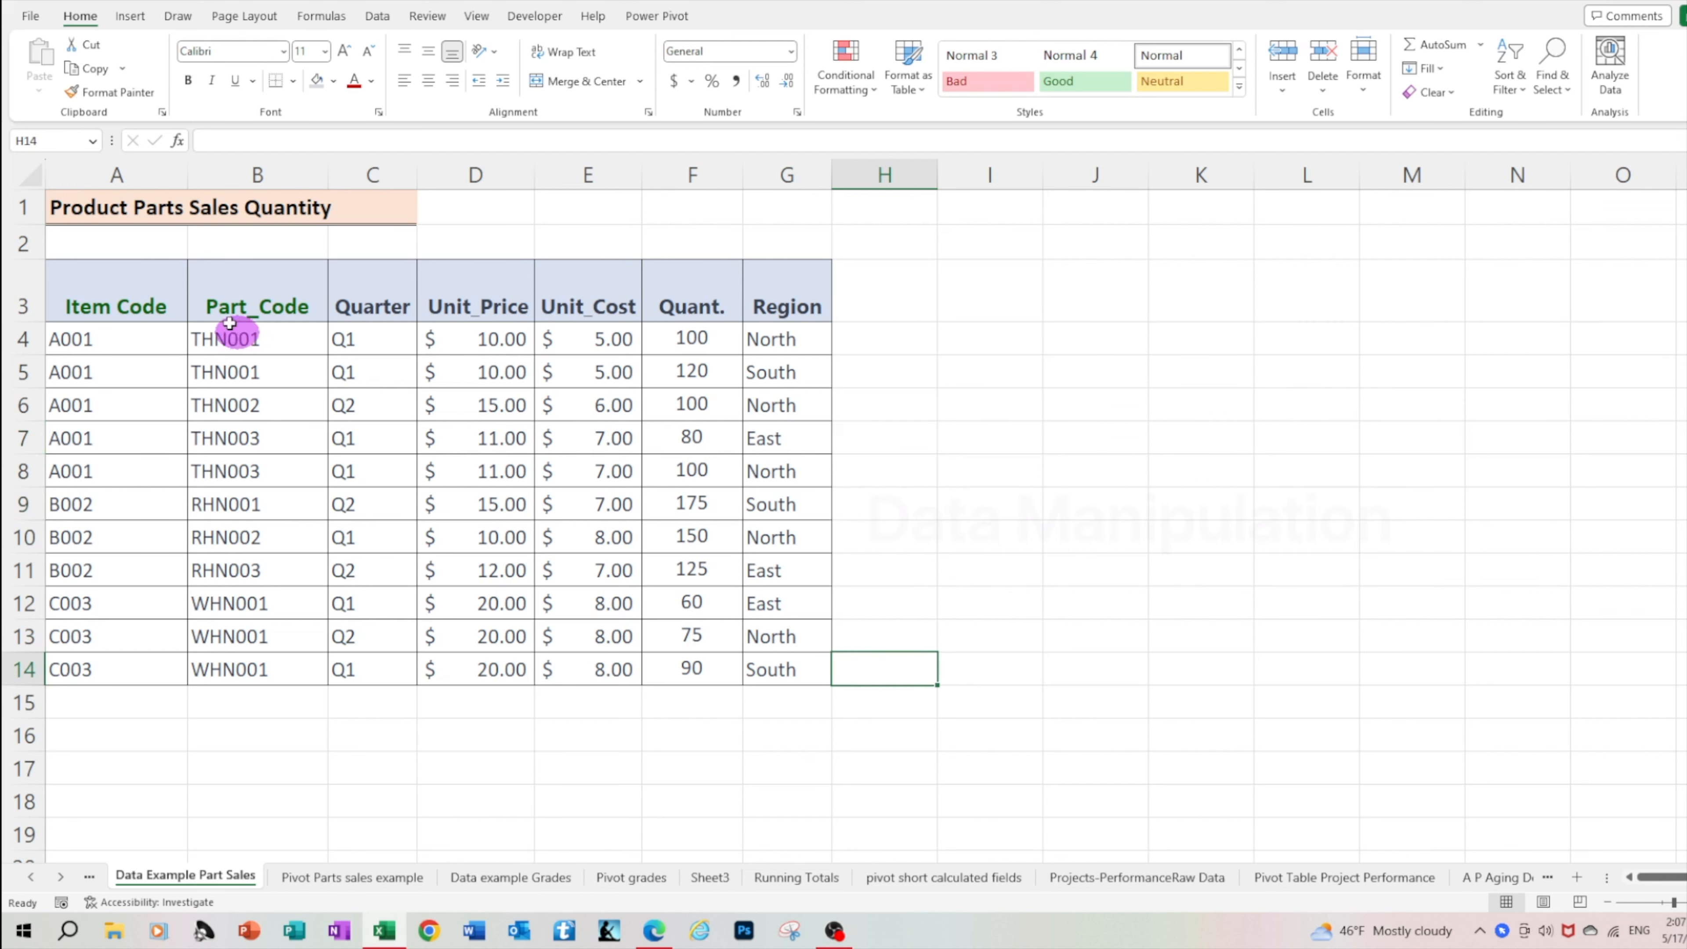
Insert a PivotTable on a new worksheet from the Product Parts Sales Quantity table
left_click(170, 435)
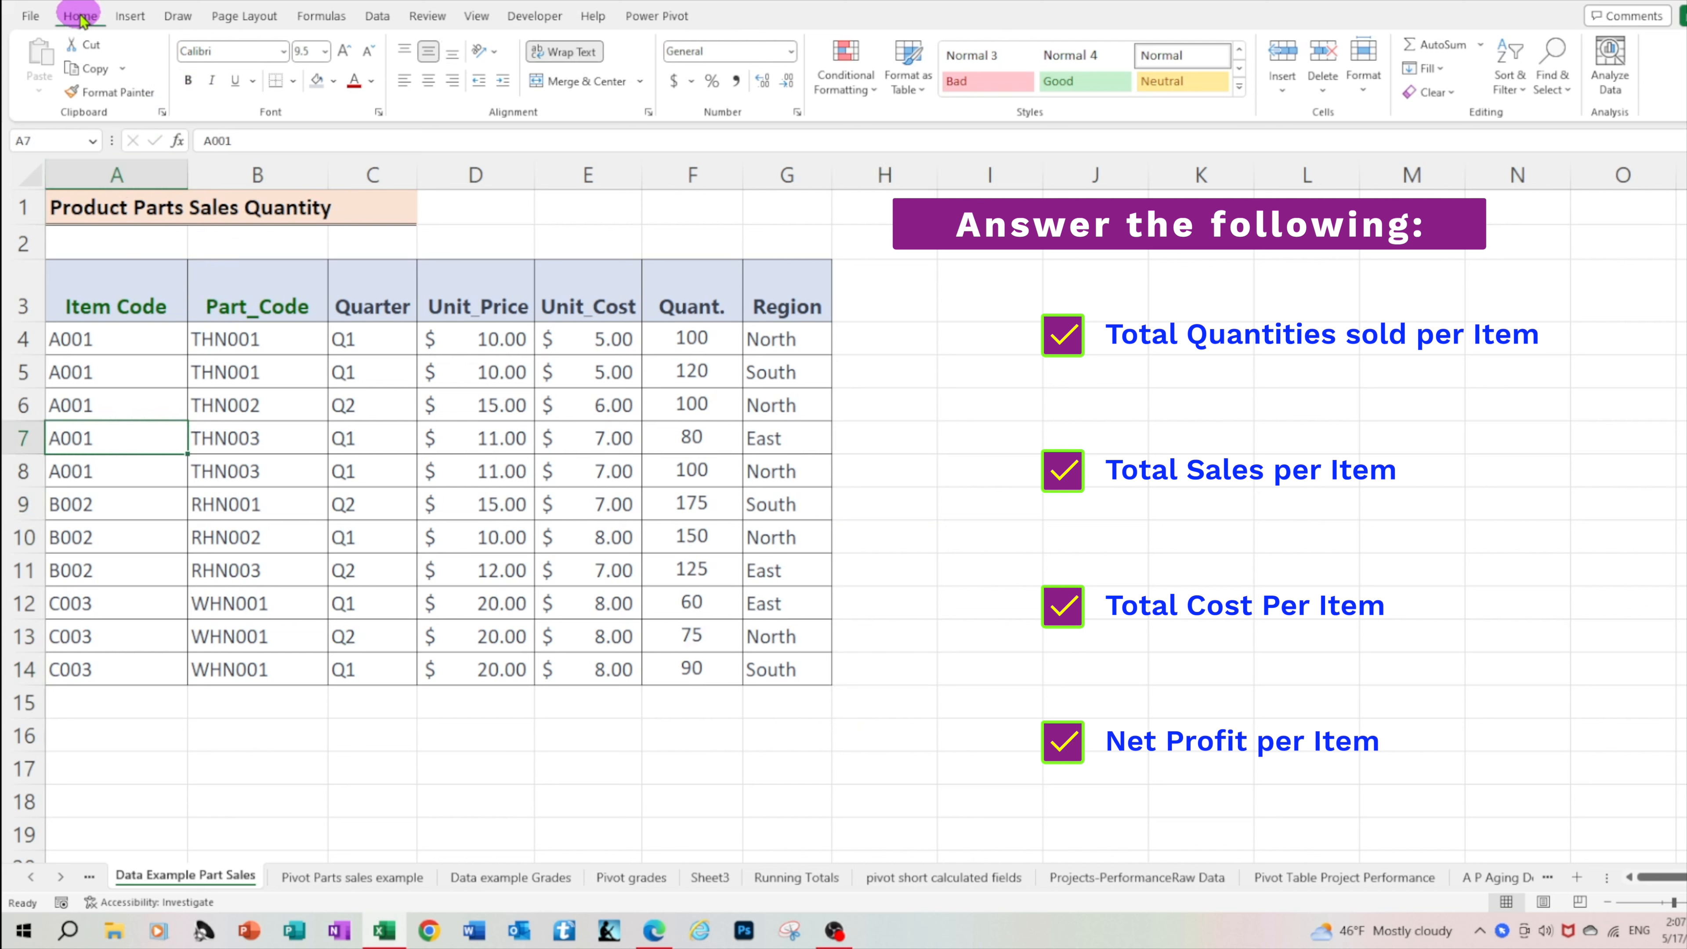
left_click(131, 15)
left_click(39, 54)
left_click(341, 602)
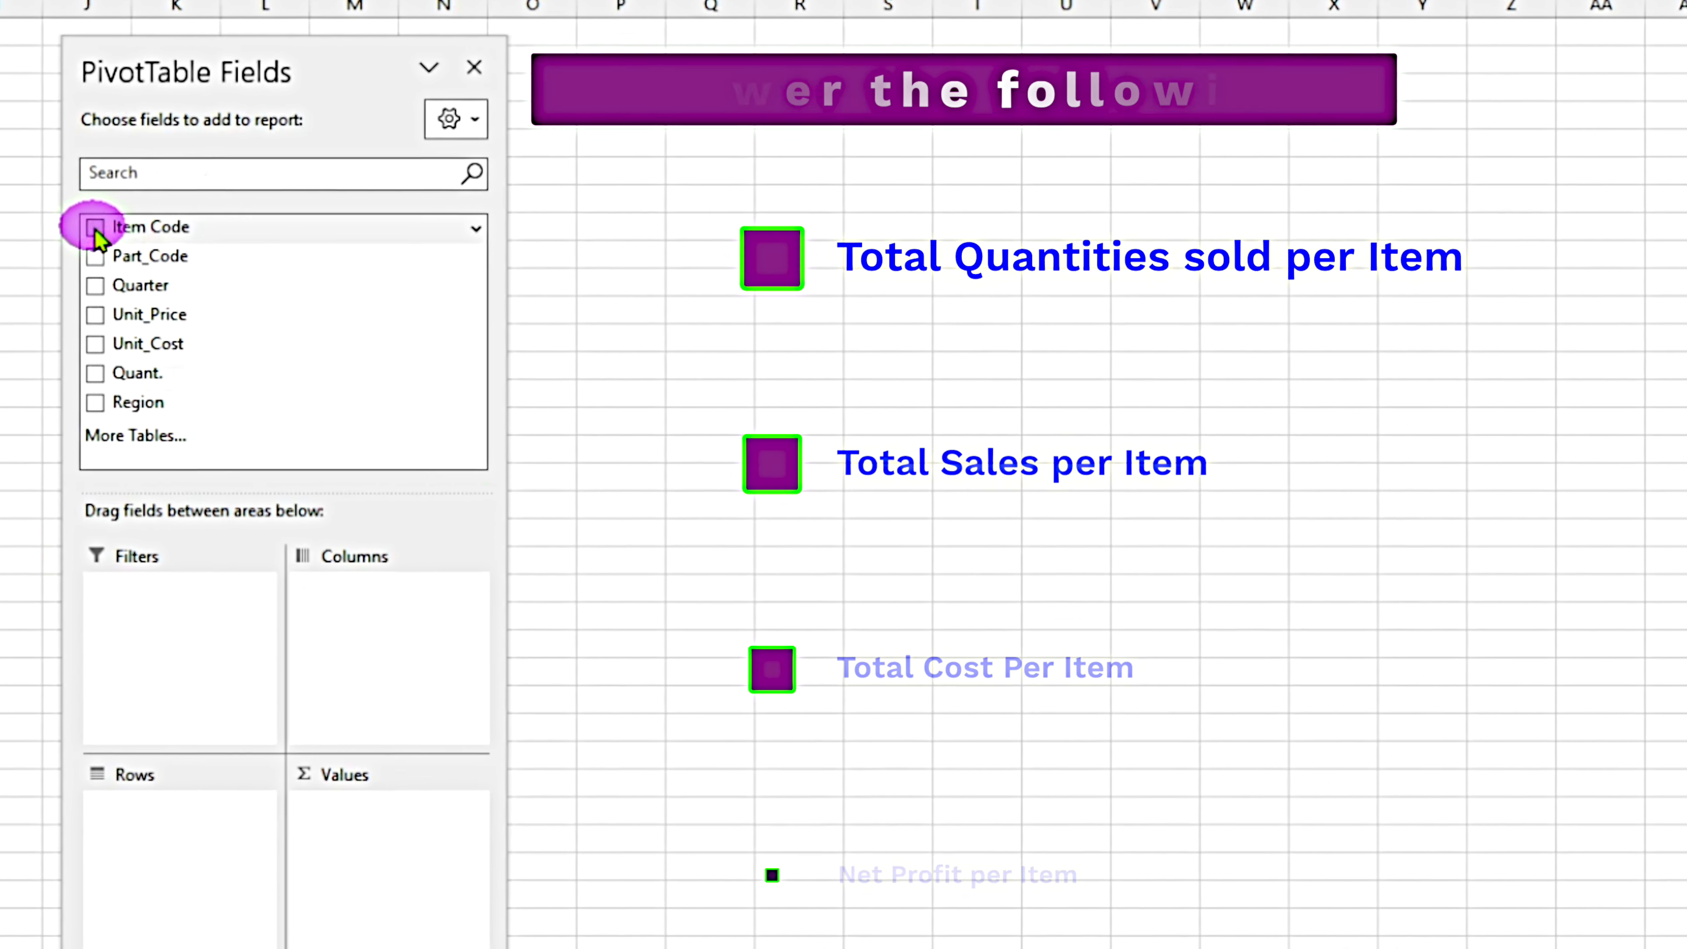
Add Item Code and Part_Code to the PivotTable rows and Quant. to the values
left_click(95, 226)
left_click(95, 256)
left_click_drag(100, 373, 402, 869)
left_click_drag(1013, 927, 1010, 921)
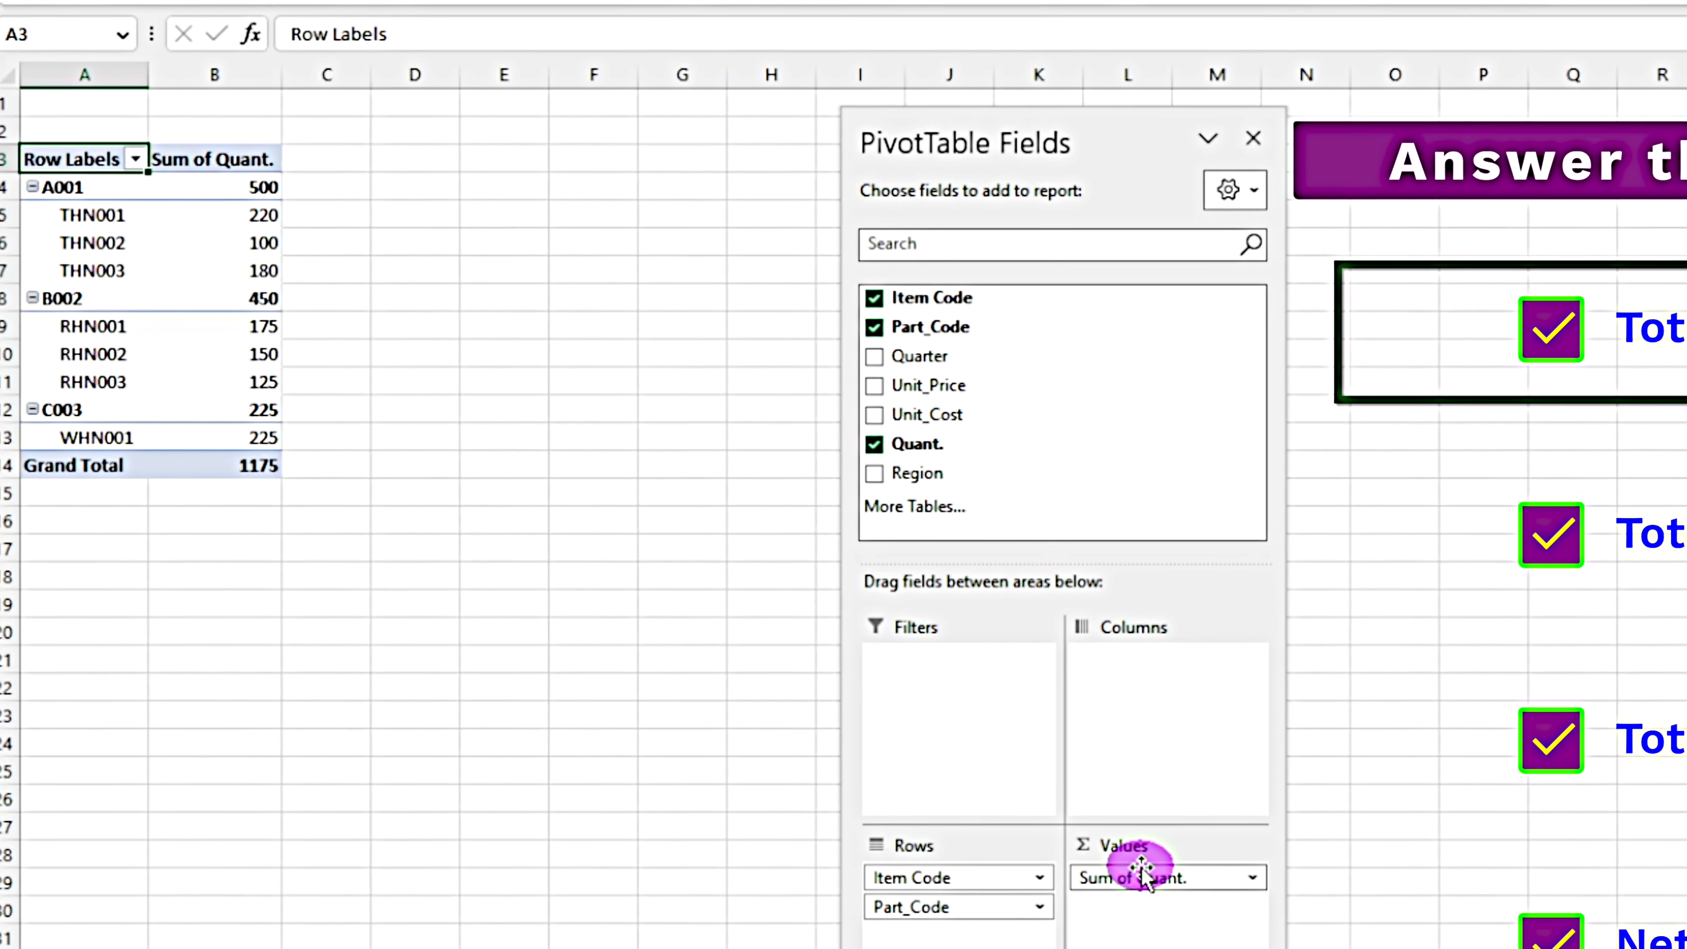
Format the summed Quant. field as Number with 0 decimal places and the 1000 separator
left_click(1089, 871)
left_click(1175, 852)
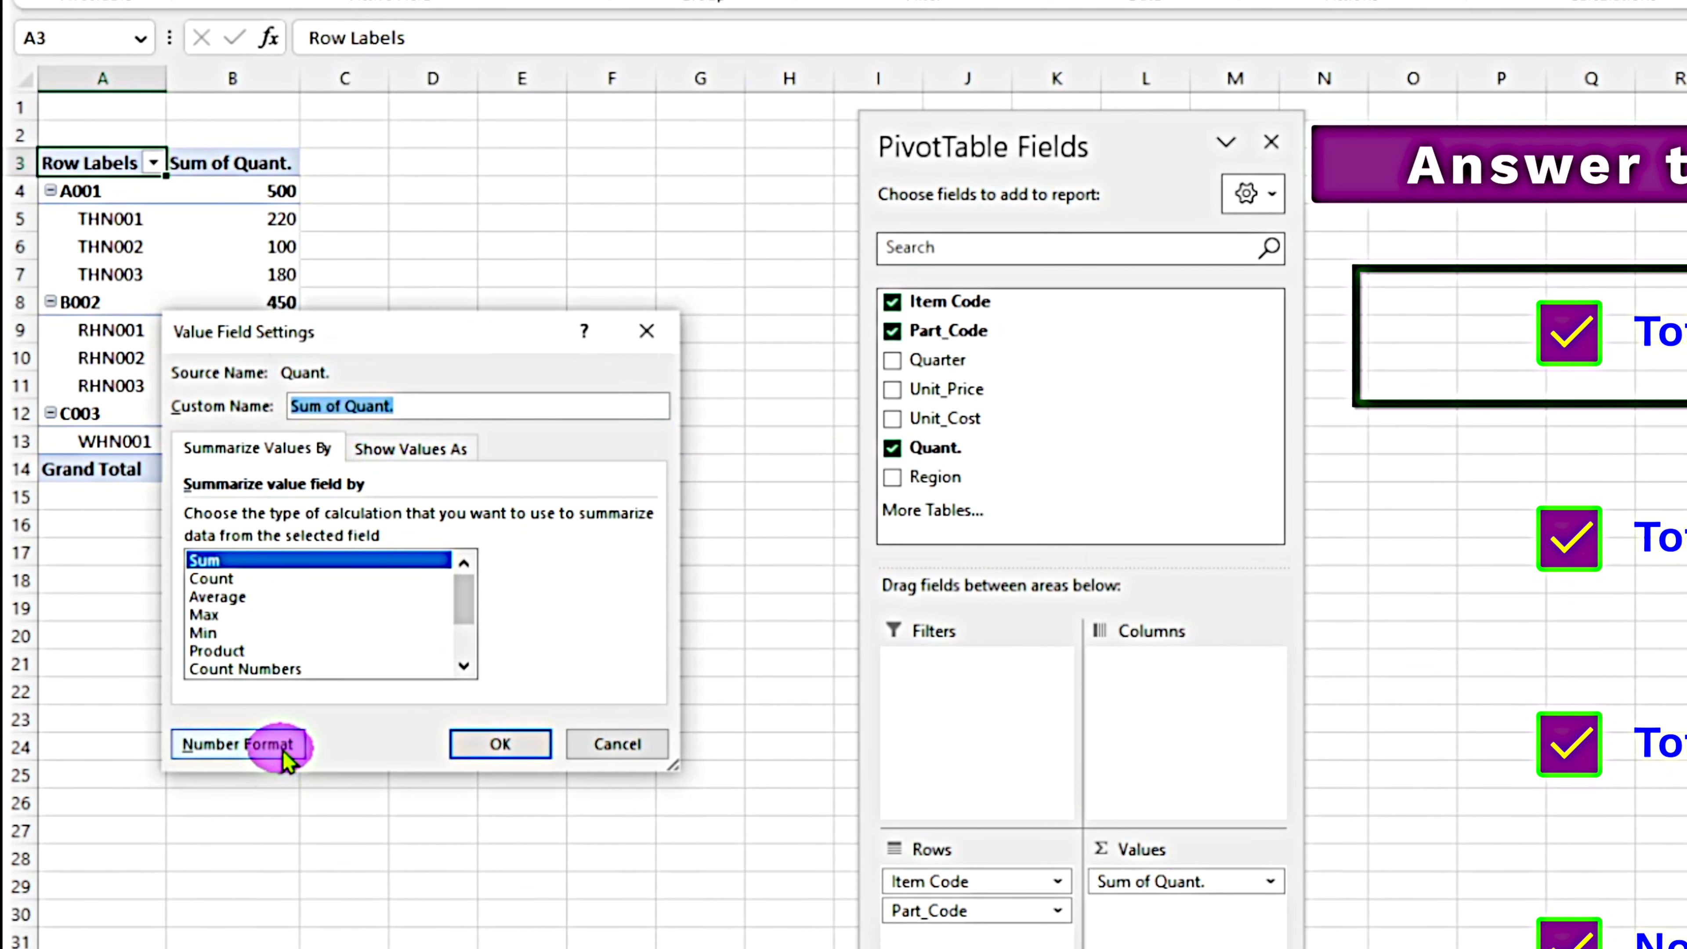
left_click(269, 744)
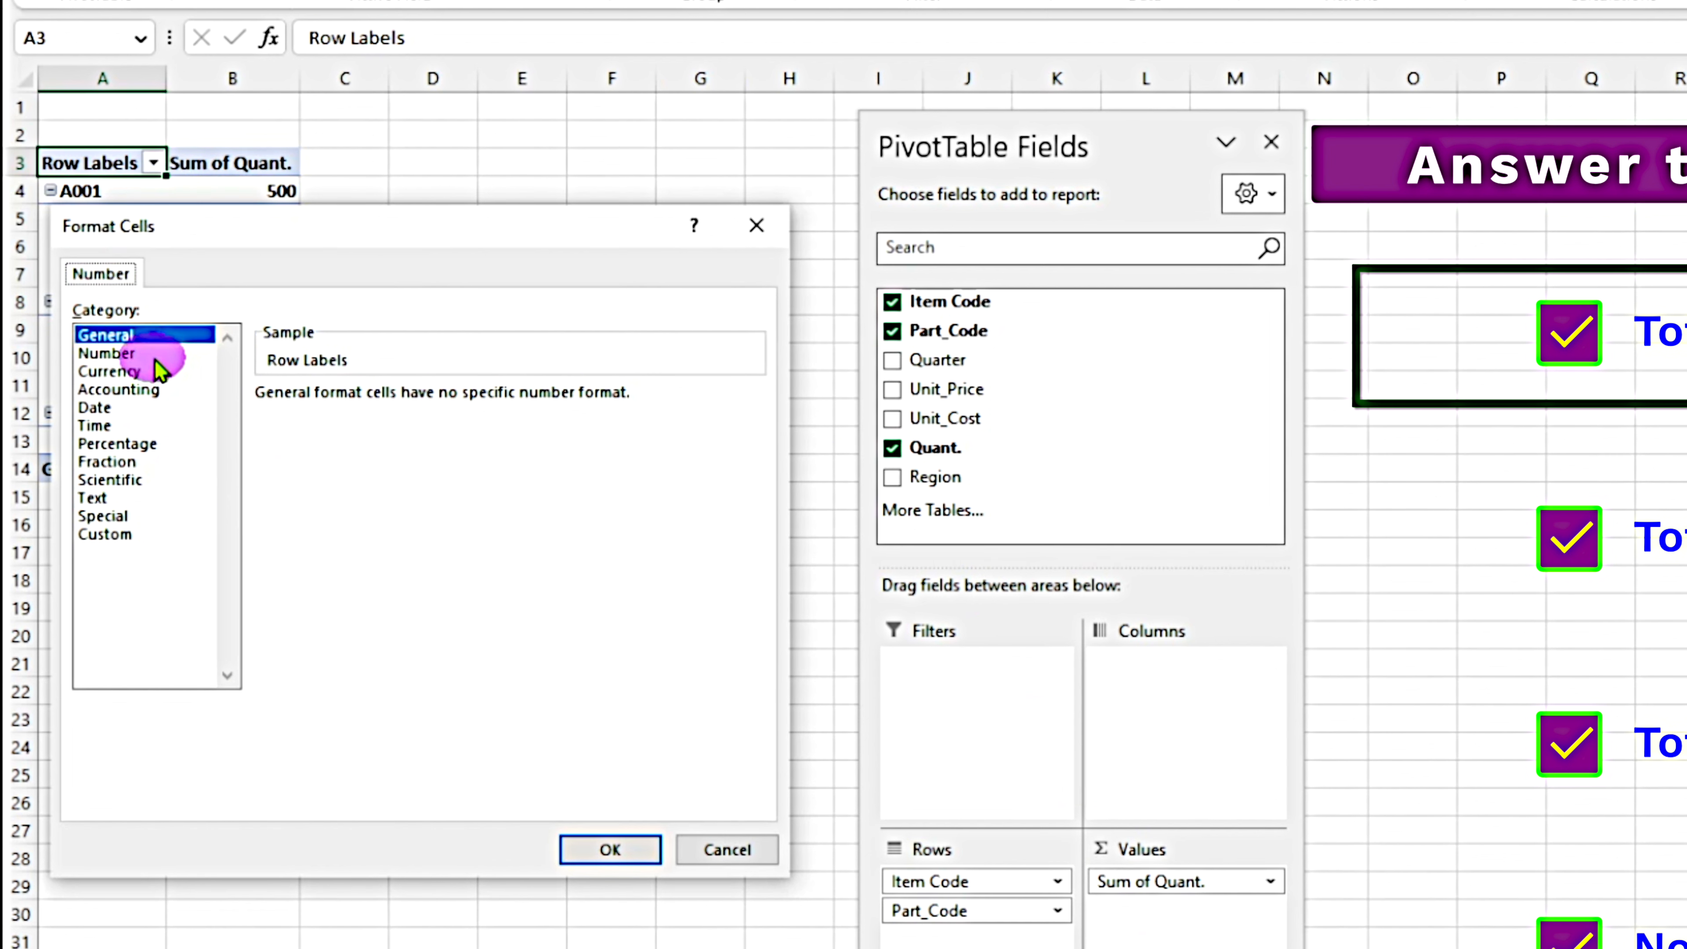
left_click(107, 353)
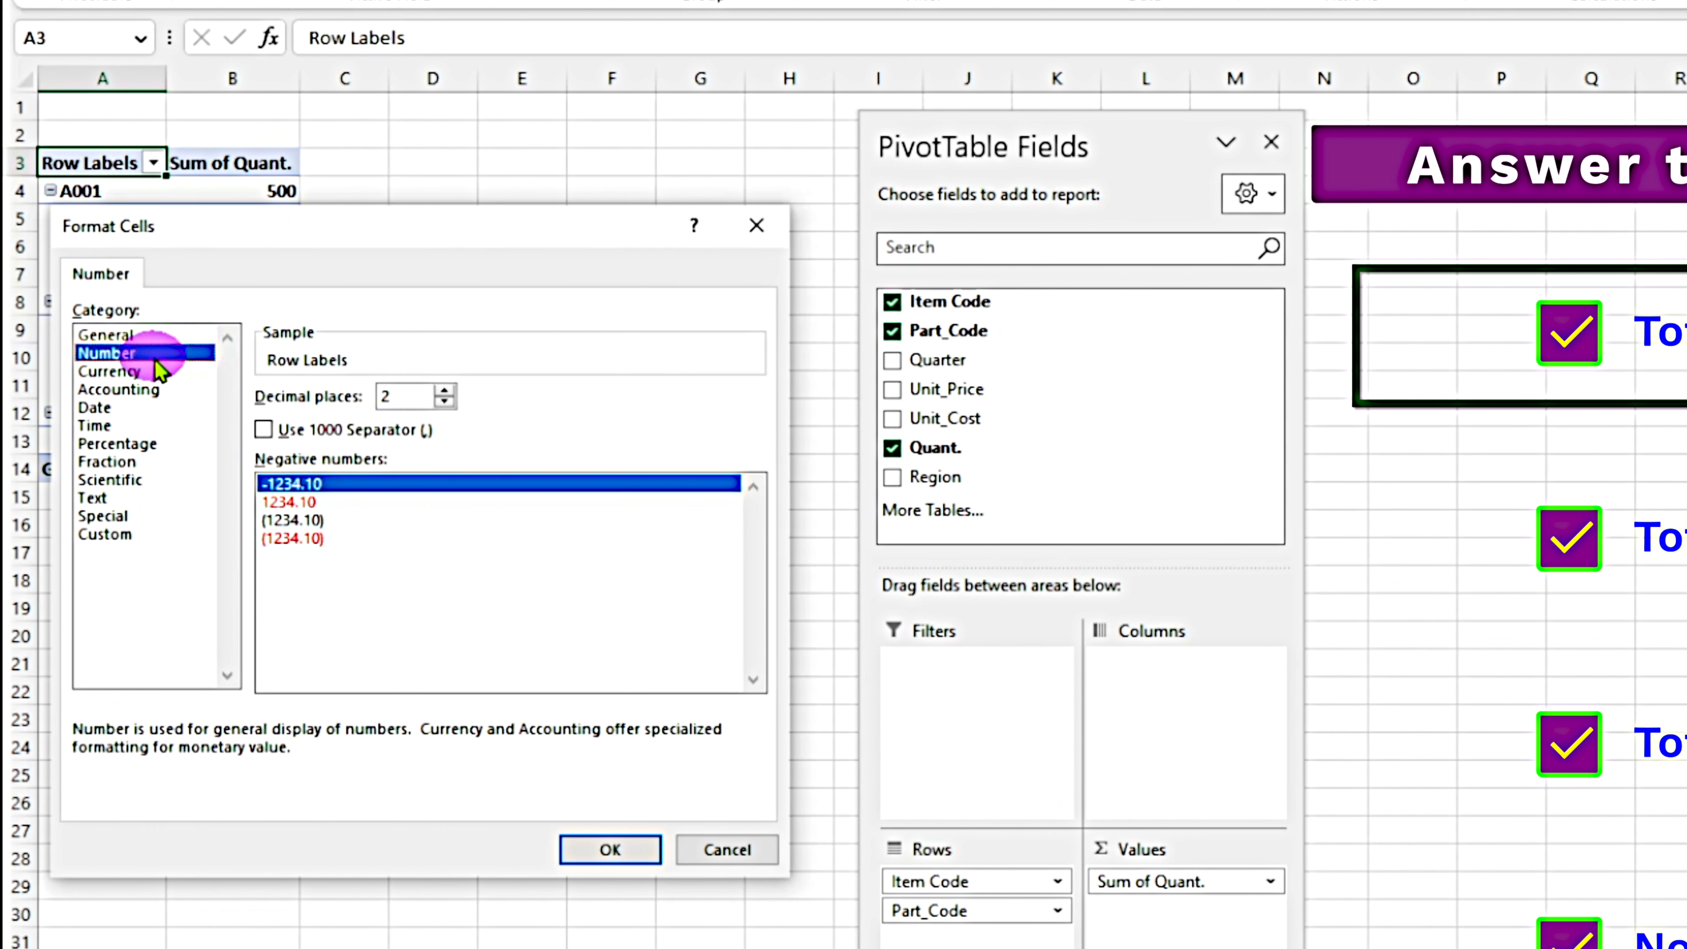
double_click(445, 402)
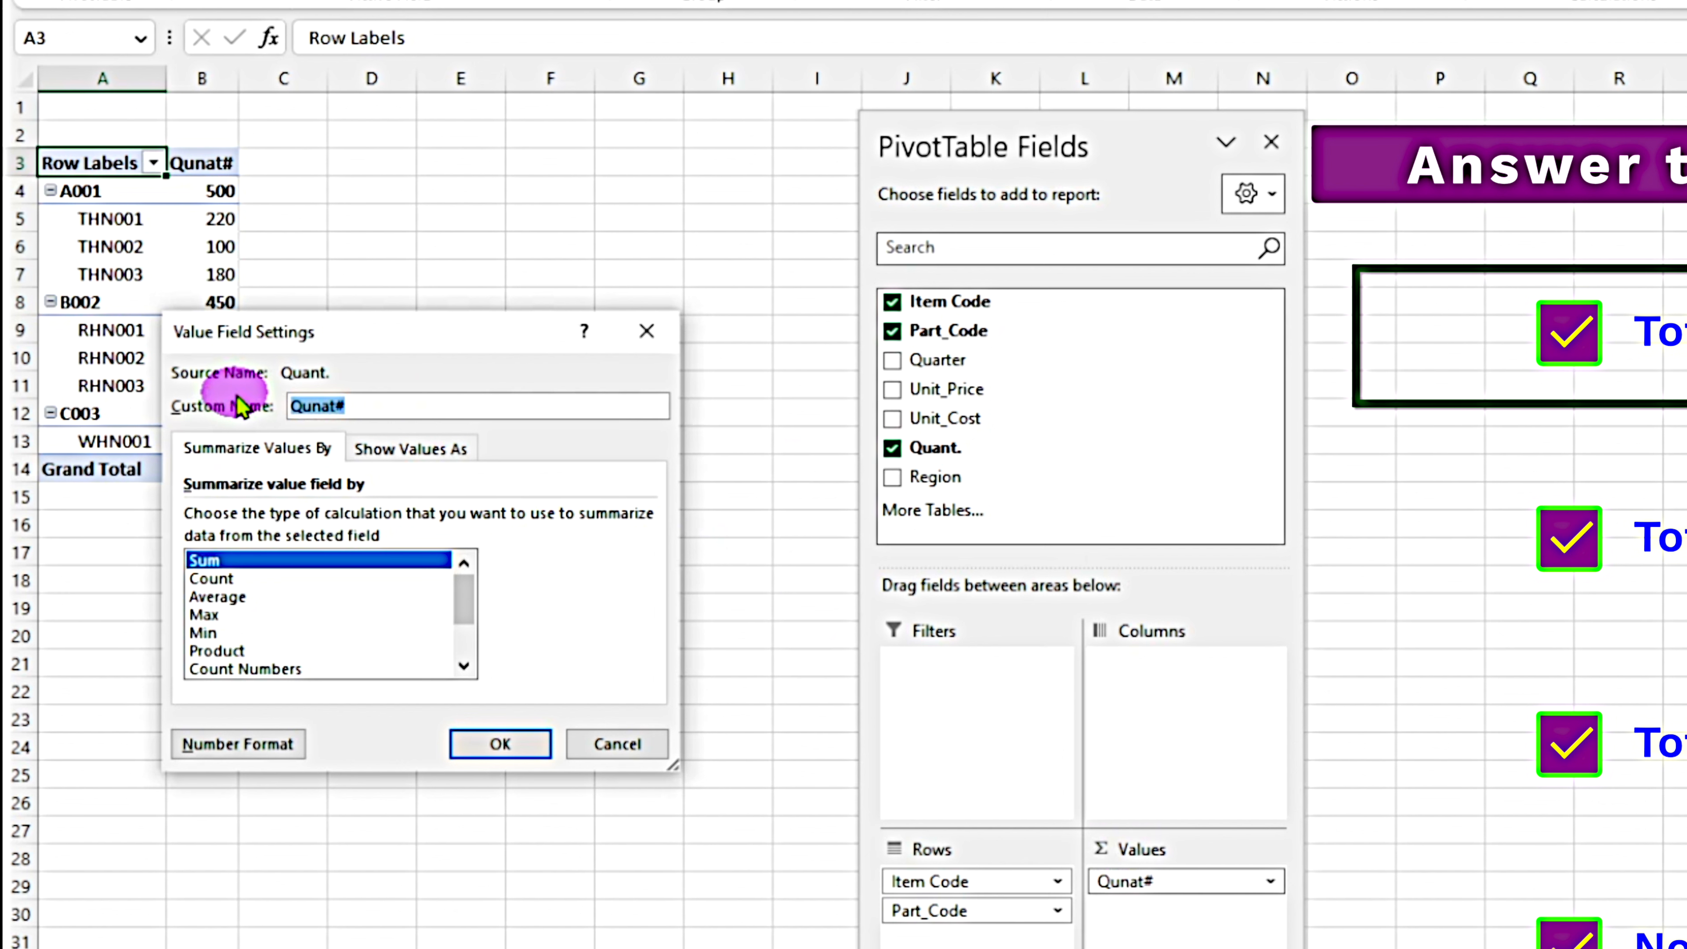
Rename the quantity value field to Quant# and apply its field settings
type("Q")
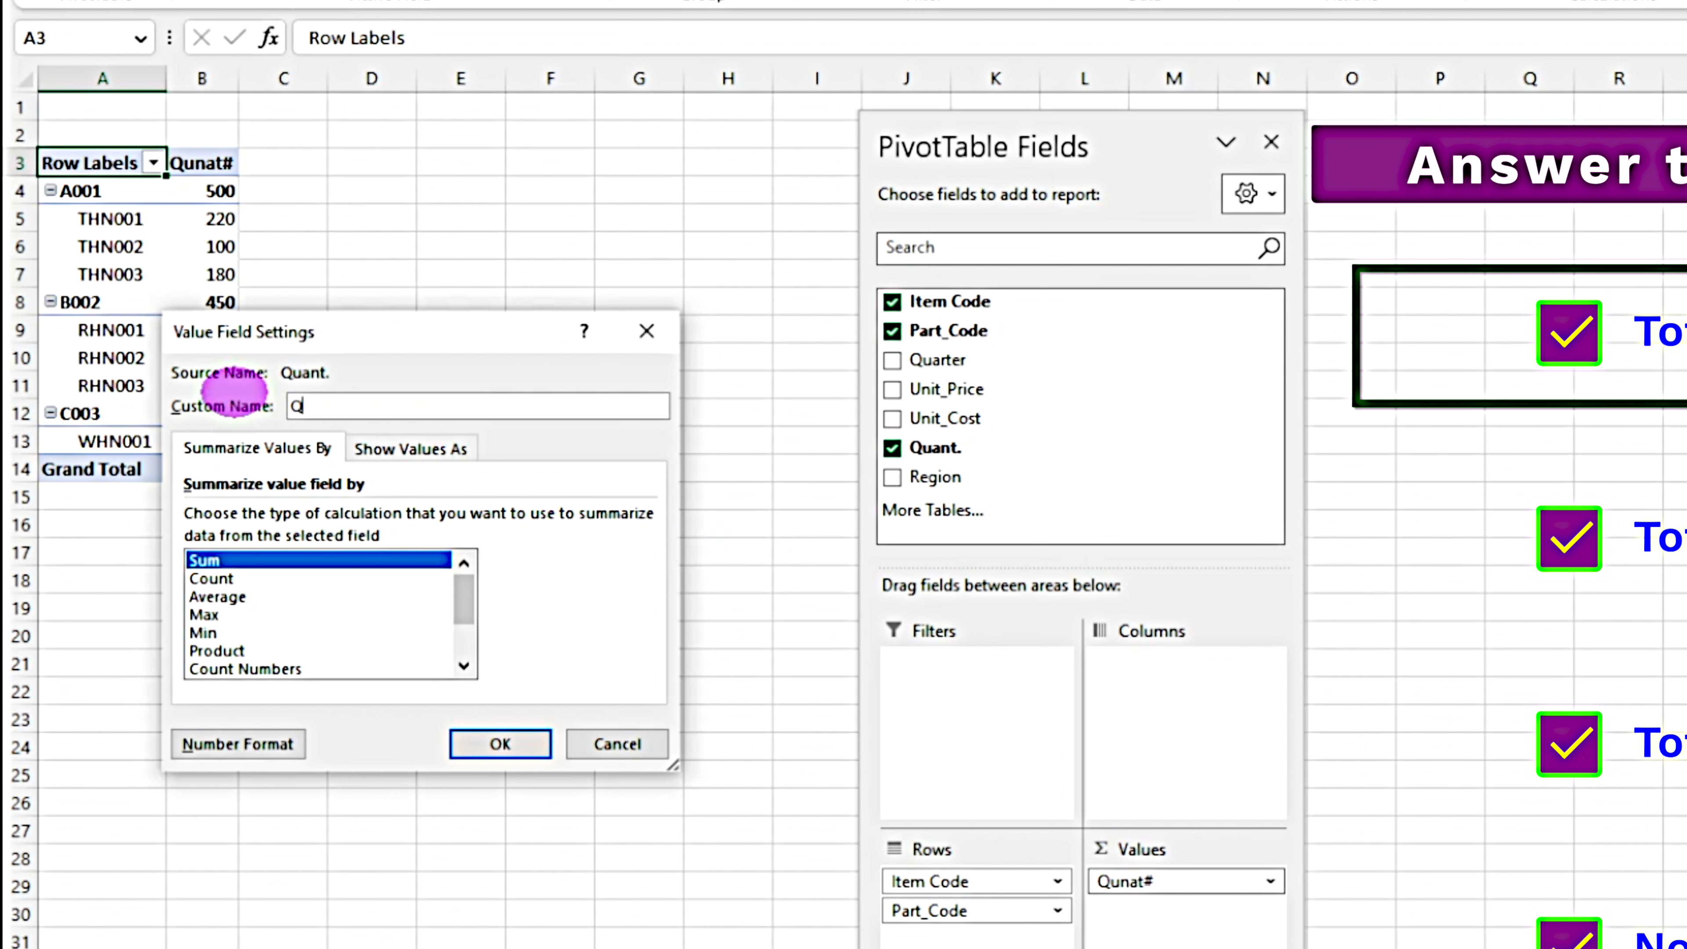
type("uant#")
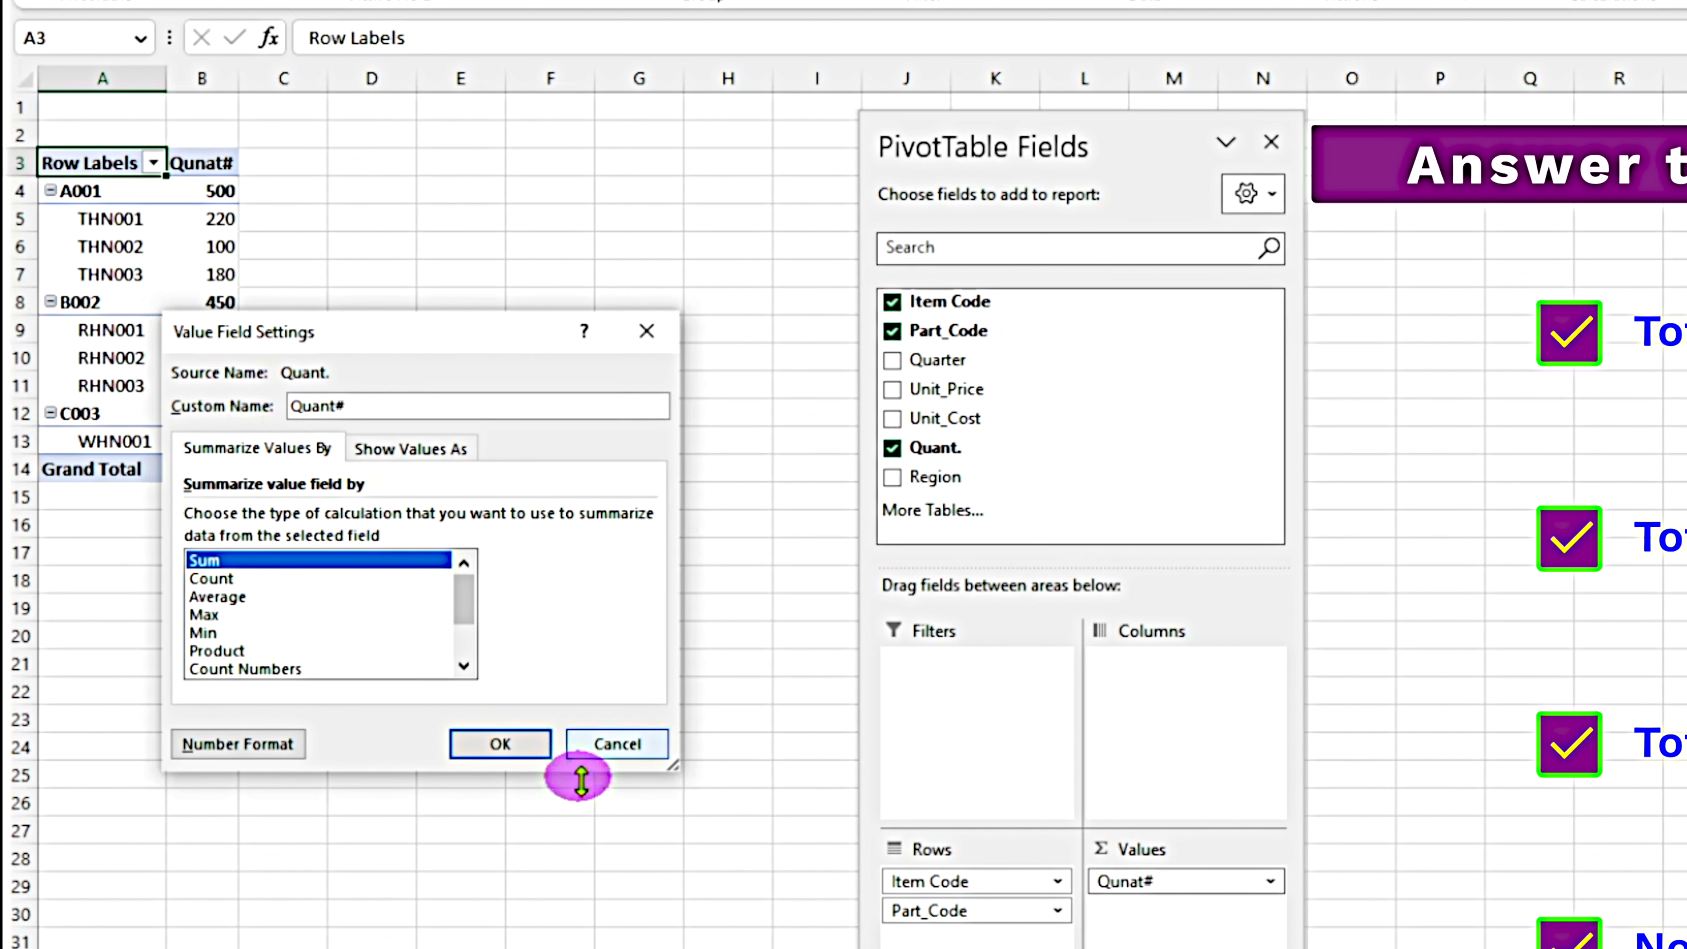
left_click(500, 744)
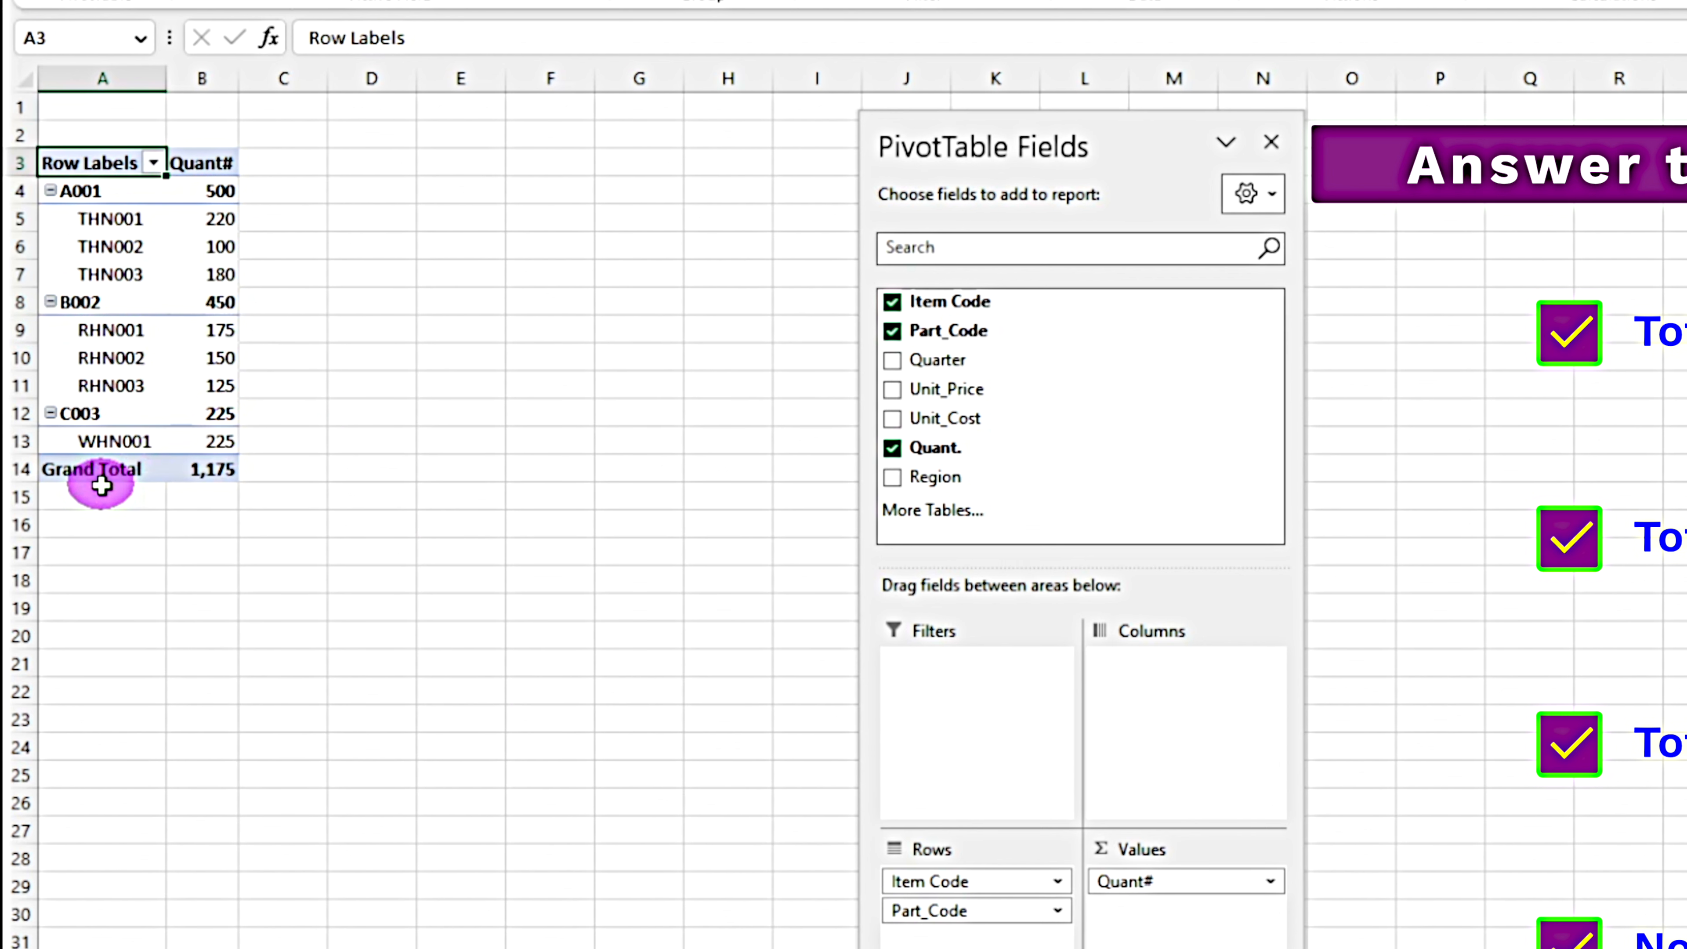
Start a PivotTable calculated field named Sales($) and clear the default 0 from its formula
mouse_move(193, 472)
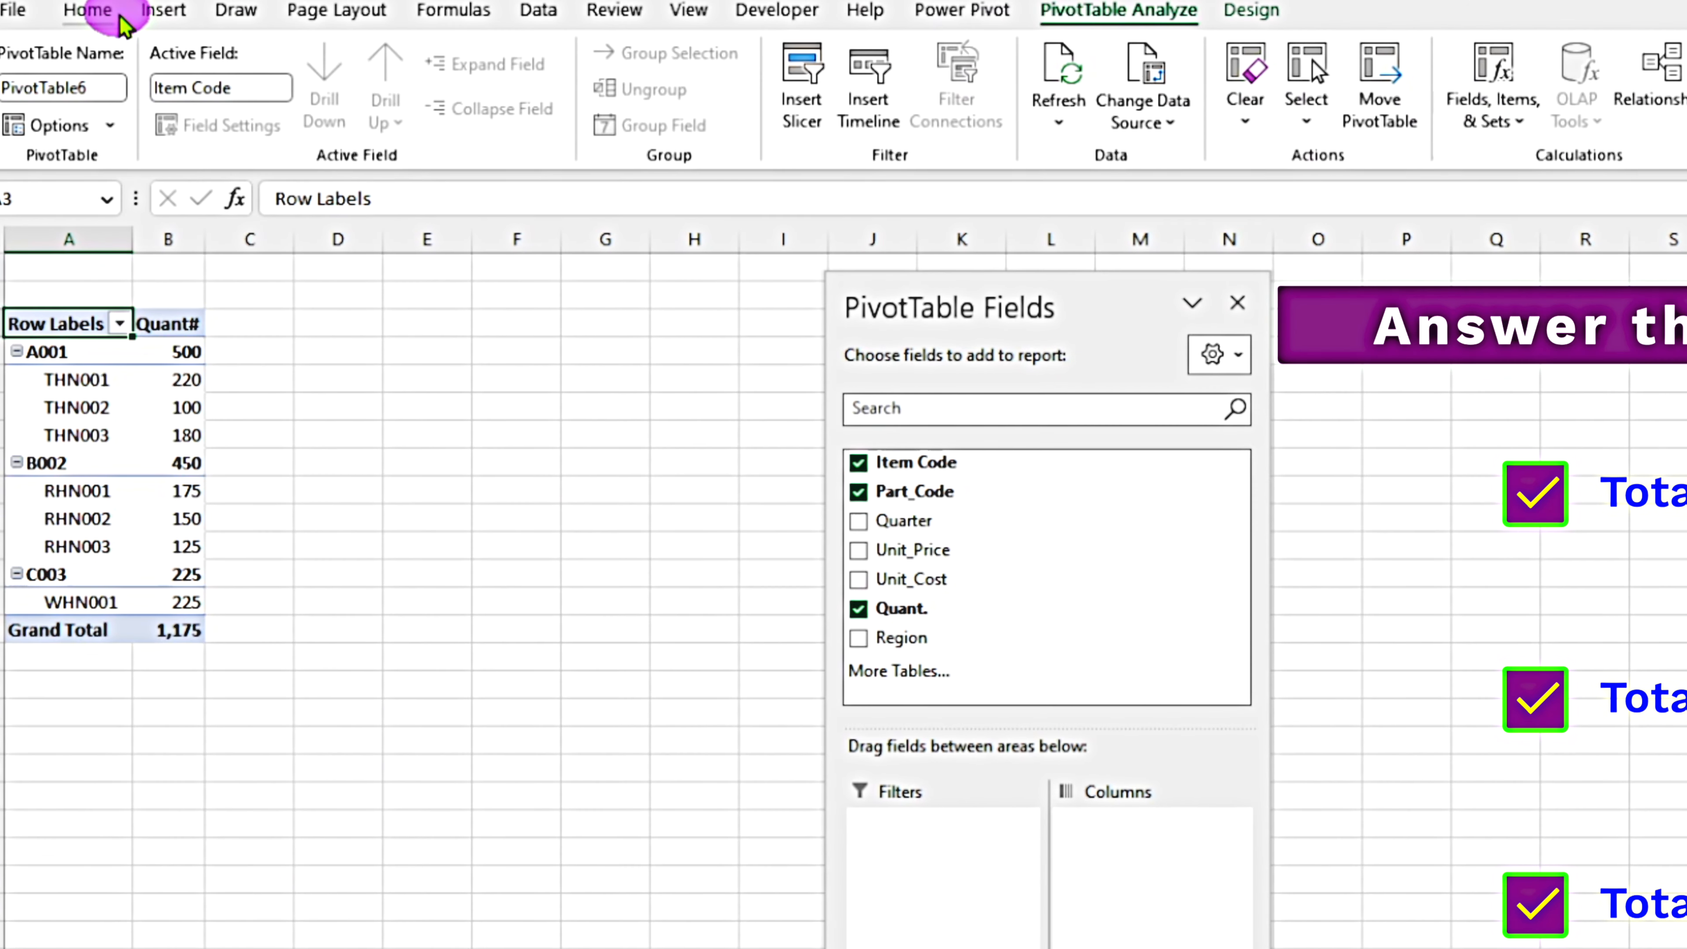
left_click(80, 15)
left_click(1095, 12)
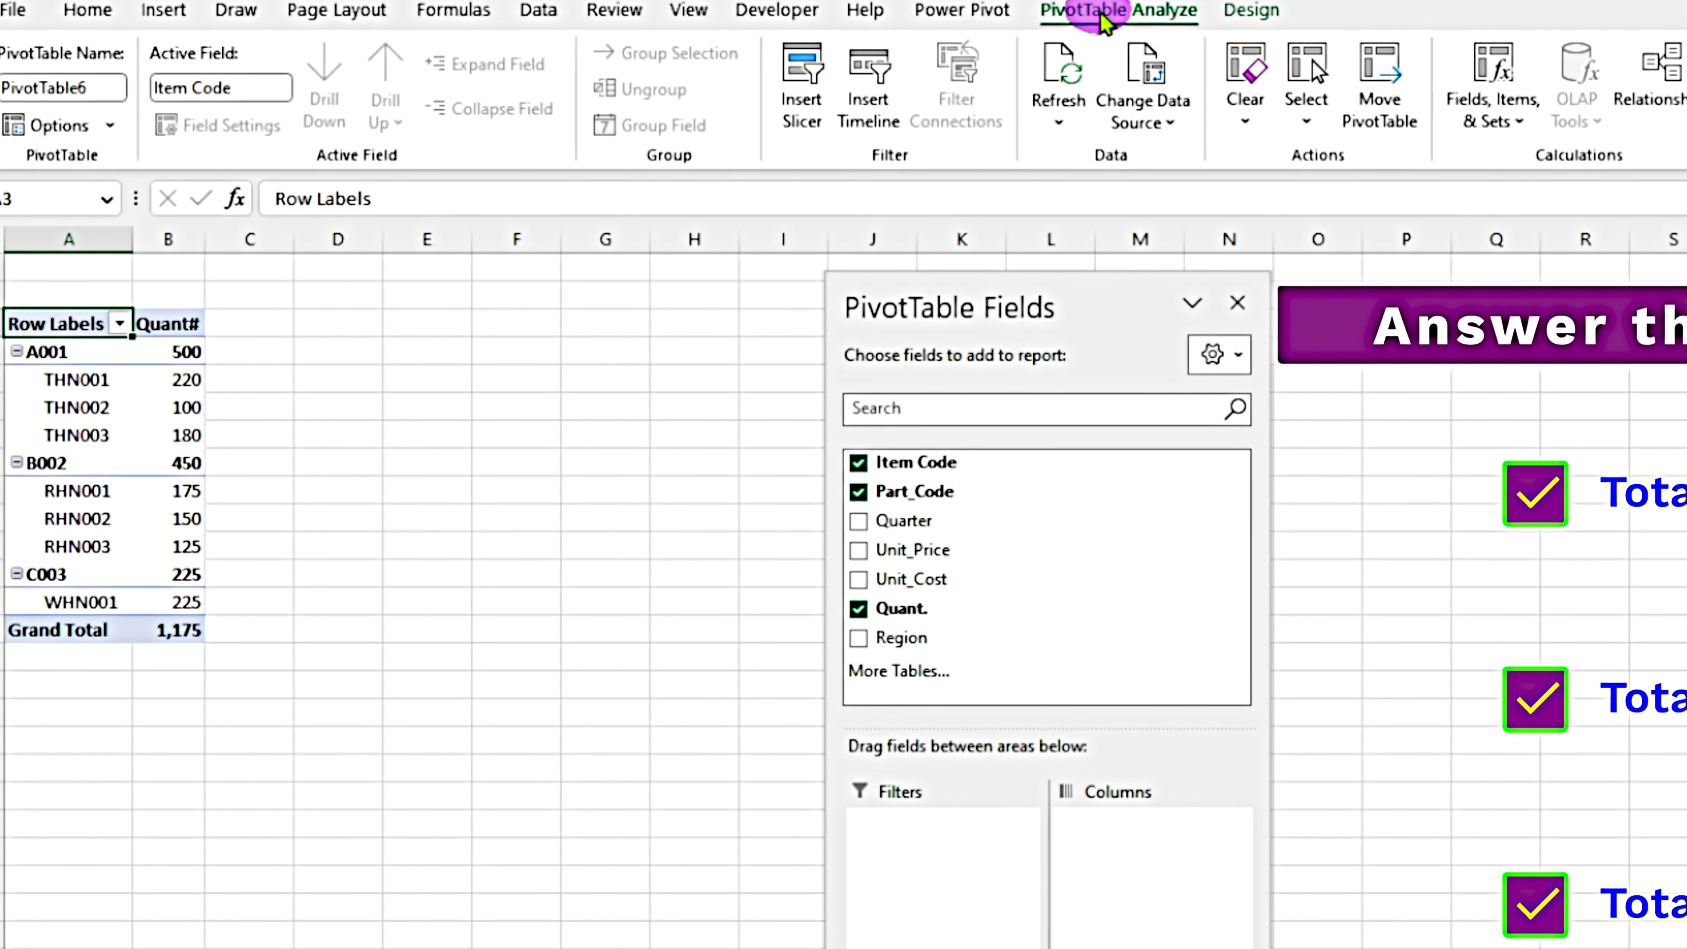
left_click(1503, 83)
left_click(1521, 178)
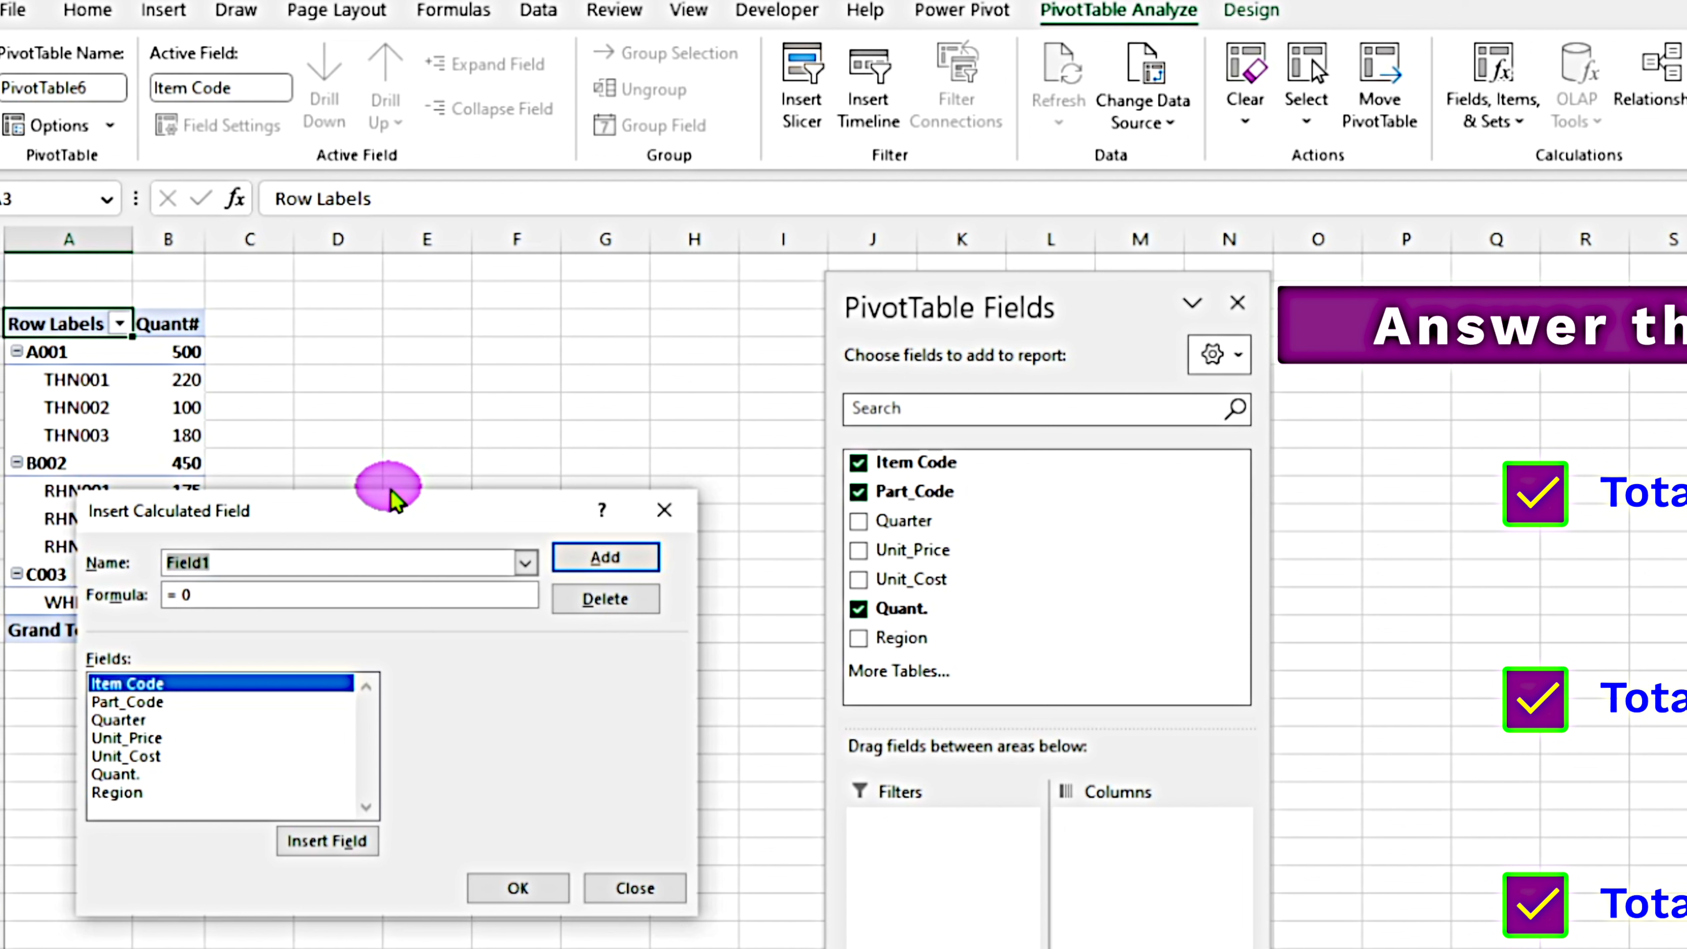
type("Sales")
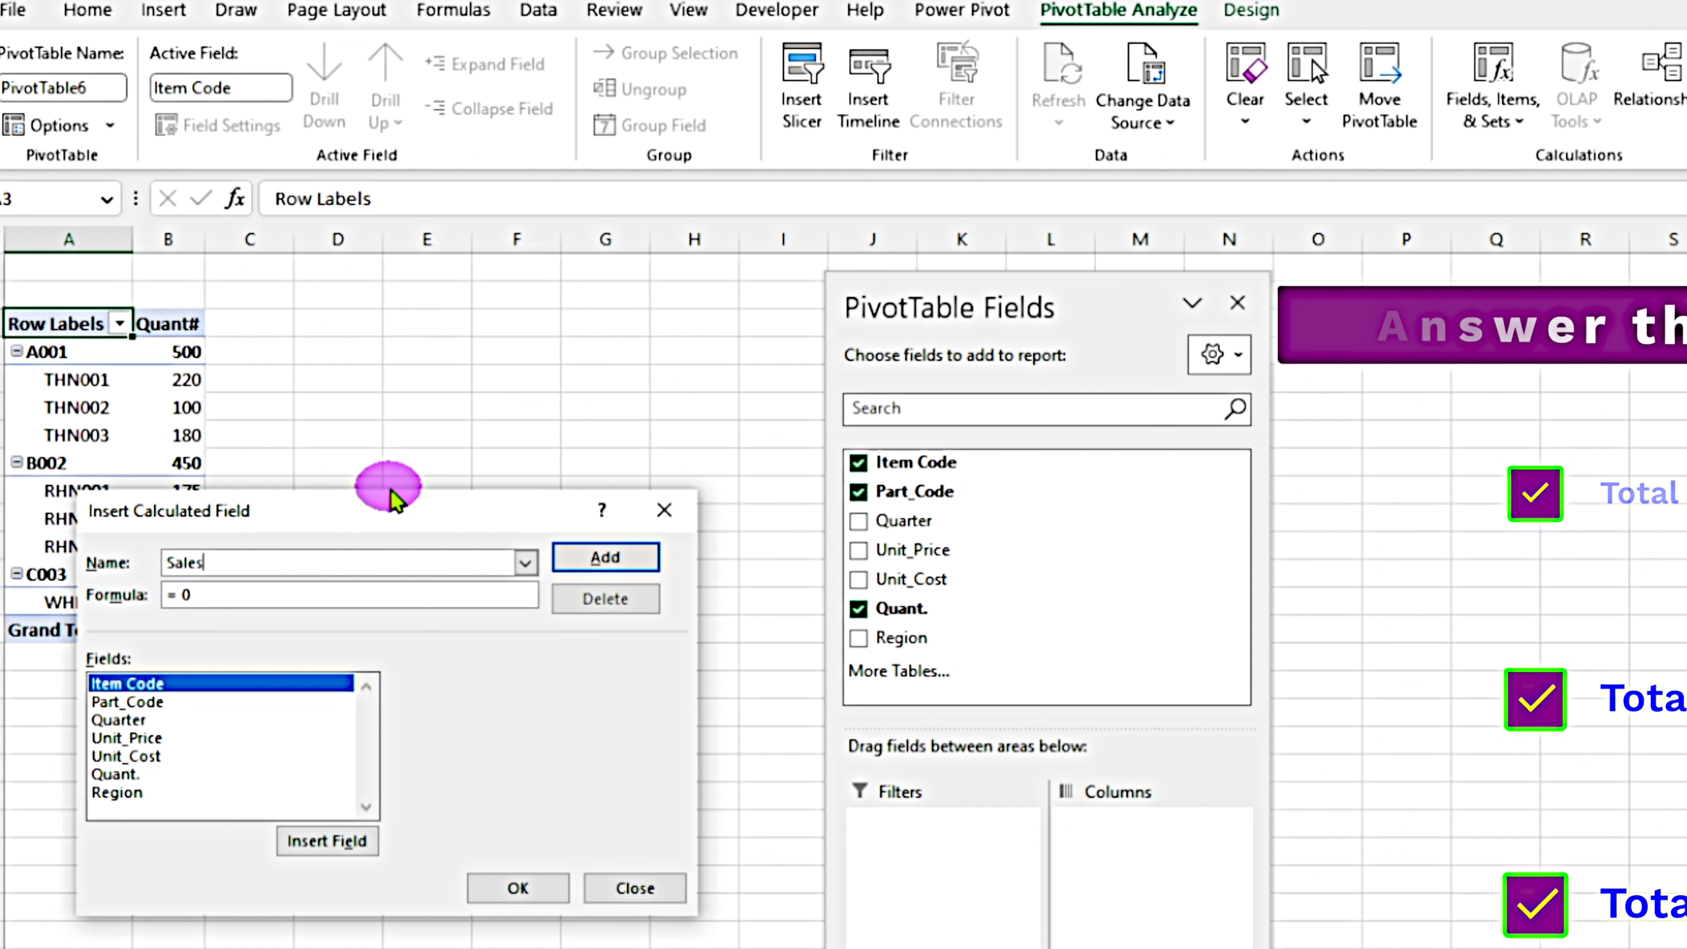
type("(")
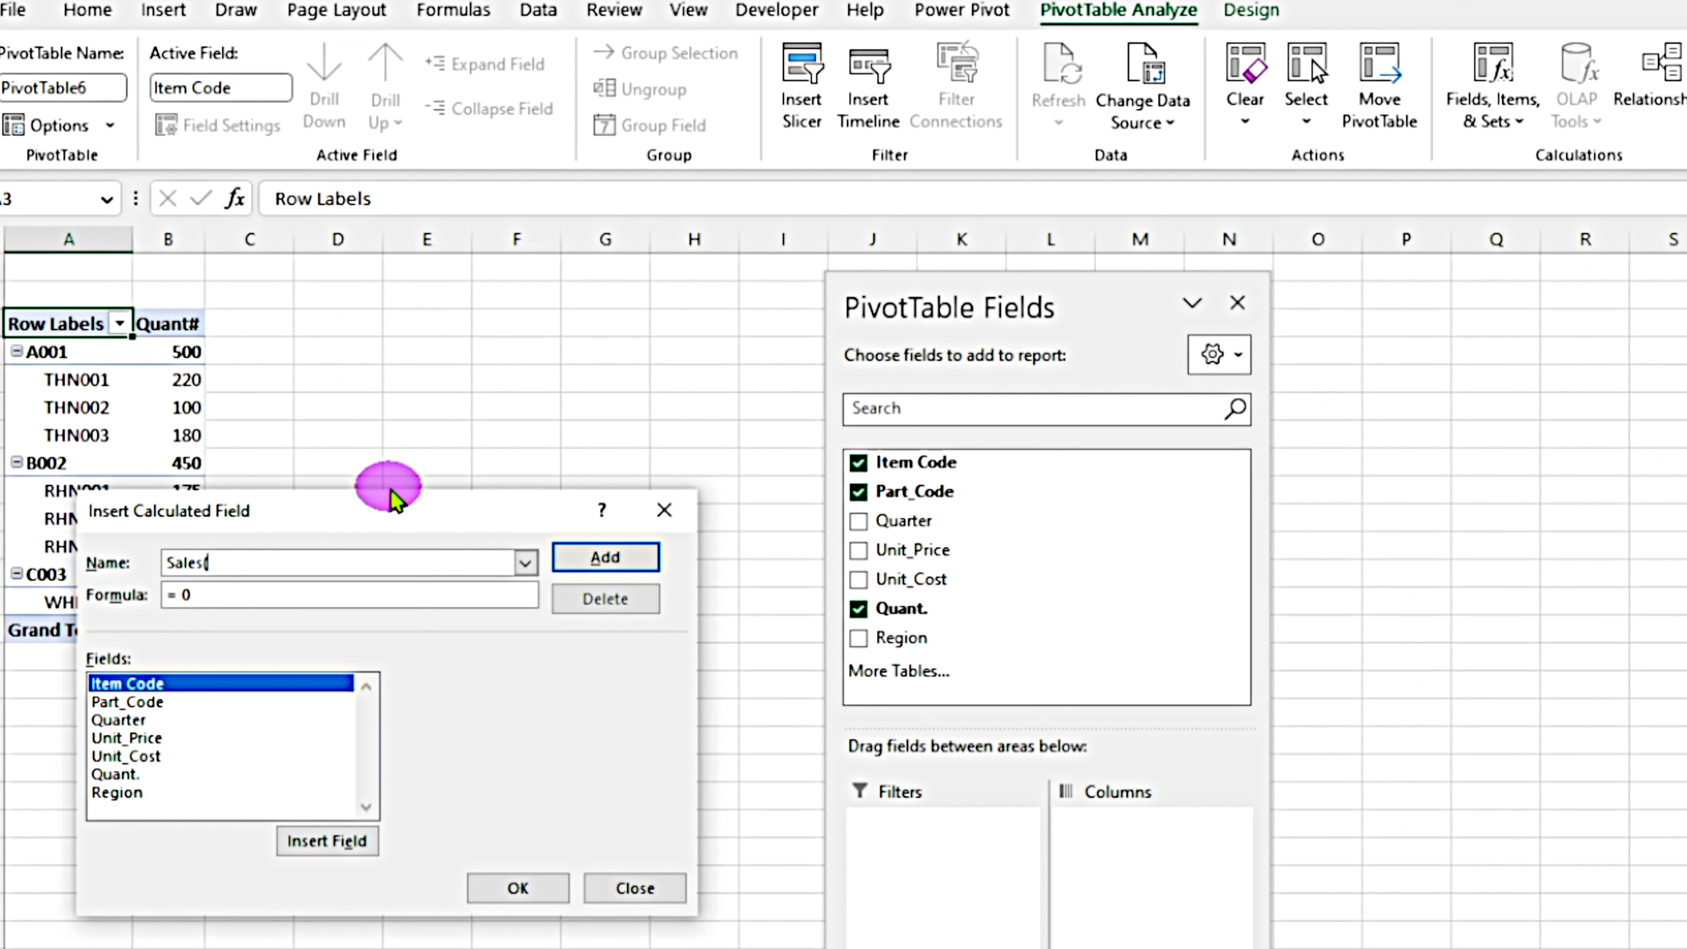
type("$)")
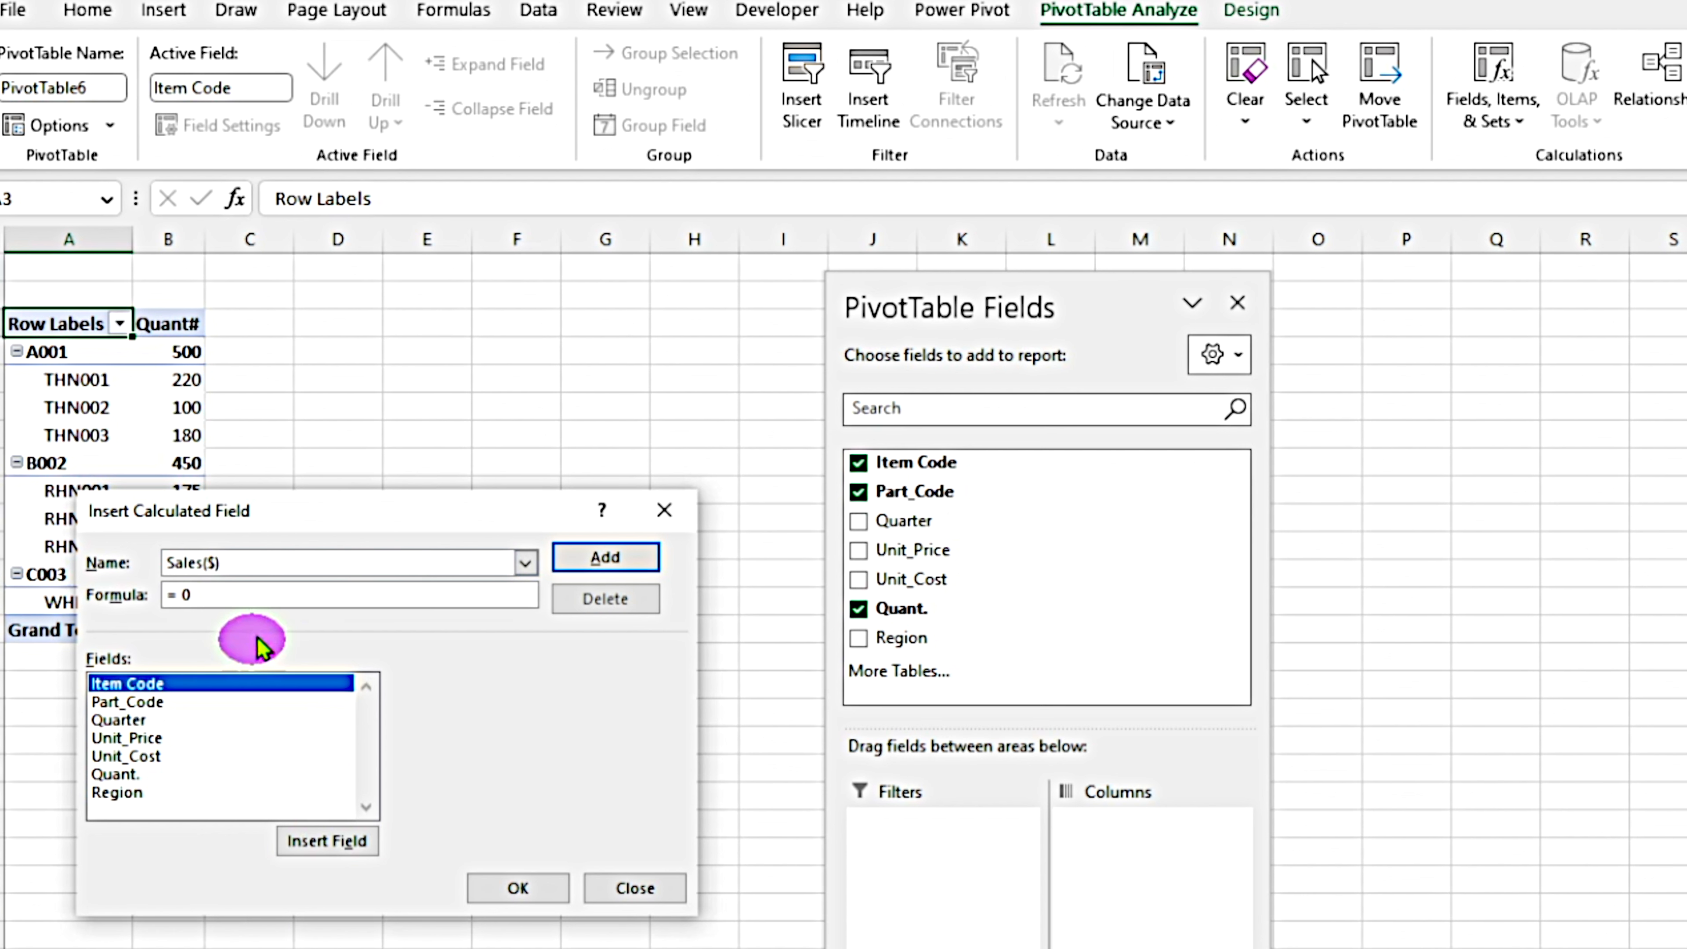
double_click(266, 587)
key("BackSpace")
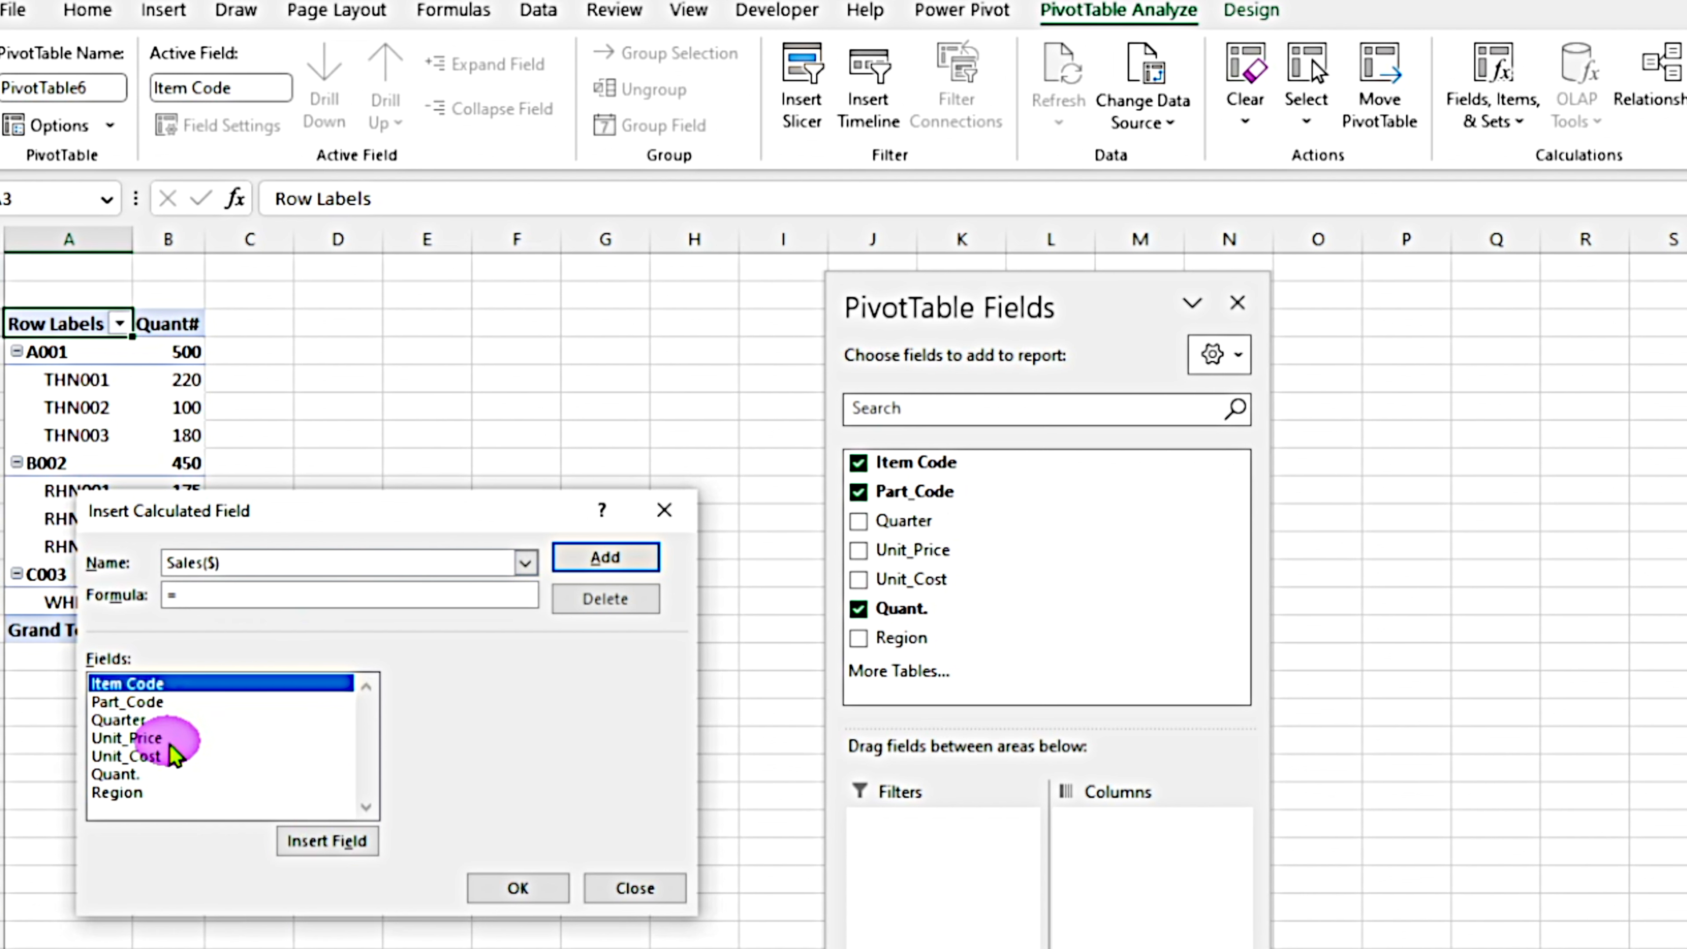
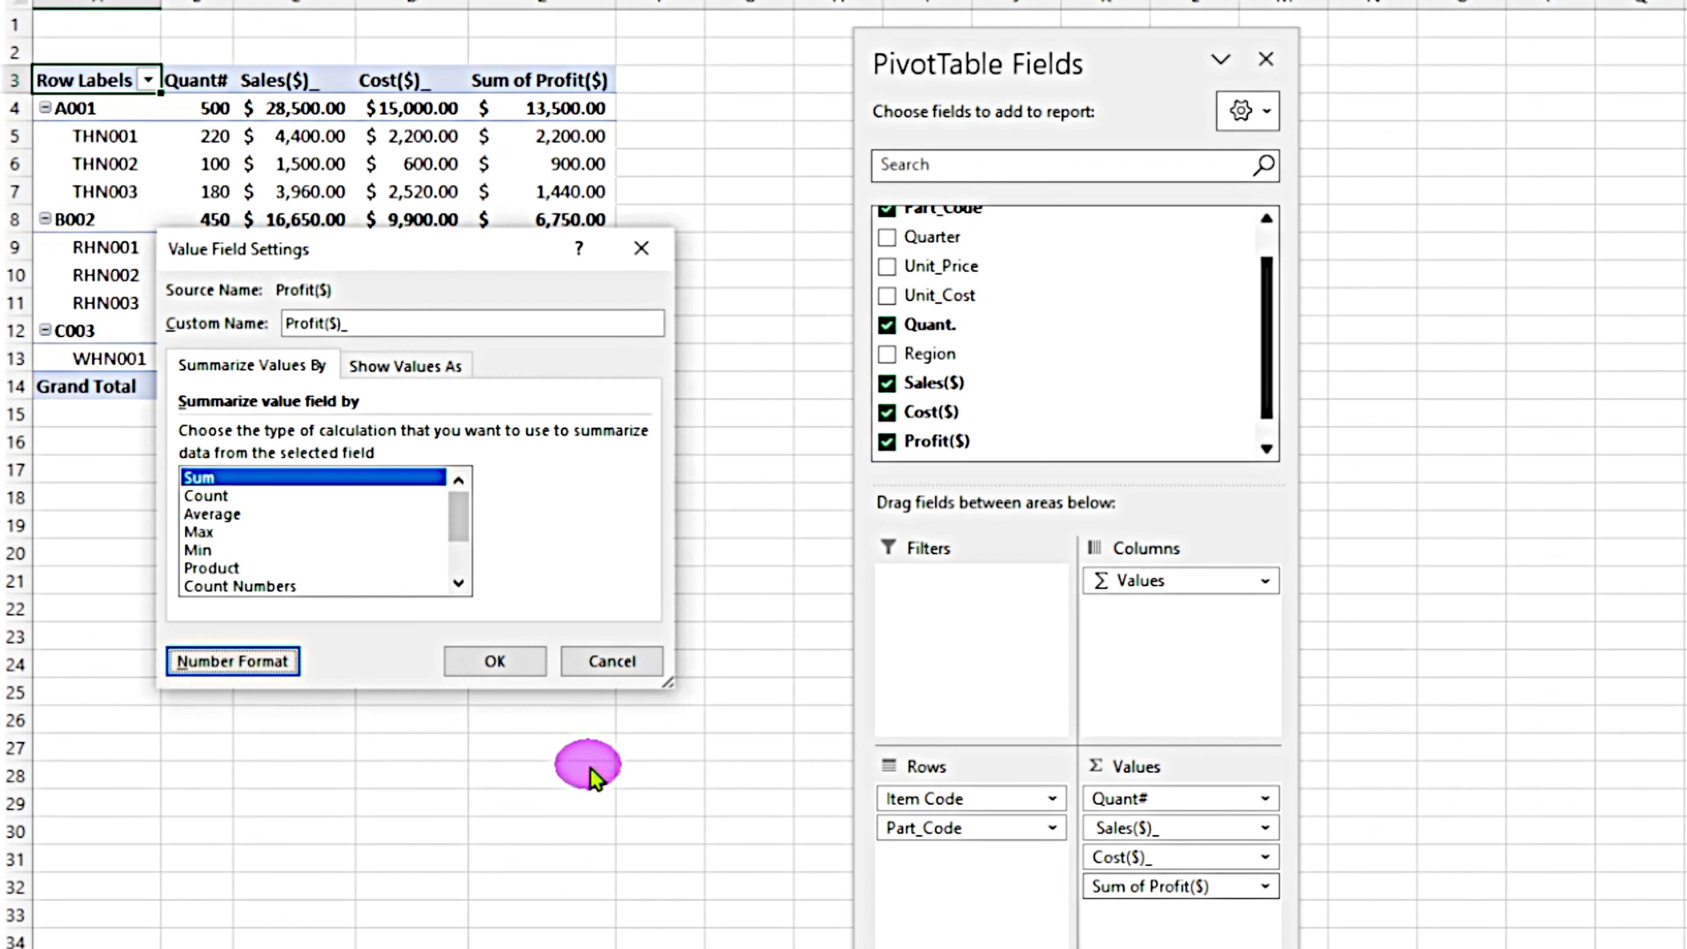
Apply the custom name Profit($)_ to the summed Profit($) value field
left_click(493, 662)
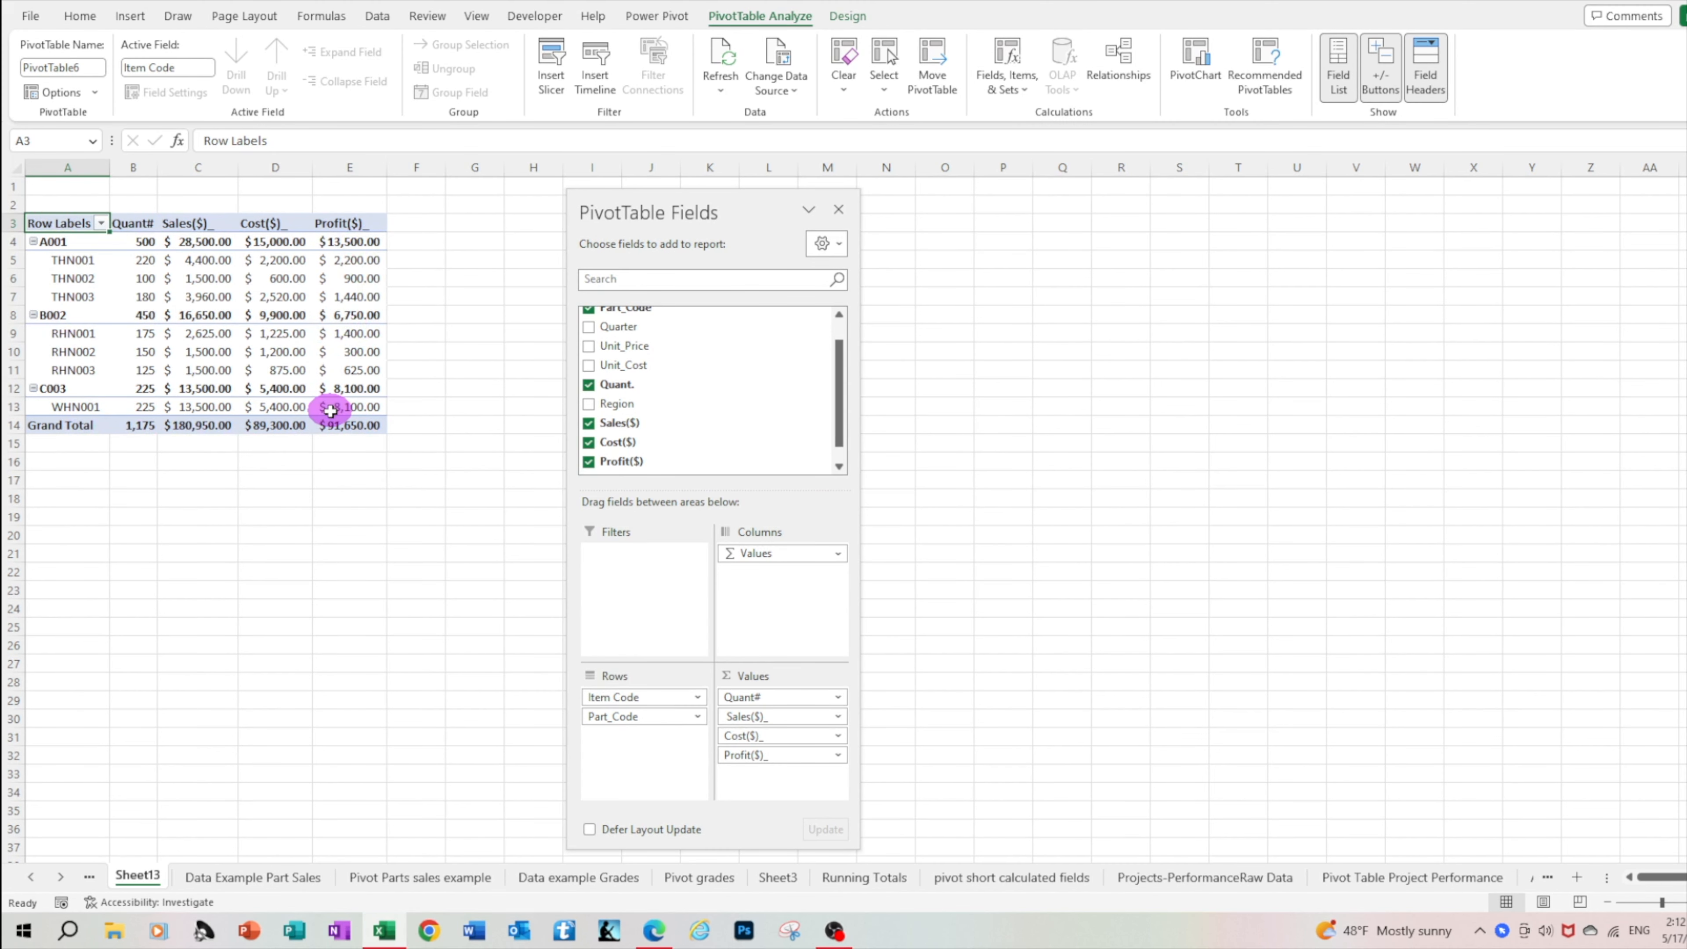
mouse_move(330, 410)
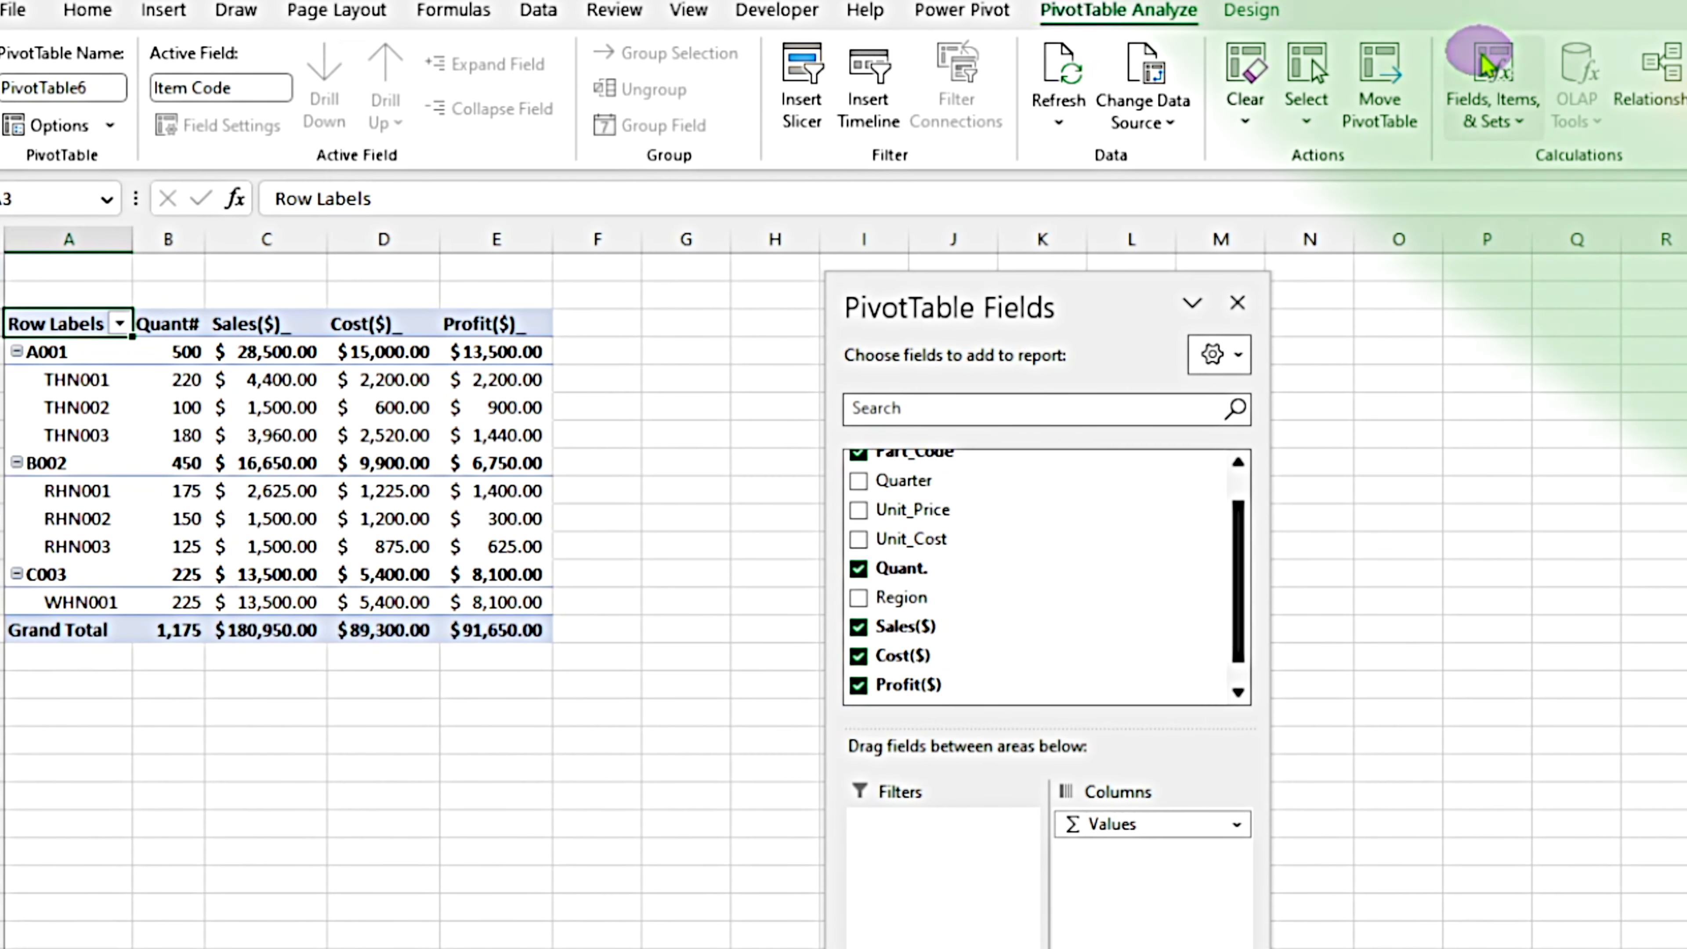
Load the existing Sales($) calculated field for modification and reapply its definition
left_click(1473, 78)
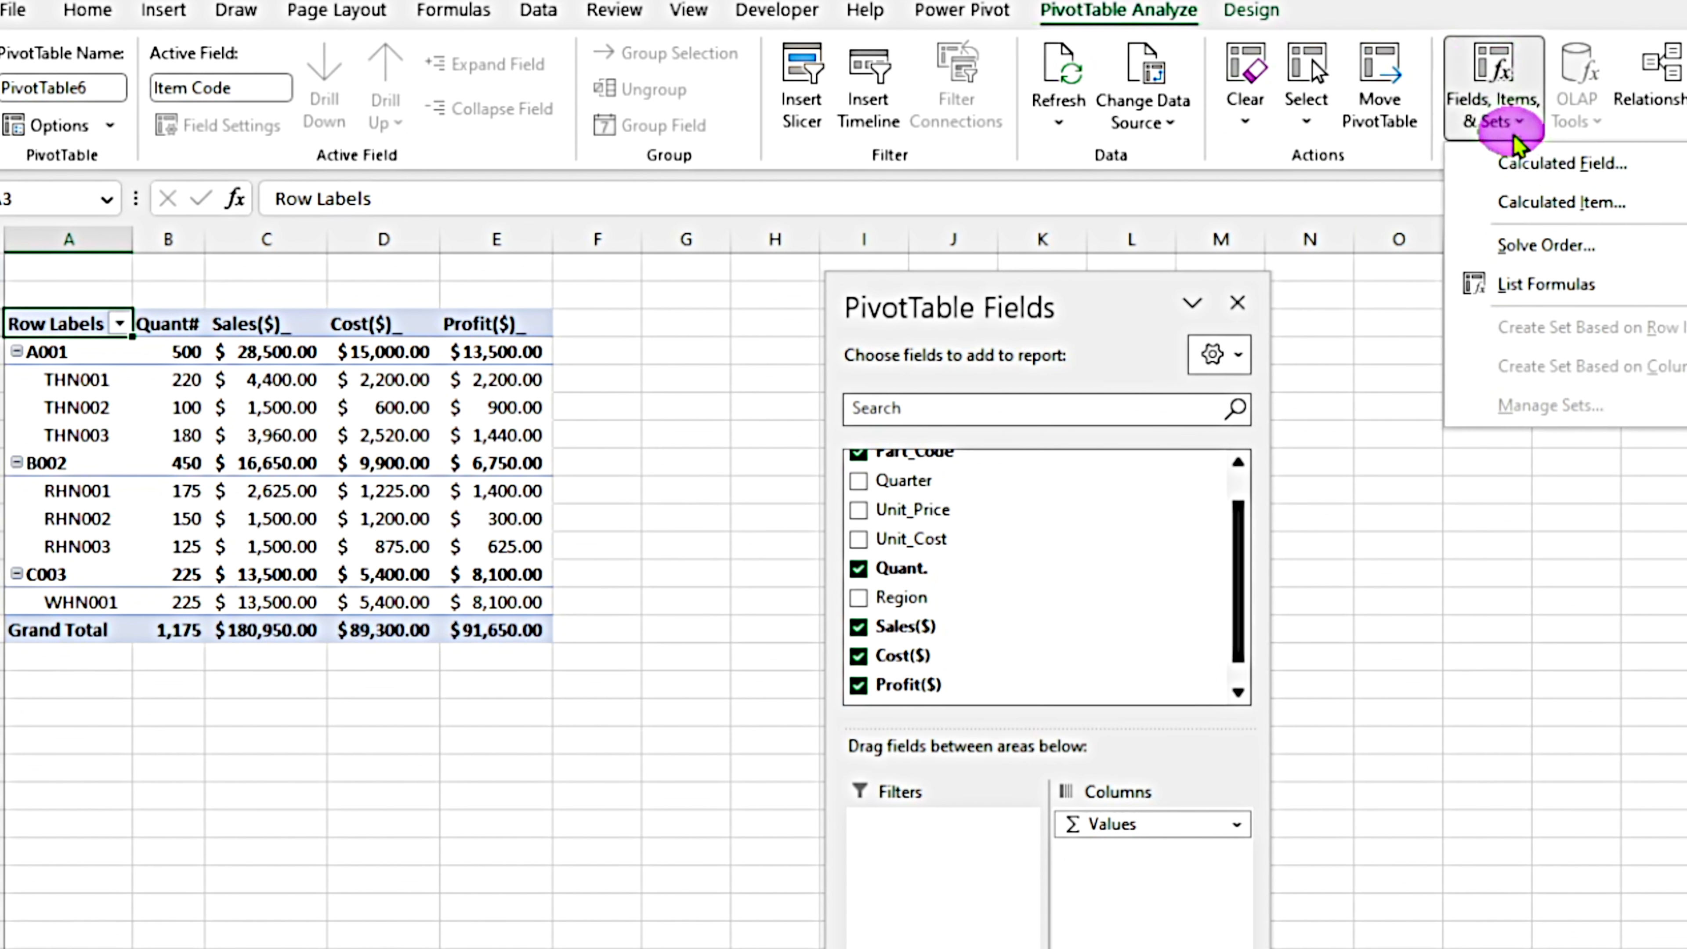
left_click(1528, 163)
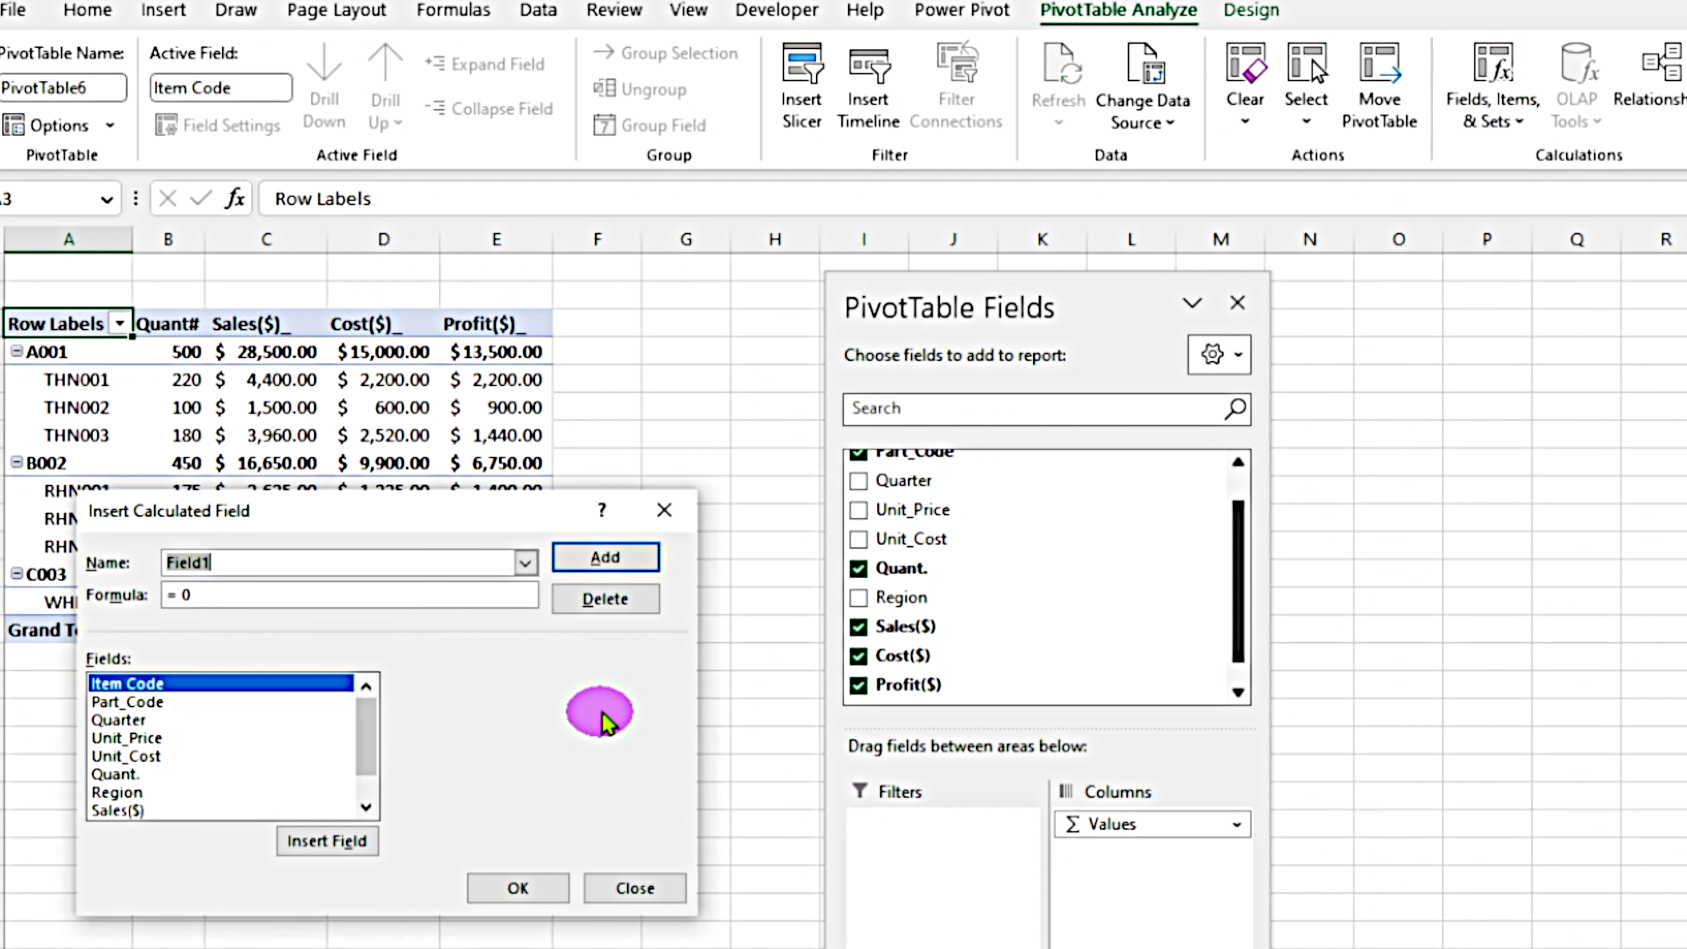
left_click(525, 563)
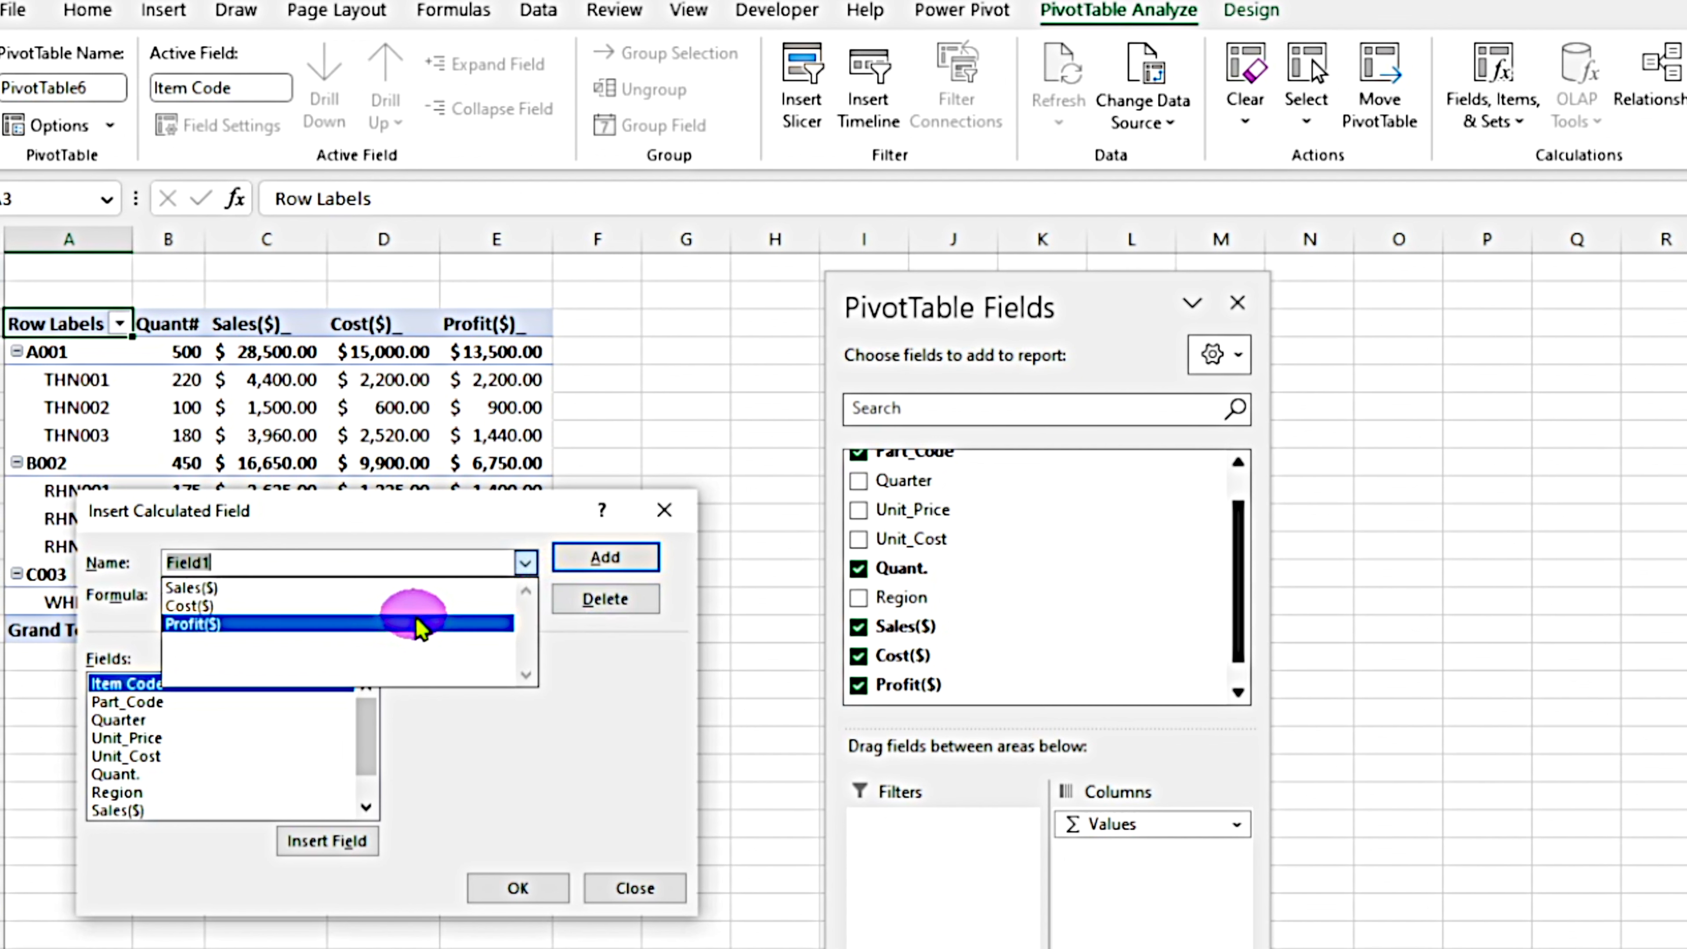
left_click(423, 588)
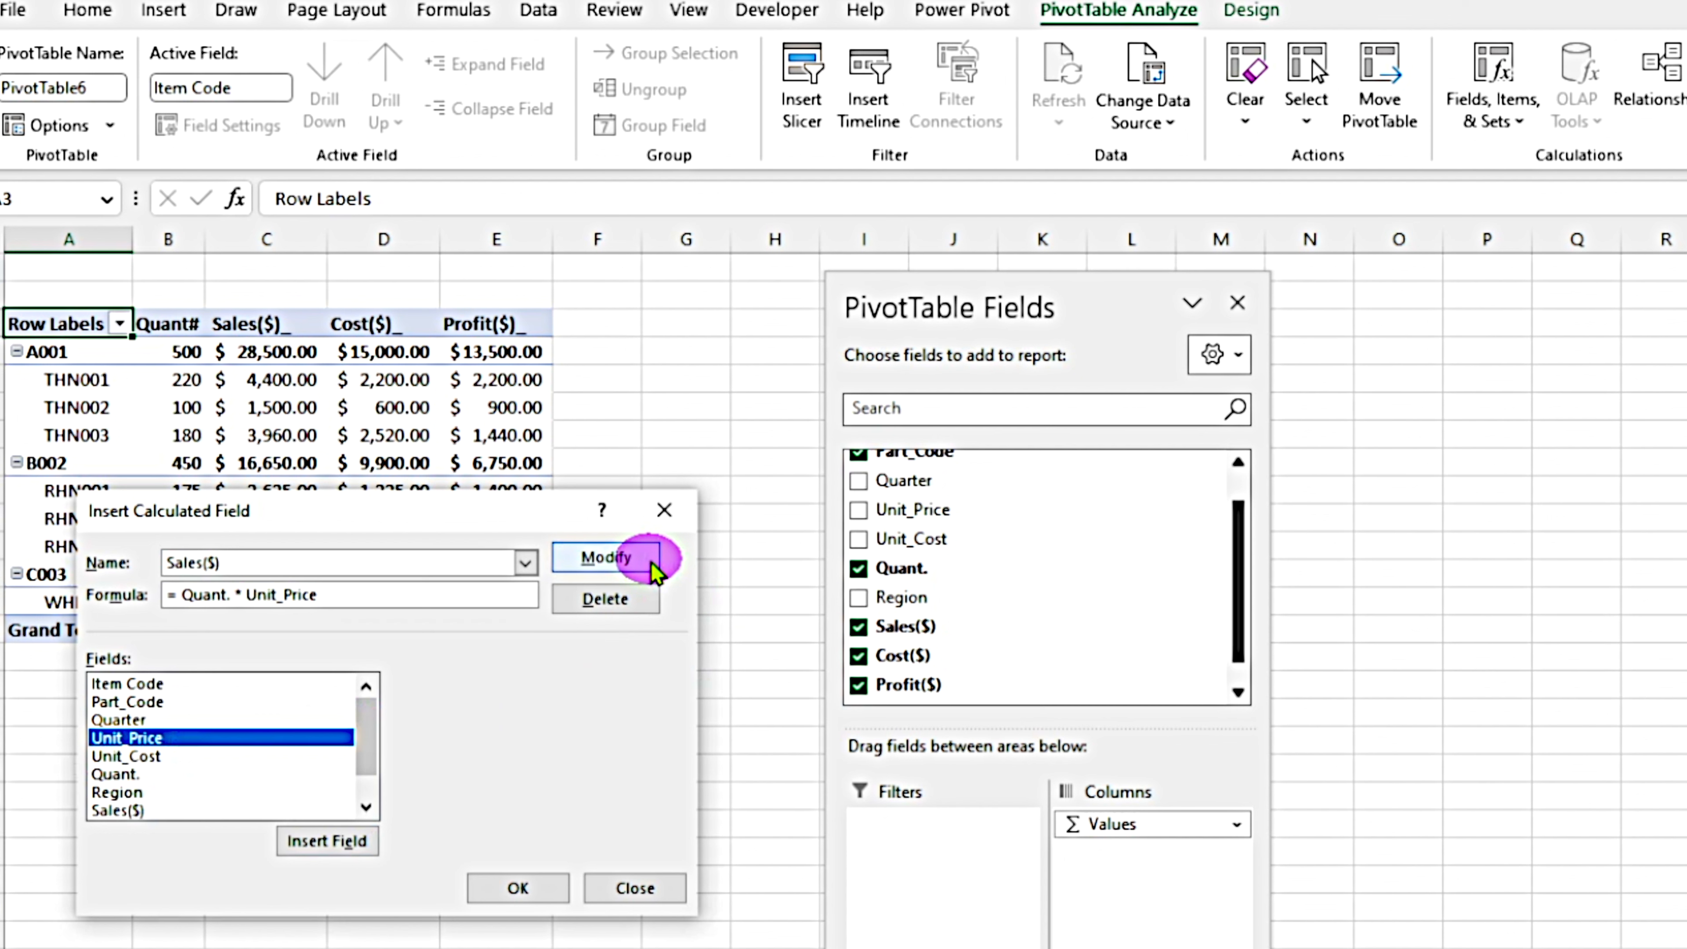
left_click(654, 568)
left_click(540, 892)
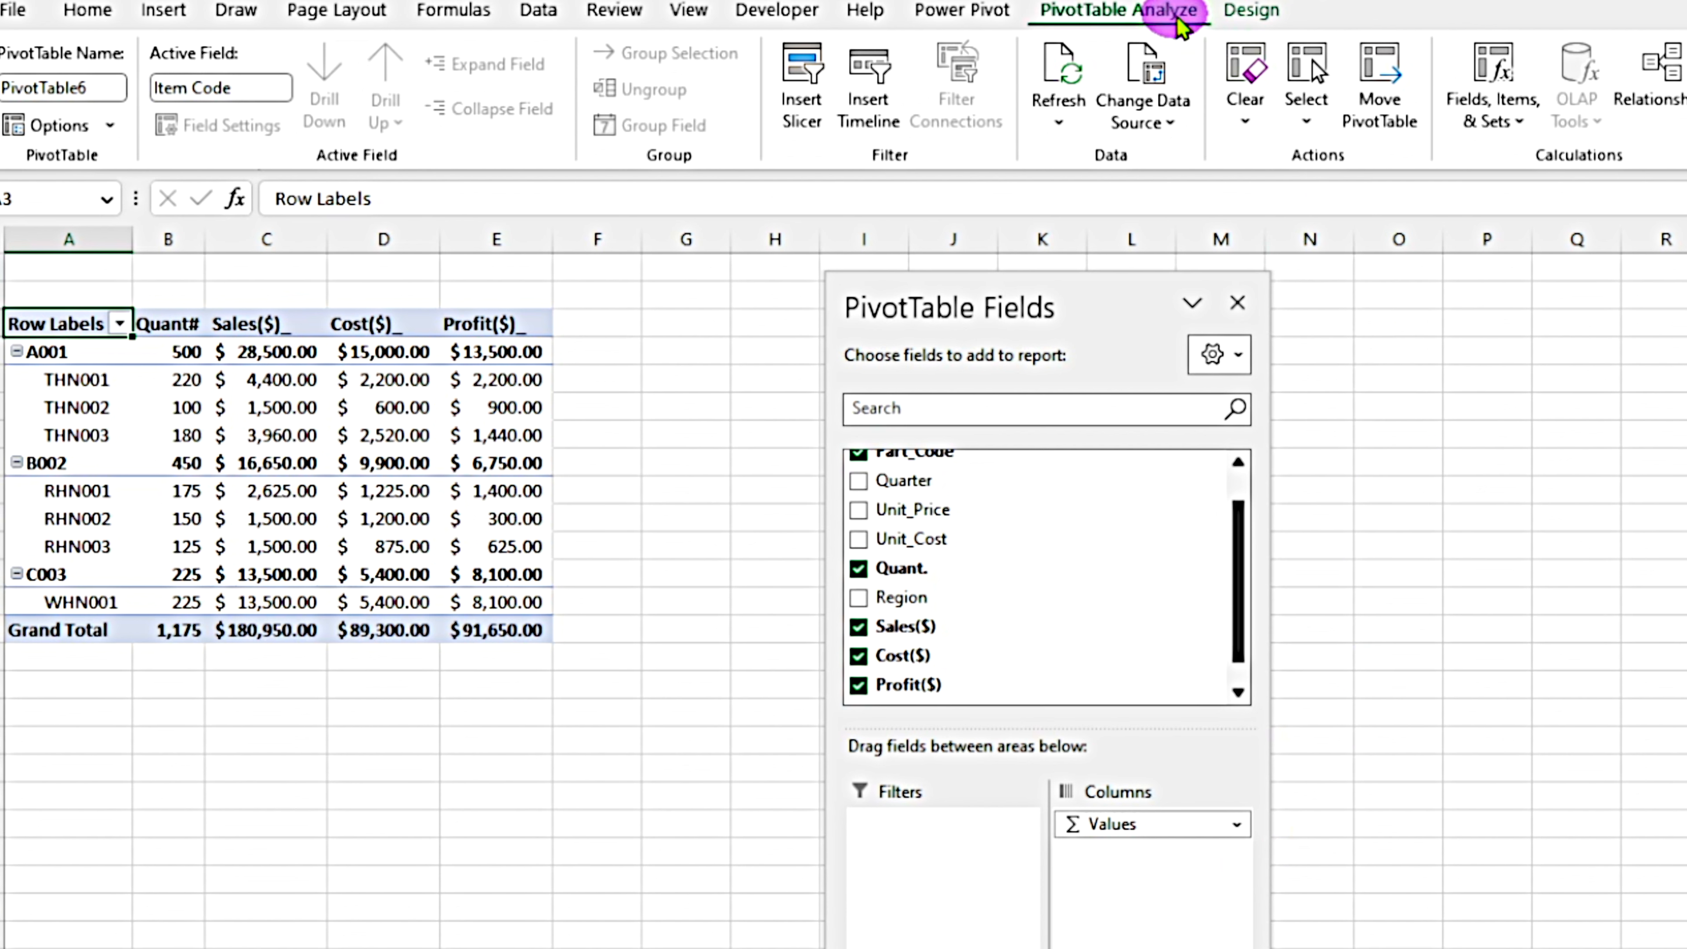
Delete the Profit($) calculated field from the PivotTable
left_click(1488, 81)
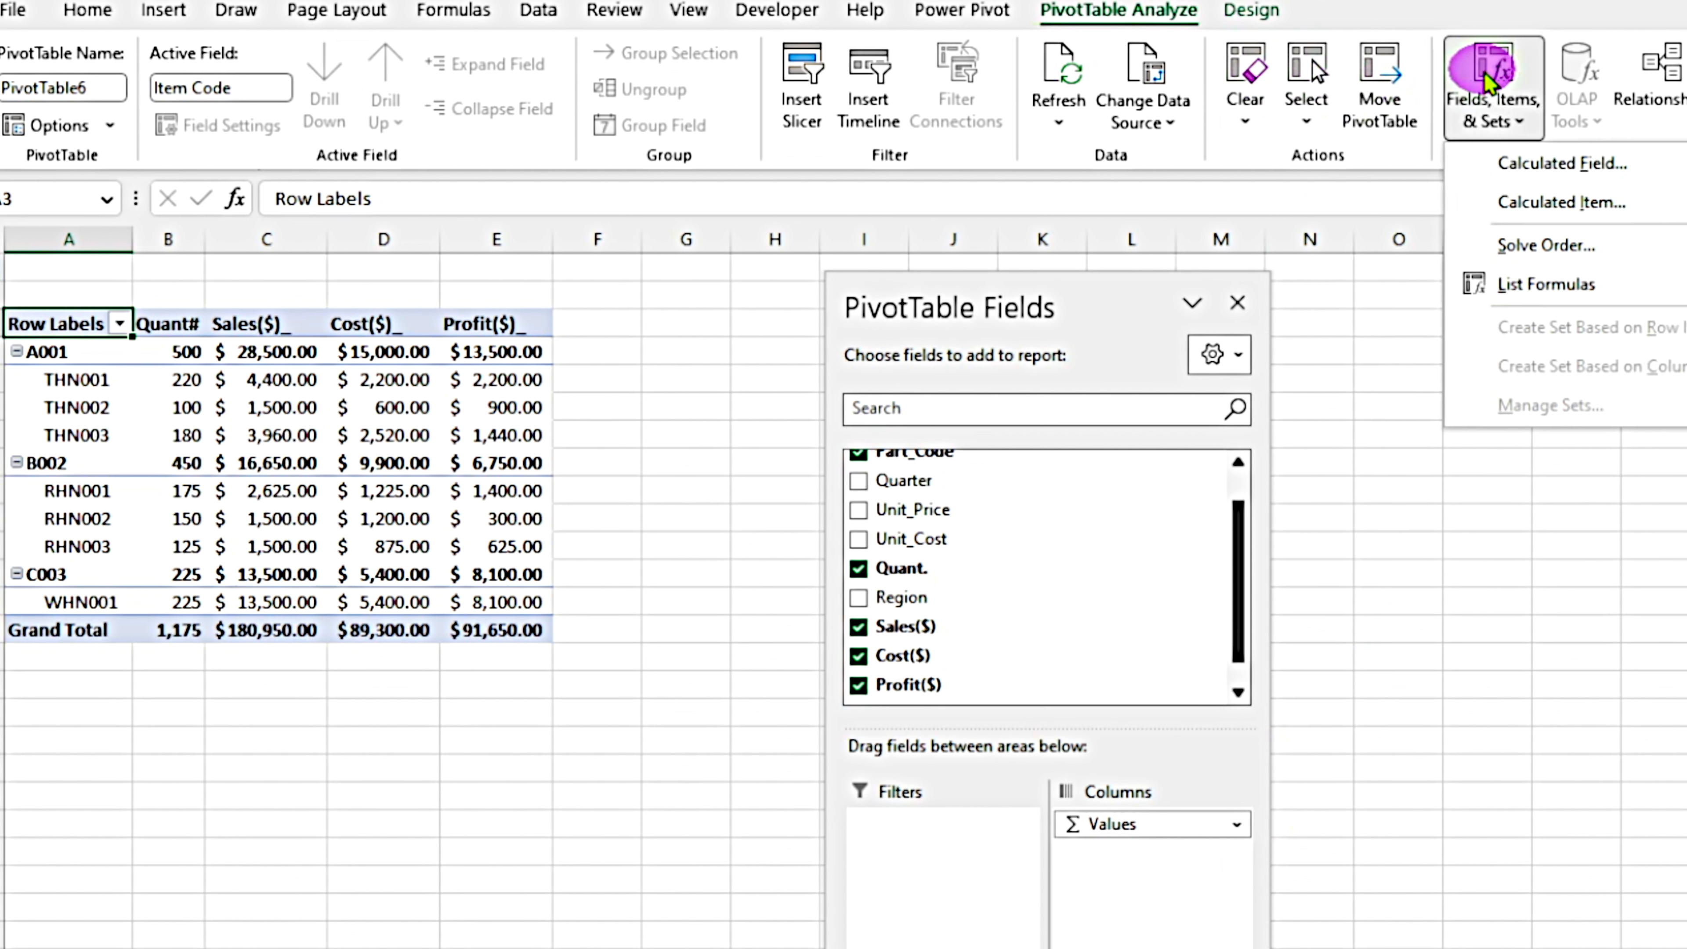
left_click(1508, 167)
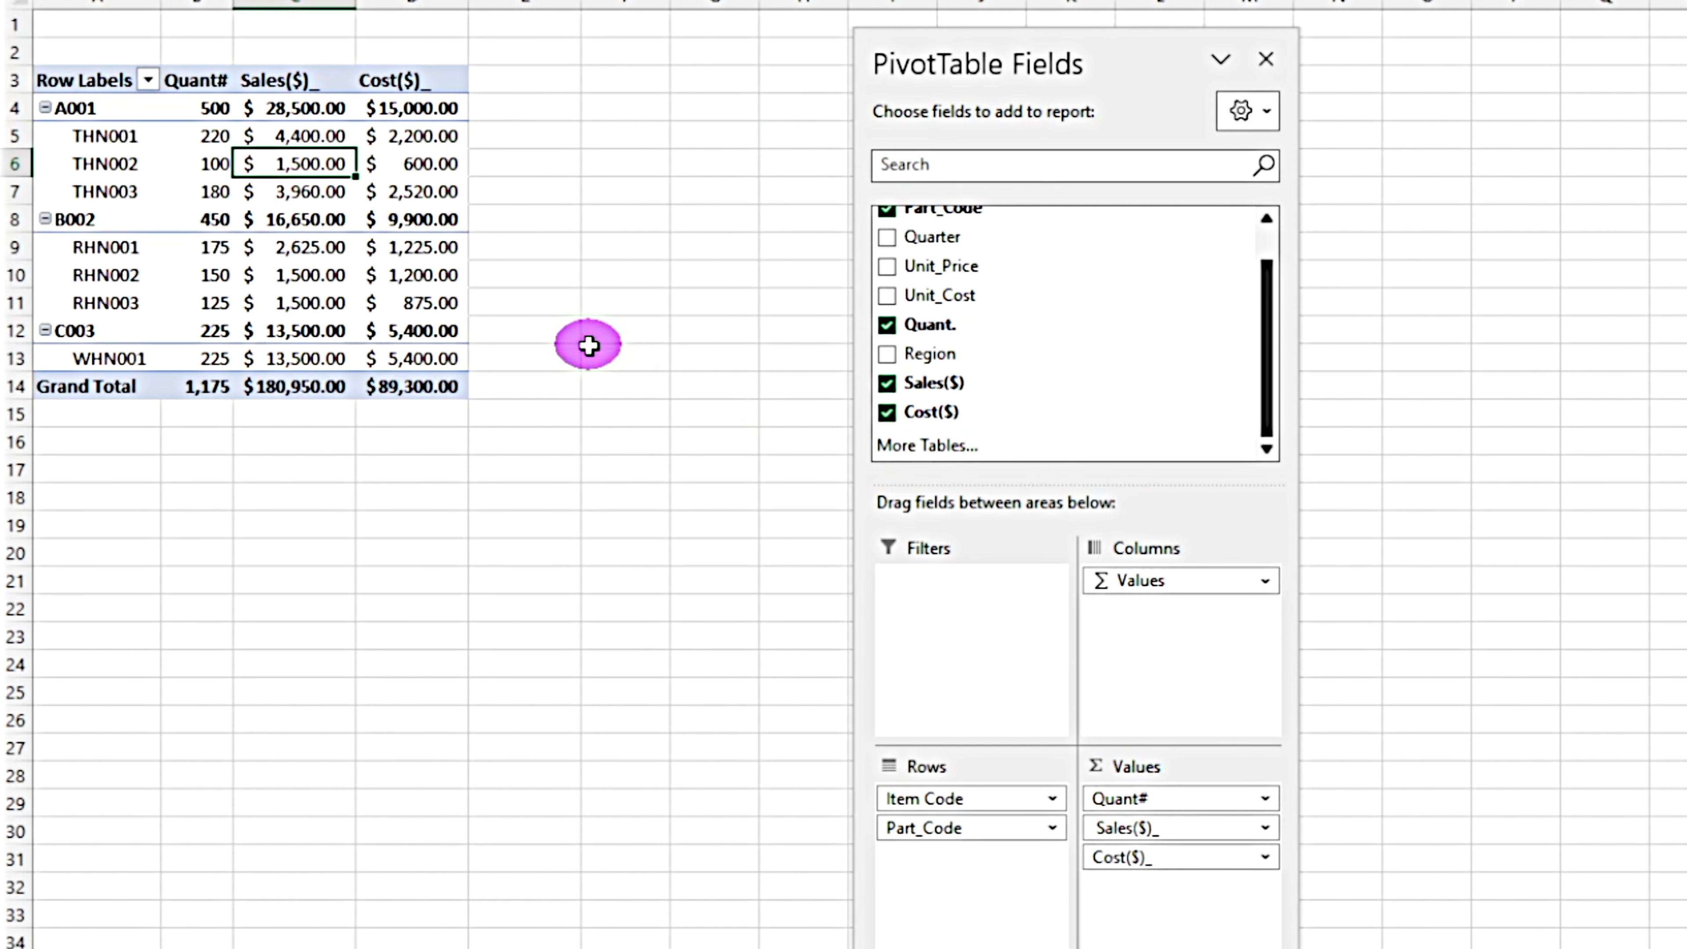
scroll(588, 345, "down", 7)
scroll(588, 345, "up", 7)
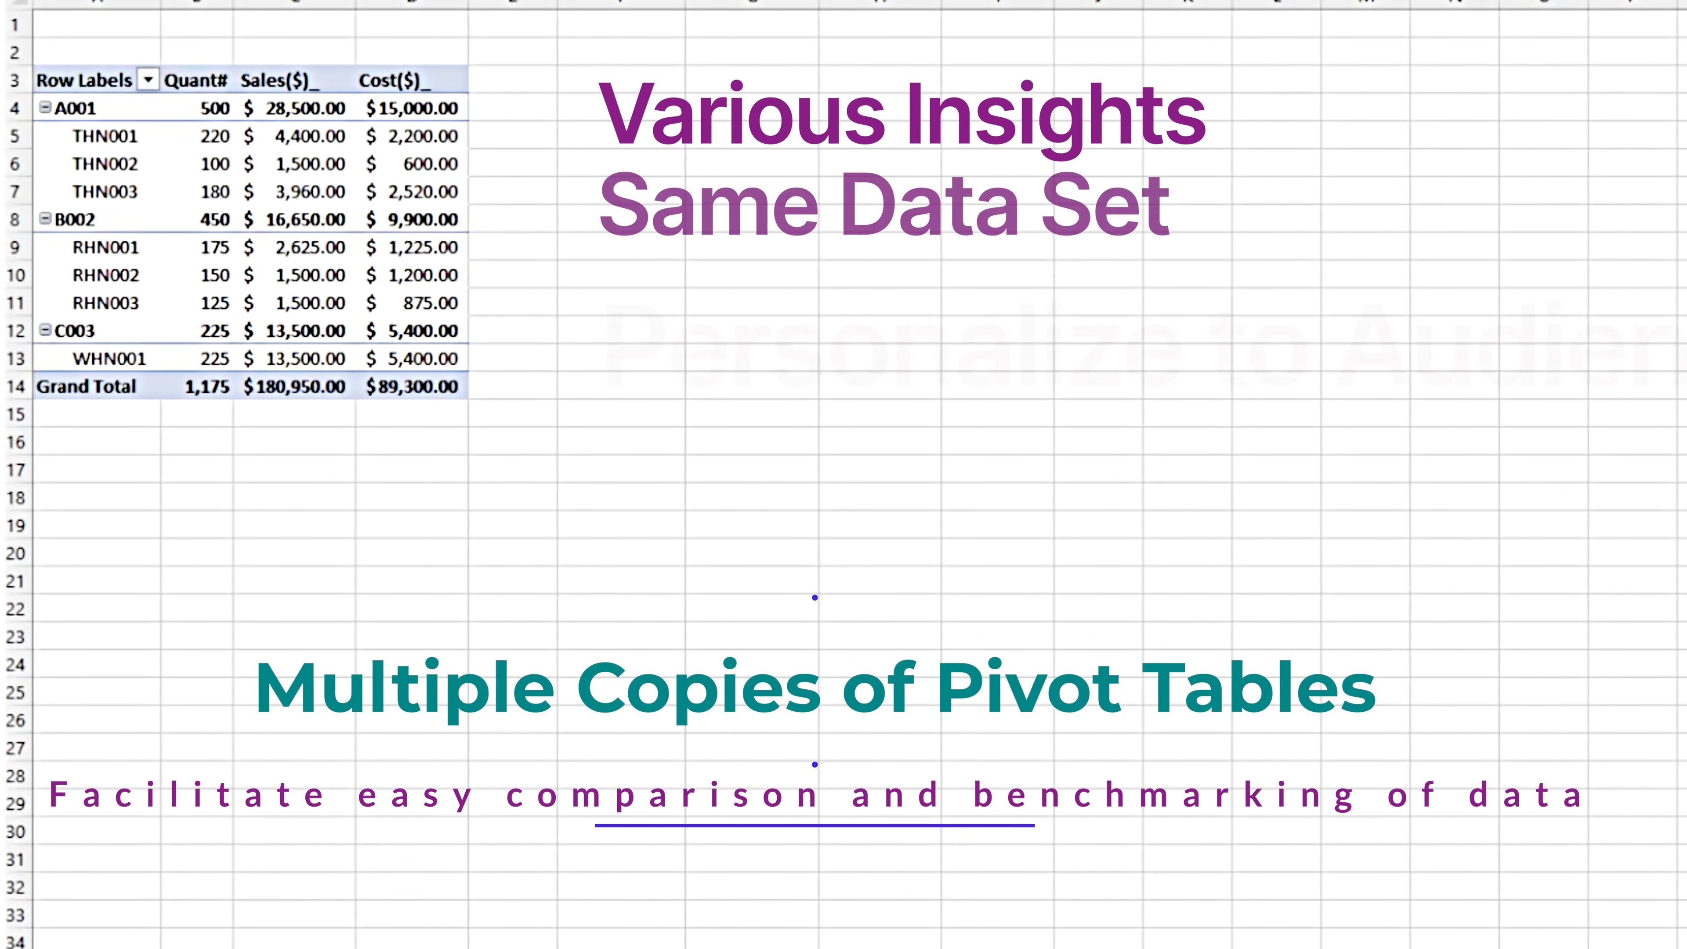
left_click(411, 219)
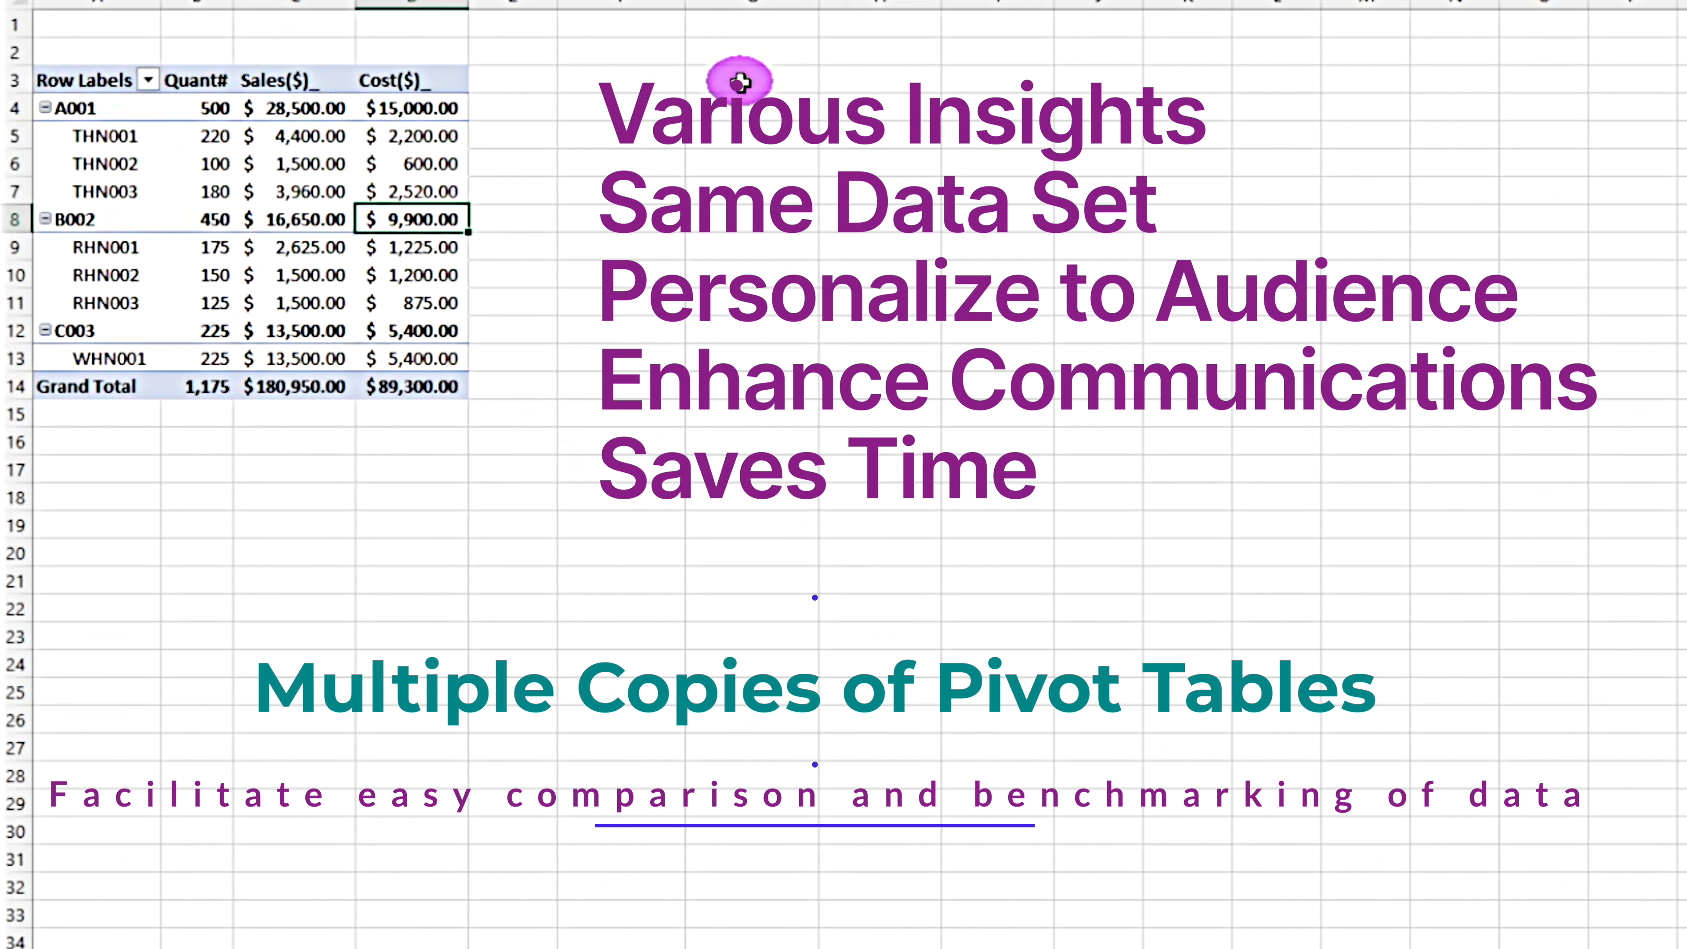
left_click(739, 81)
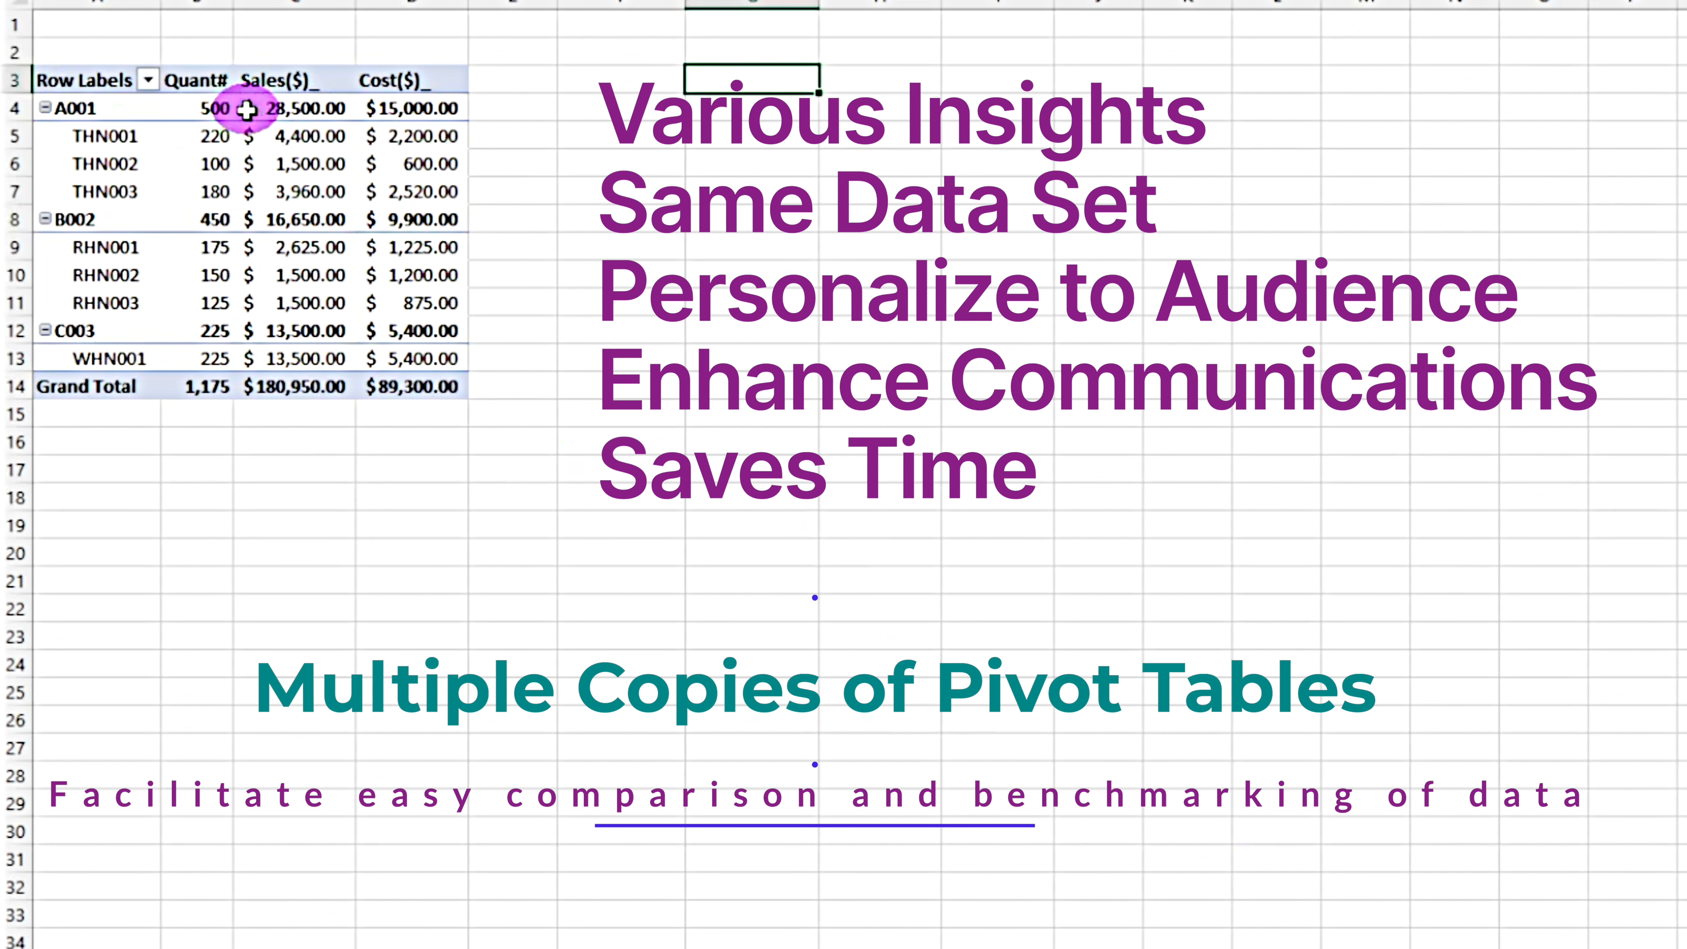
left_click(295, 165)
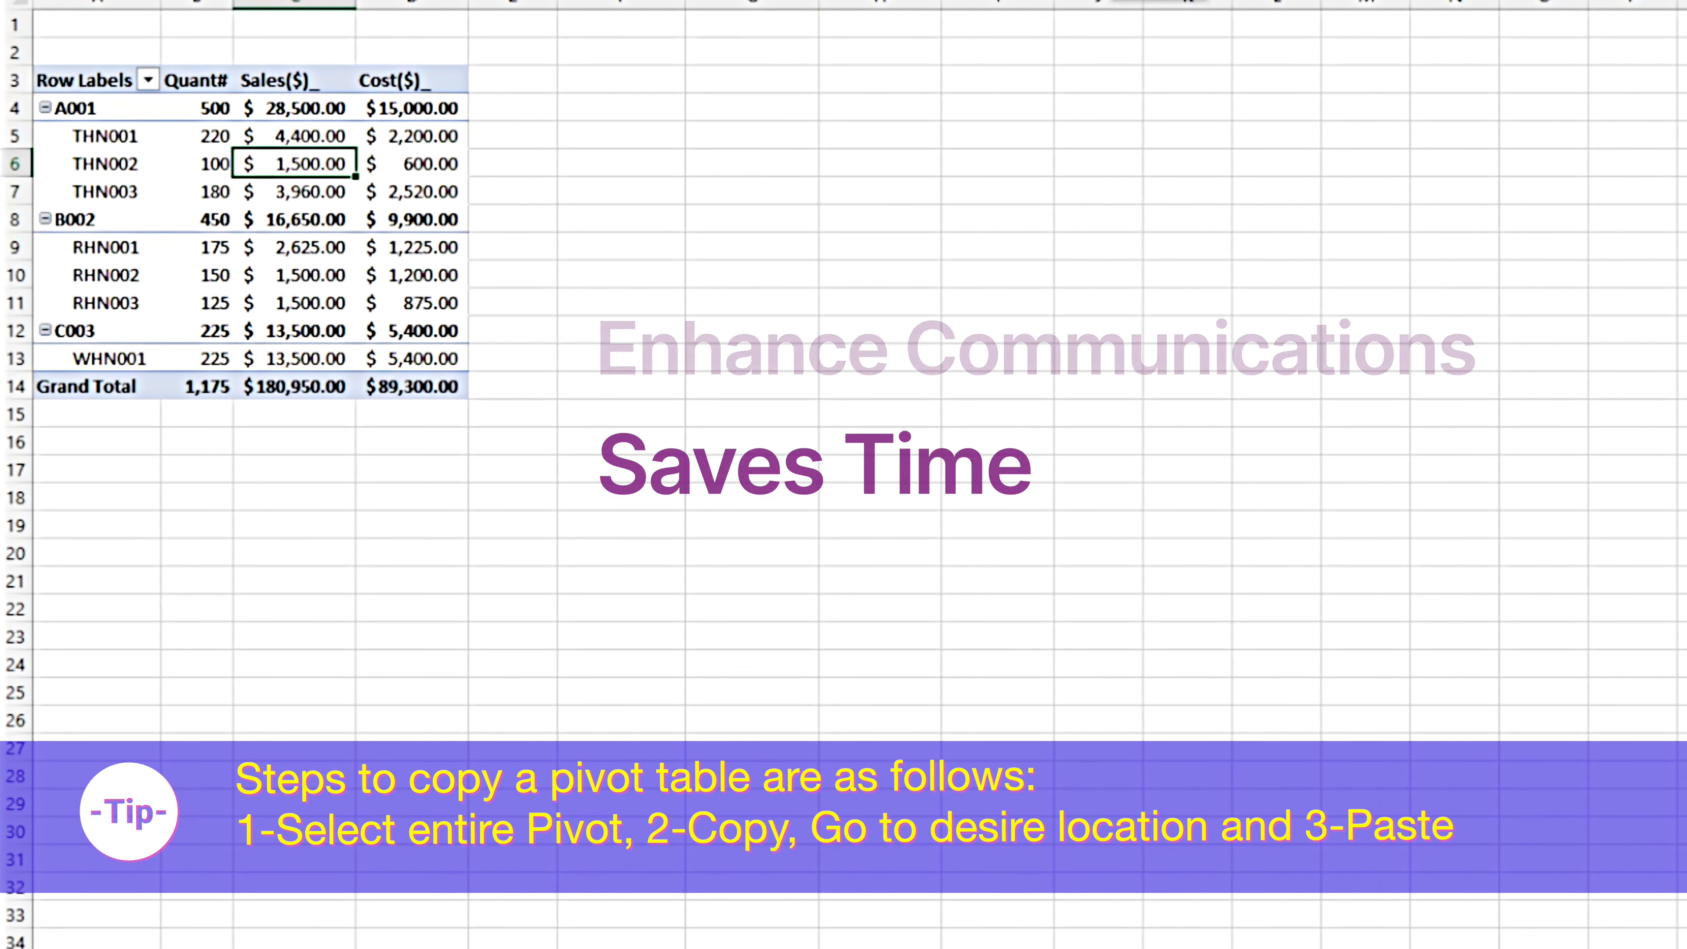
Copy the entire PivotTable and paste the duplicate beside it, starting at cell F3
left_click_drag(87, 81, 411, 386)
key("ctrl+c")
left_click(620, 80)
key("ctrl+v")
key("Escape")
In the copied PivotTable at F3, put Quarter in the rows and remove Item Code and Part_Code
left_click(881, 165)
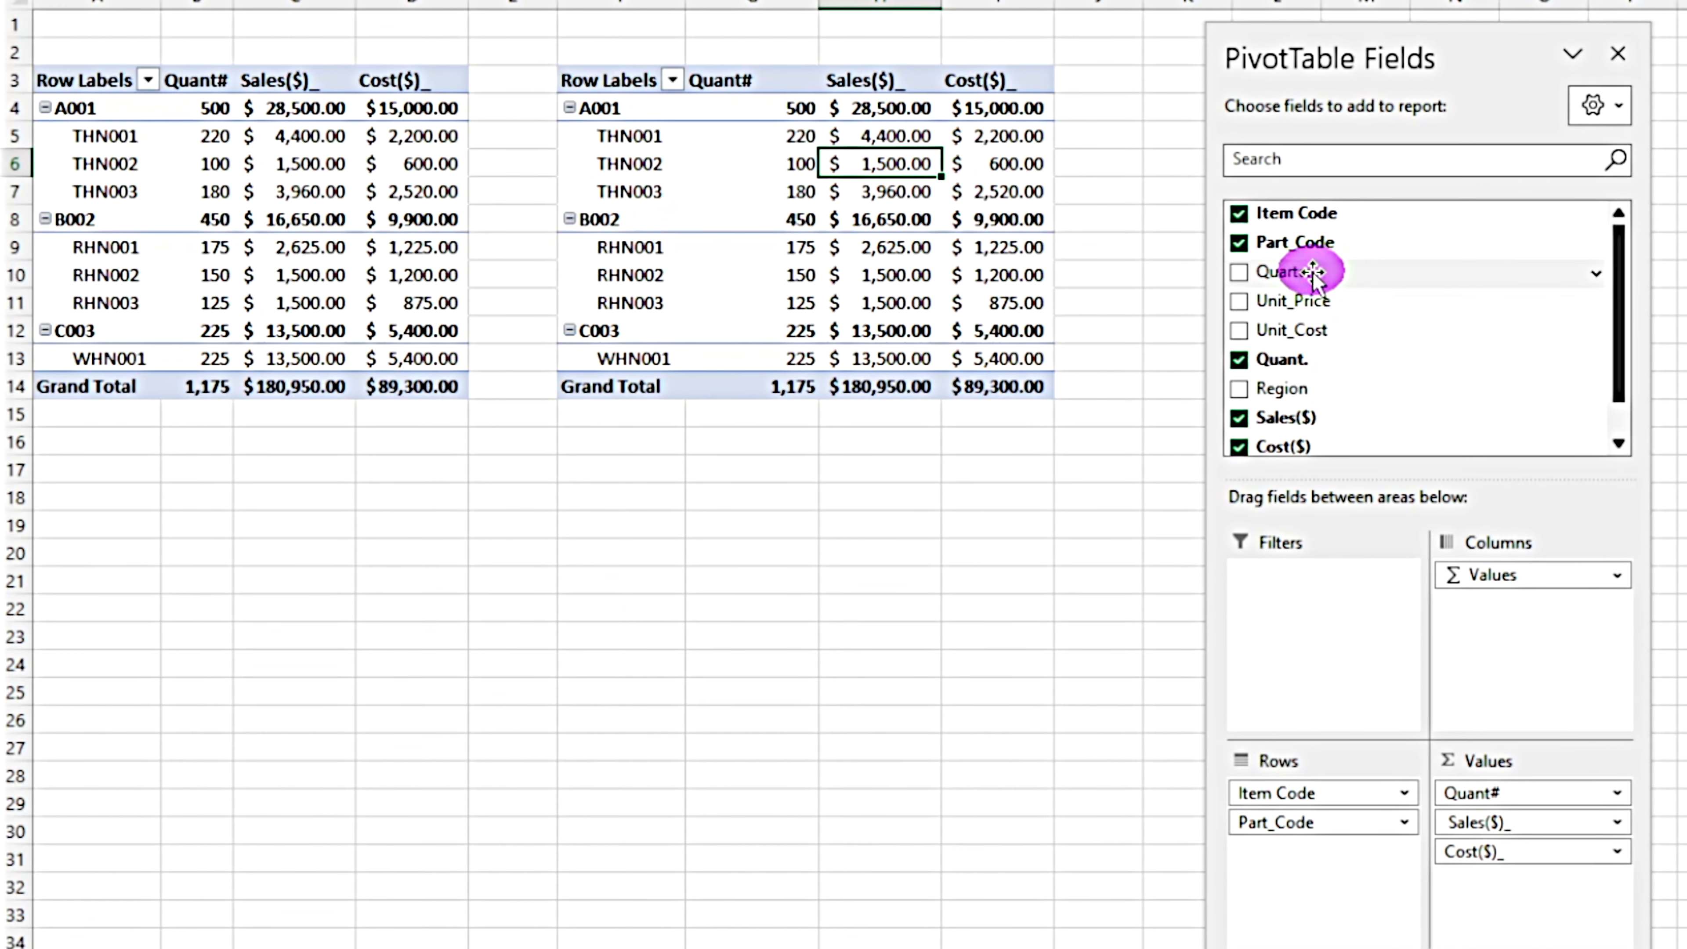
left_click_drag(870, 350, 871, 580)
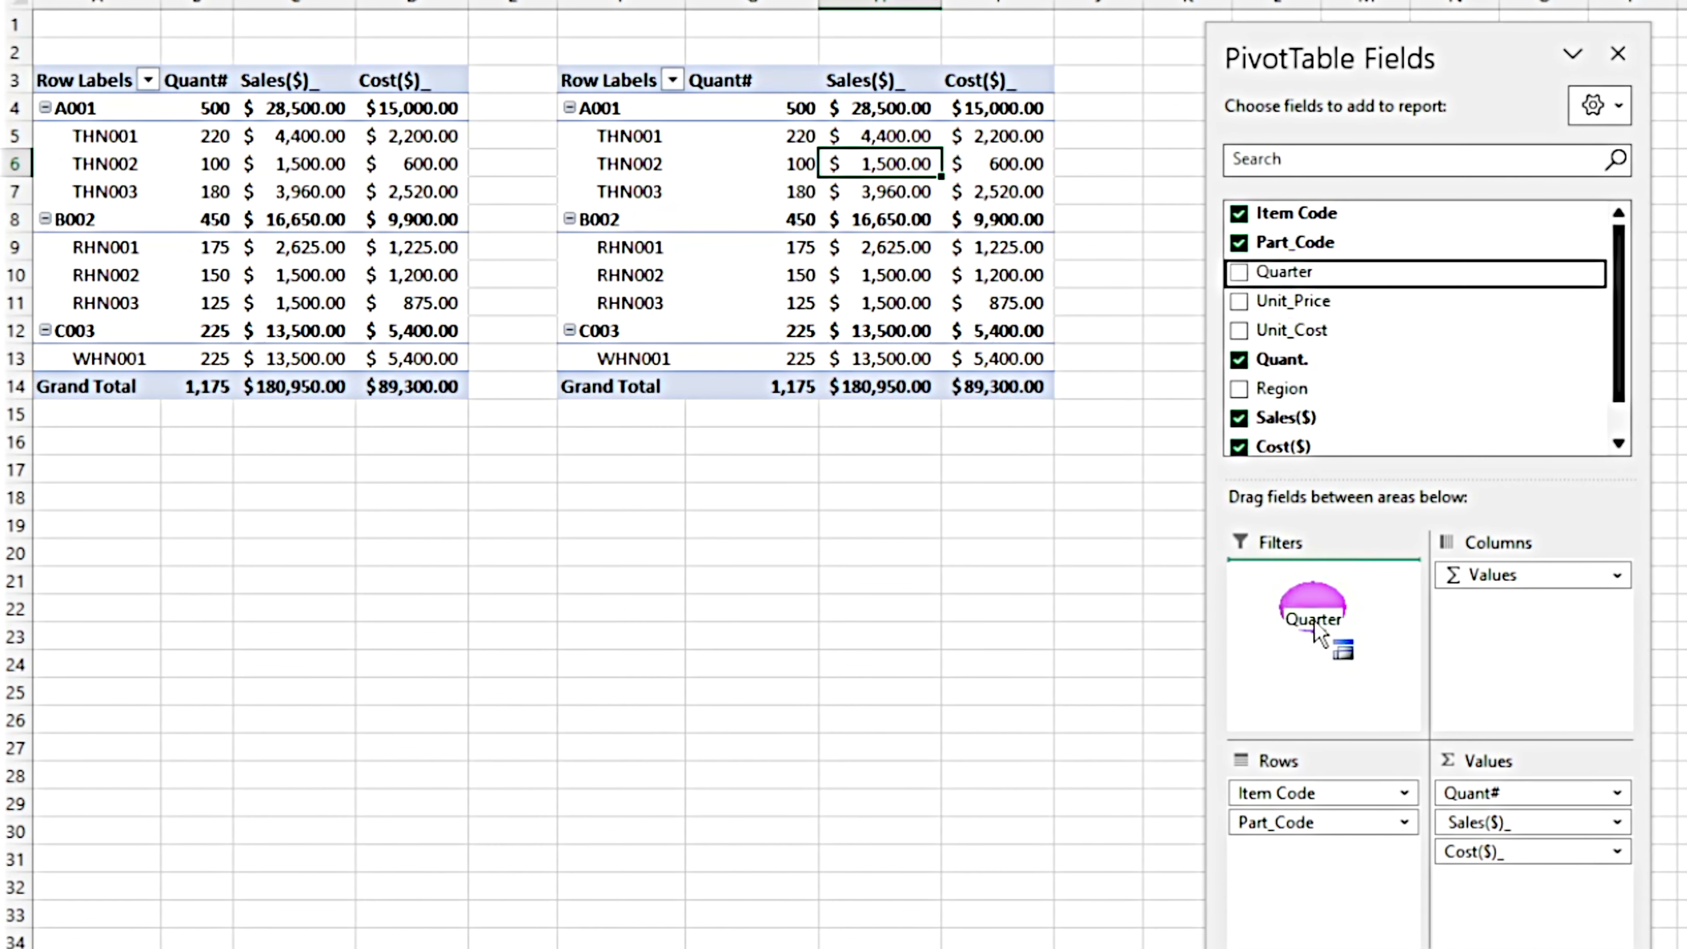
left_click_drag(1314, 621, 1316, 847)
left_click(1239, 213)
left_click(1239, 242)
Close the field list and paste another copy of the whole original PivotTable below it, starting at cell A17
left_click(156, 222)
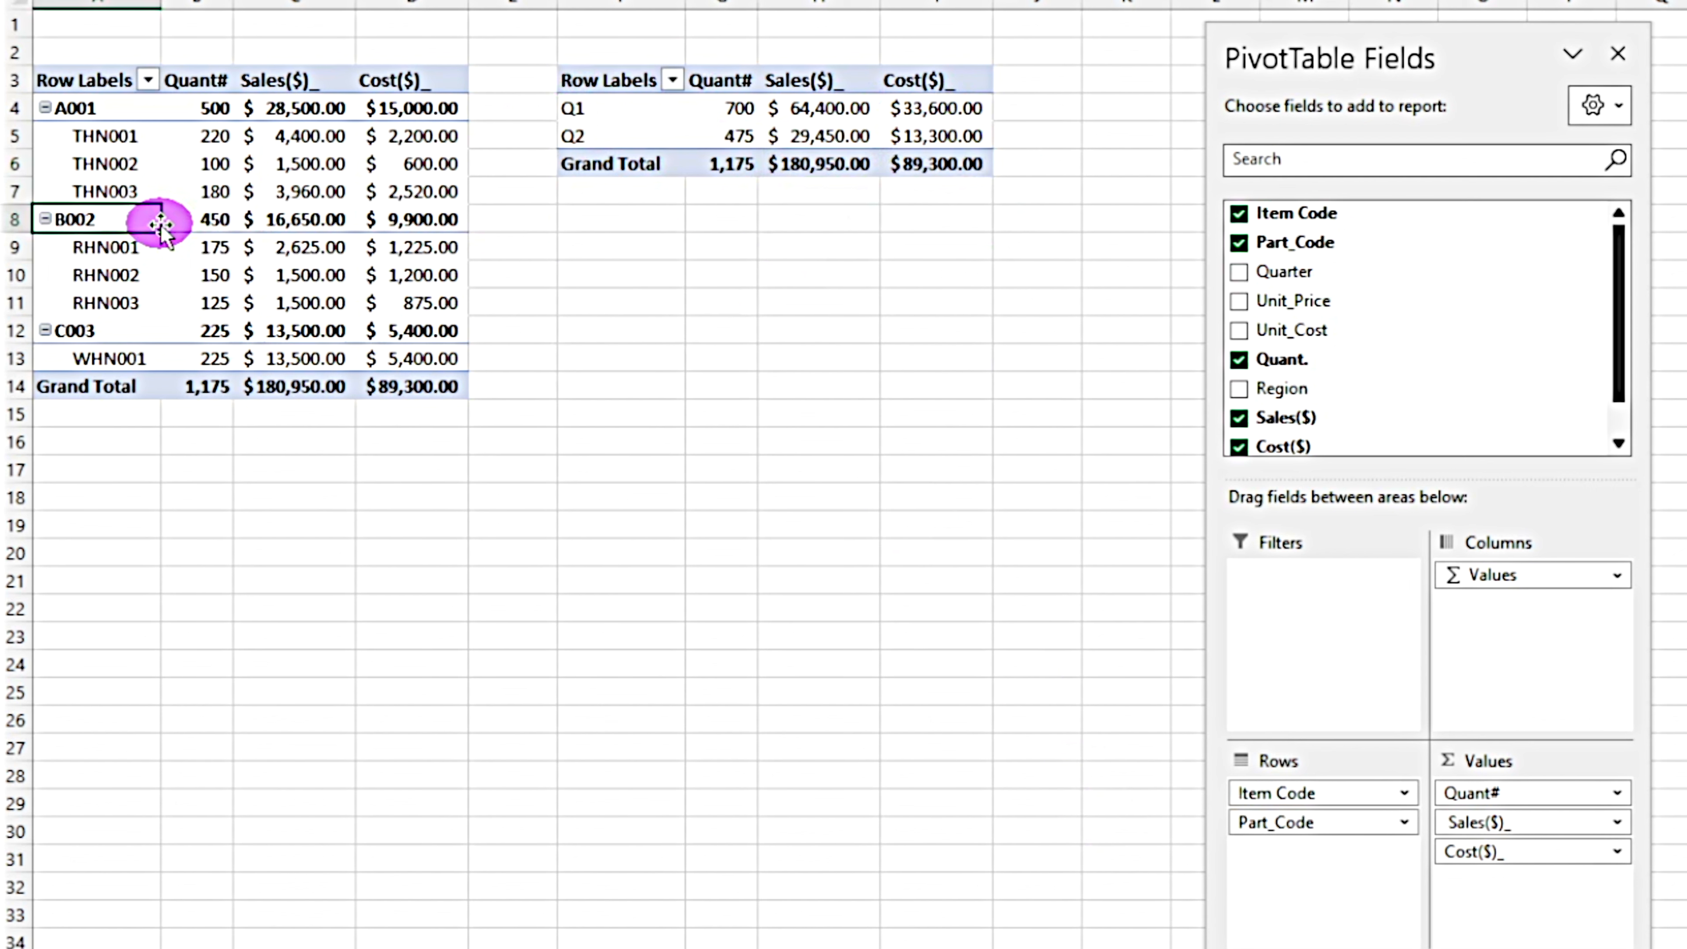
left_click(1619, 54)
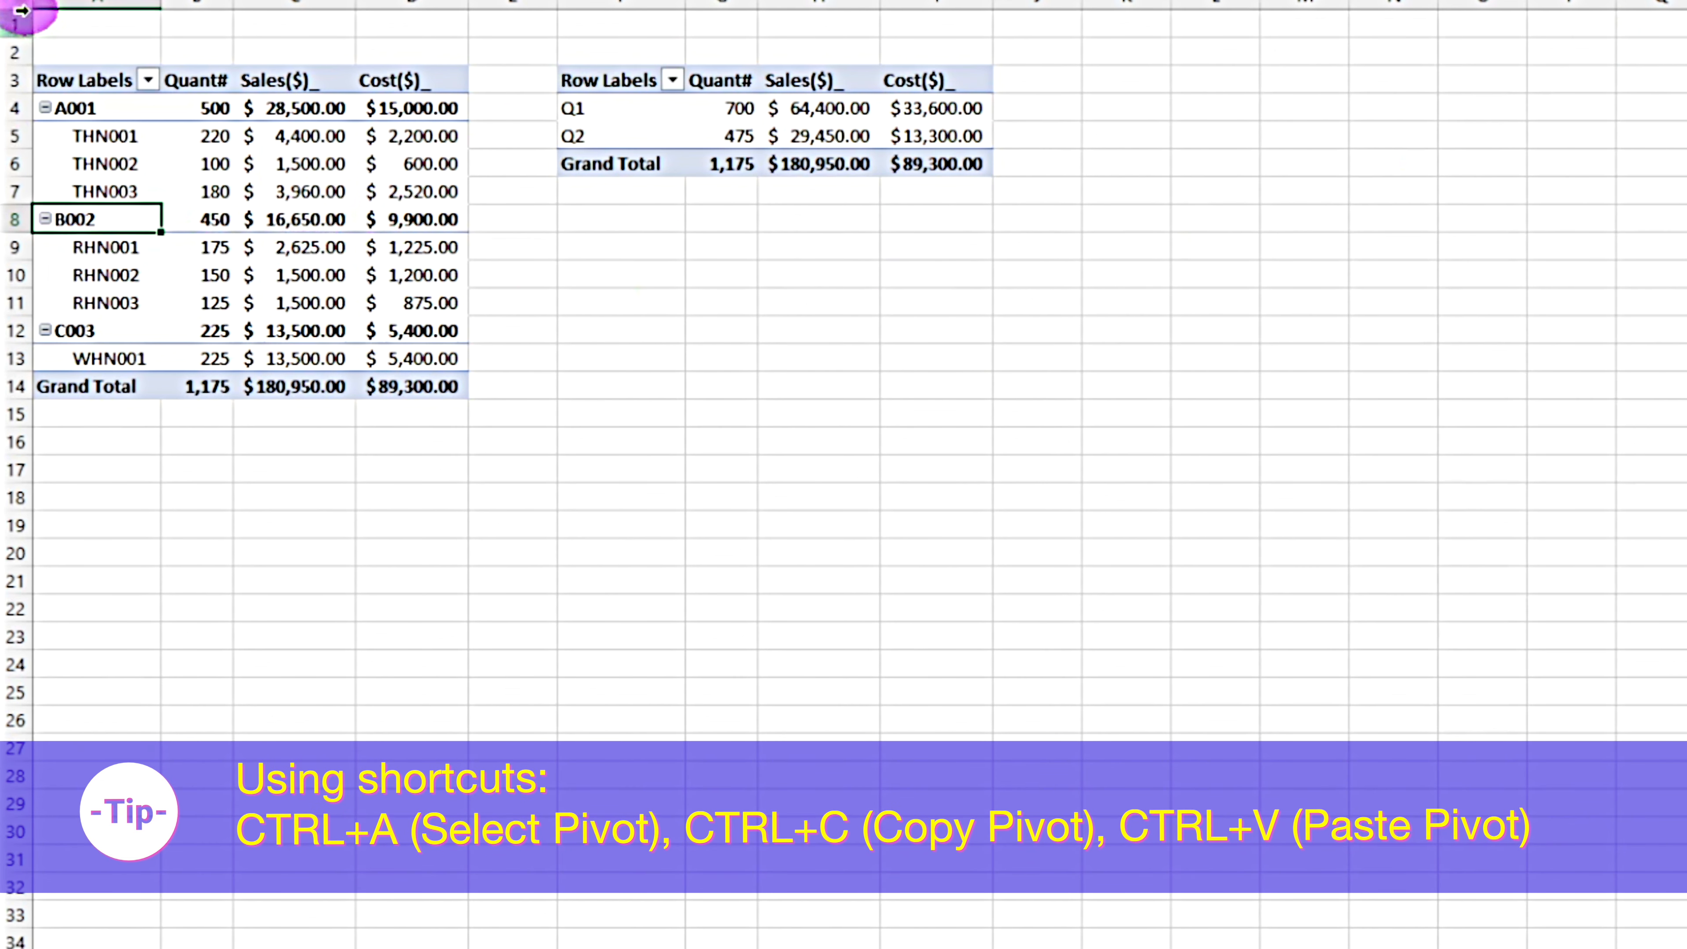
key("ctrl+a")
key("ctrl+c")
left_click(113, 482)
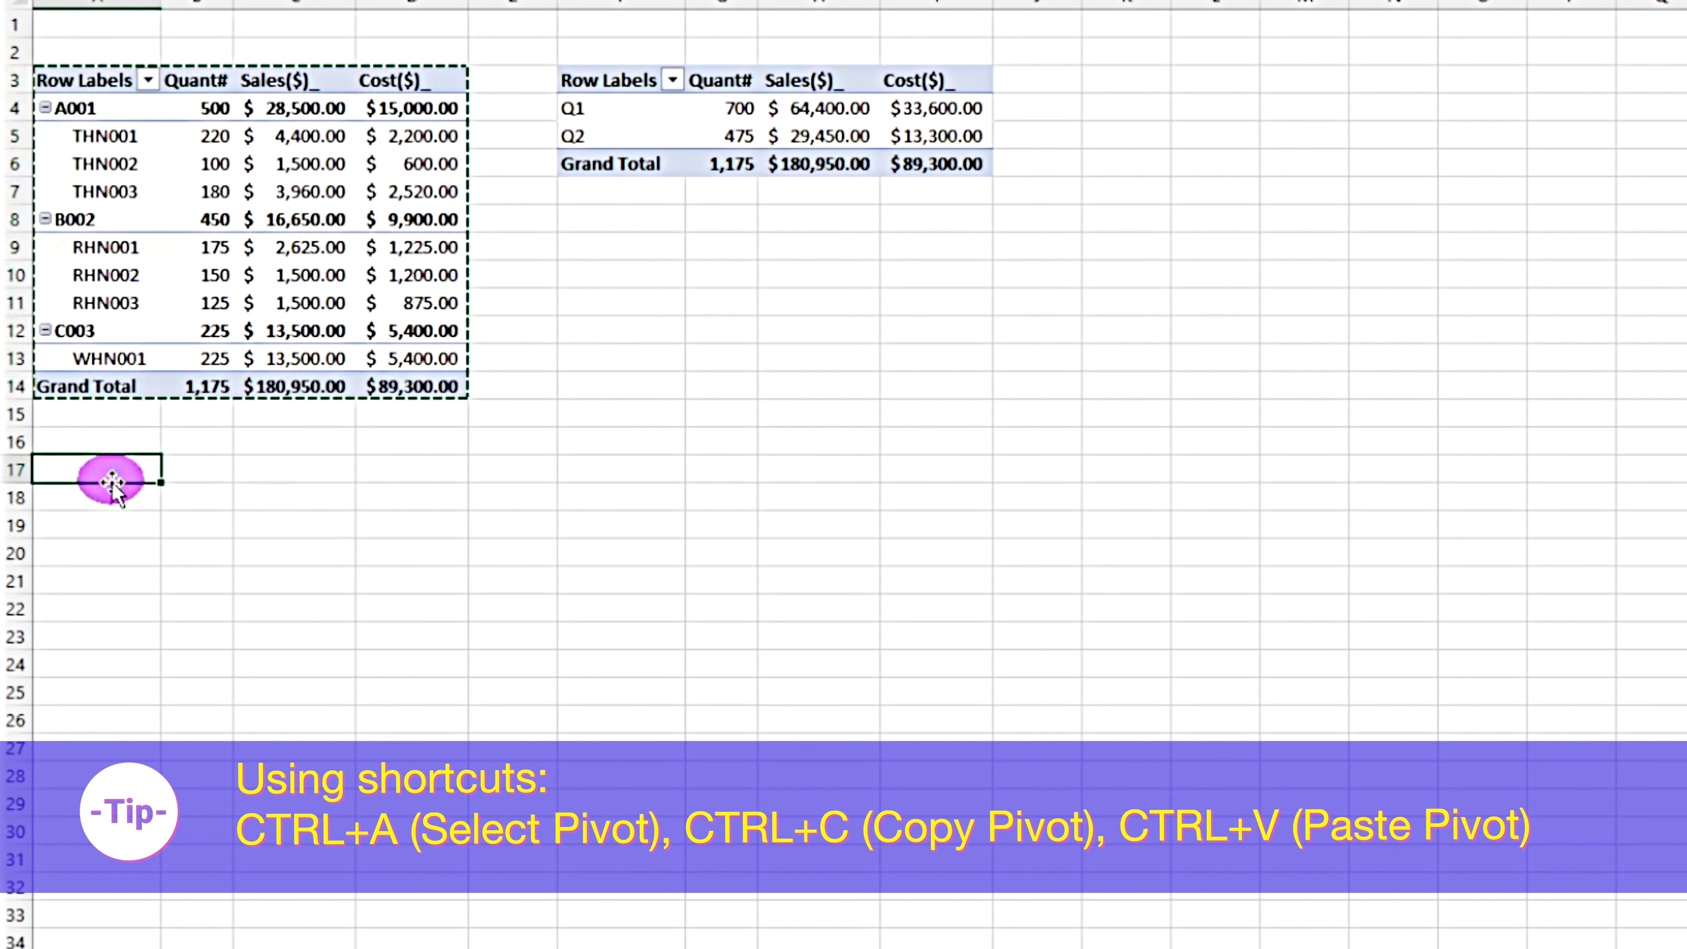
key("ctrl+v")
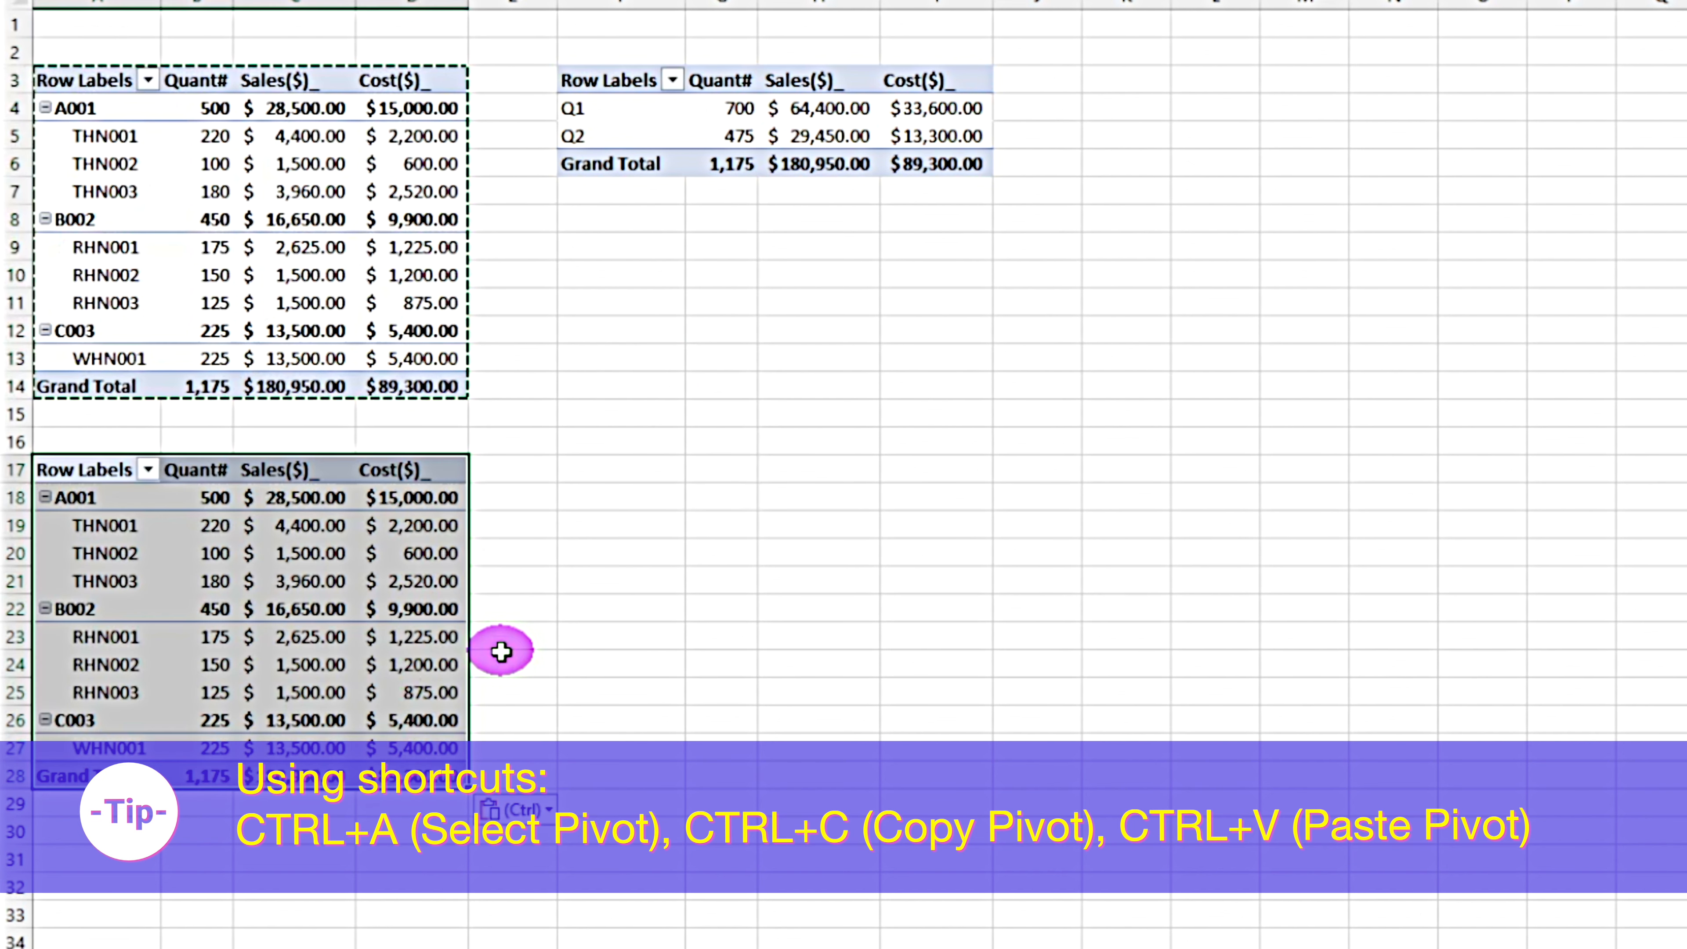
In the PivotTable copy at A17, replace Item Code and Part_Code in the rows with Region
left_click(295, 525)
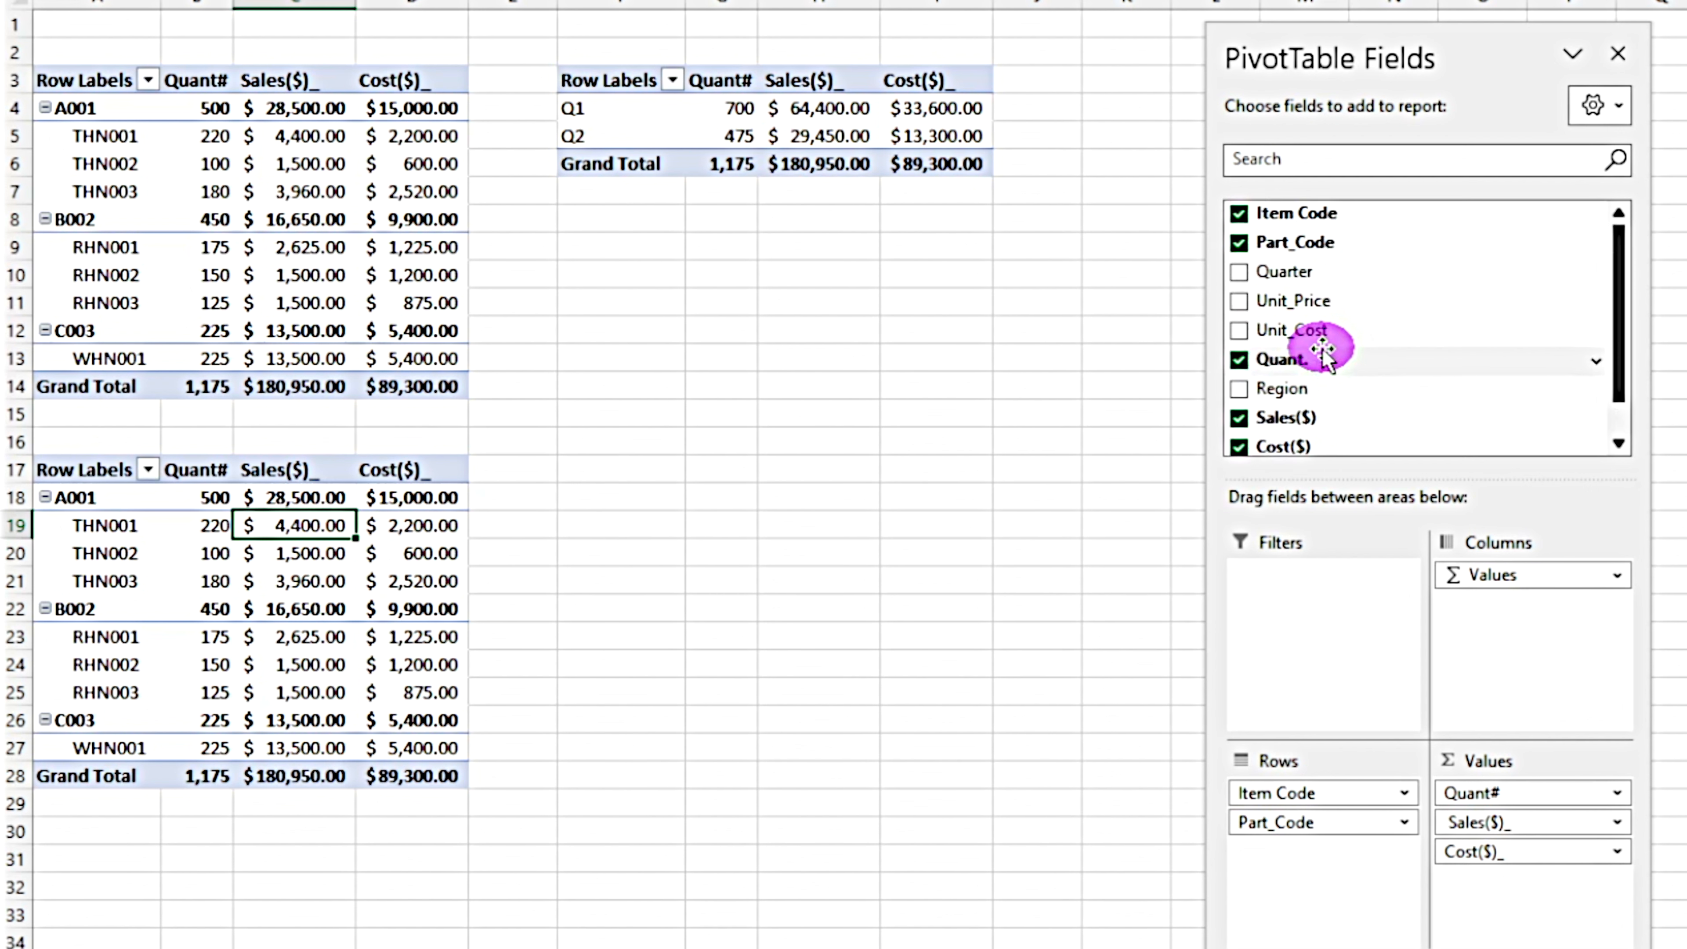
left_click_drag(1295, 387, 1146, 803)
left_click_drag(1300, 831, 1123, 824)
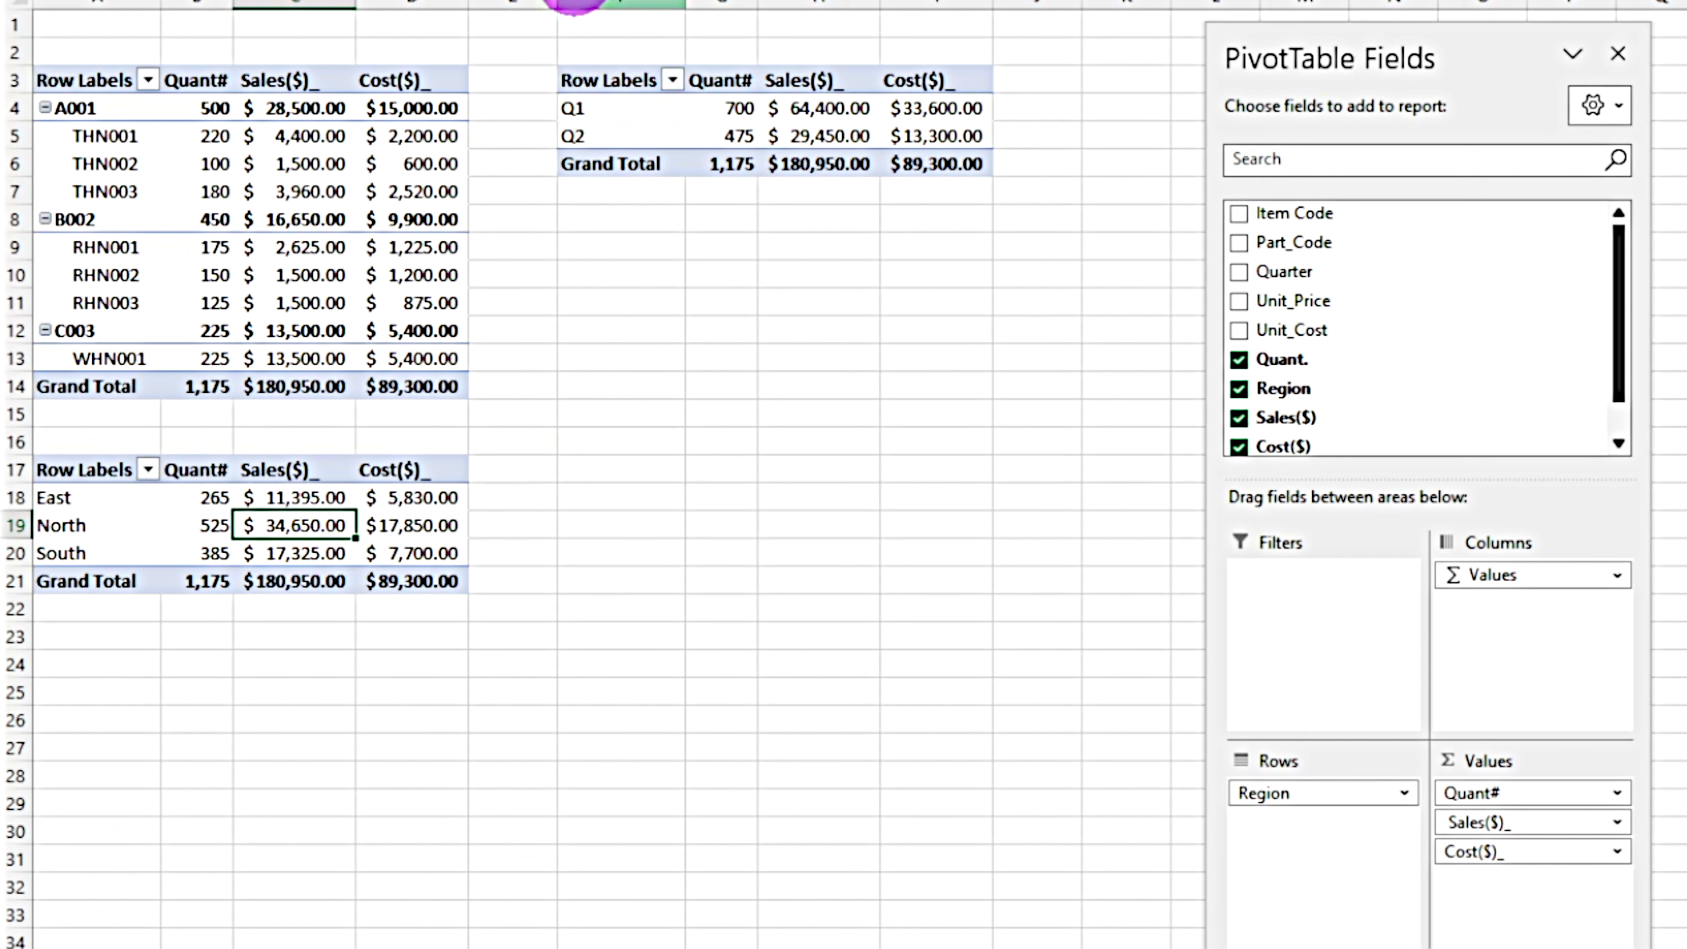
Narrow the empty column E between the PivotTables and select the entire original PivotTable
left_click_drag(560, 3, 505, 4)
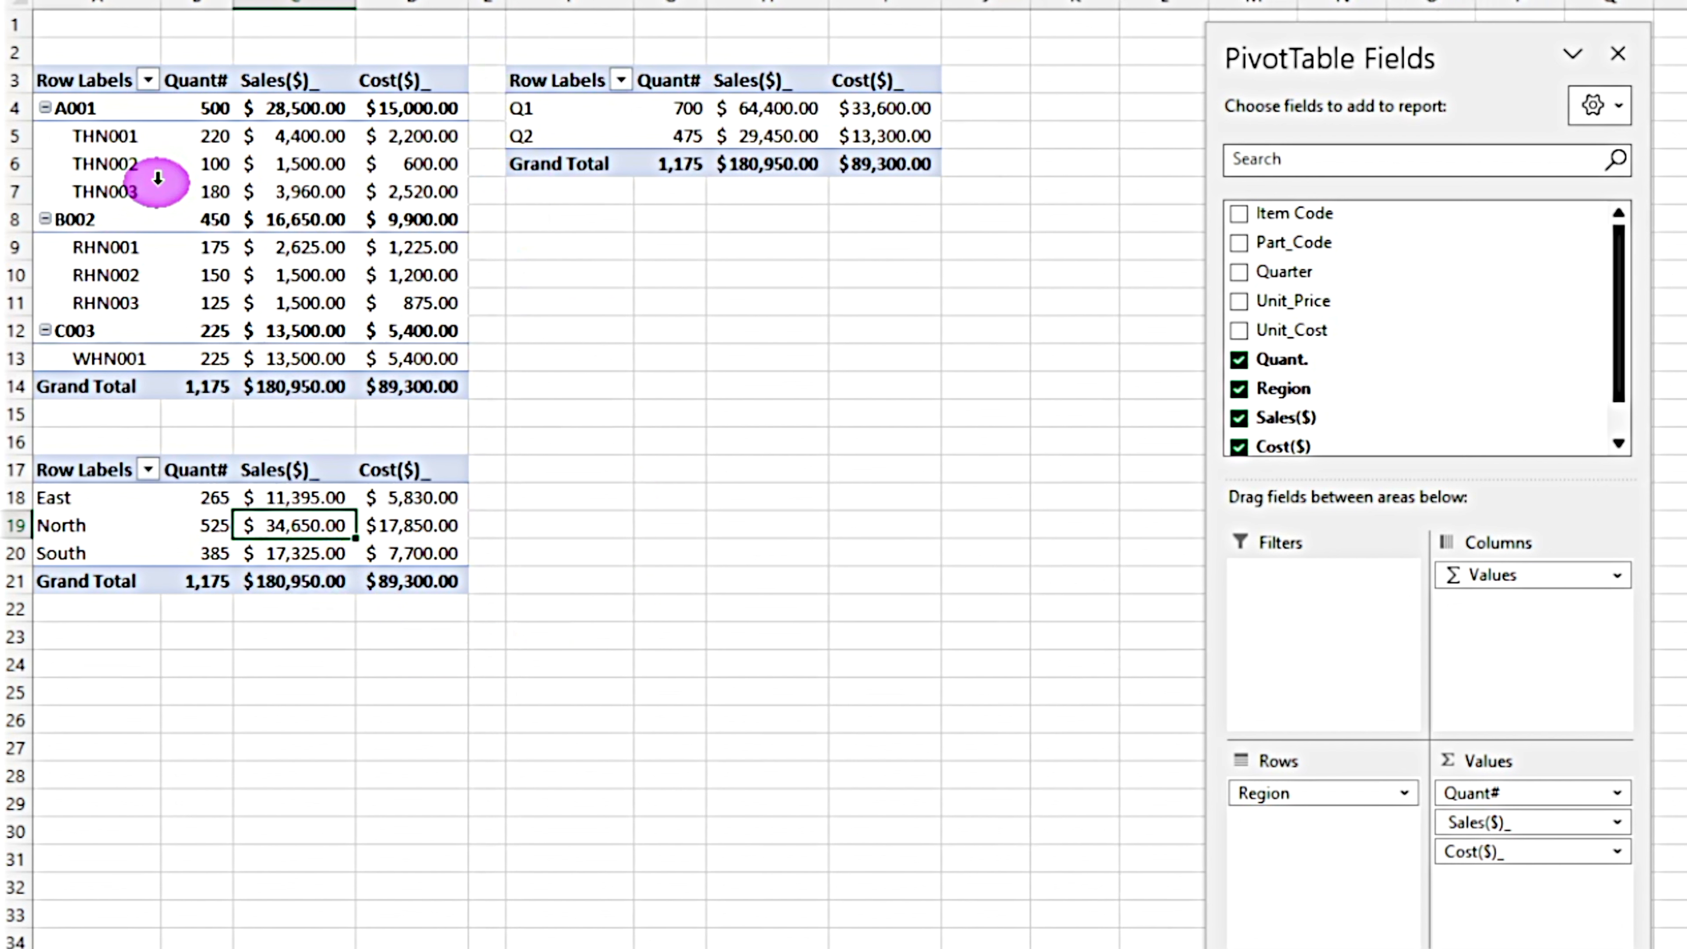
left_click(185, 193)
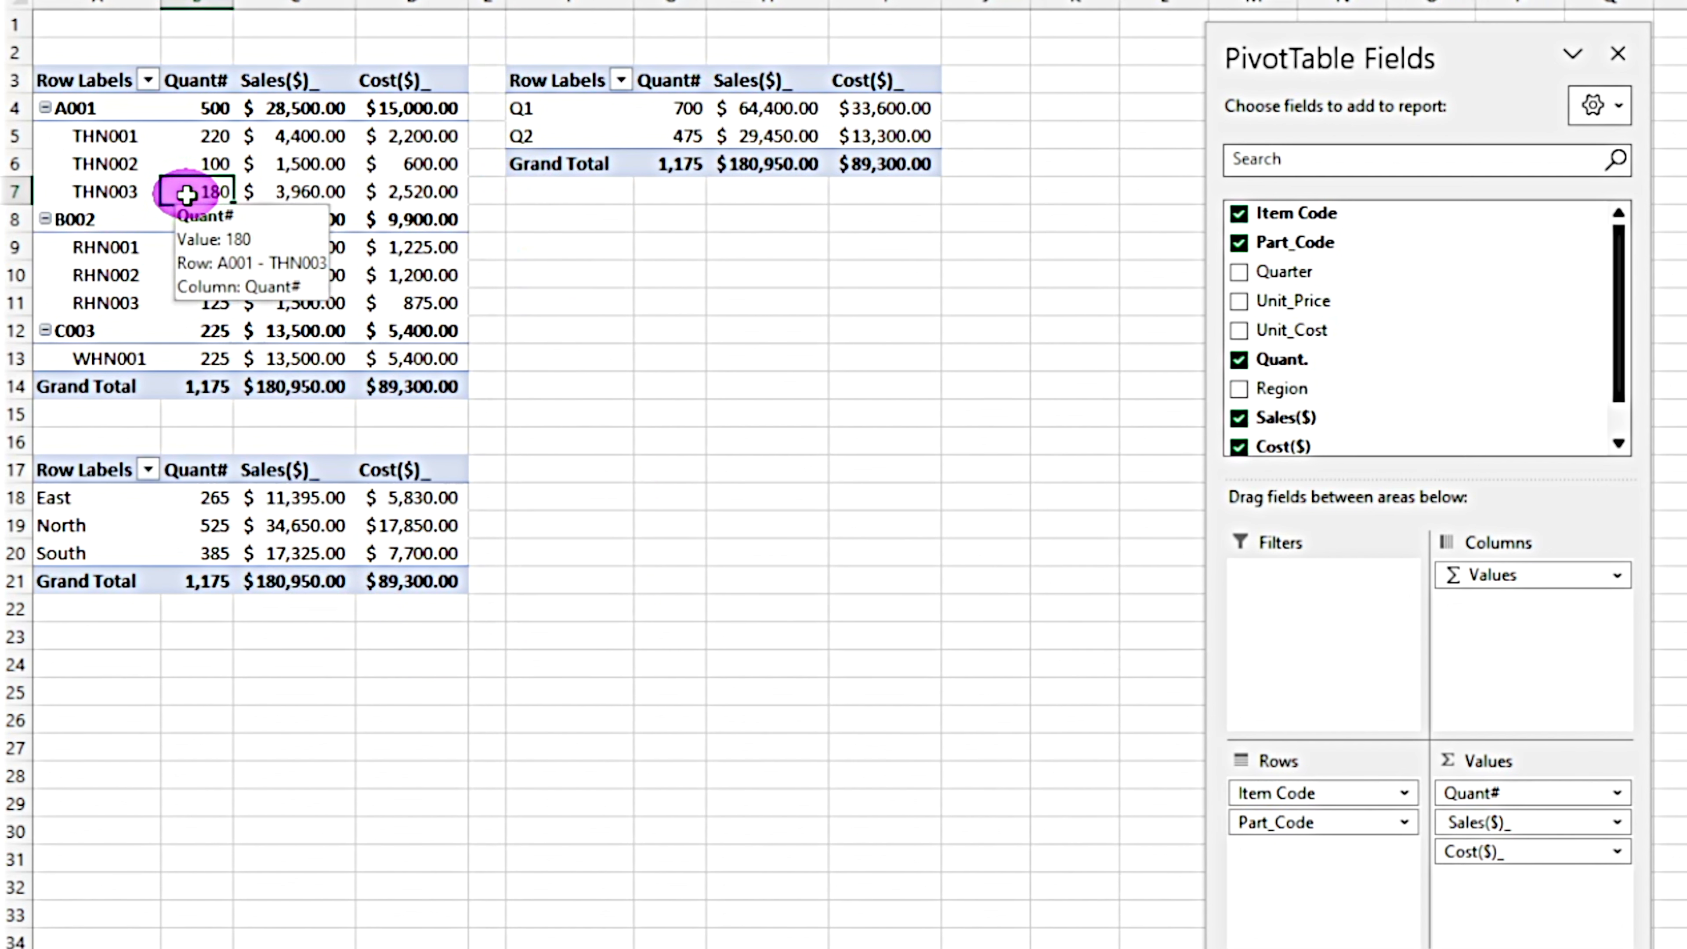
key("ctrl+a")
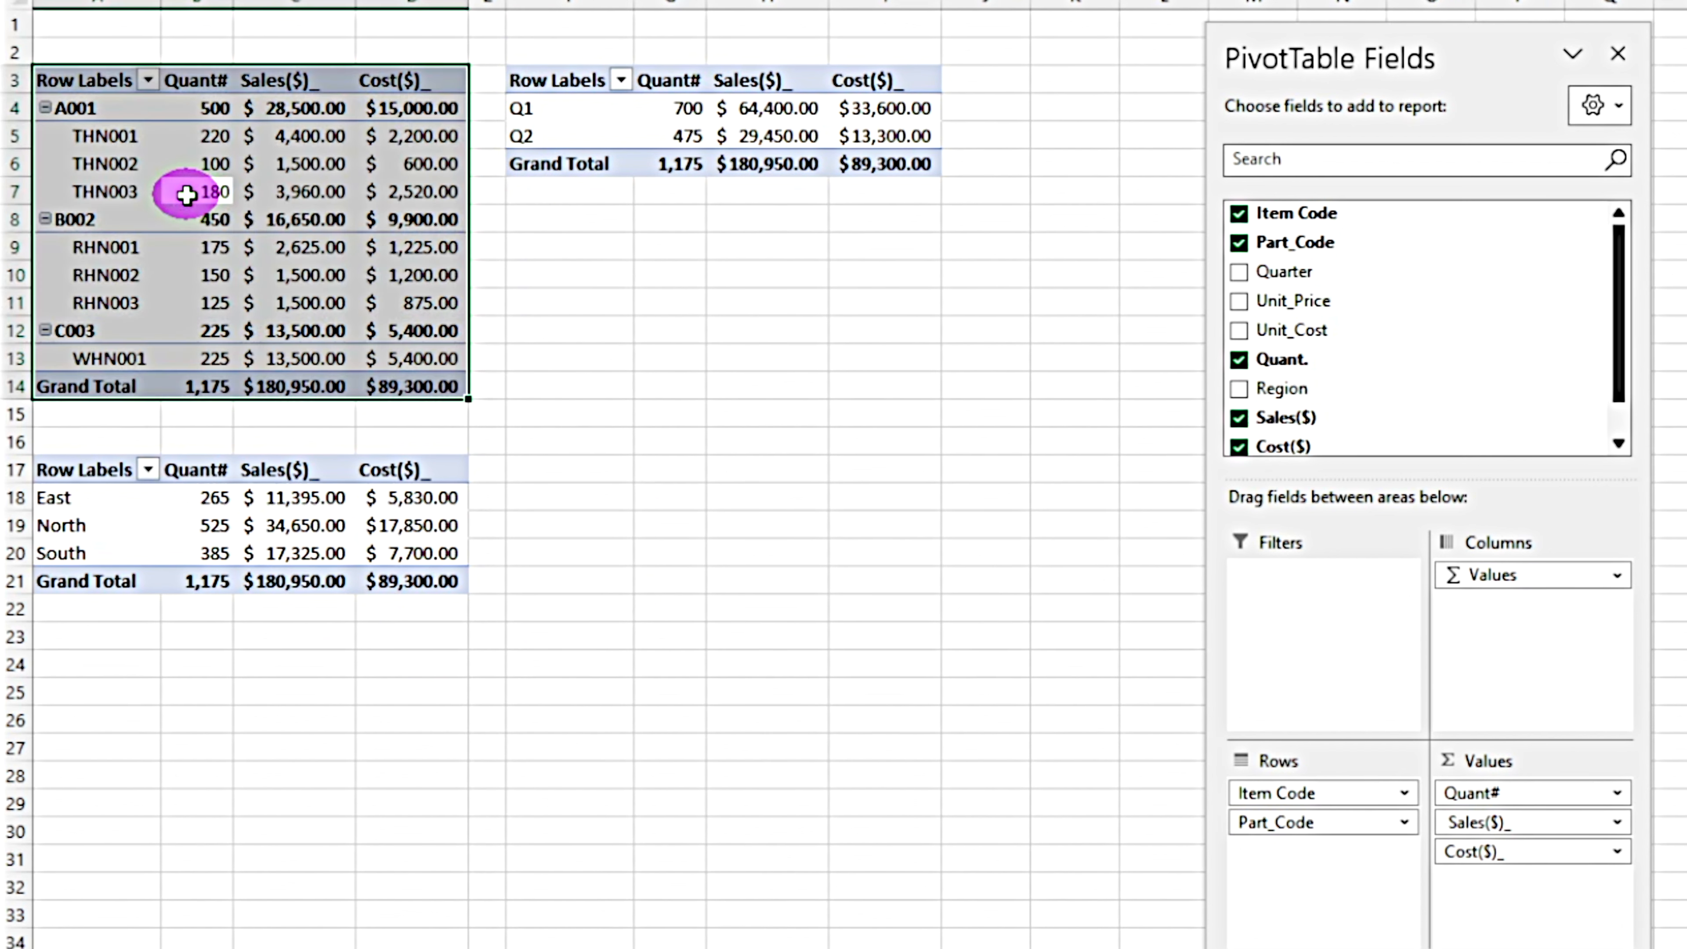
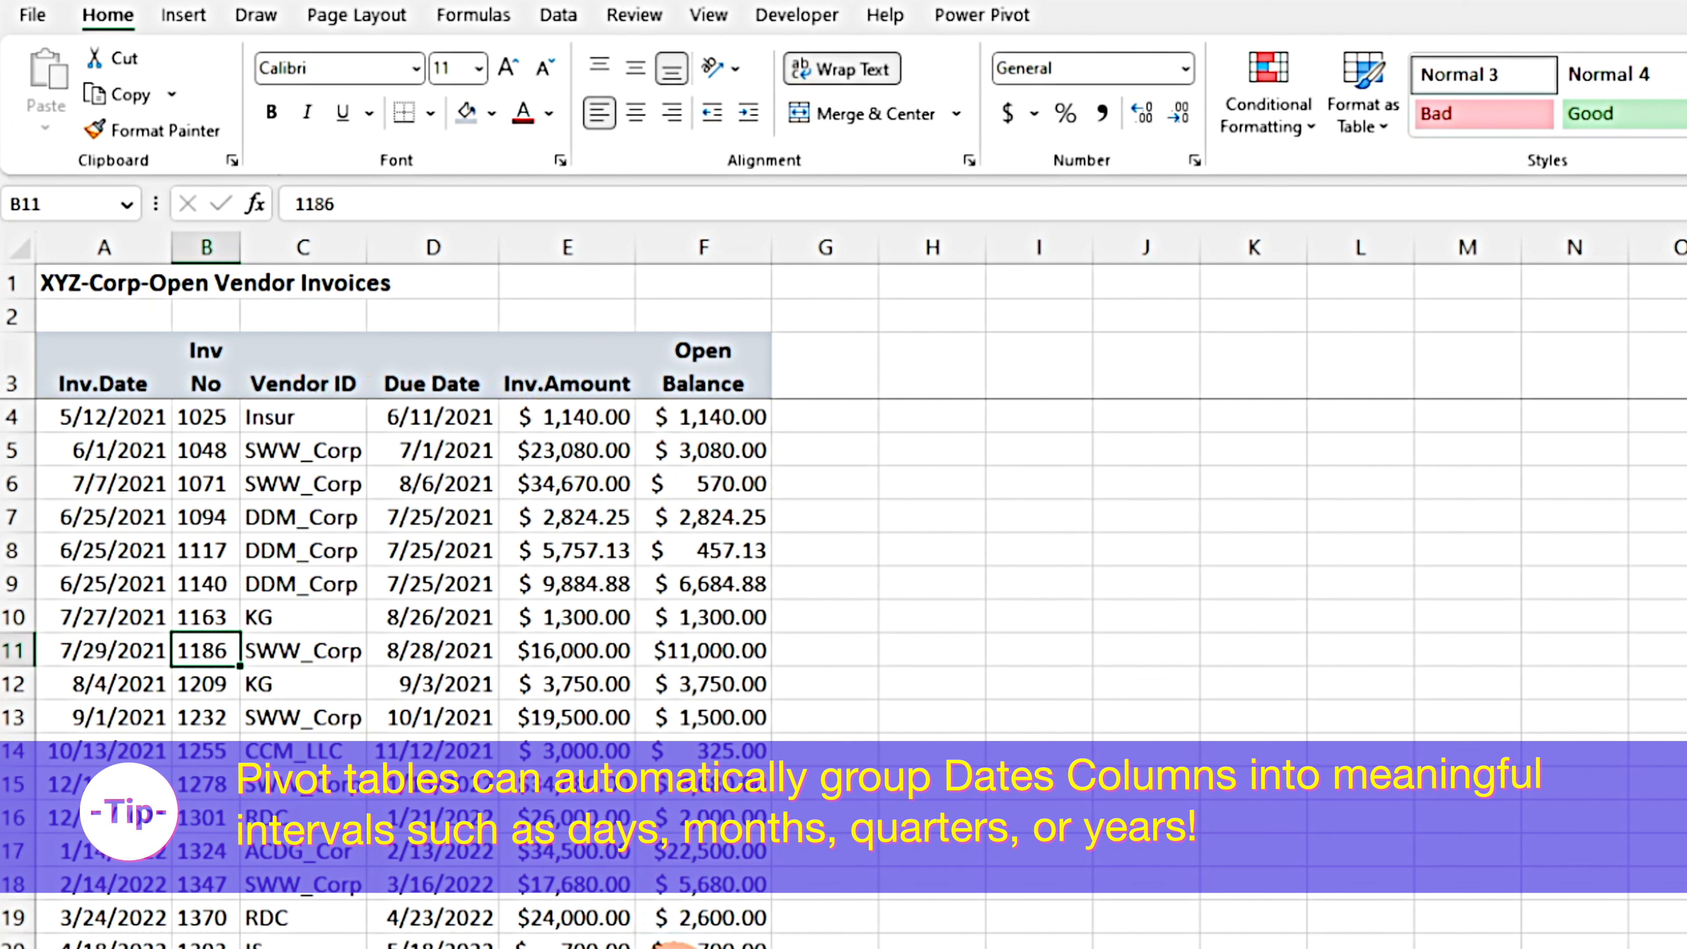
Look through the XYZ-Corp open vendor invoices down to the last record
left_click(672, 946)
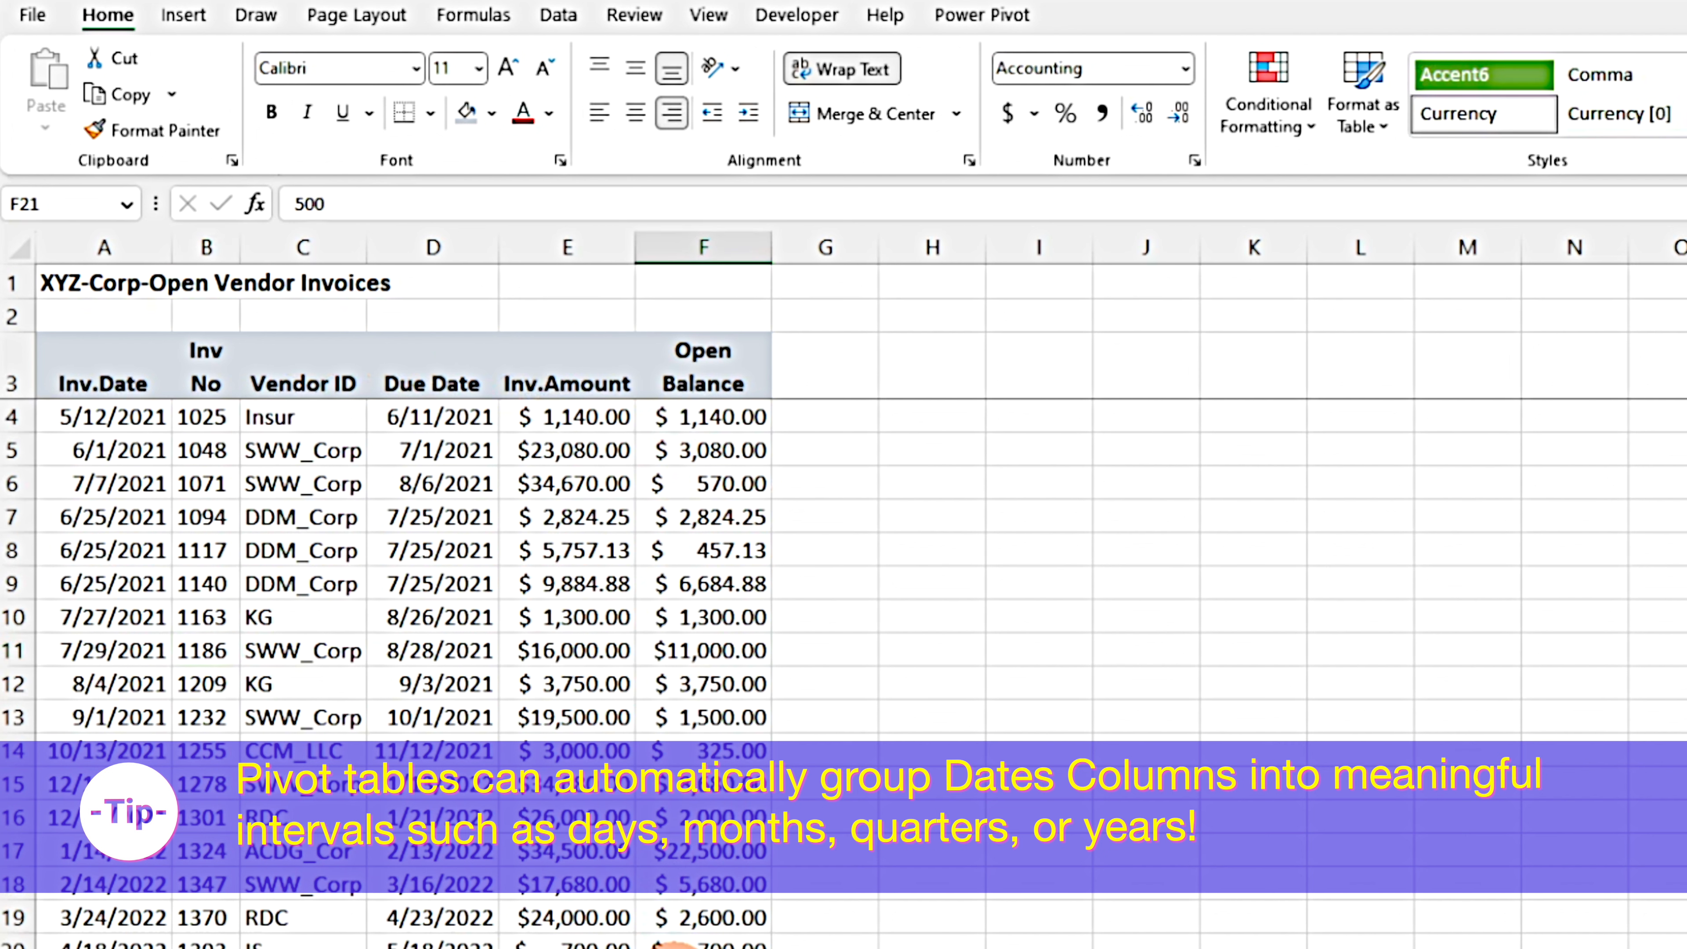
scroll(673, 945, "down", 7)
scroll(672, 946, "down", 5)
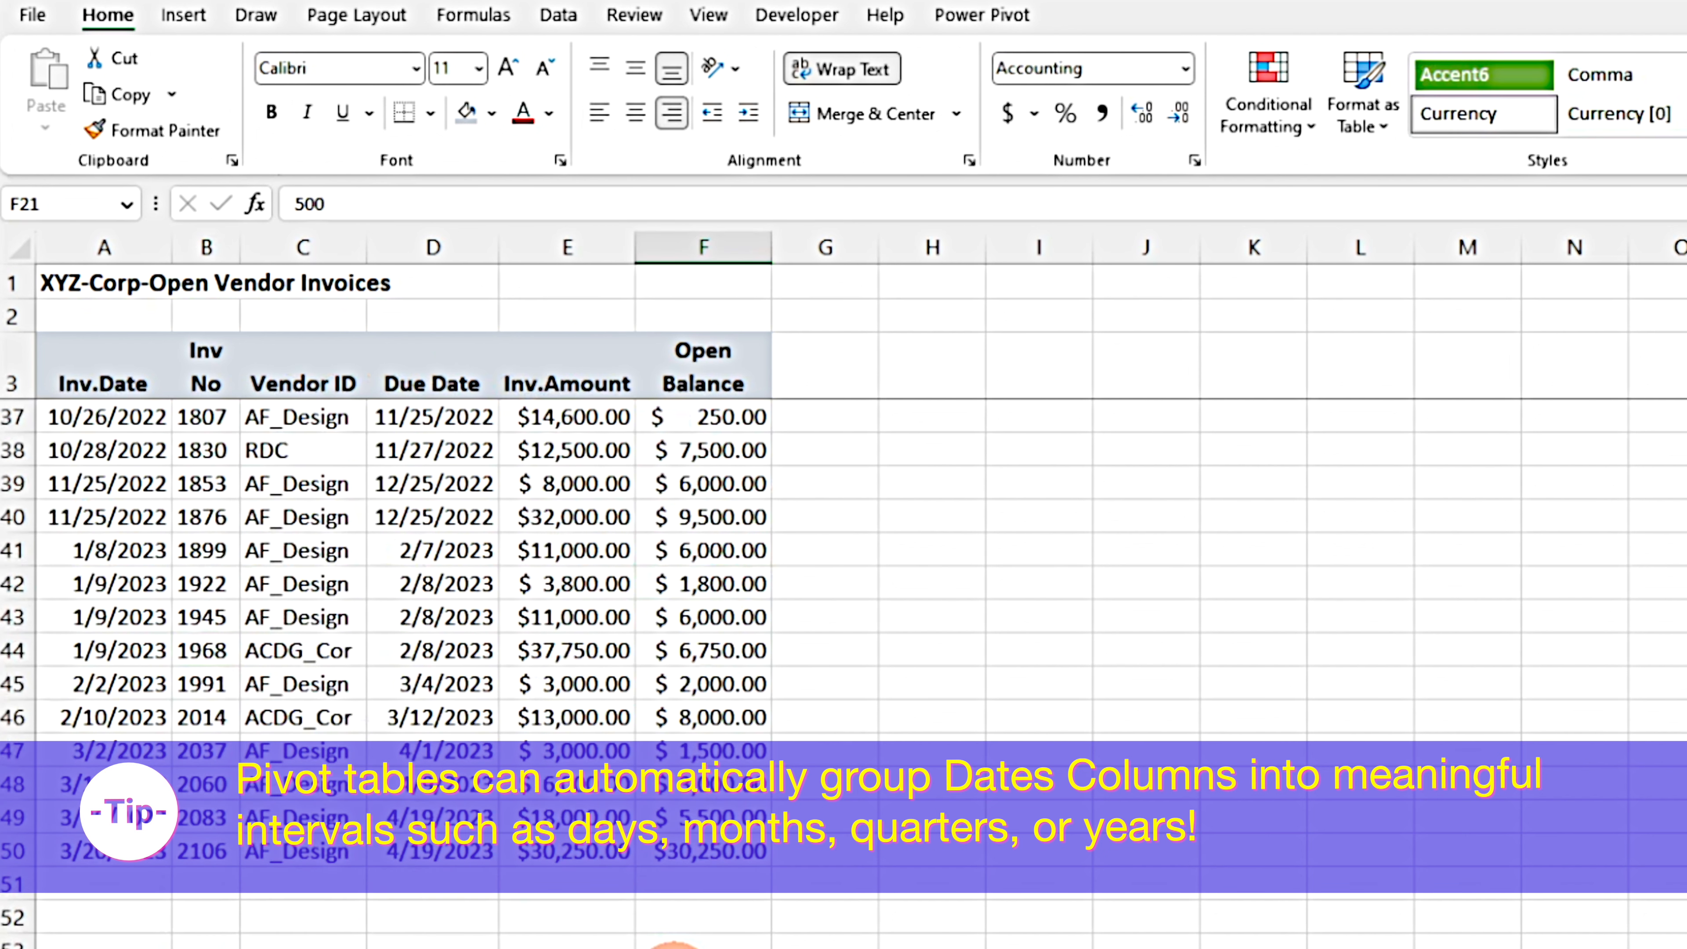
Create a PivotTable from the open vendor invoices range A3:F50 on a new worksheet
scroll(672, 945, "up", 12)
left_click(257, 467)
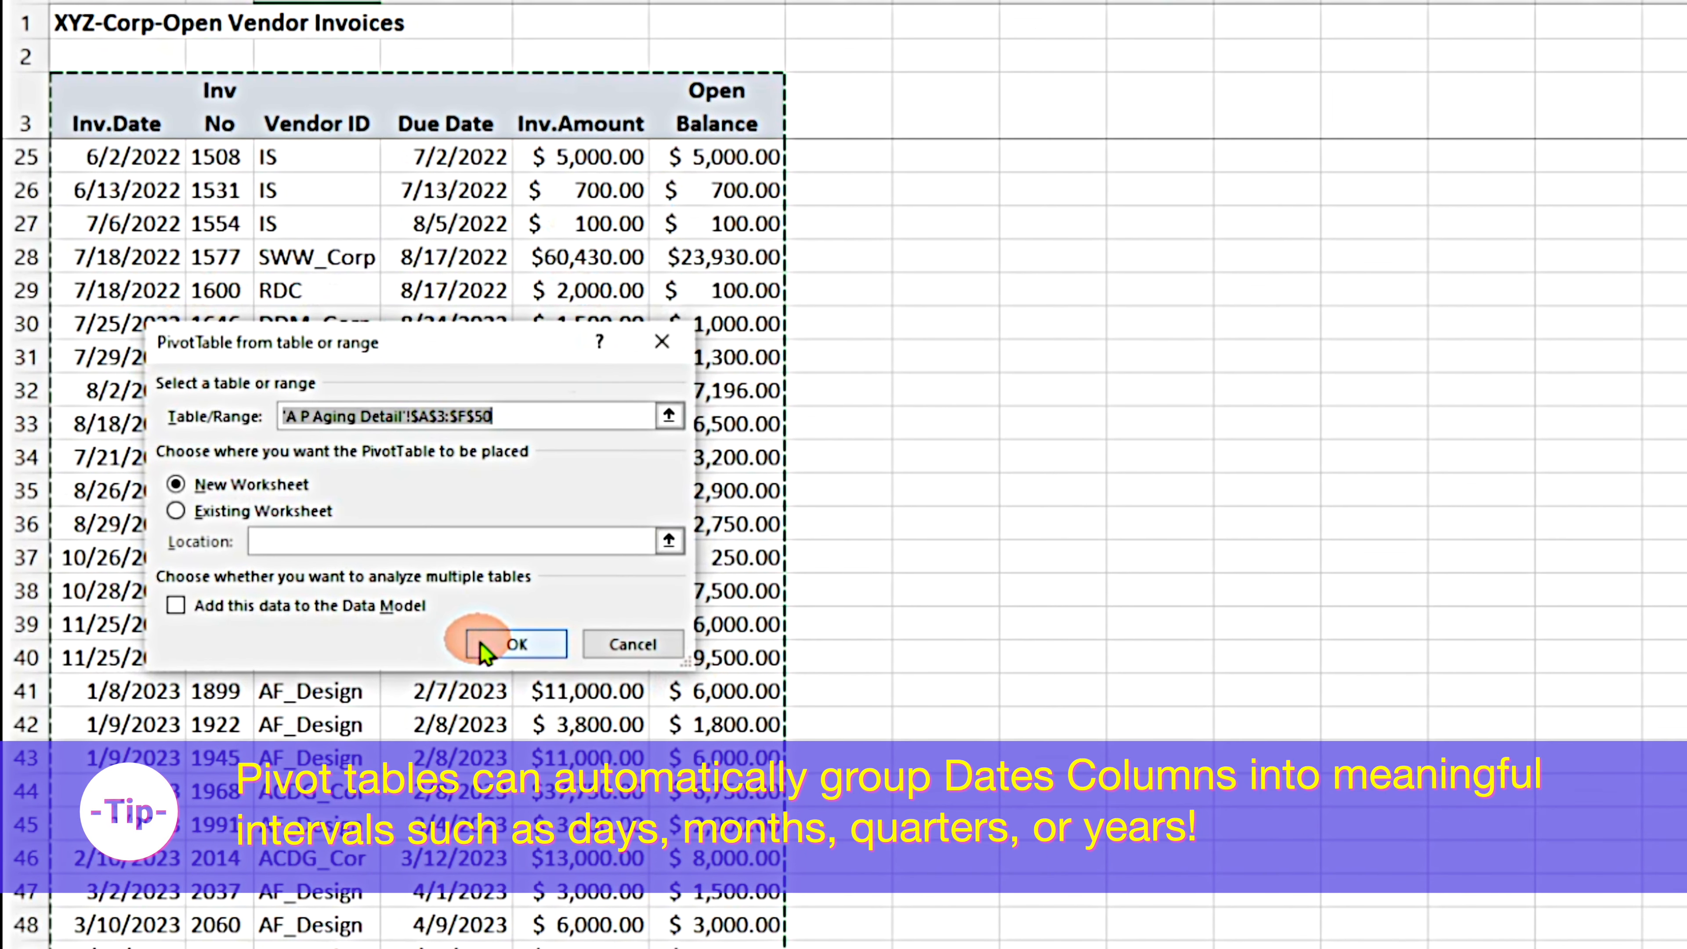
left_click(516, 645)
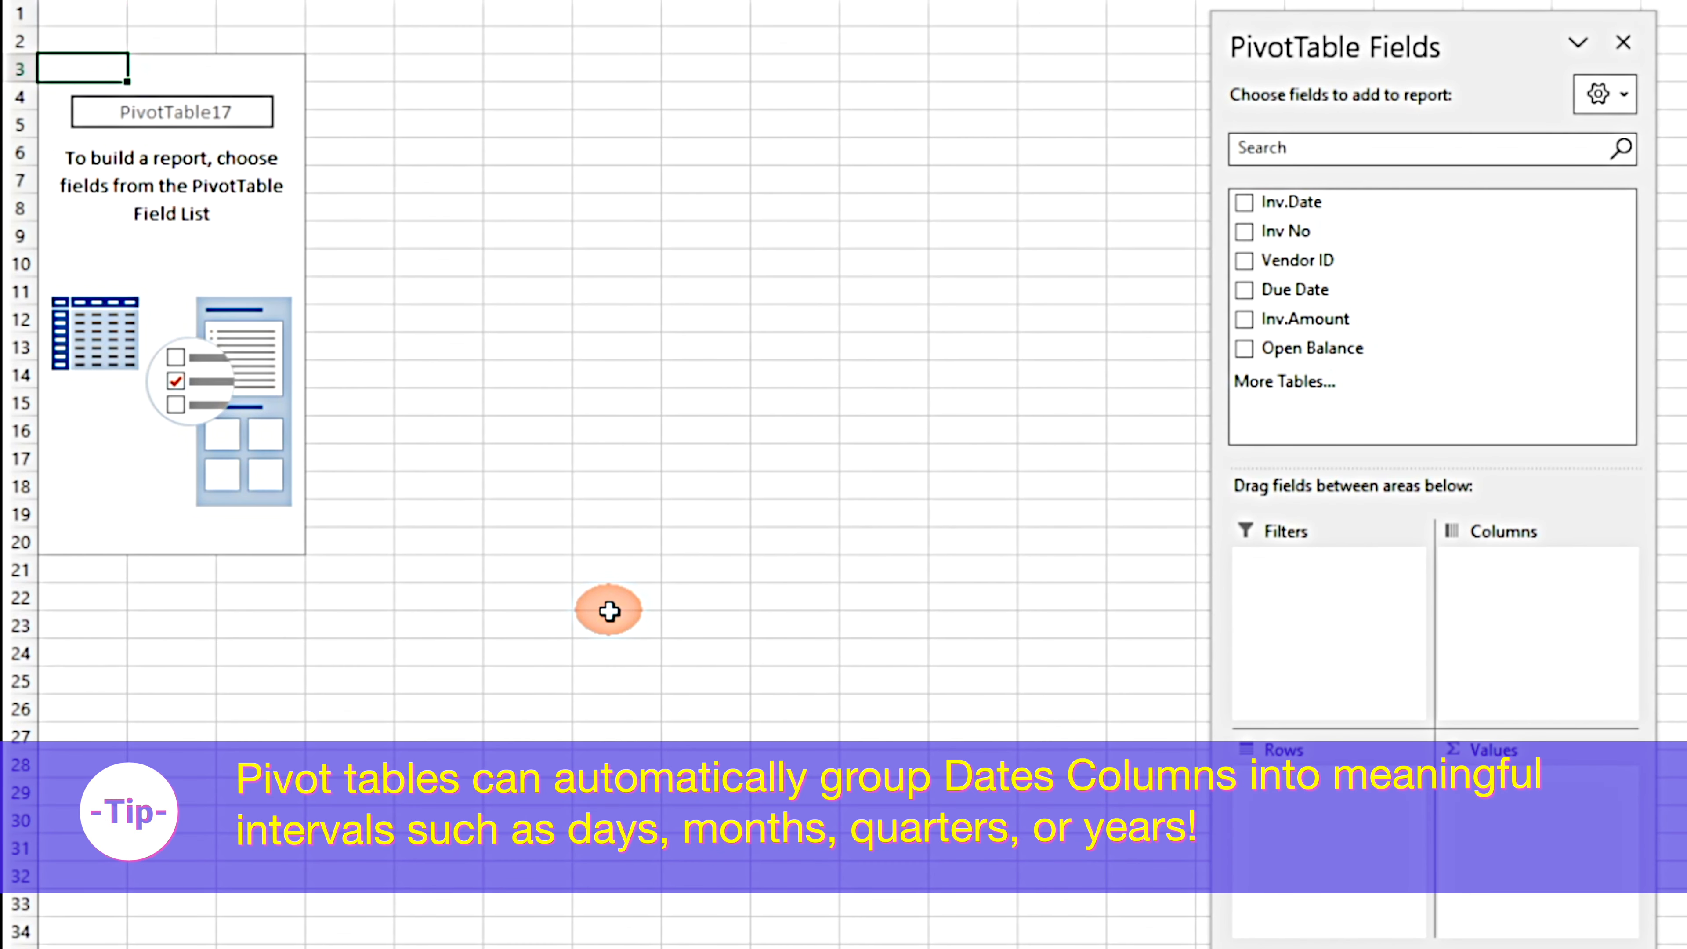
Rename the summed Open Balance value field, shown by Vendor ID, to "Open Bal($)"
type("Open ")
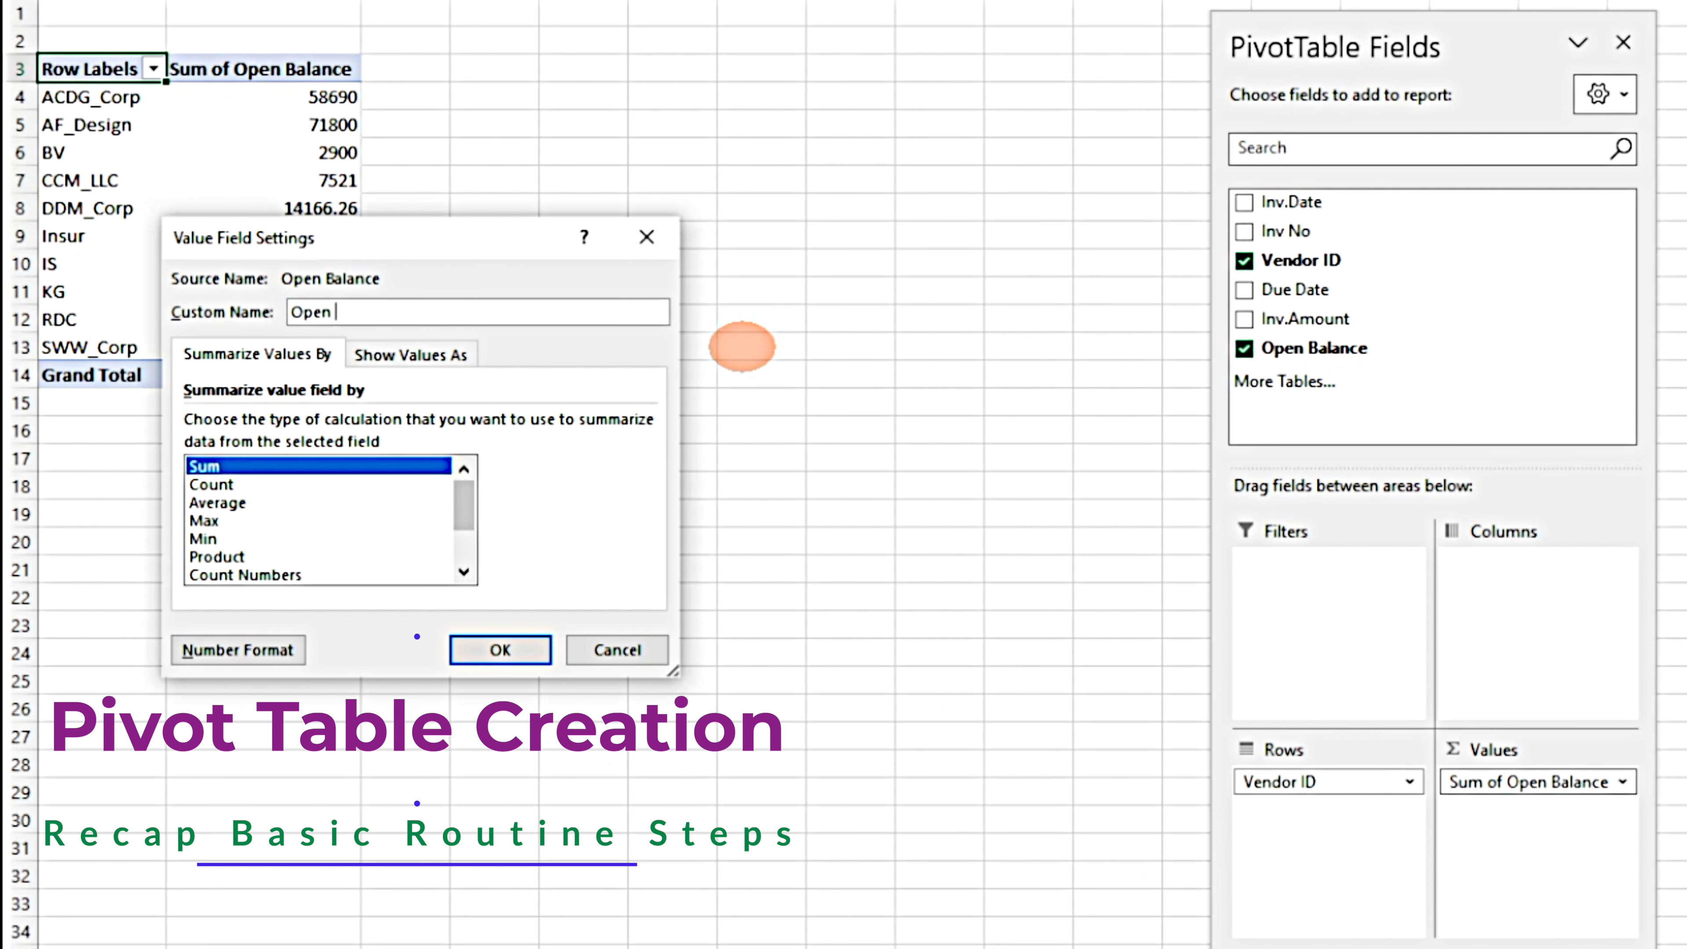
type("Bal($)")
key("Return")
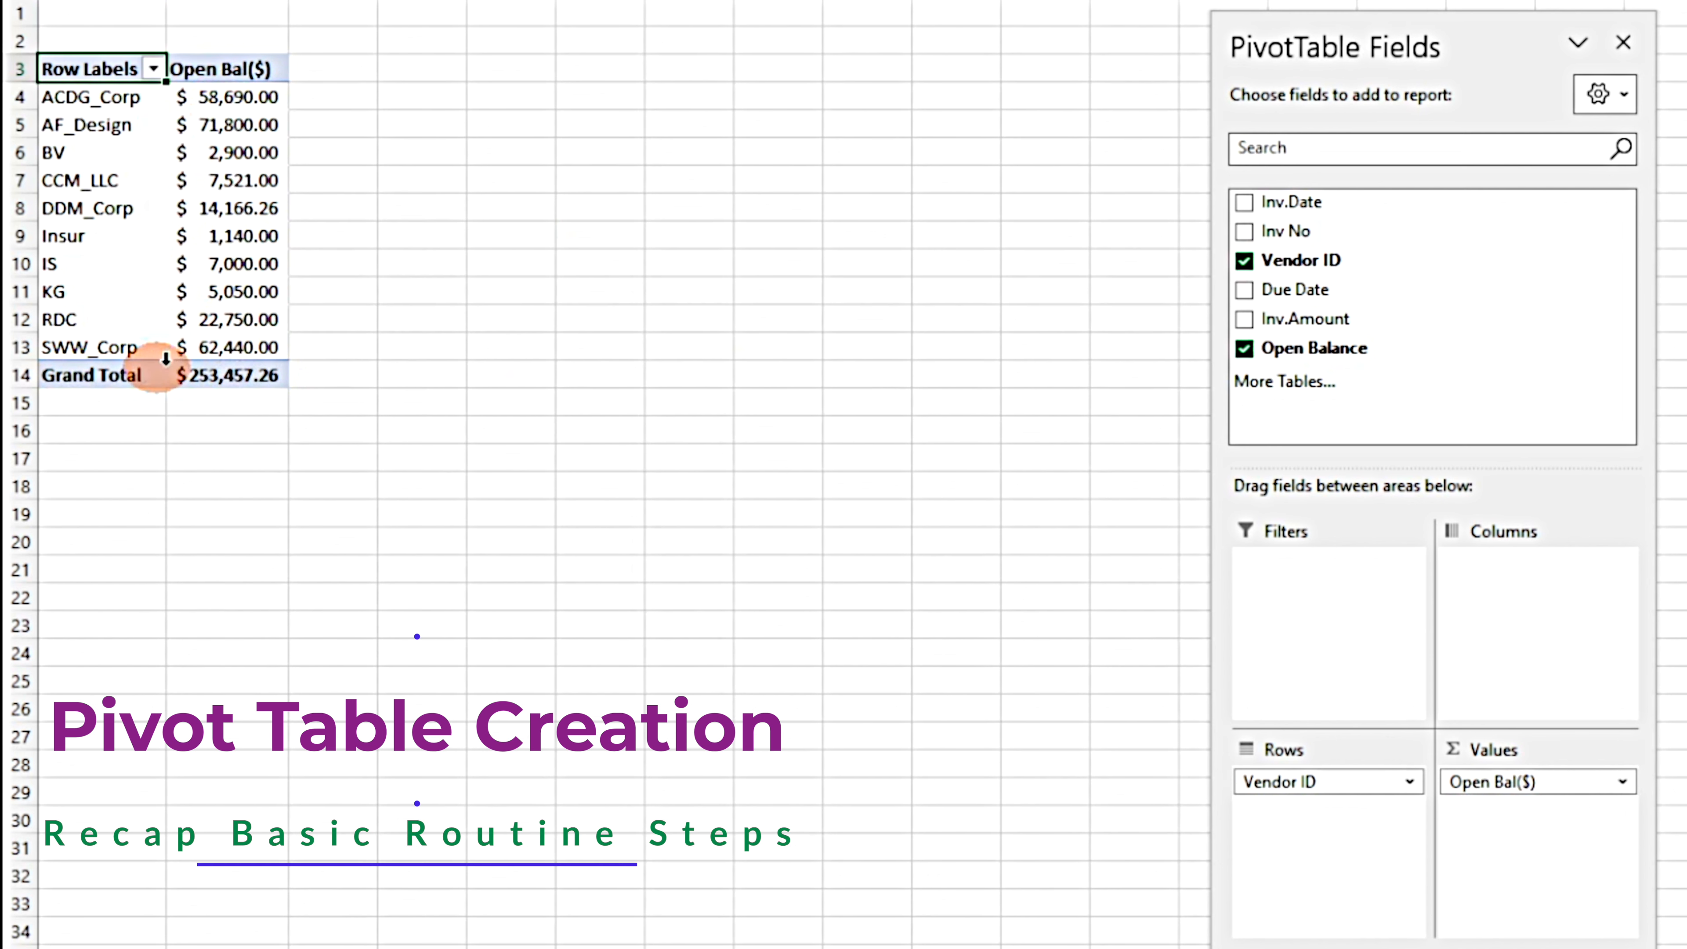
Group the open balances by Due Date in the rows with Vendor ID as the last row field, and expand the year 2021
left_click_drag(1295, 289, 1259, 835)
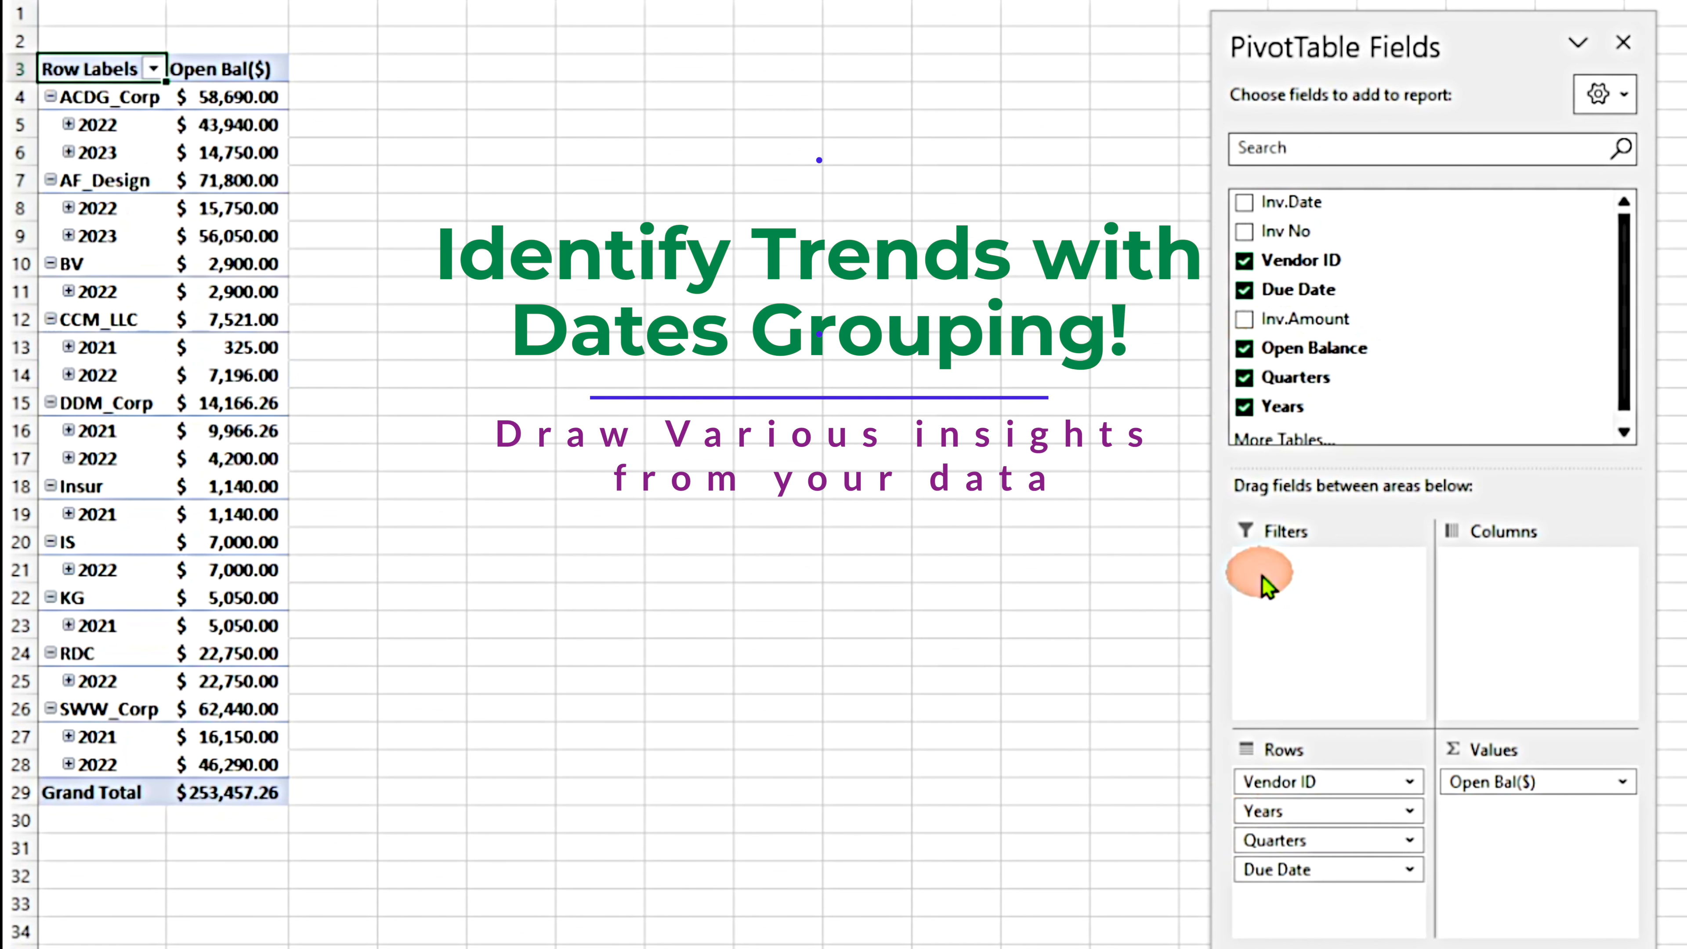
scroll(1310, 374, "down", 1)
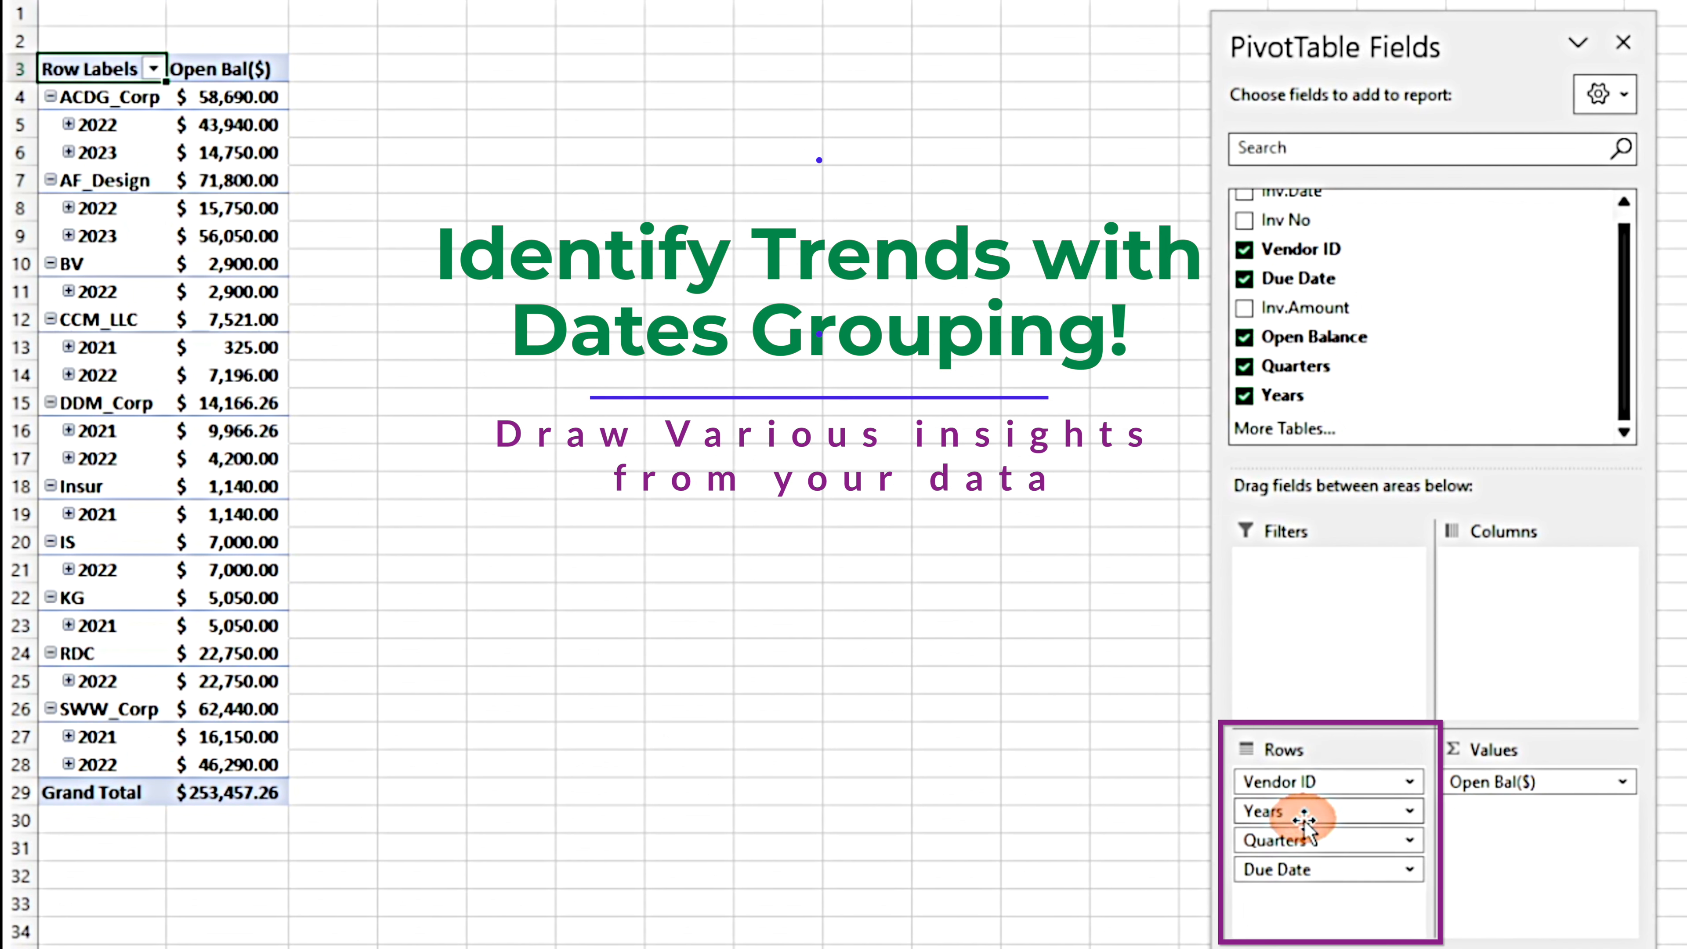
left_click_drag(1316, 781, 1319, 887)
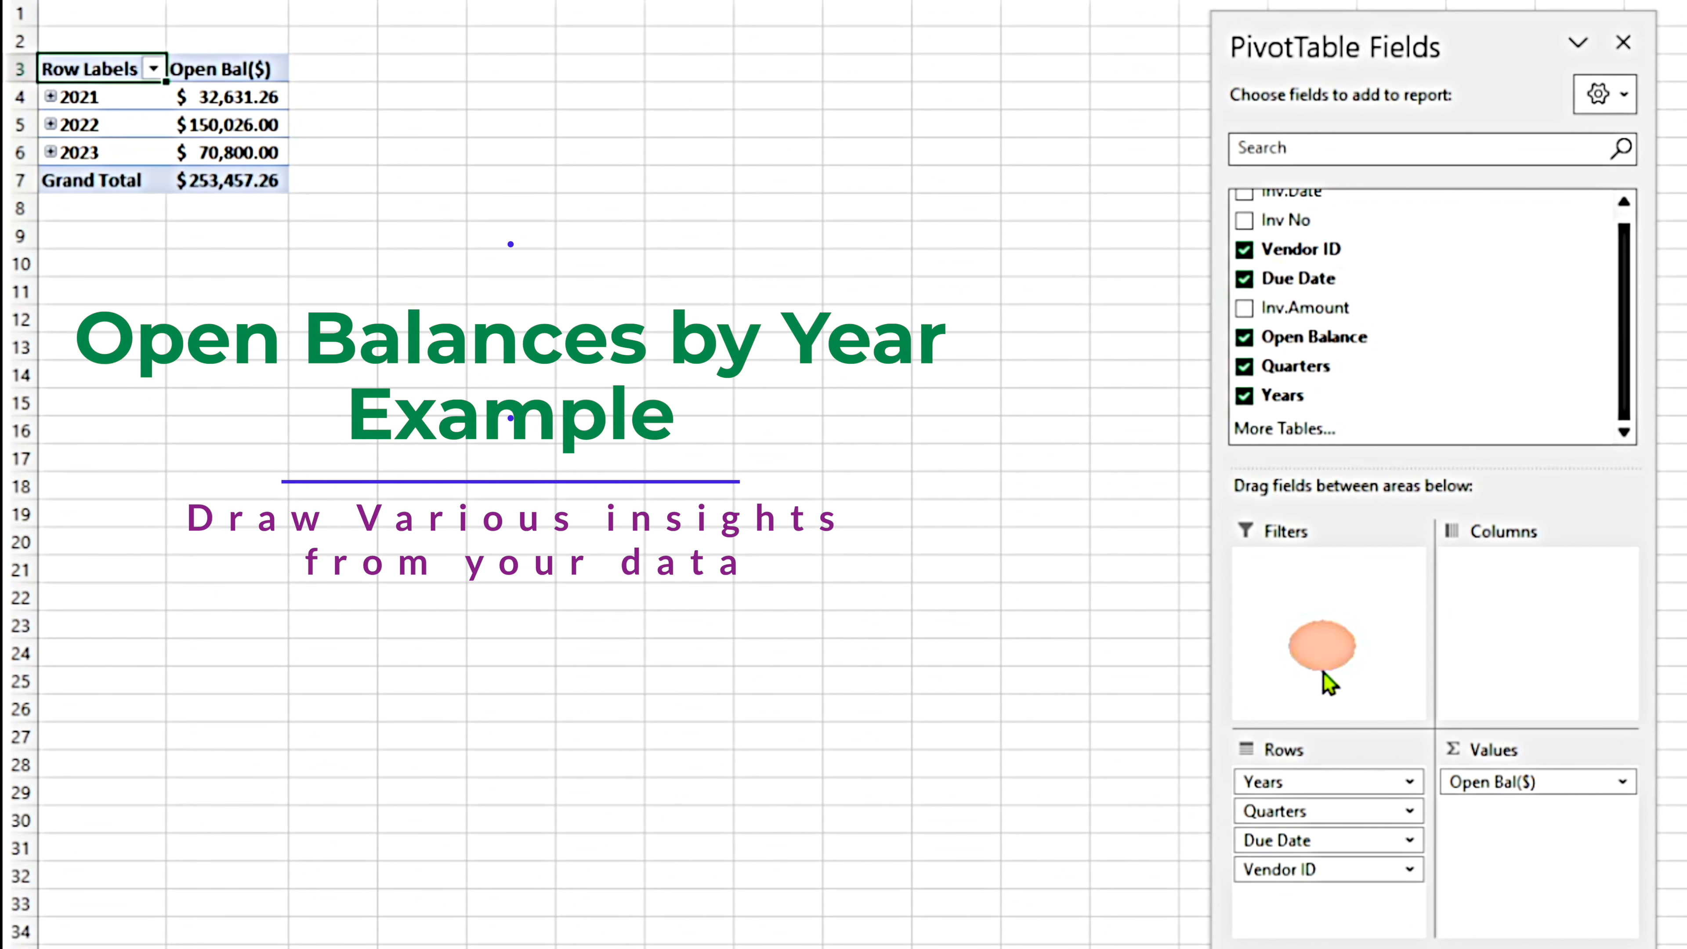
left_click(50, 97)
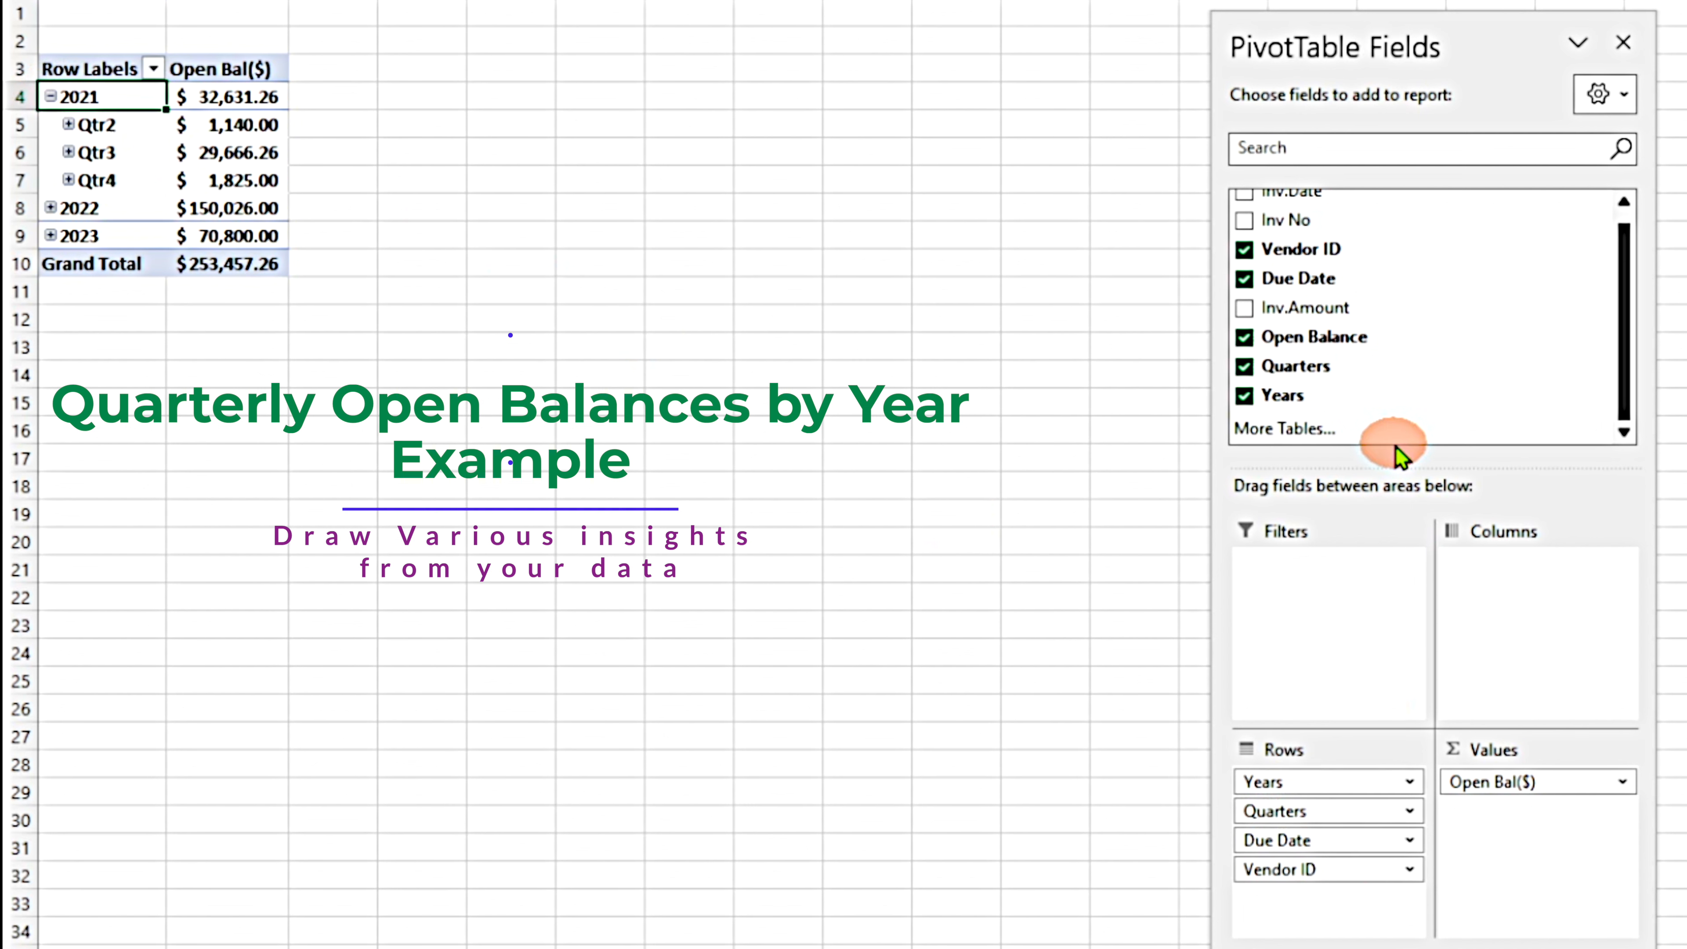
Show Years across the columns, move it to the filters instead, and place Quarters in the columns
left_click_drag(1305, 784, 1528, 572)
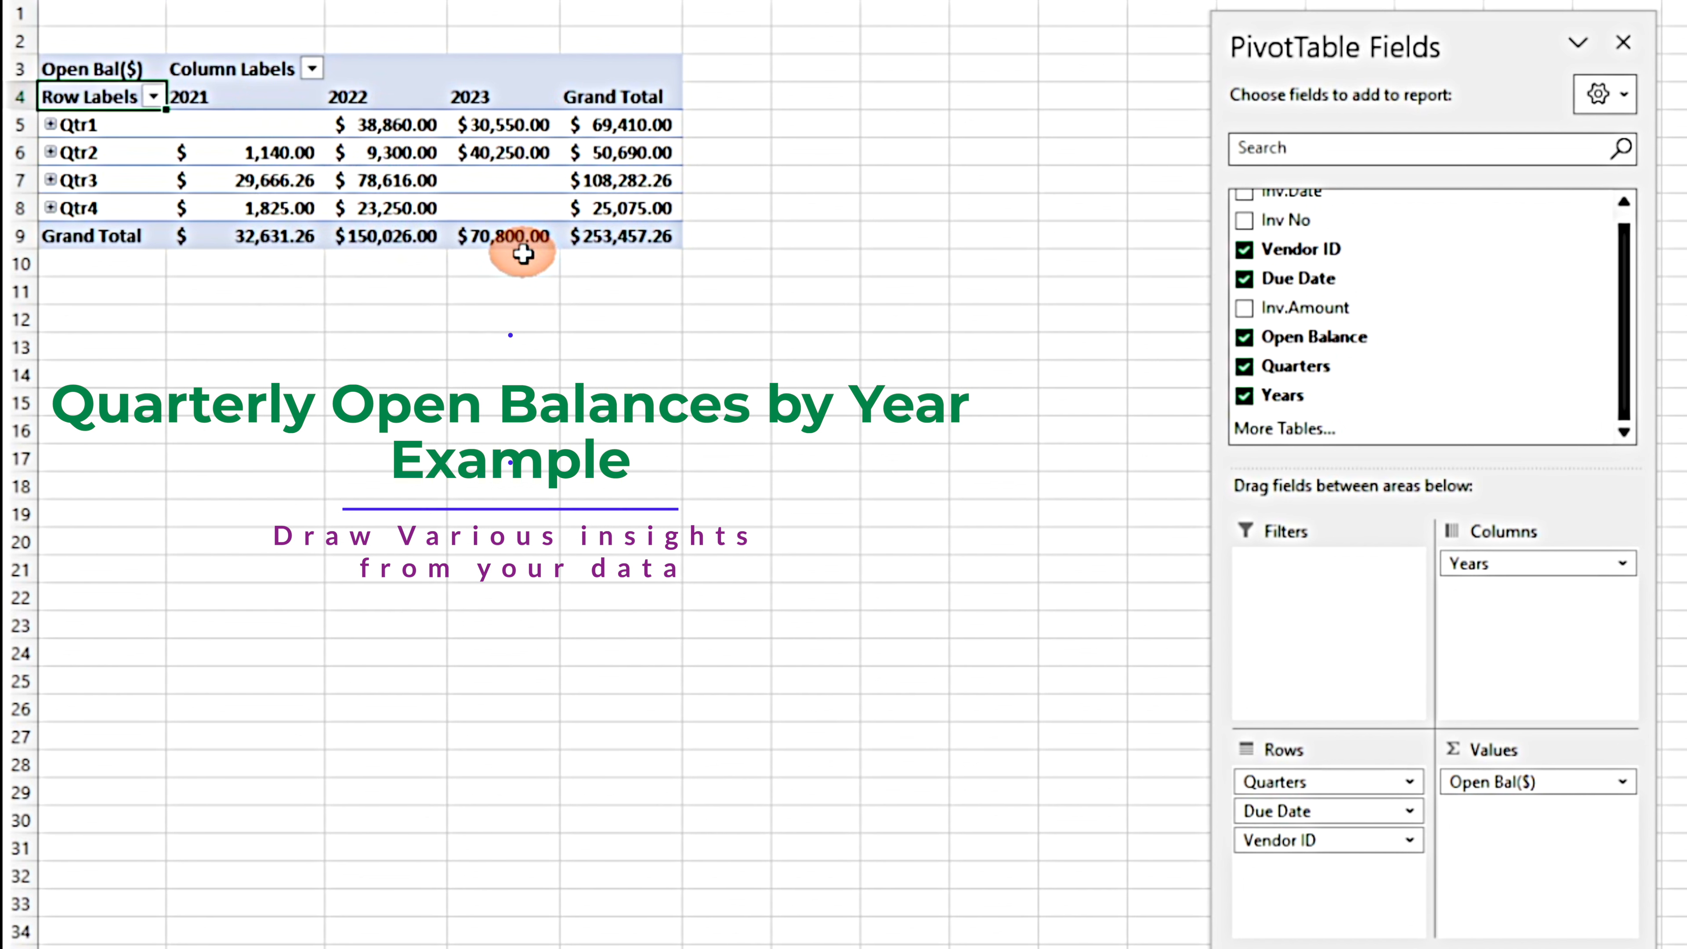
left_click_drag(1538, 563, 1257, 628)
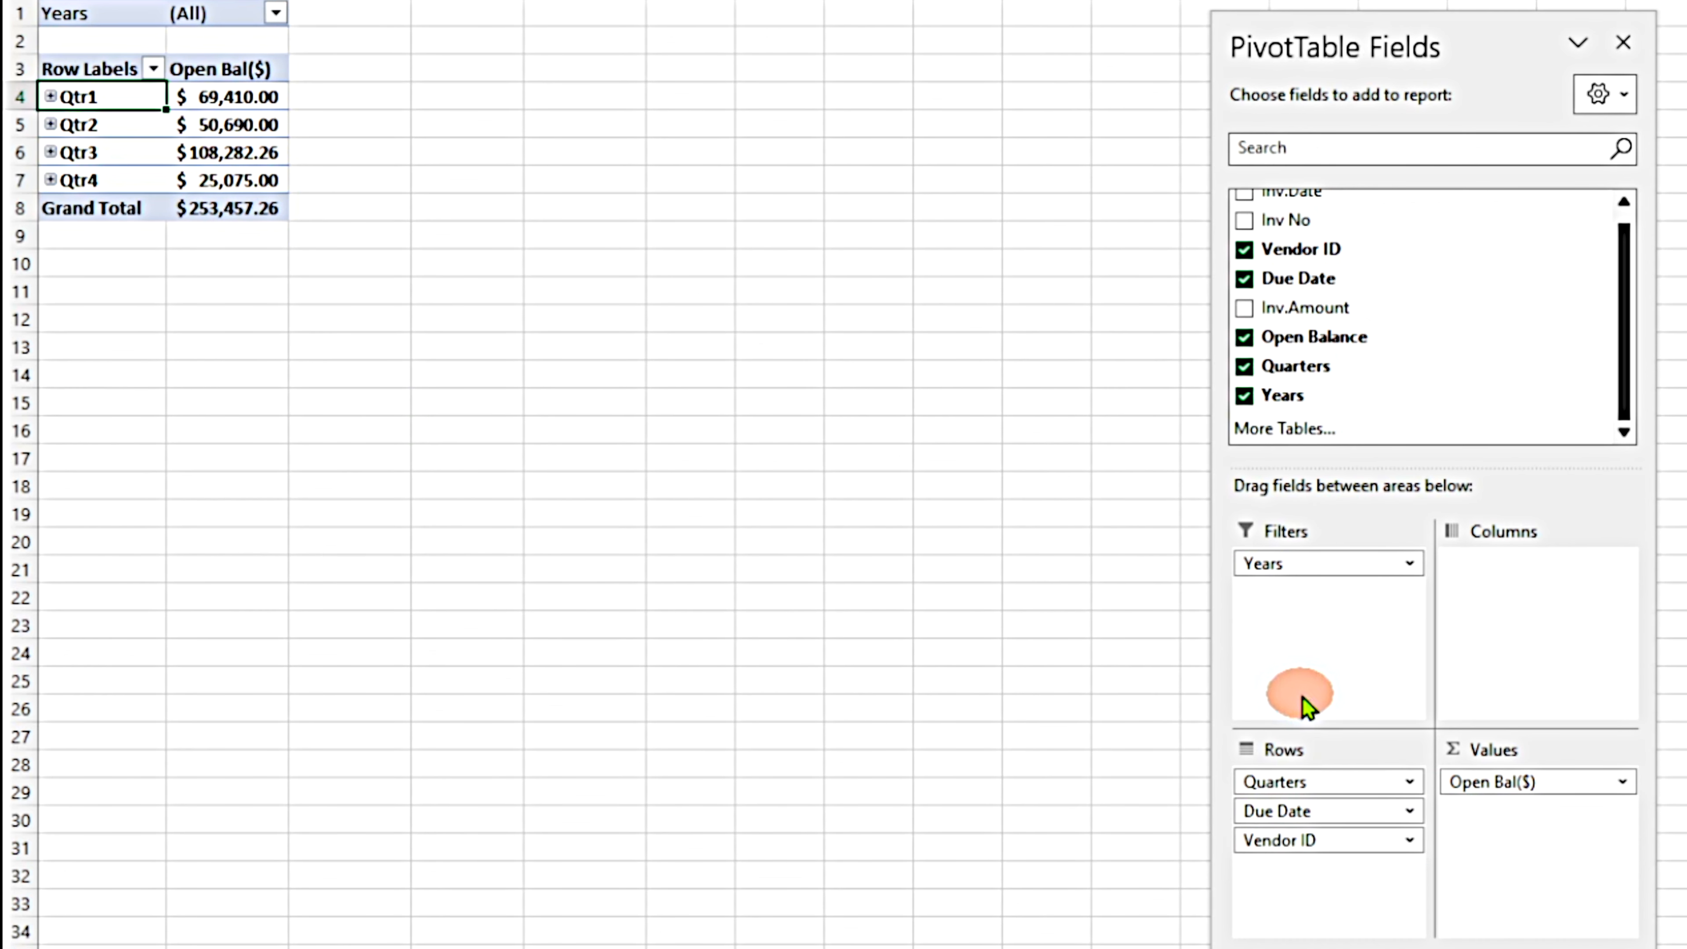
left_click_drag(1302, 779, 1552, 625)
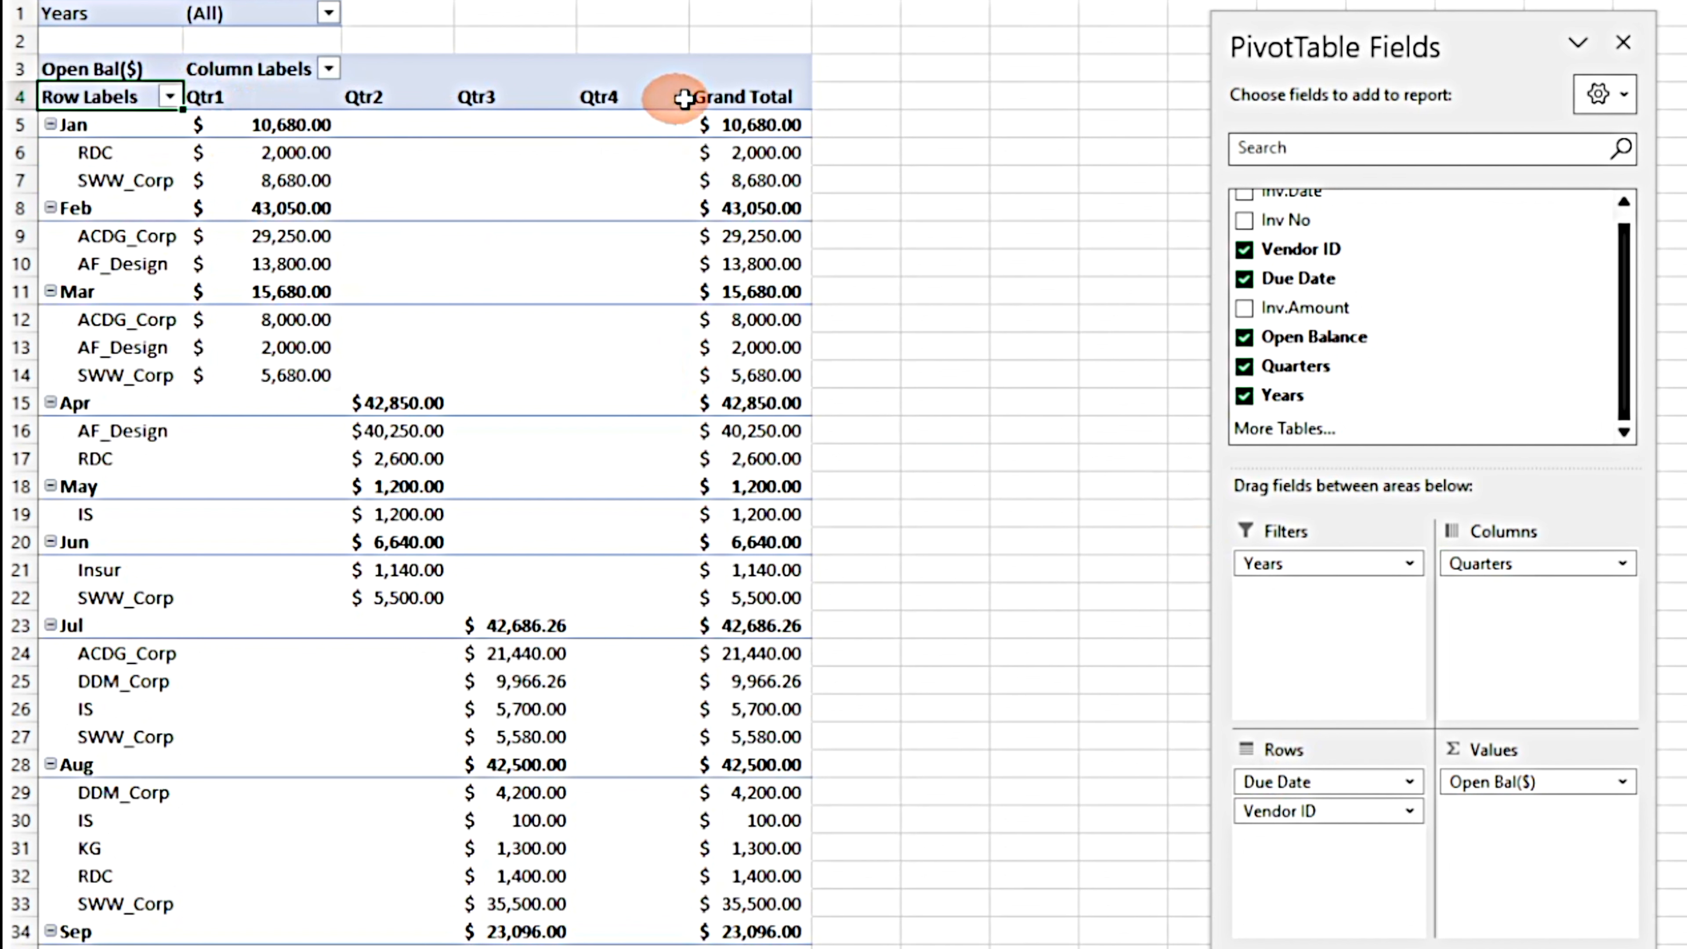
Collapse the entire Due Date field so that only the months are listed without their vendors
left_click(66, 126)
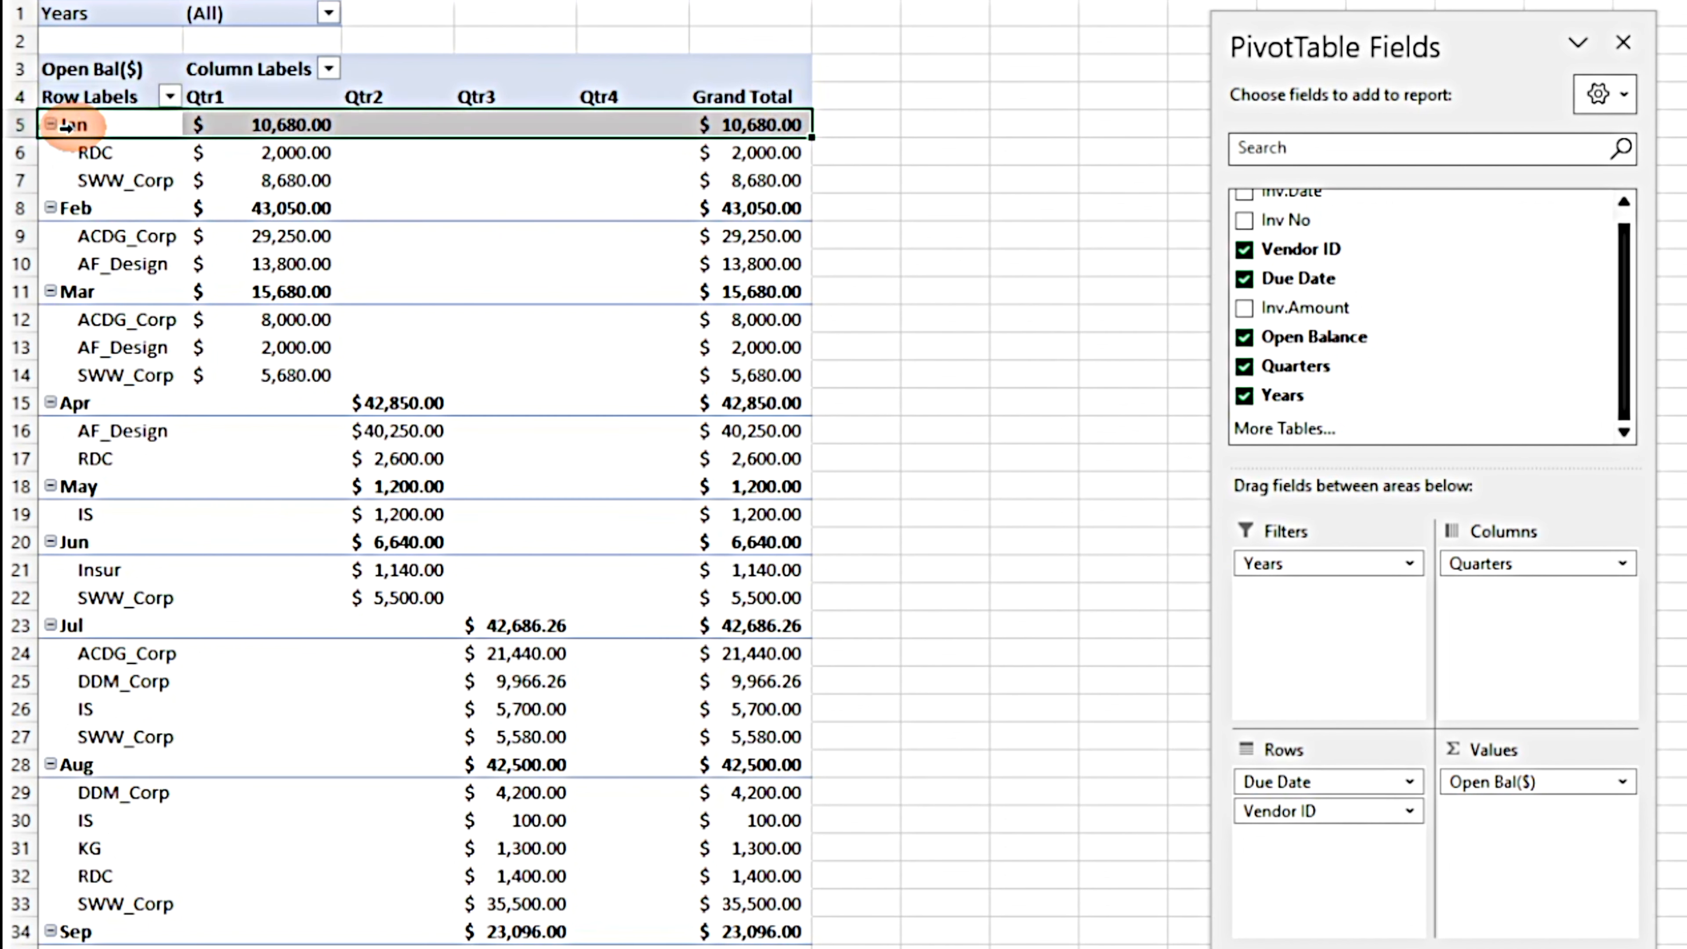
right_click(66, 126)
mouse_move(233, 450)
left_click(472, 570)
left_click(121, 237)
left_click(102, 129)
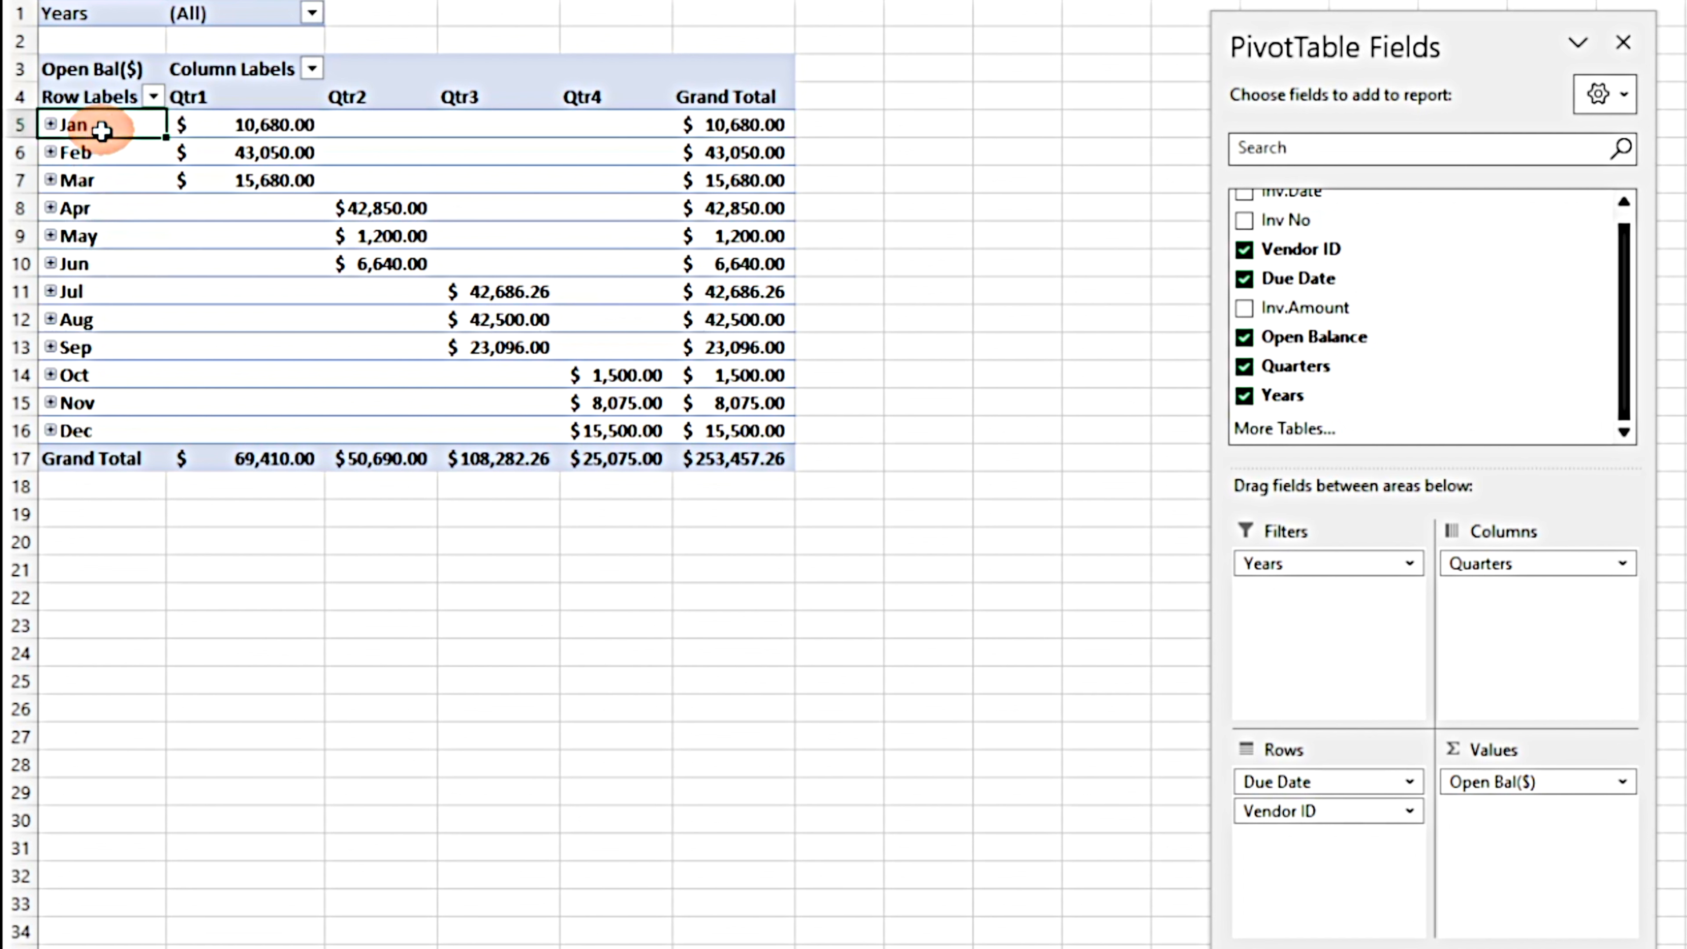
Filter the PivotTable's Years to 2022
left_click(313, 13)
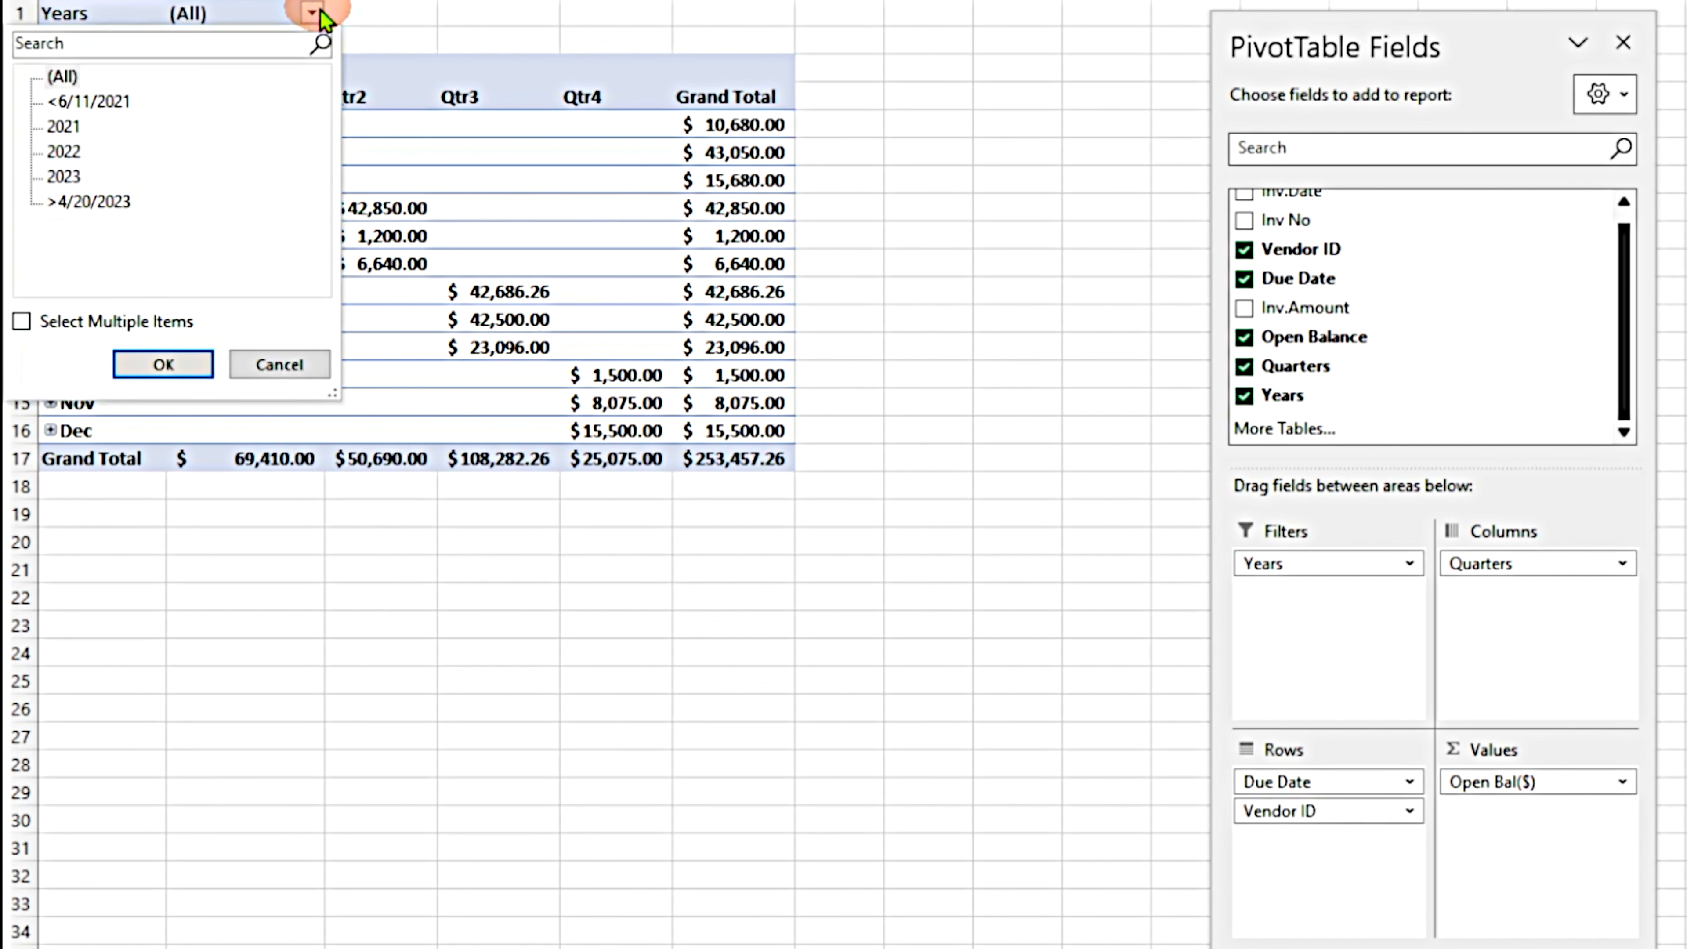
left_click(150, 103)
left_click(64, 152)
left_click(164, 364)
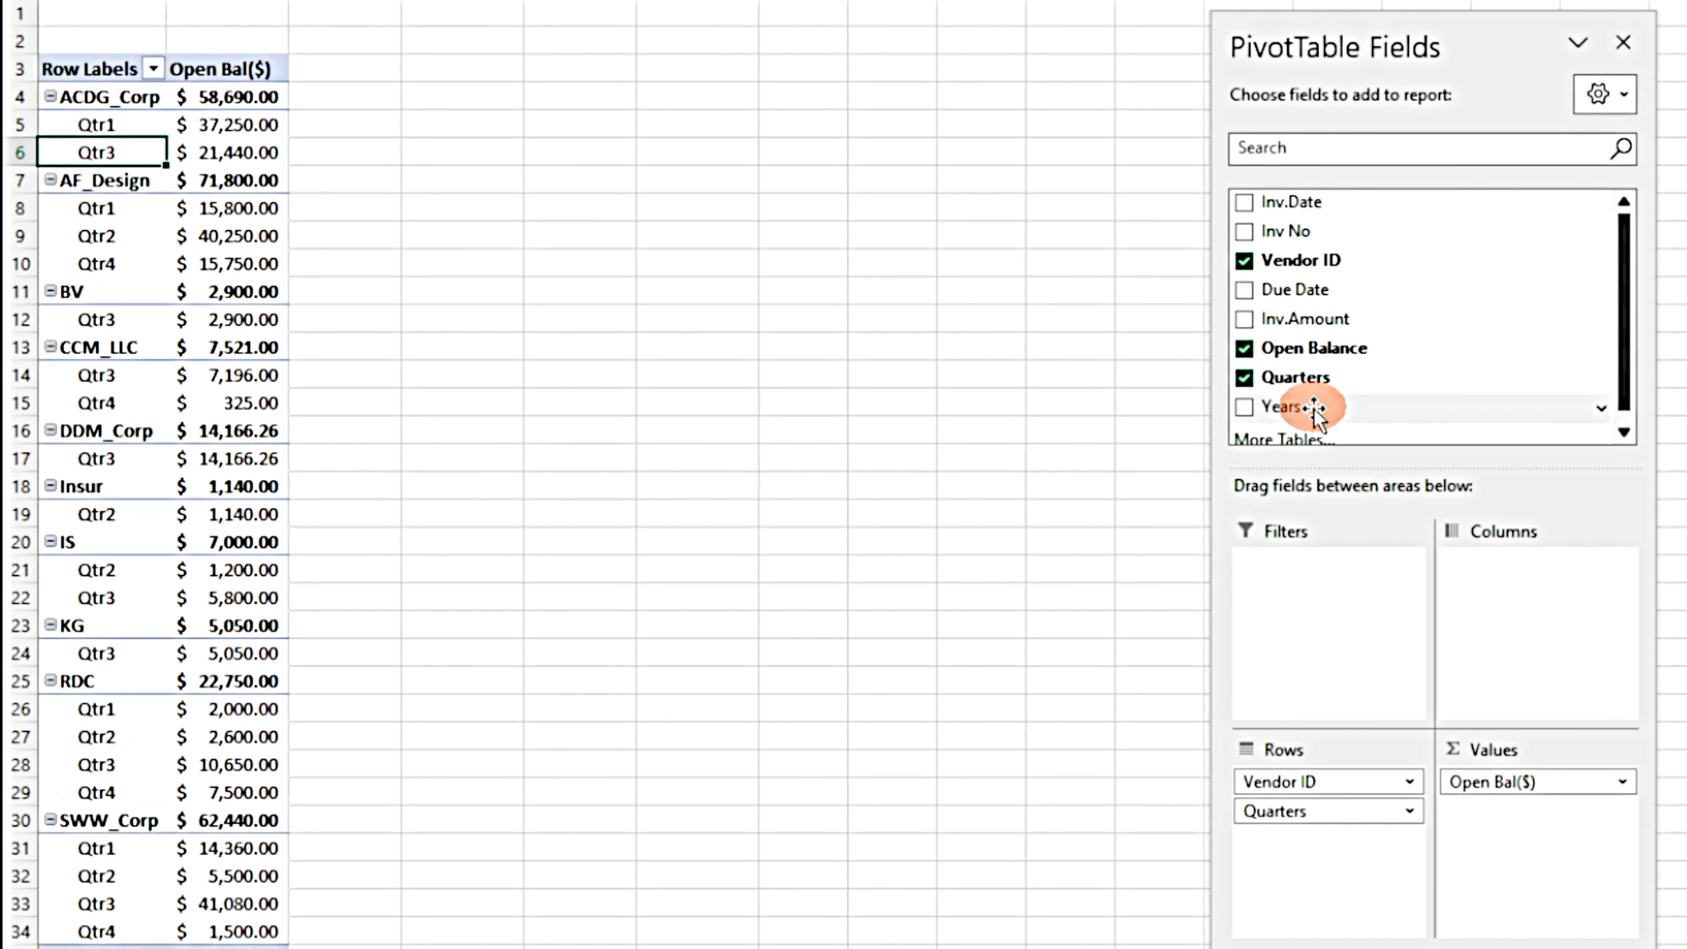
Rearrange the PivotTable with Due Date in the columns, Quarters removed, and Years moved from the filters to above Vendor ID in the rows
left_click_drag(1265, 407, 1297, 485)
left_click_drag(1298, 486, 1323, 591)
left_click(1245, 378)
left_click_drag(1295, 290, 1528, 592)
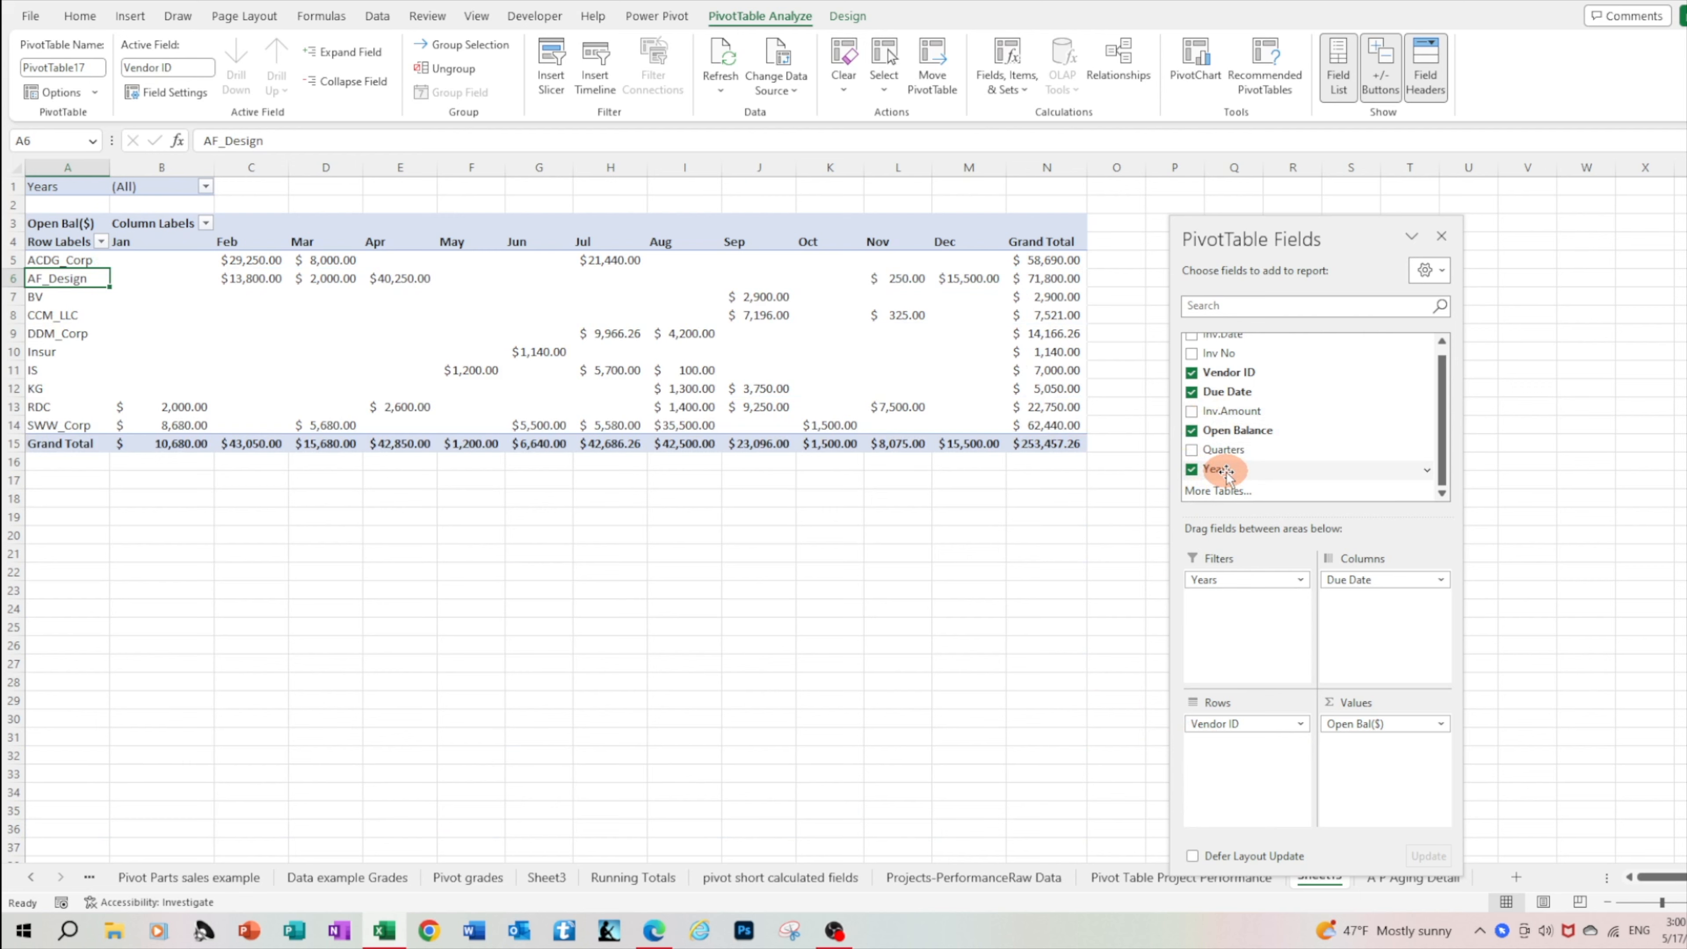
left_click_drag(1228, 473, 1226, 718)
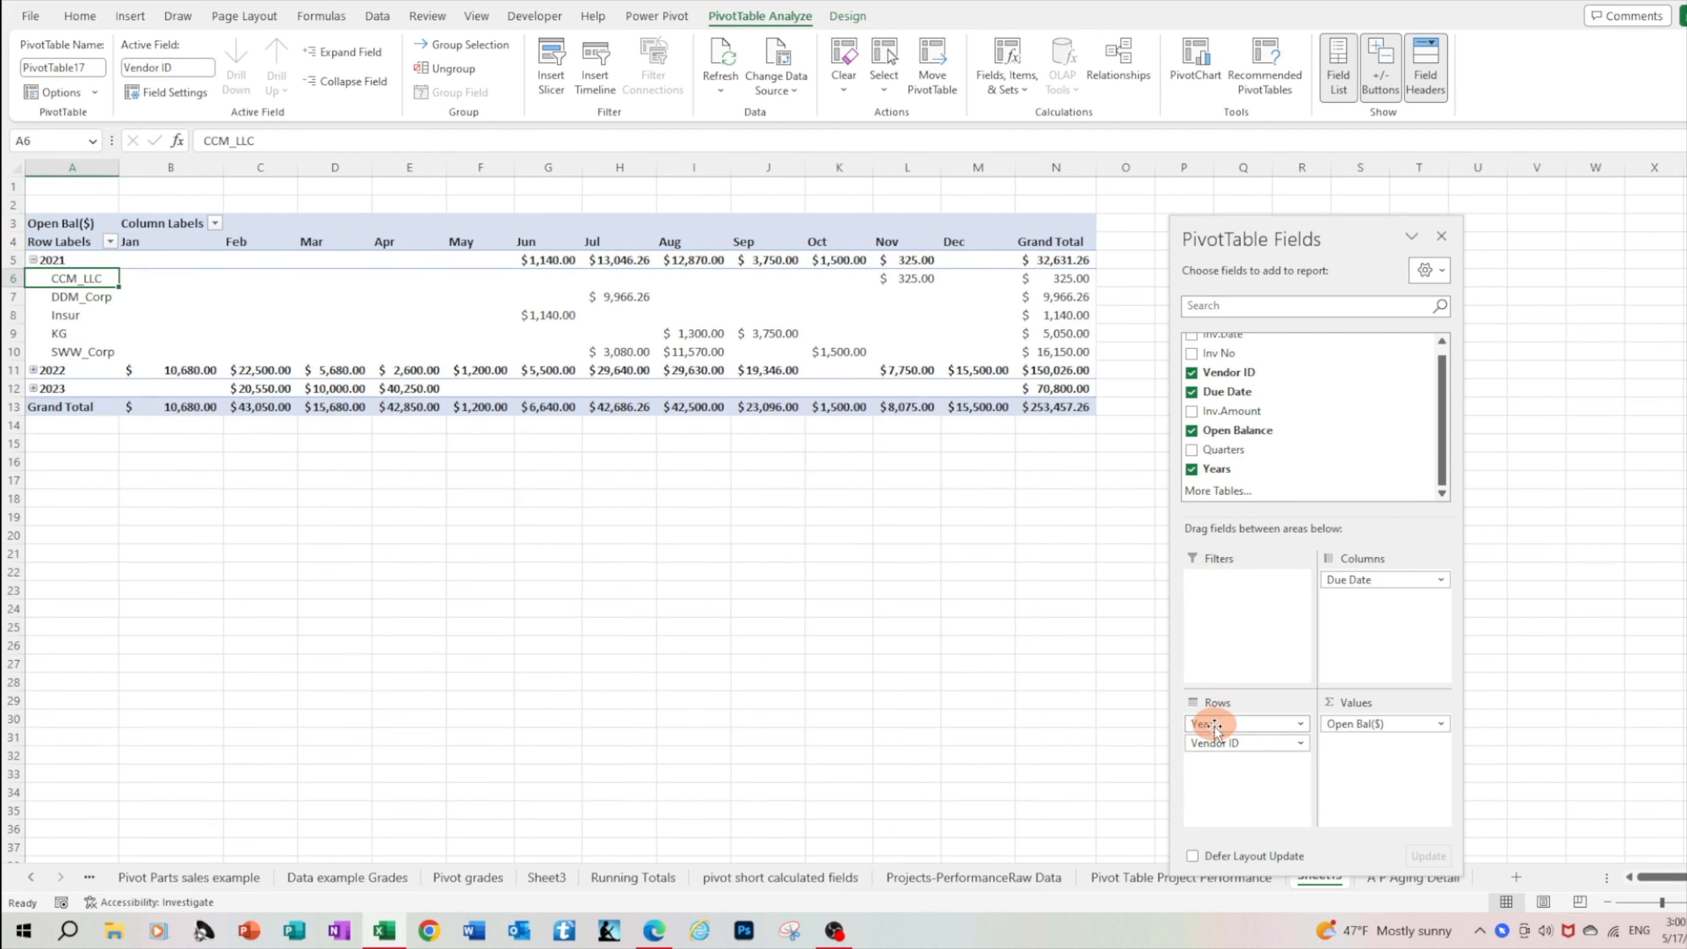
Ungroup the PivotTable's dates and open the Data settings in Excel Options
right_click(93, 163)
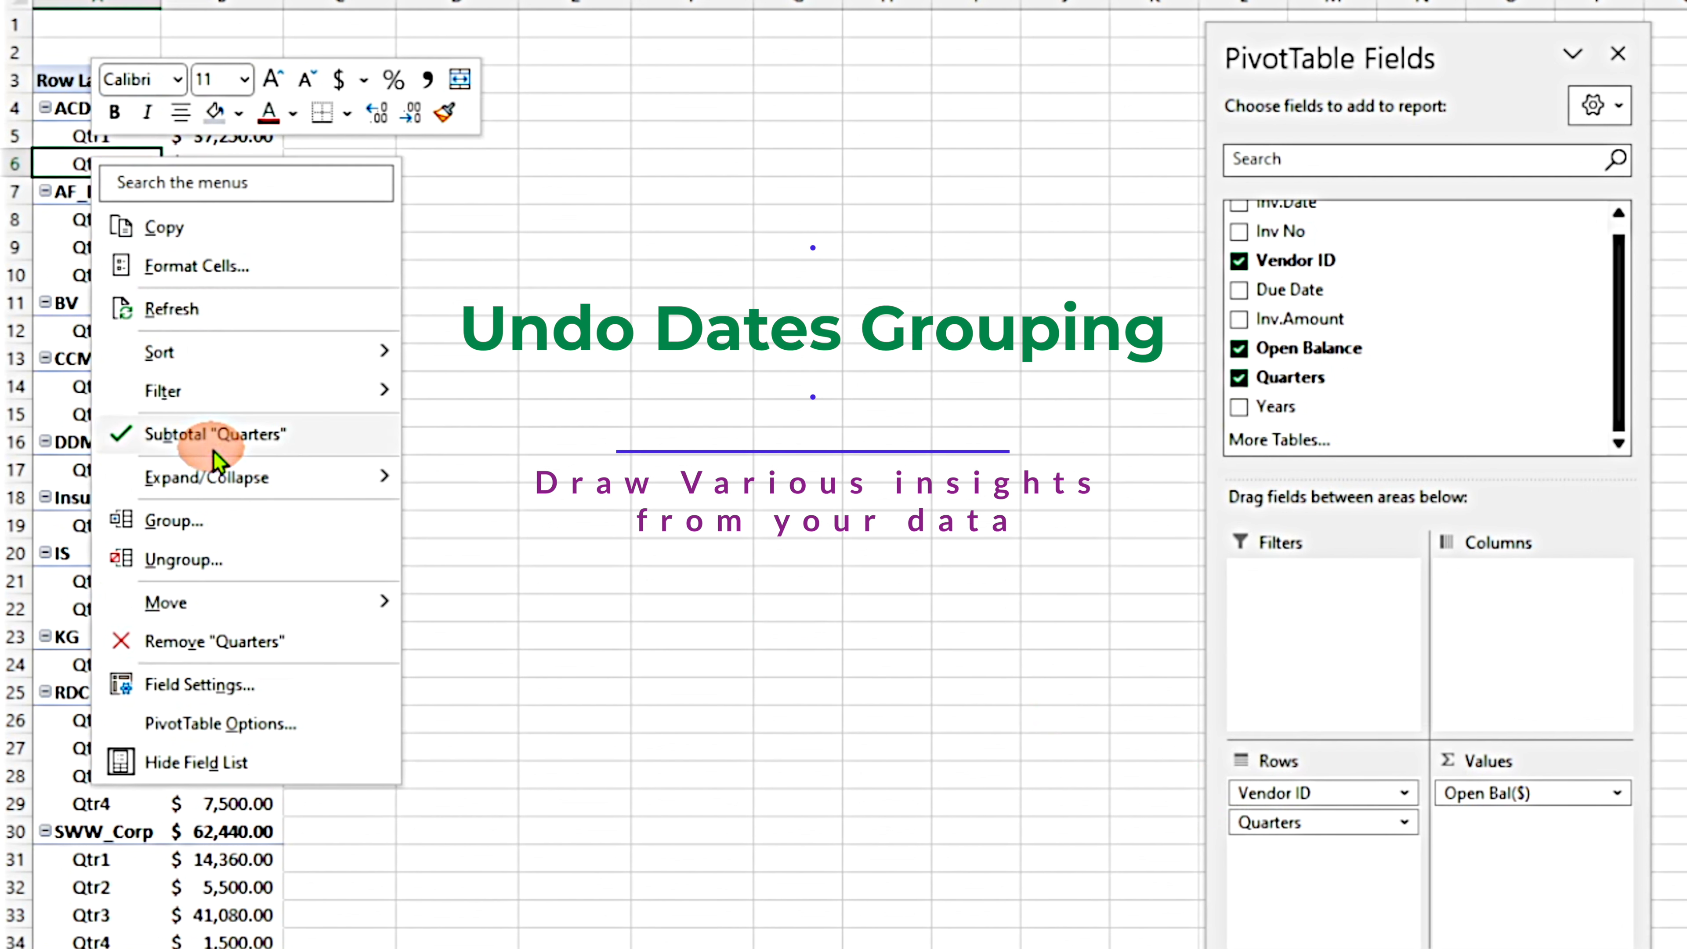
left_click(209, 560)
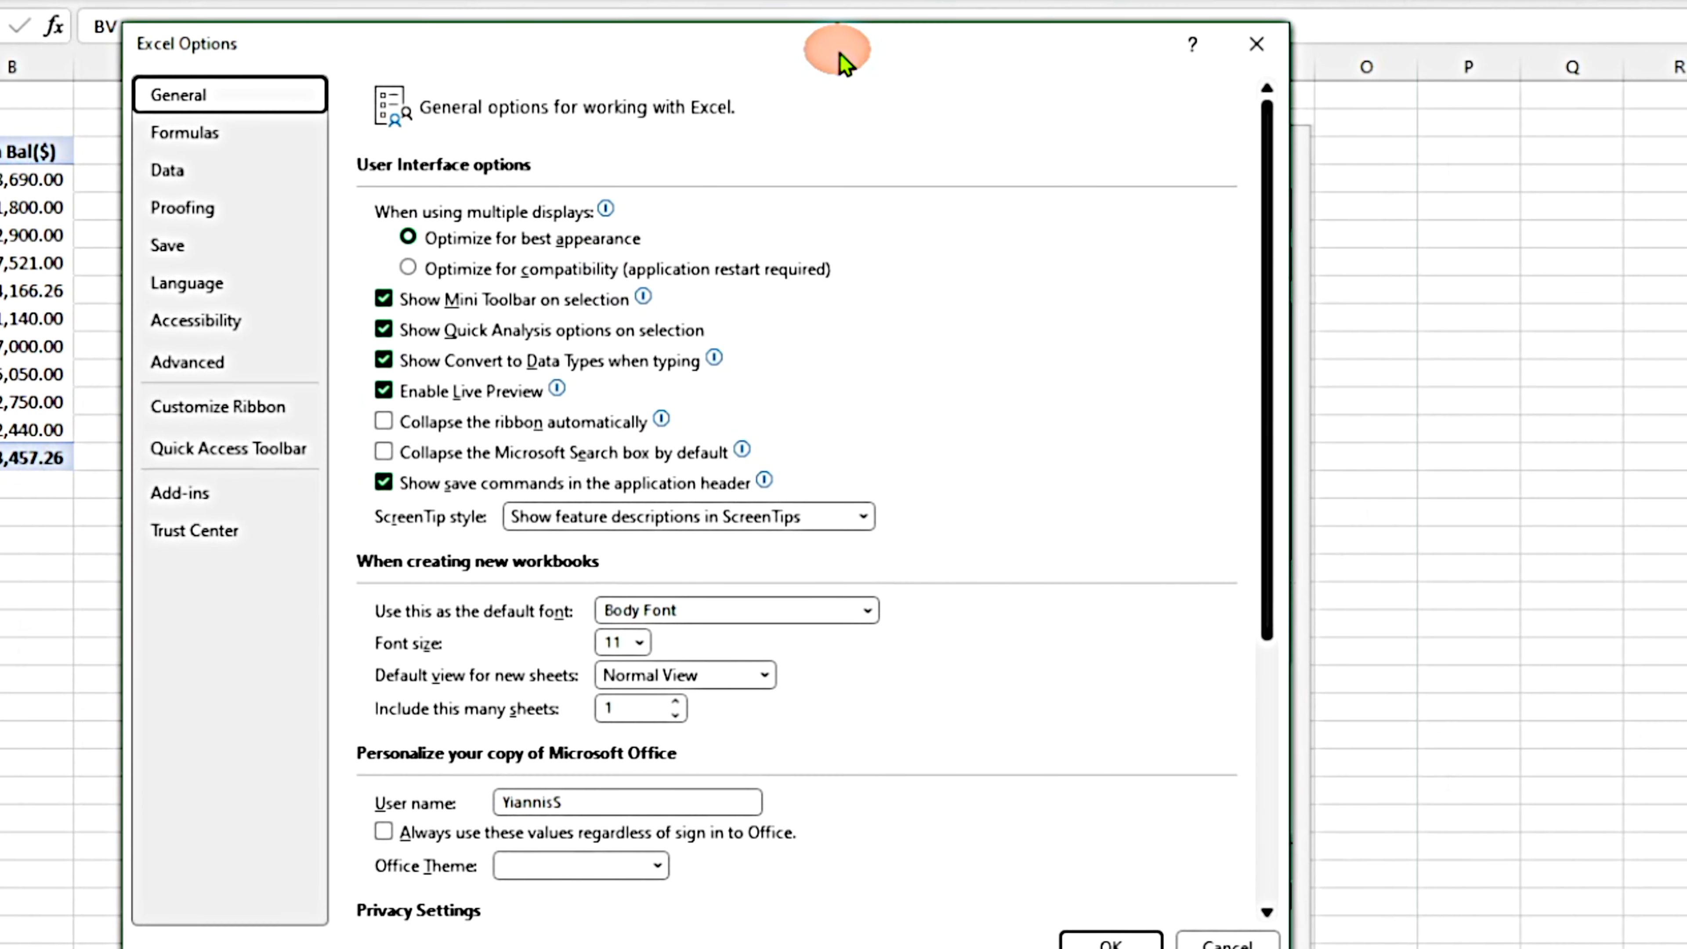
left_click(161, 178)
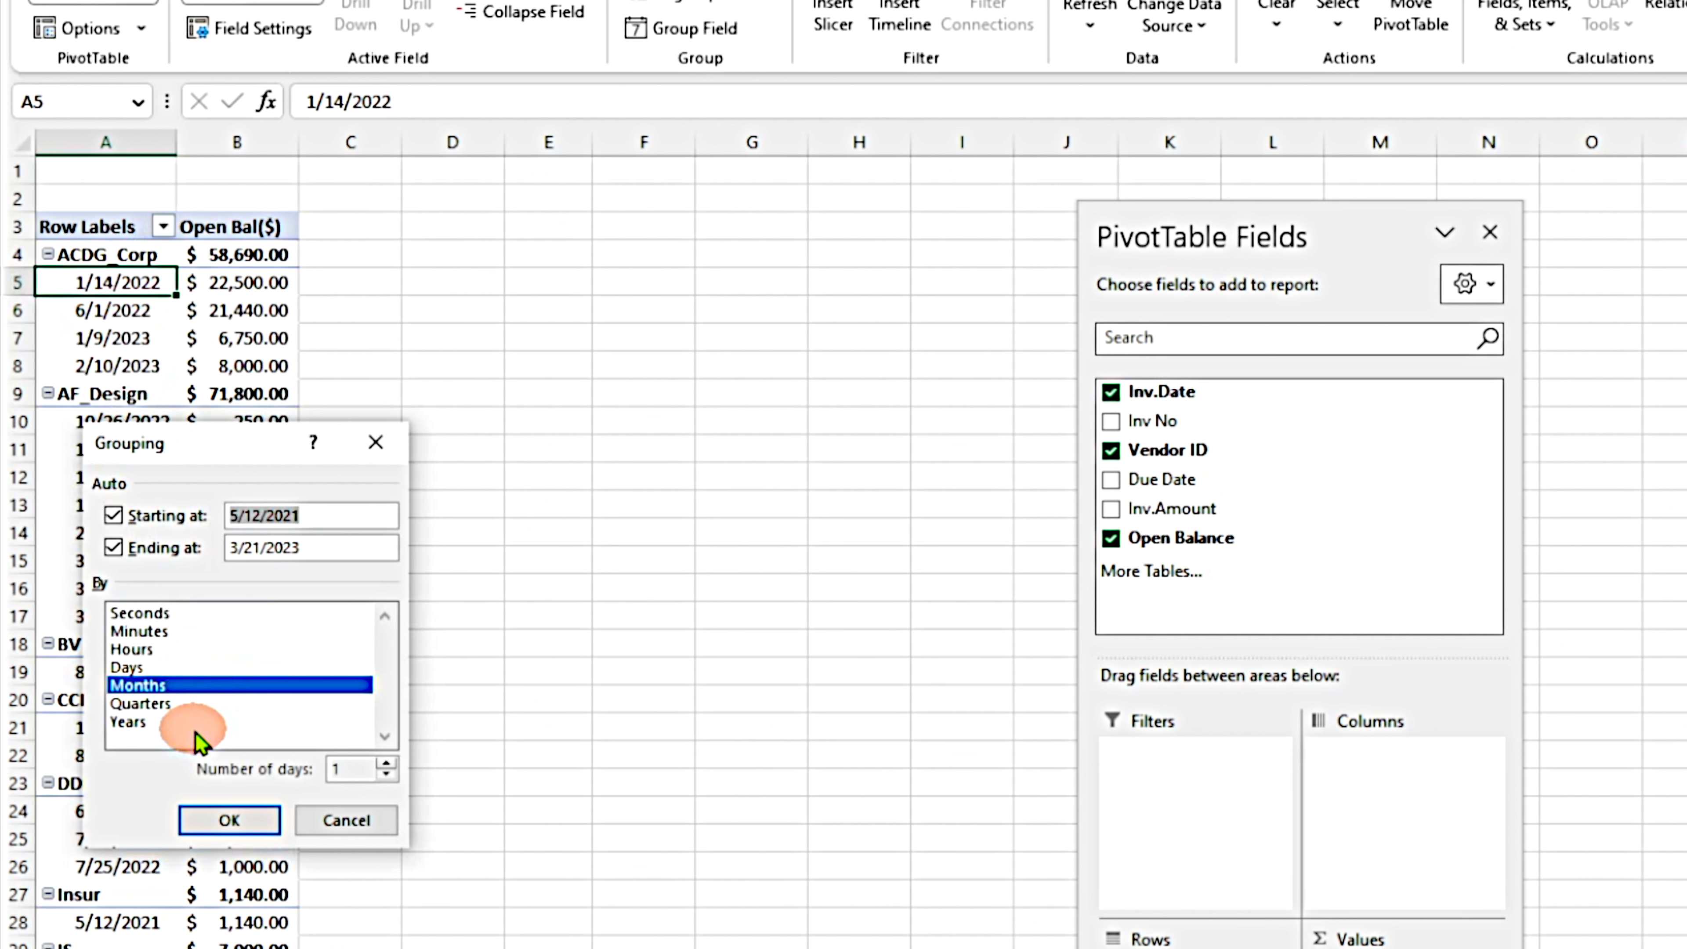
Group the Inv.Date rows by Months, and reopen their grouping settings to choose Days
left_click(229, 820)
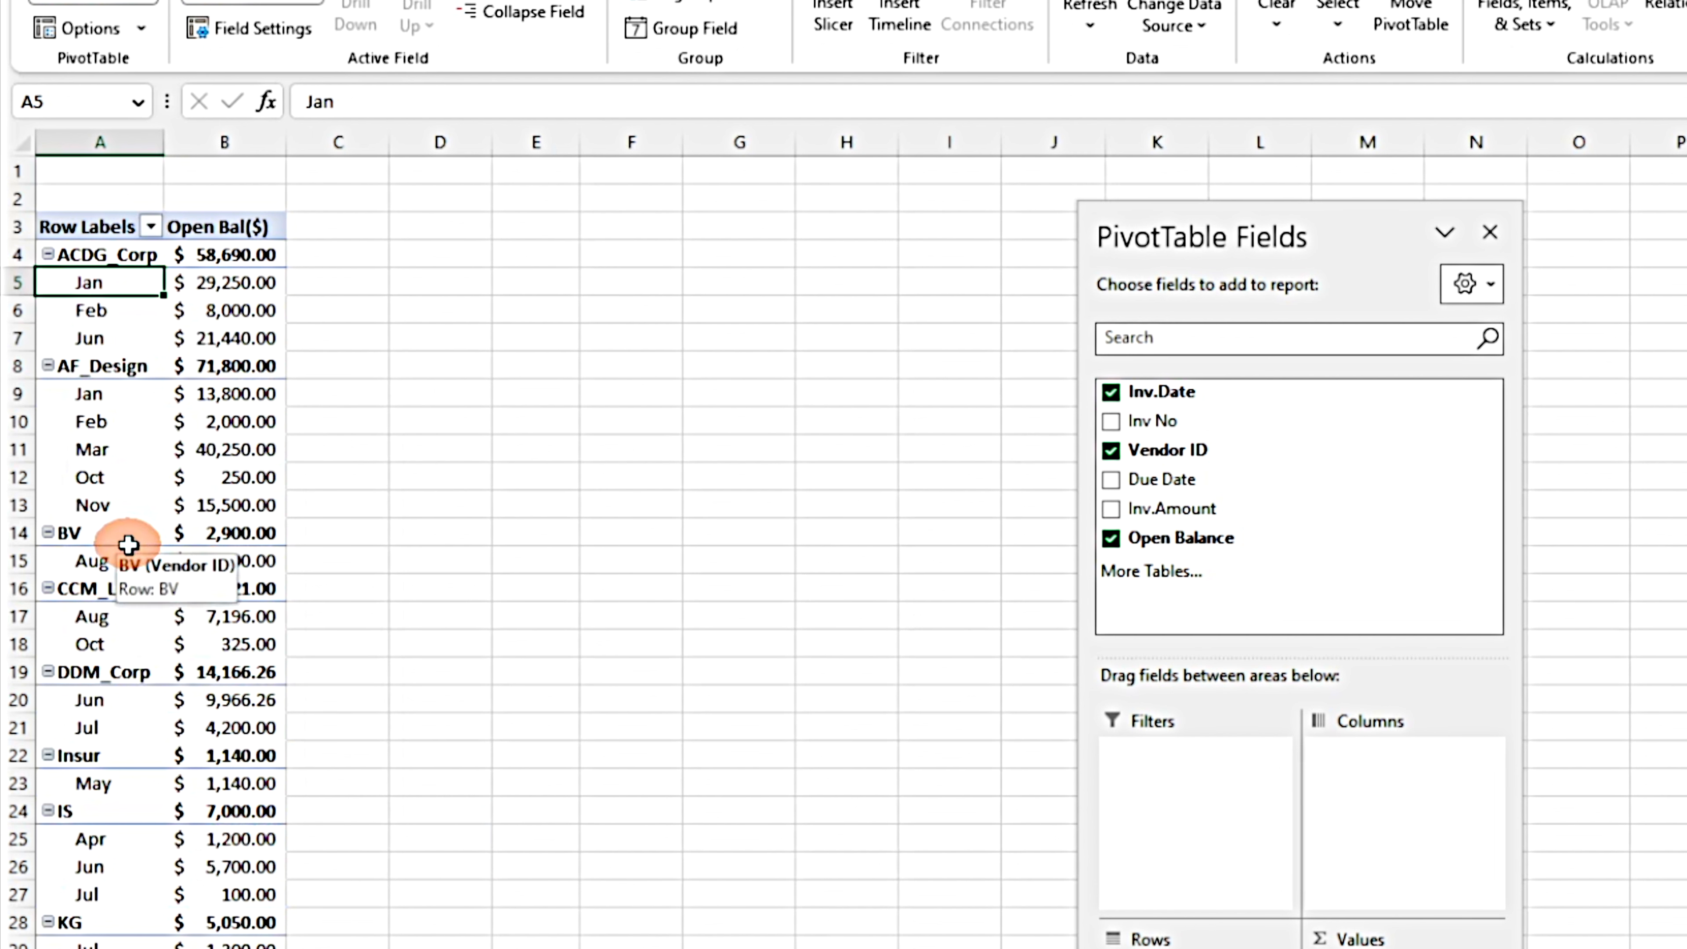
right_click(83, 451)
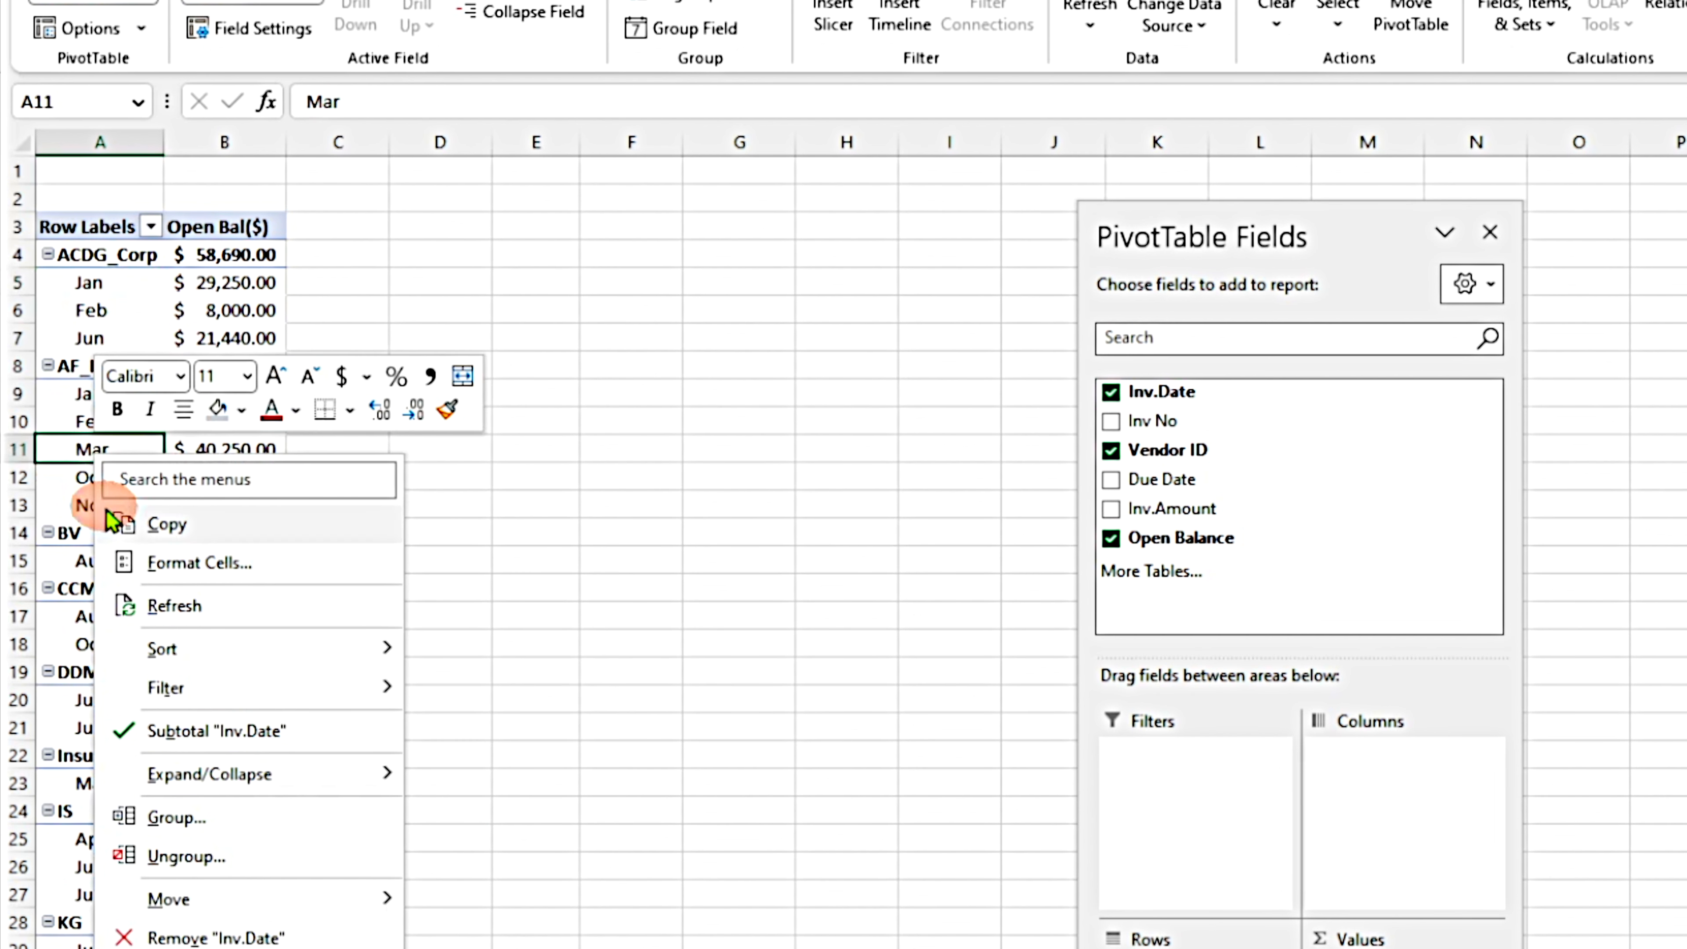
left_click(191, 815)
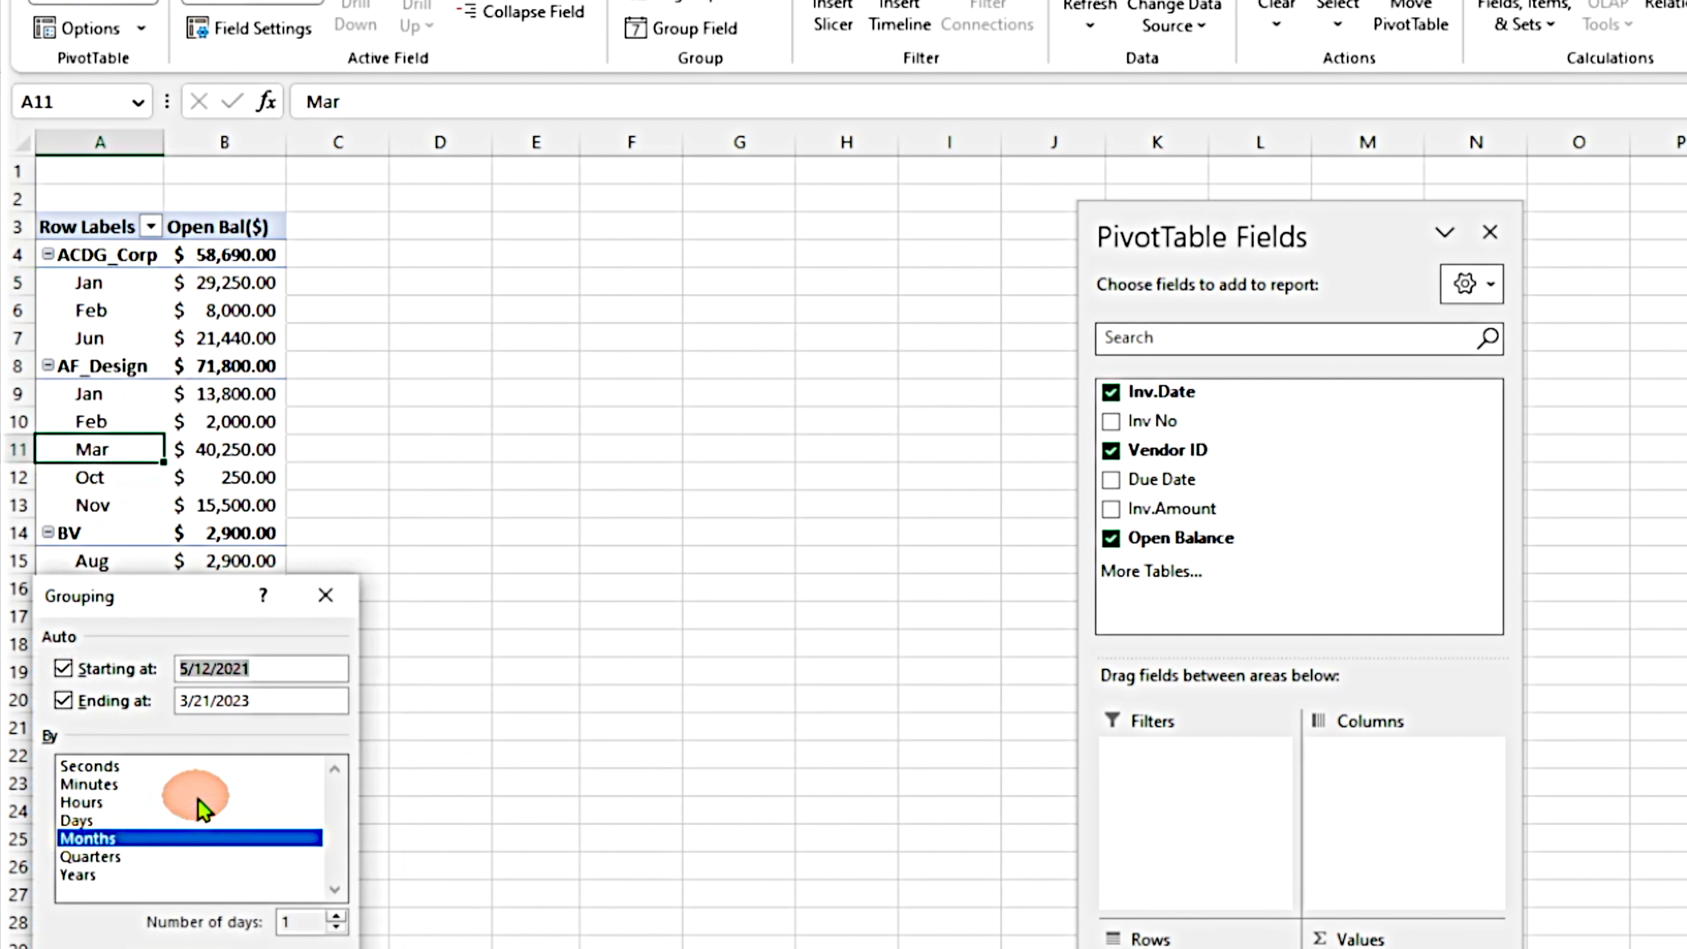
left_click(140, 823)
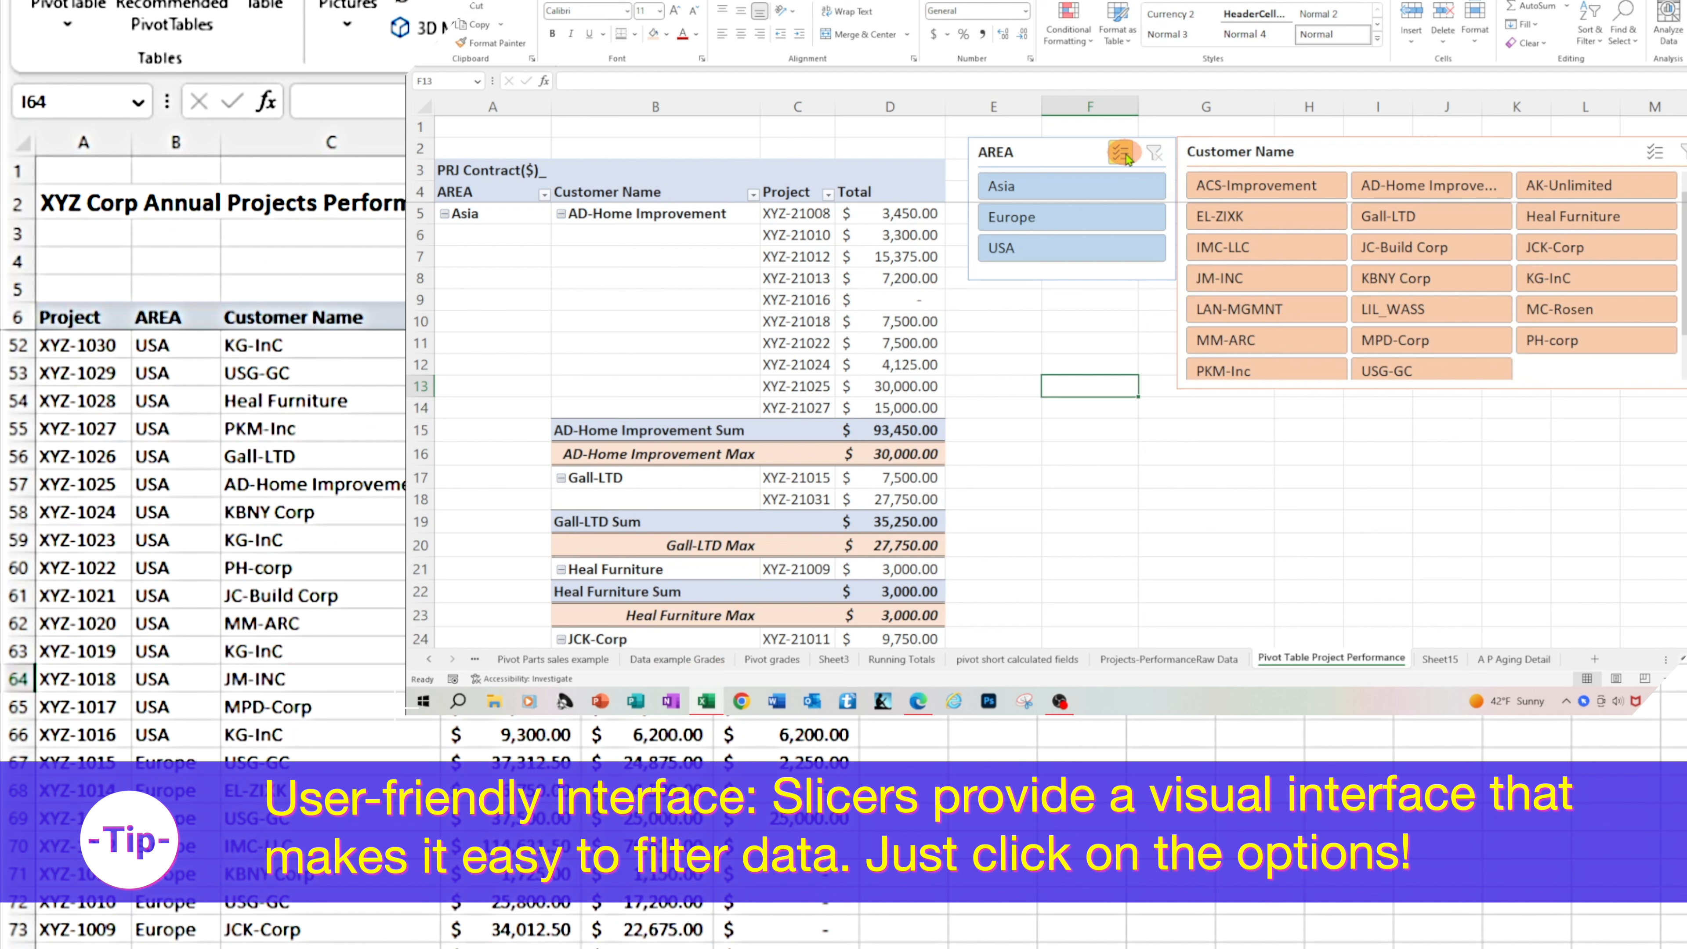
Switch the AREA slicer's multi-select on and off, filter the project PivotTable to Europe, and clear the slicer filter
left_click(1121, 153)
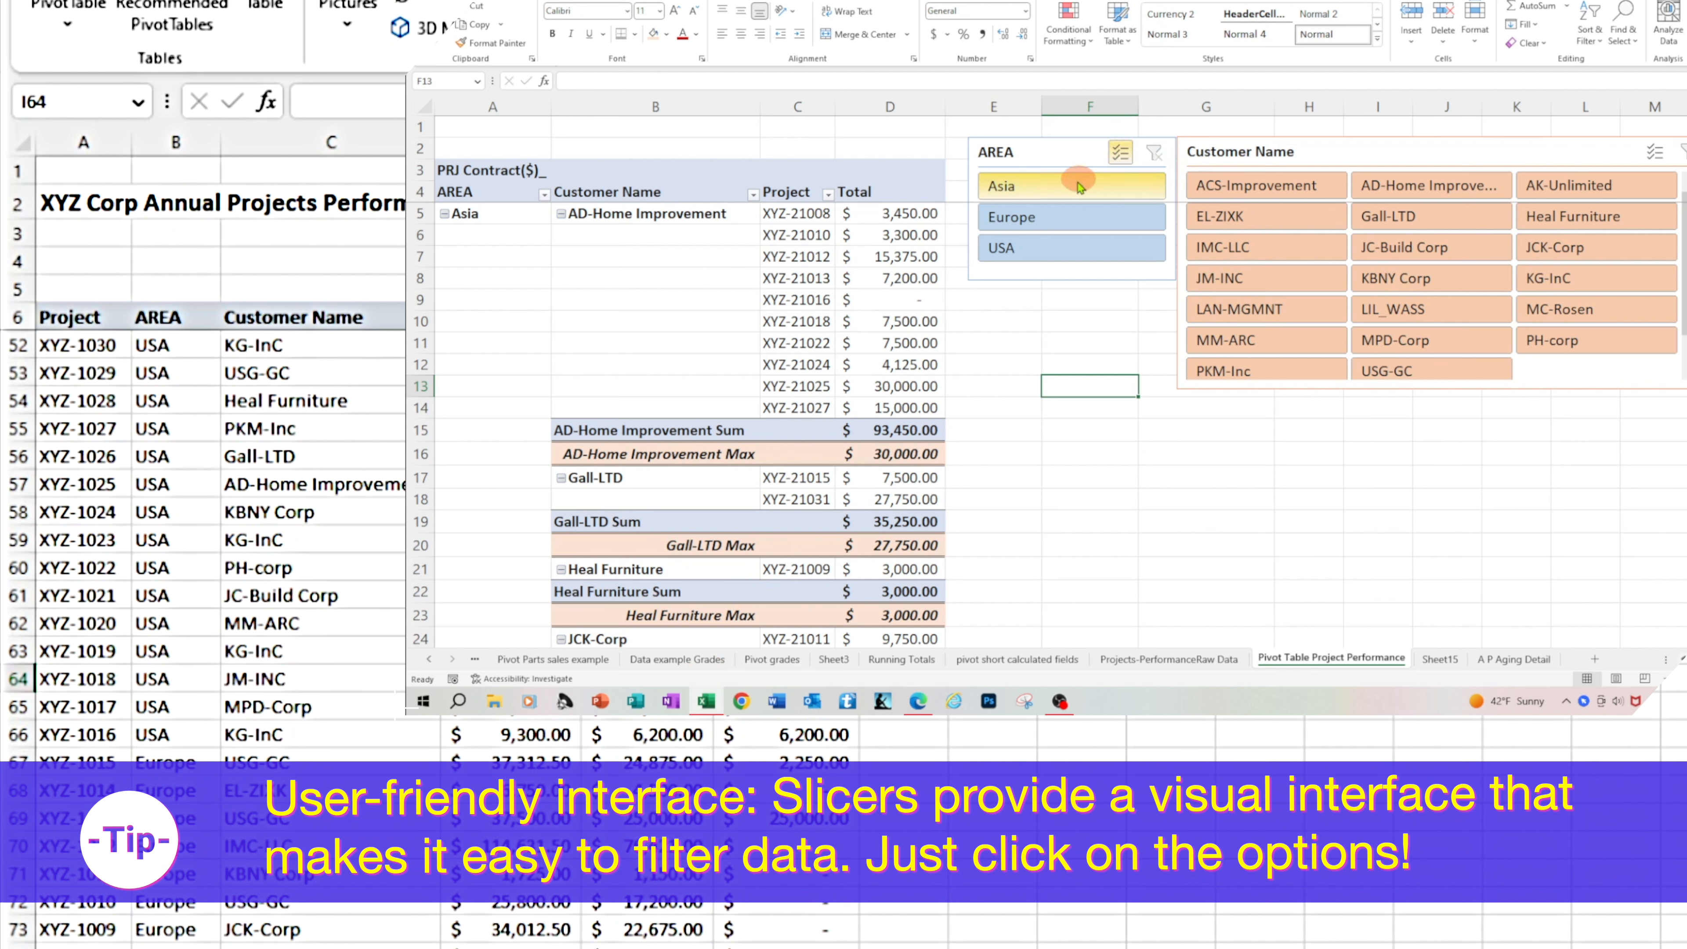
left_click(1121, 153)
left_click(1058, 216)
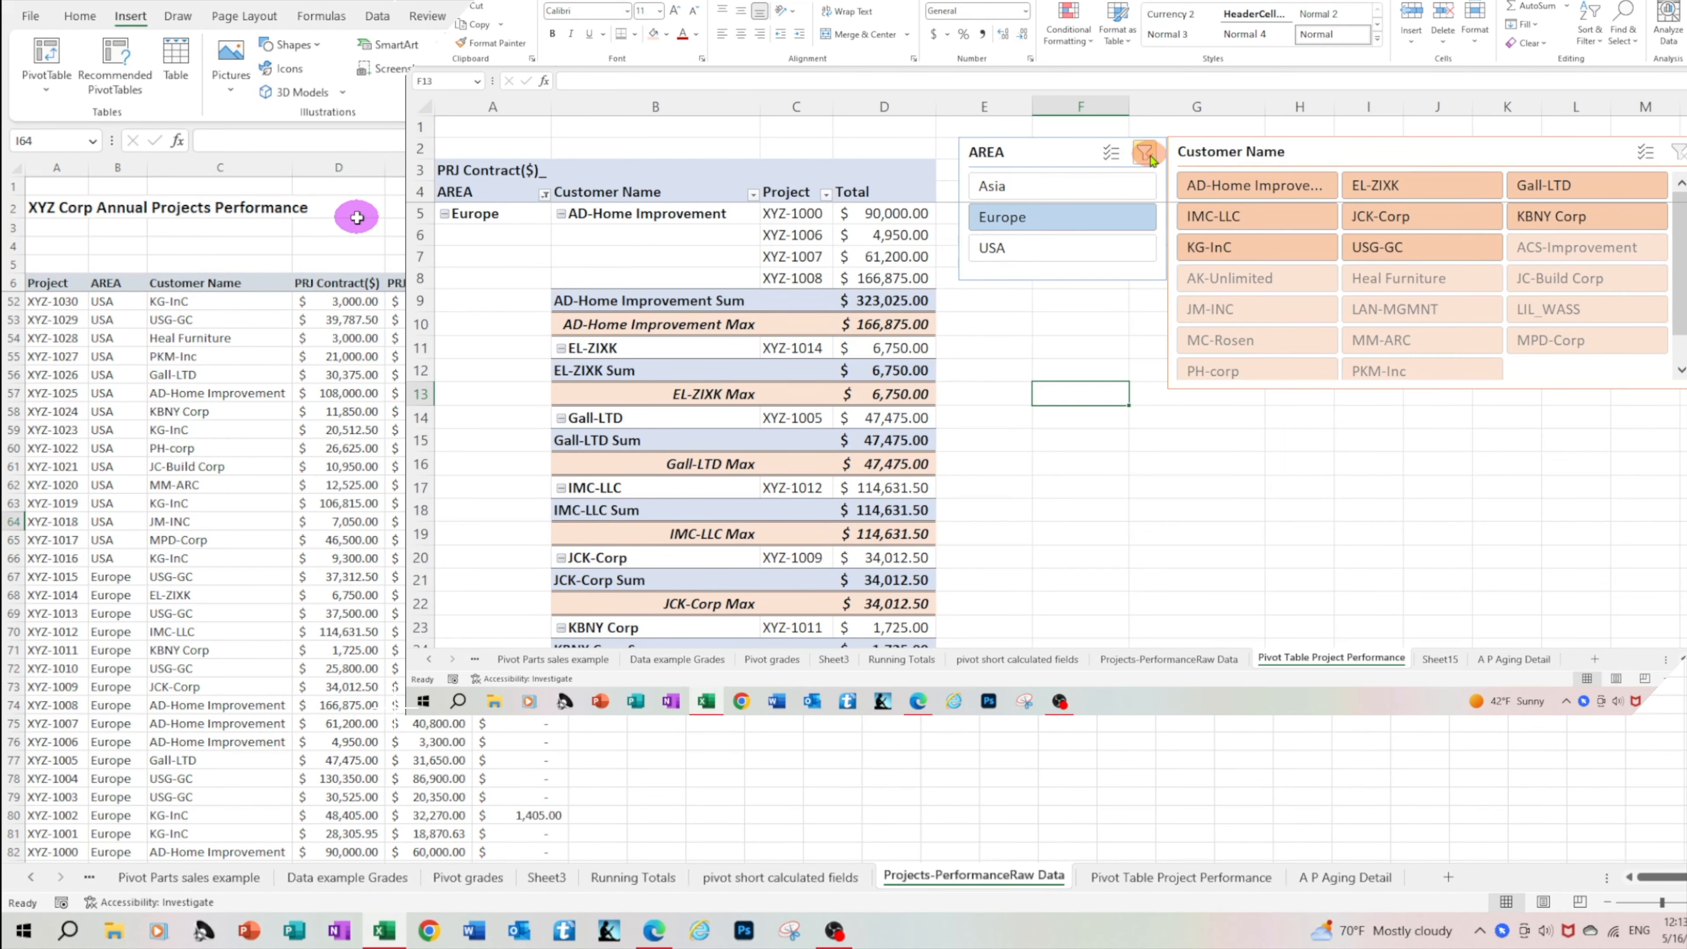
left_click(1142, 154)
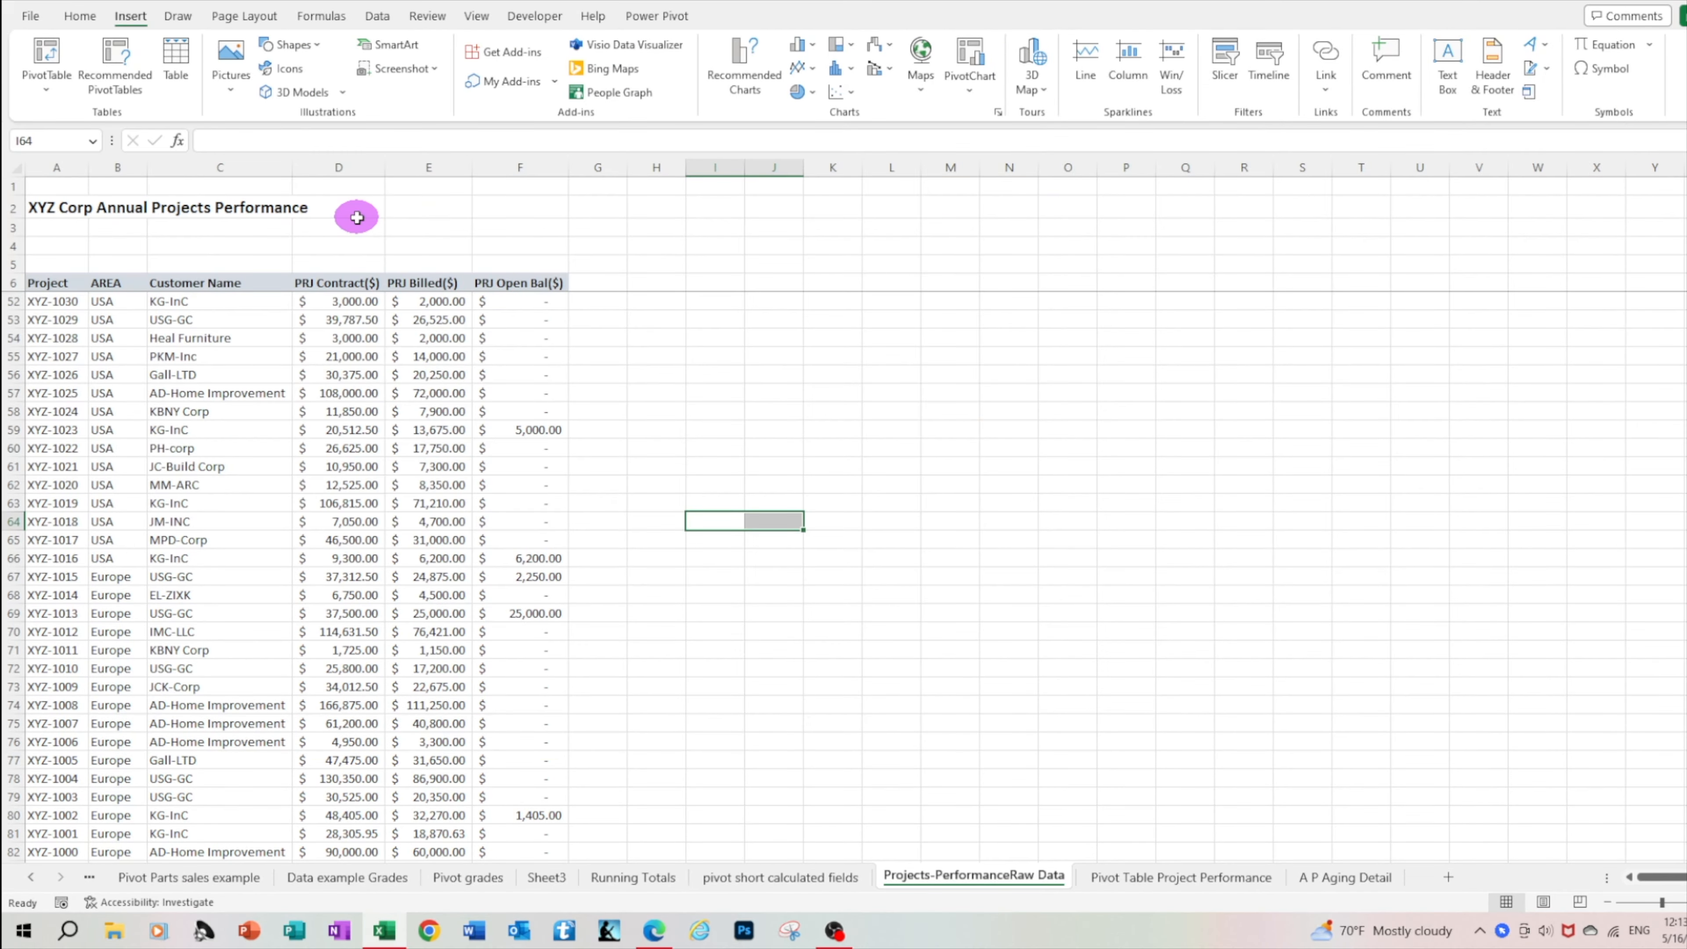
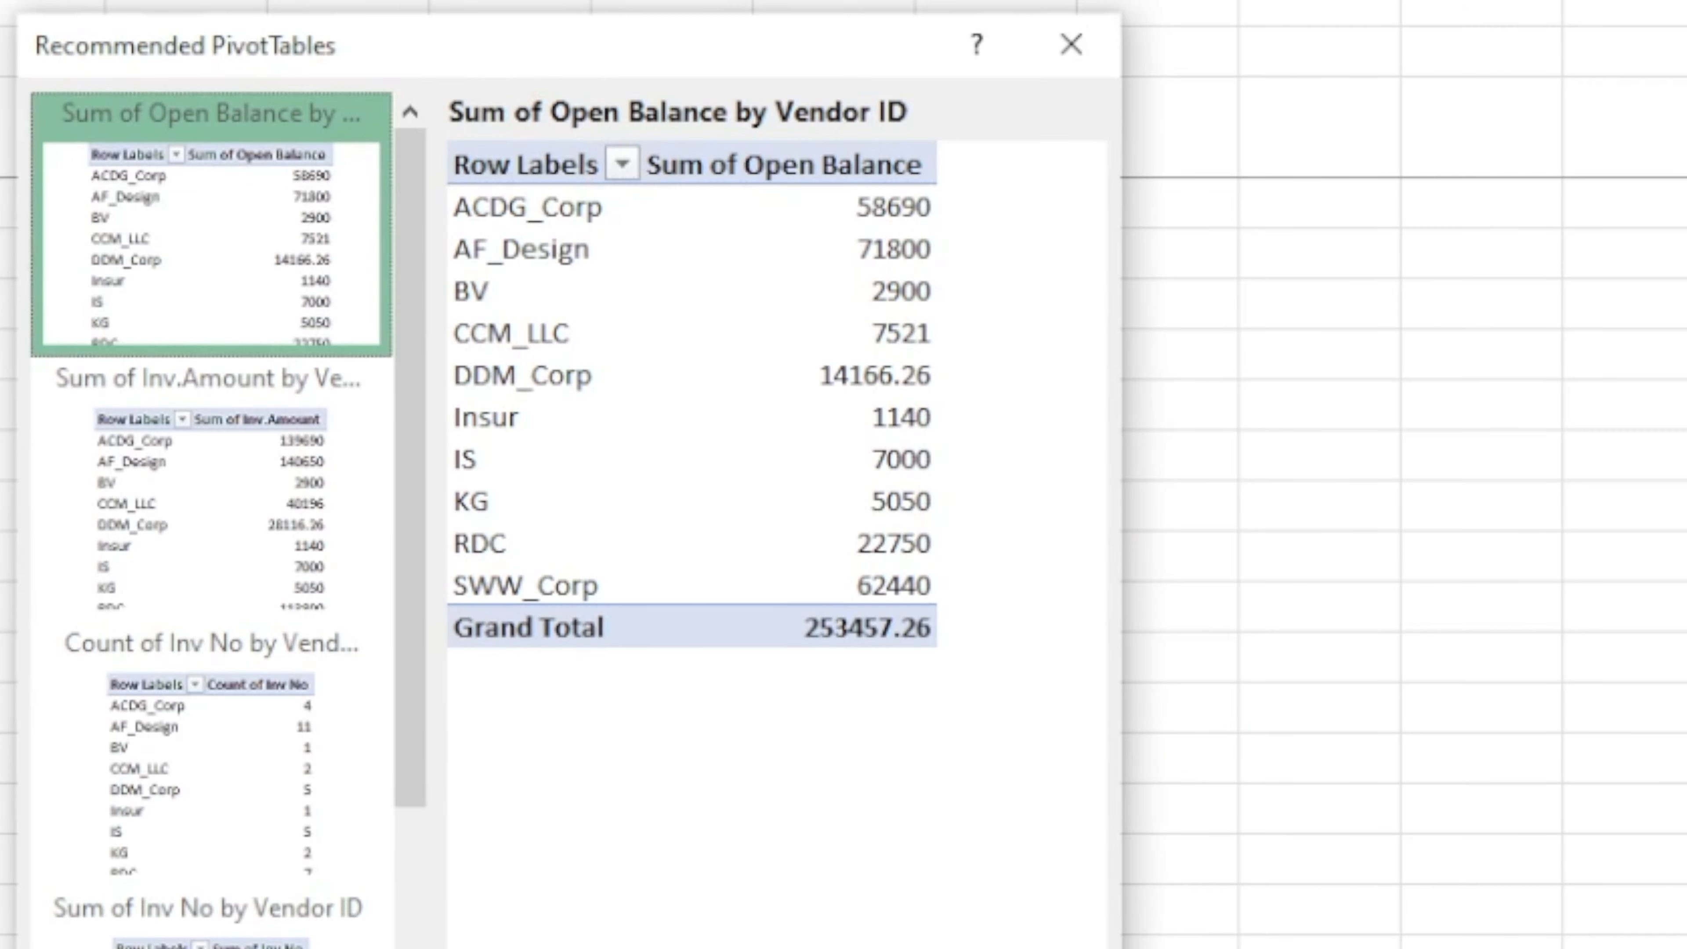
Preview the recommended PivotTables by Vendor ID: sum of Open Balance, sum of Inv.Amount, count of Inv No and sum of Inv No
left_click(212, 230)
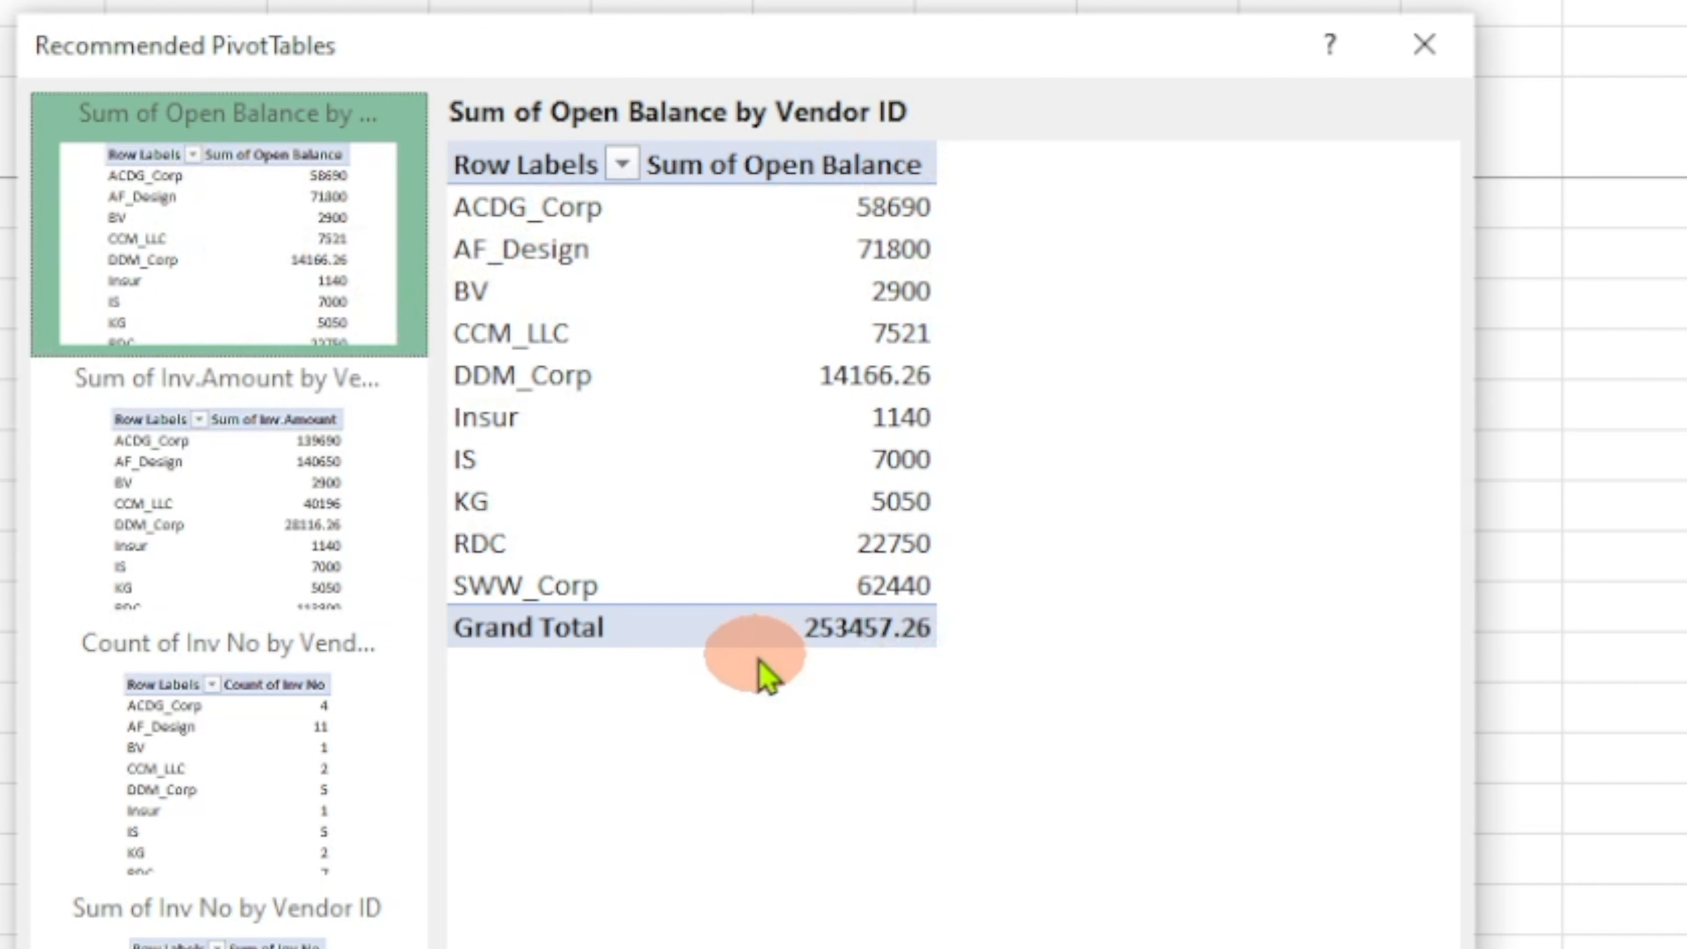
left_click(224, 590)
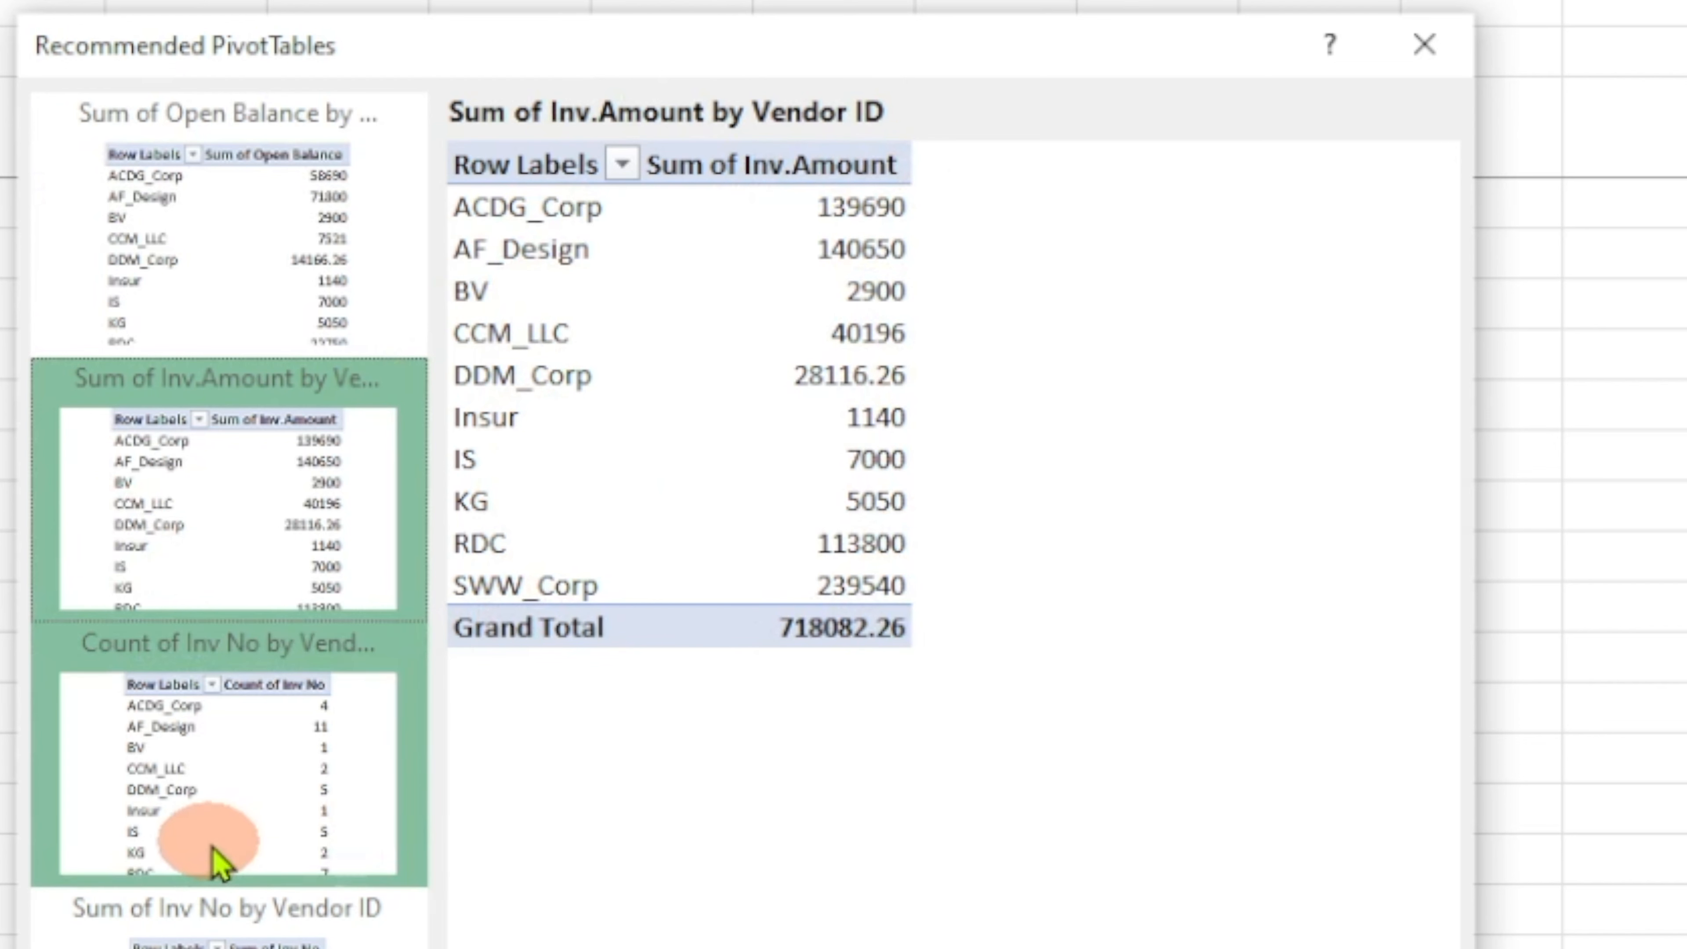
left_click(216, 860)
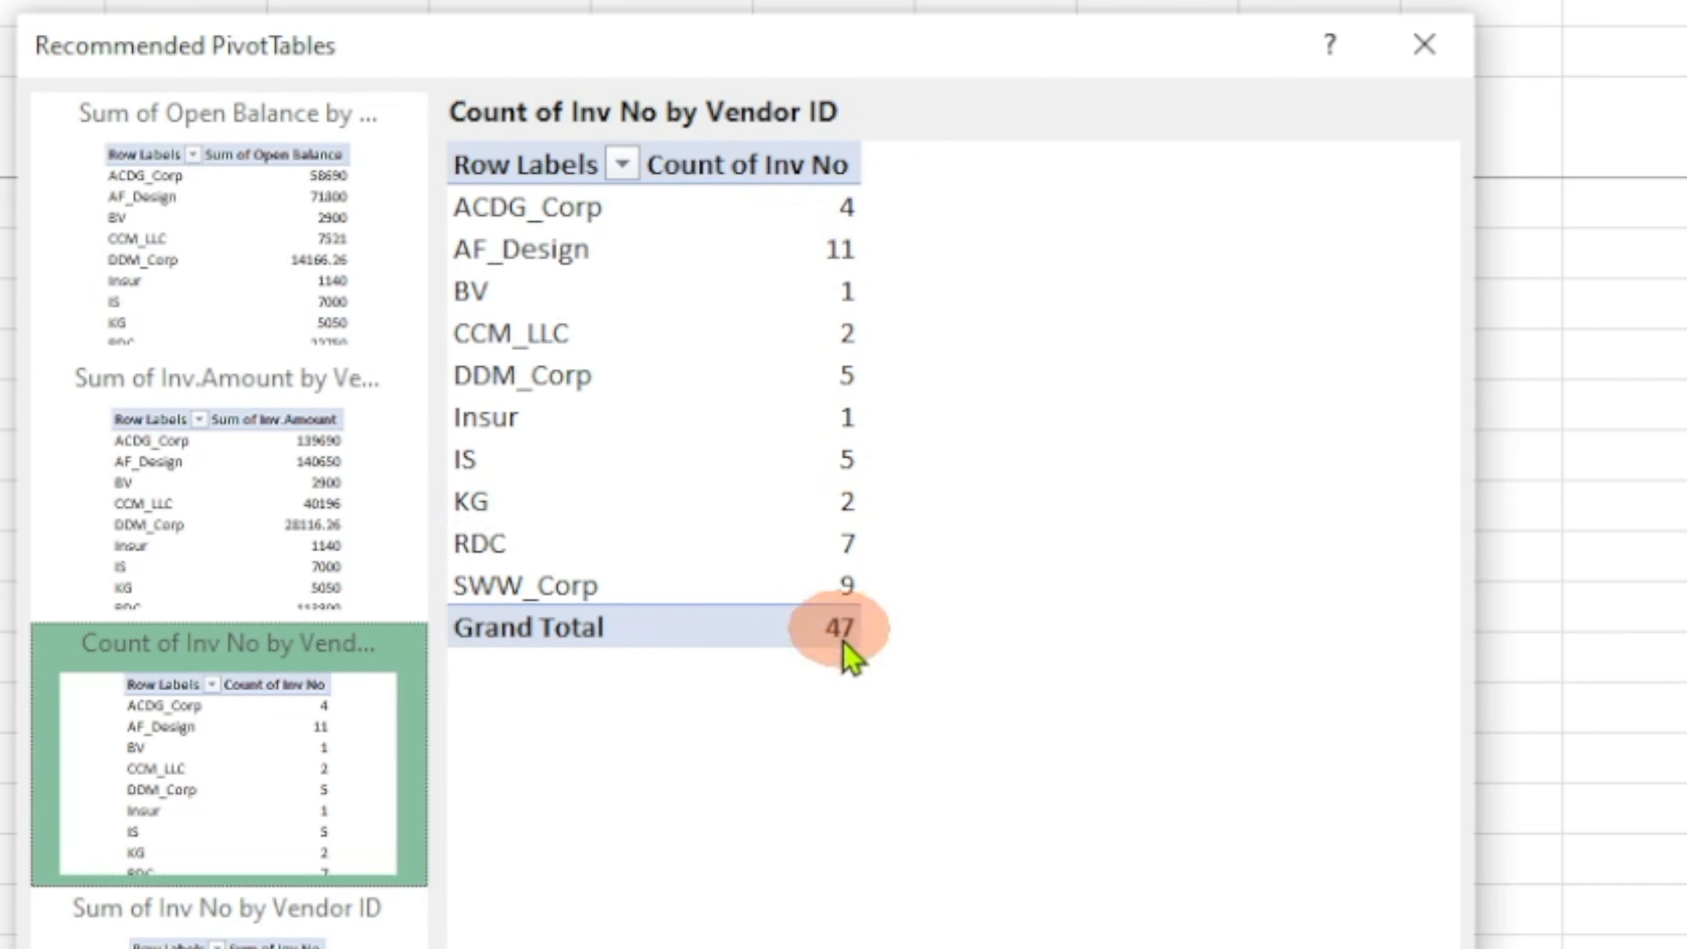
left_click(226, 927)
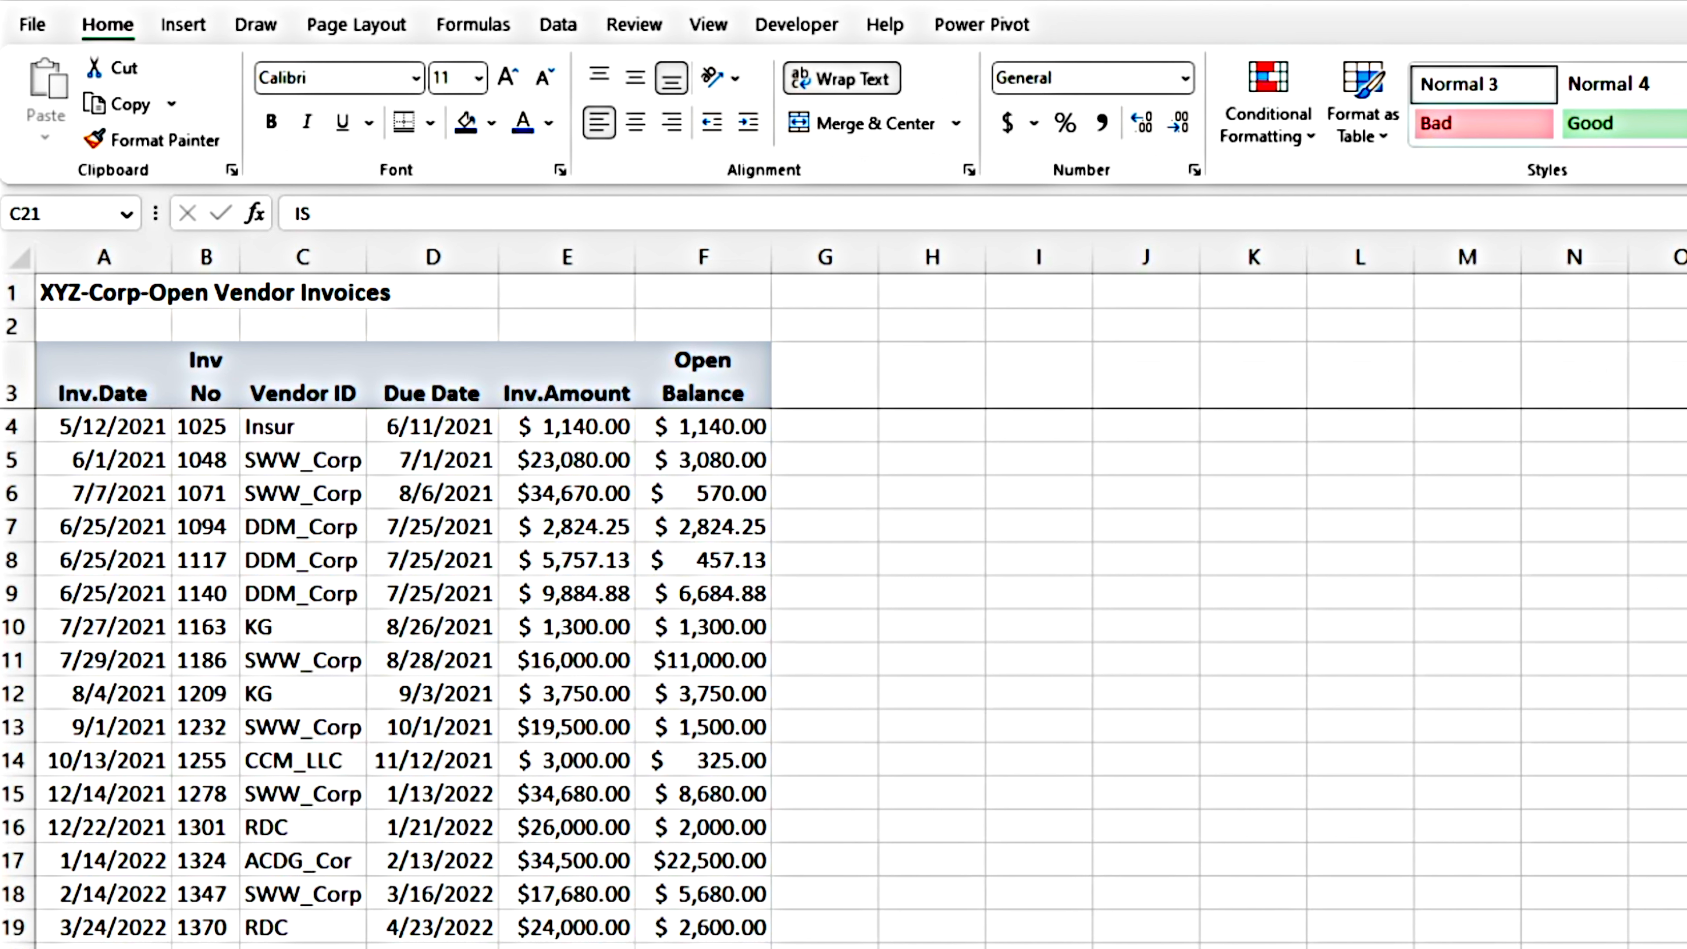
Reopen the recommended PivotTables for the open vendor invoices and compare the Open Balance, Inv.Amount and Inv No summaries by Vendor ID
left_click(575, 761)
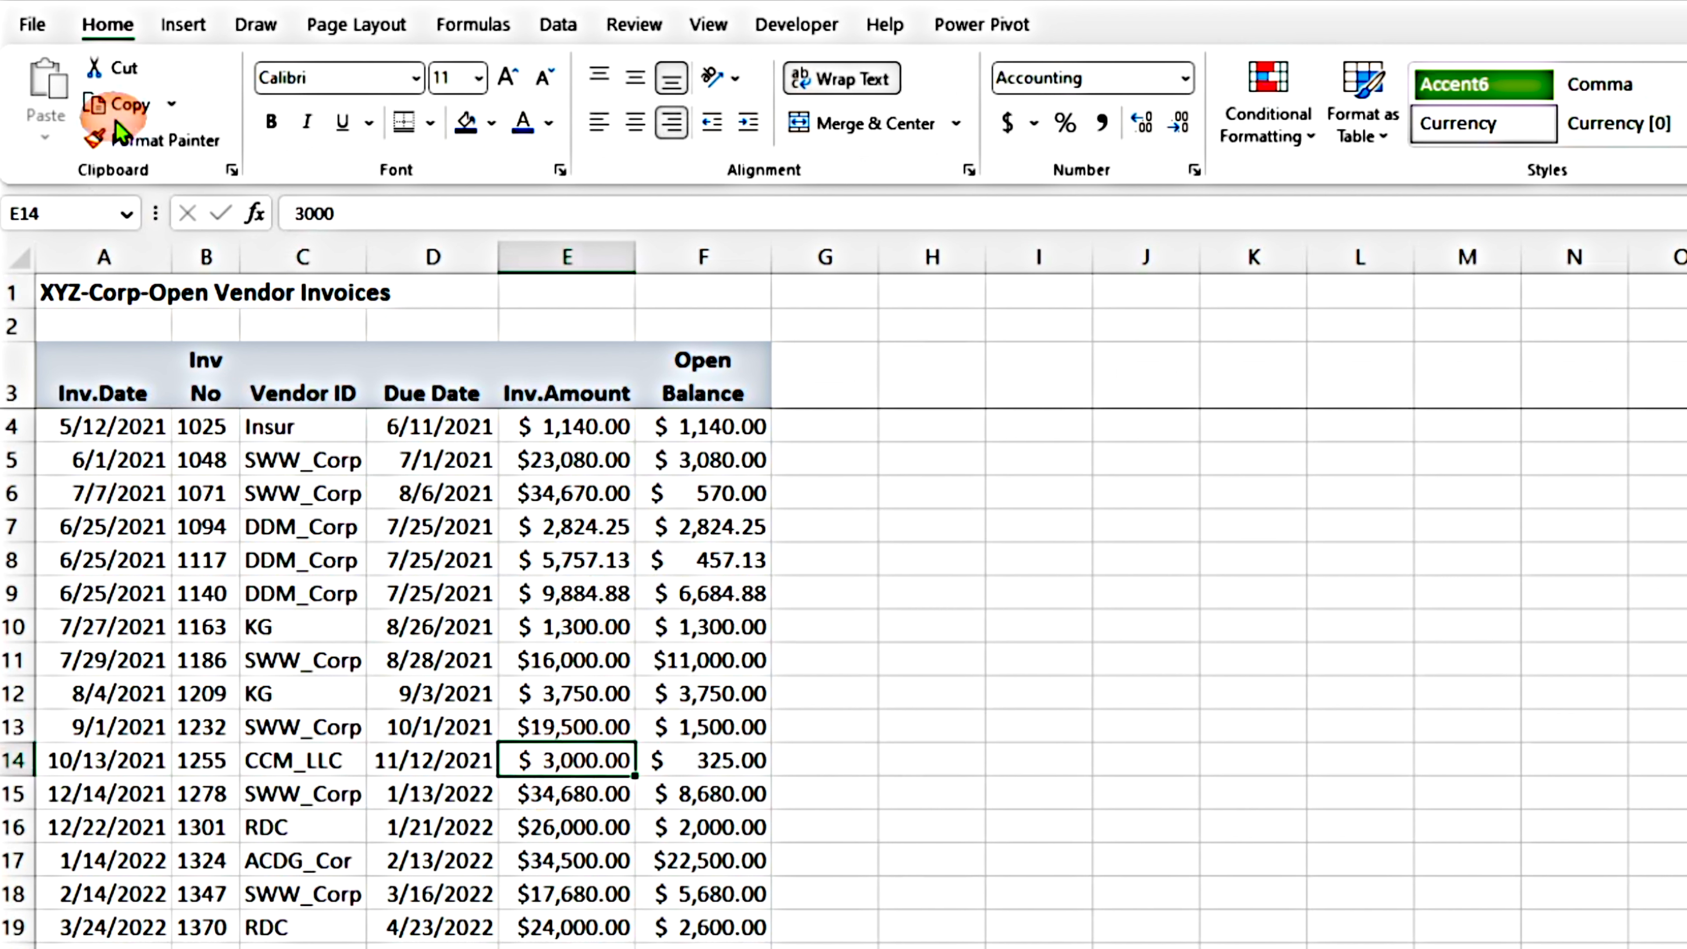
left_click(178, 38)
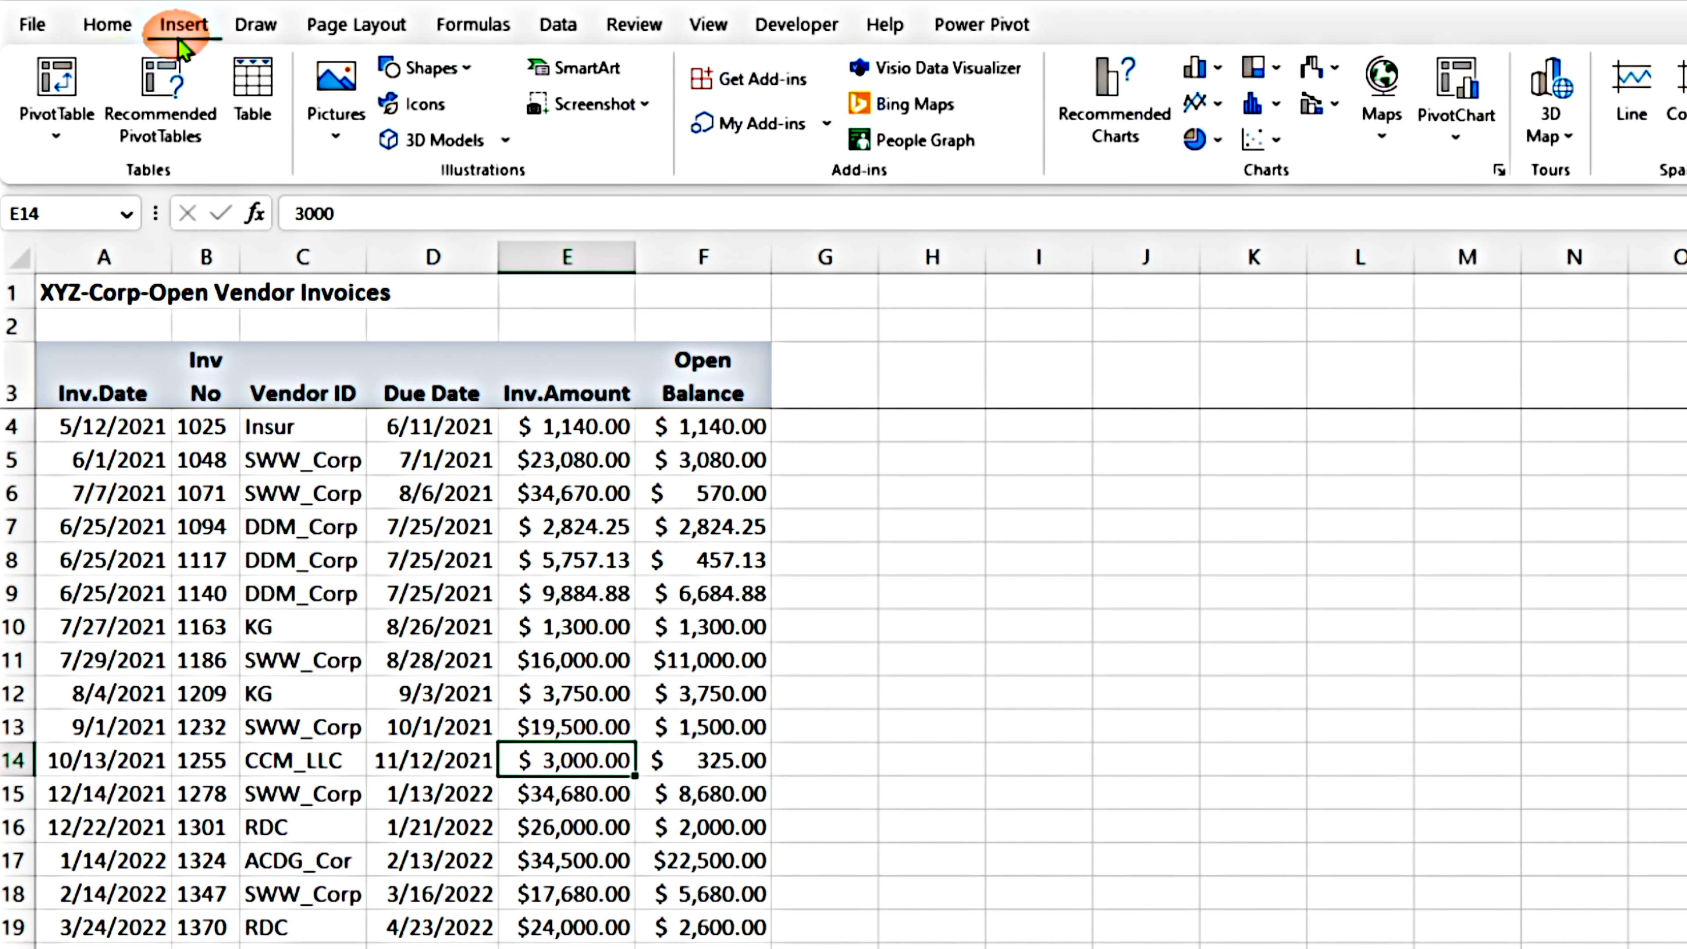
left_click(164, 103)
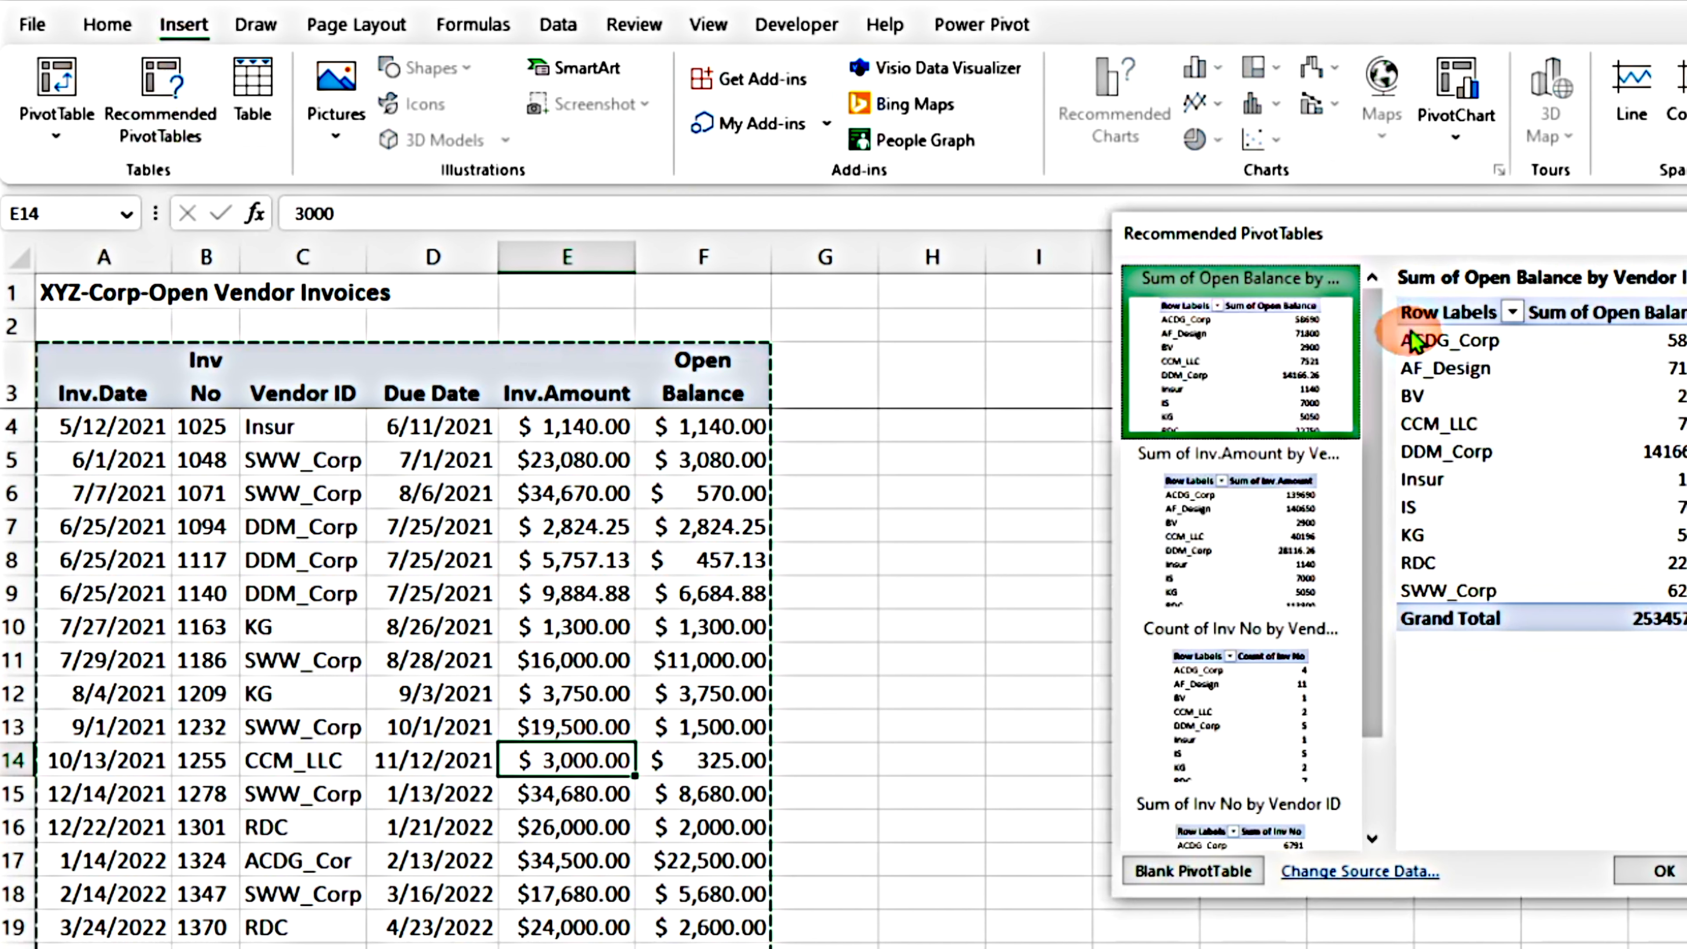
left_click_drag(1465, 242, 1166, 339)
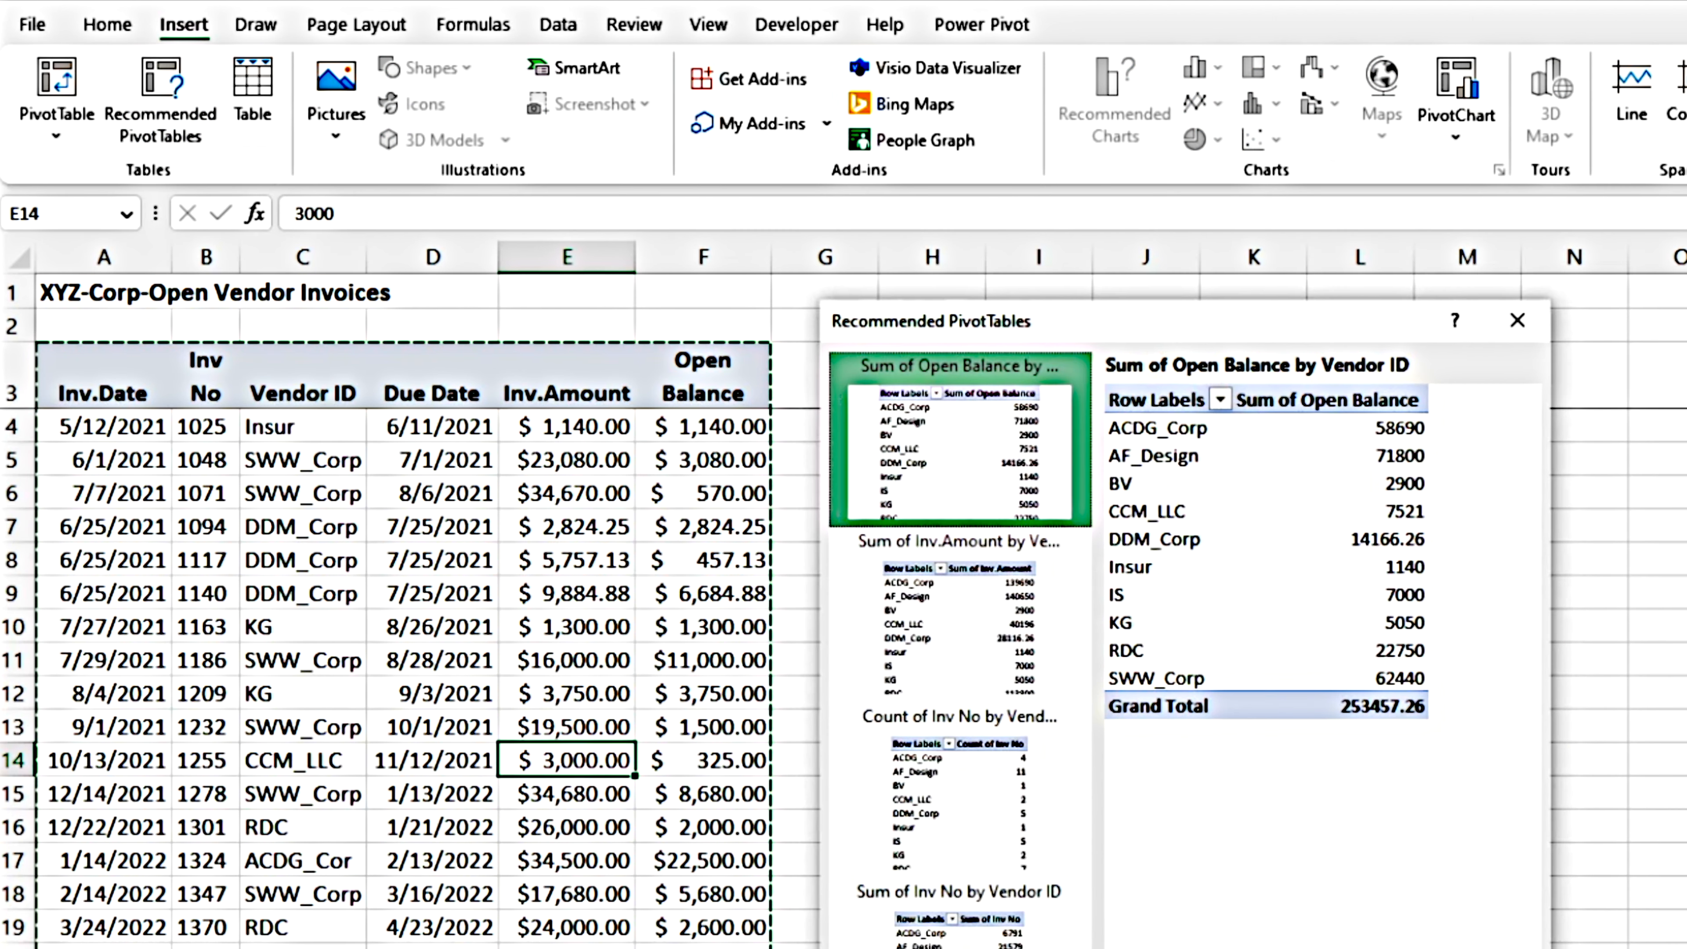
left_click(954, 672)
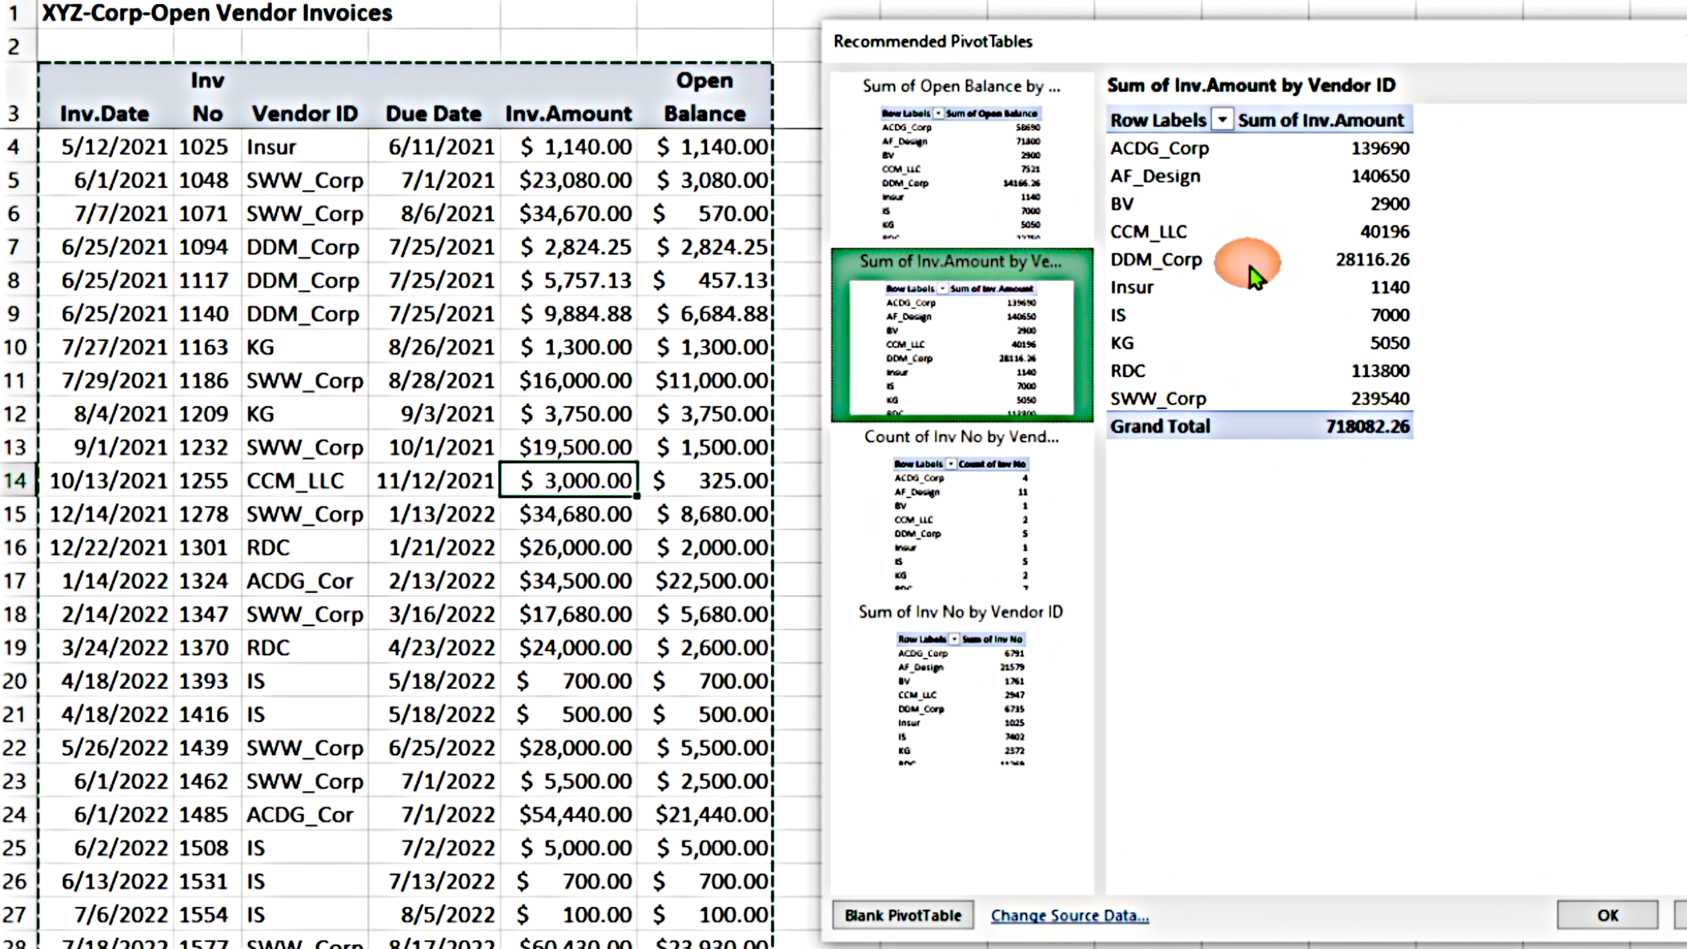
left_click(1063, 459)
left_click(981, 693)
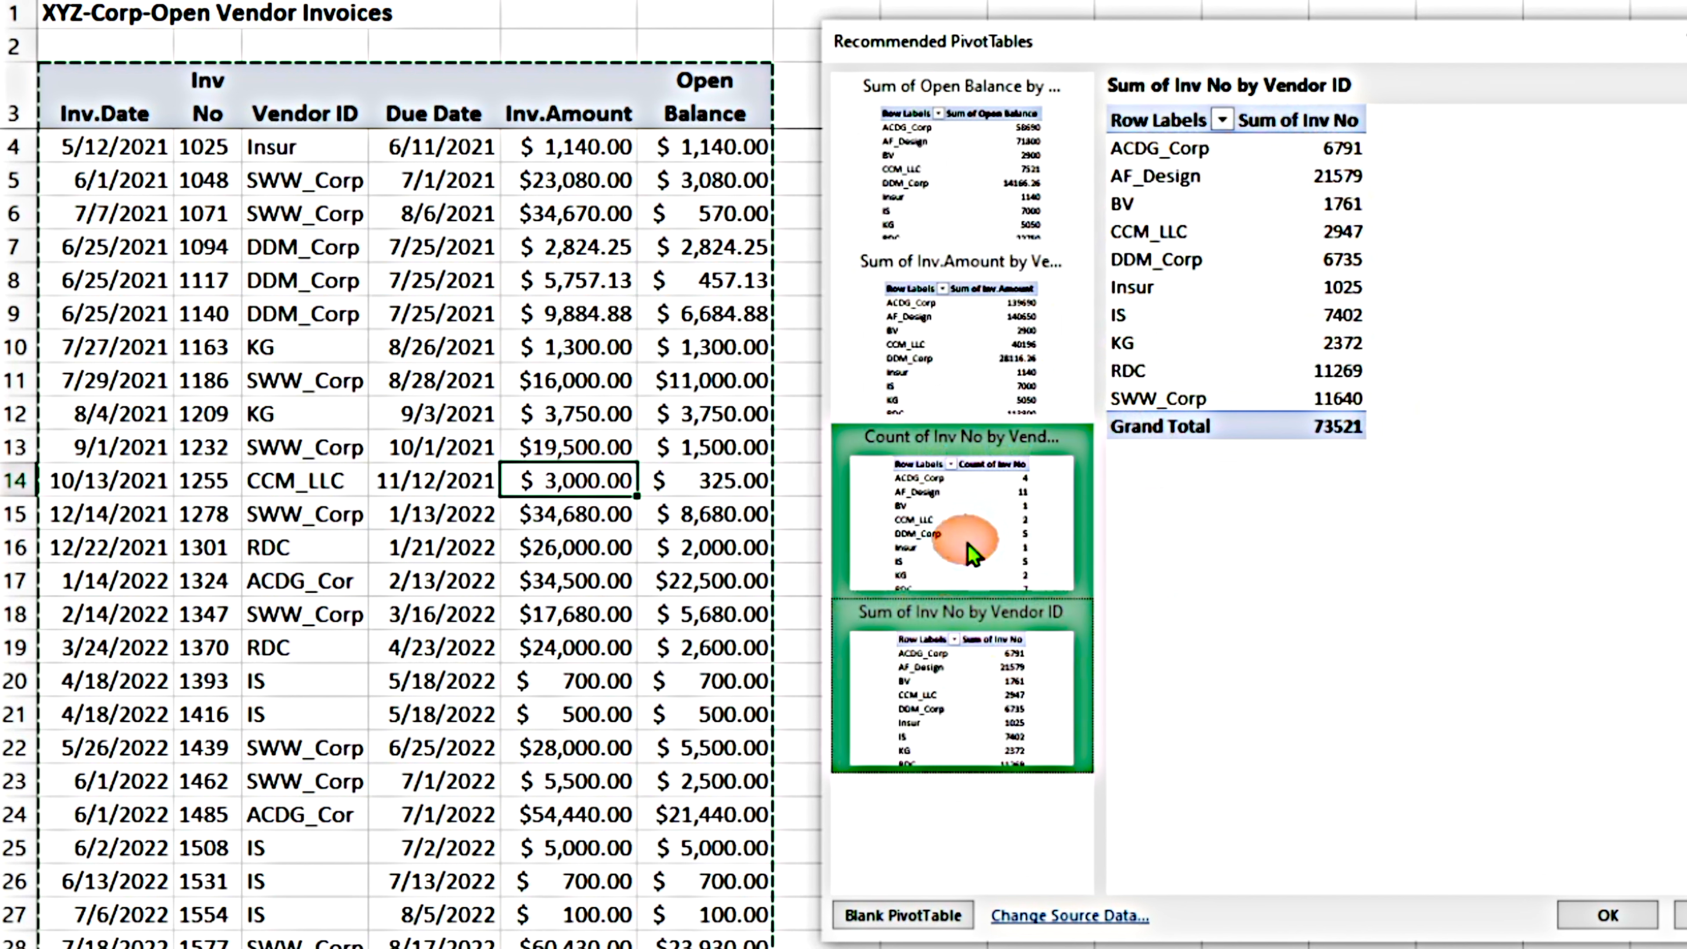
left_click(963, 382)
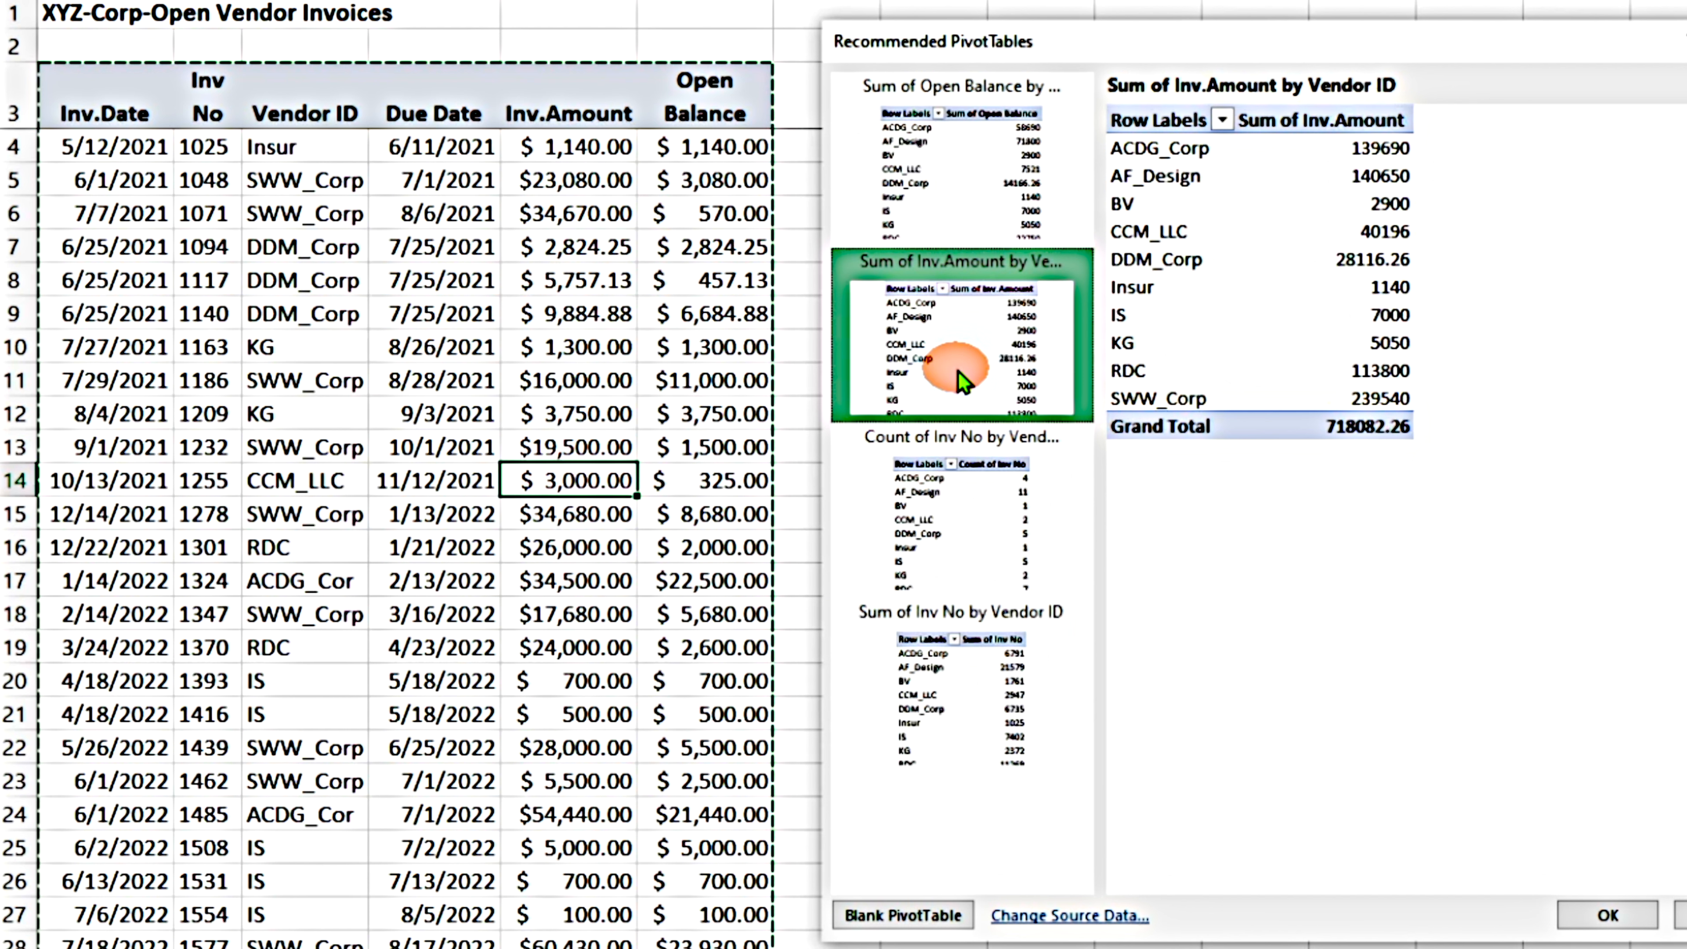
left_click(943, 187)
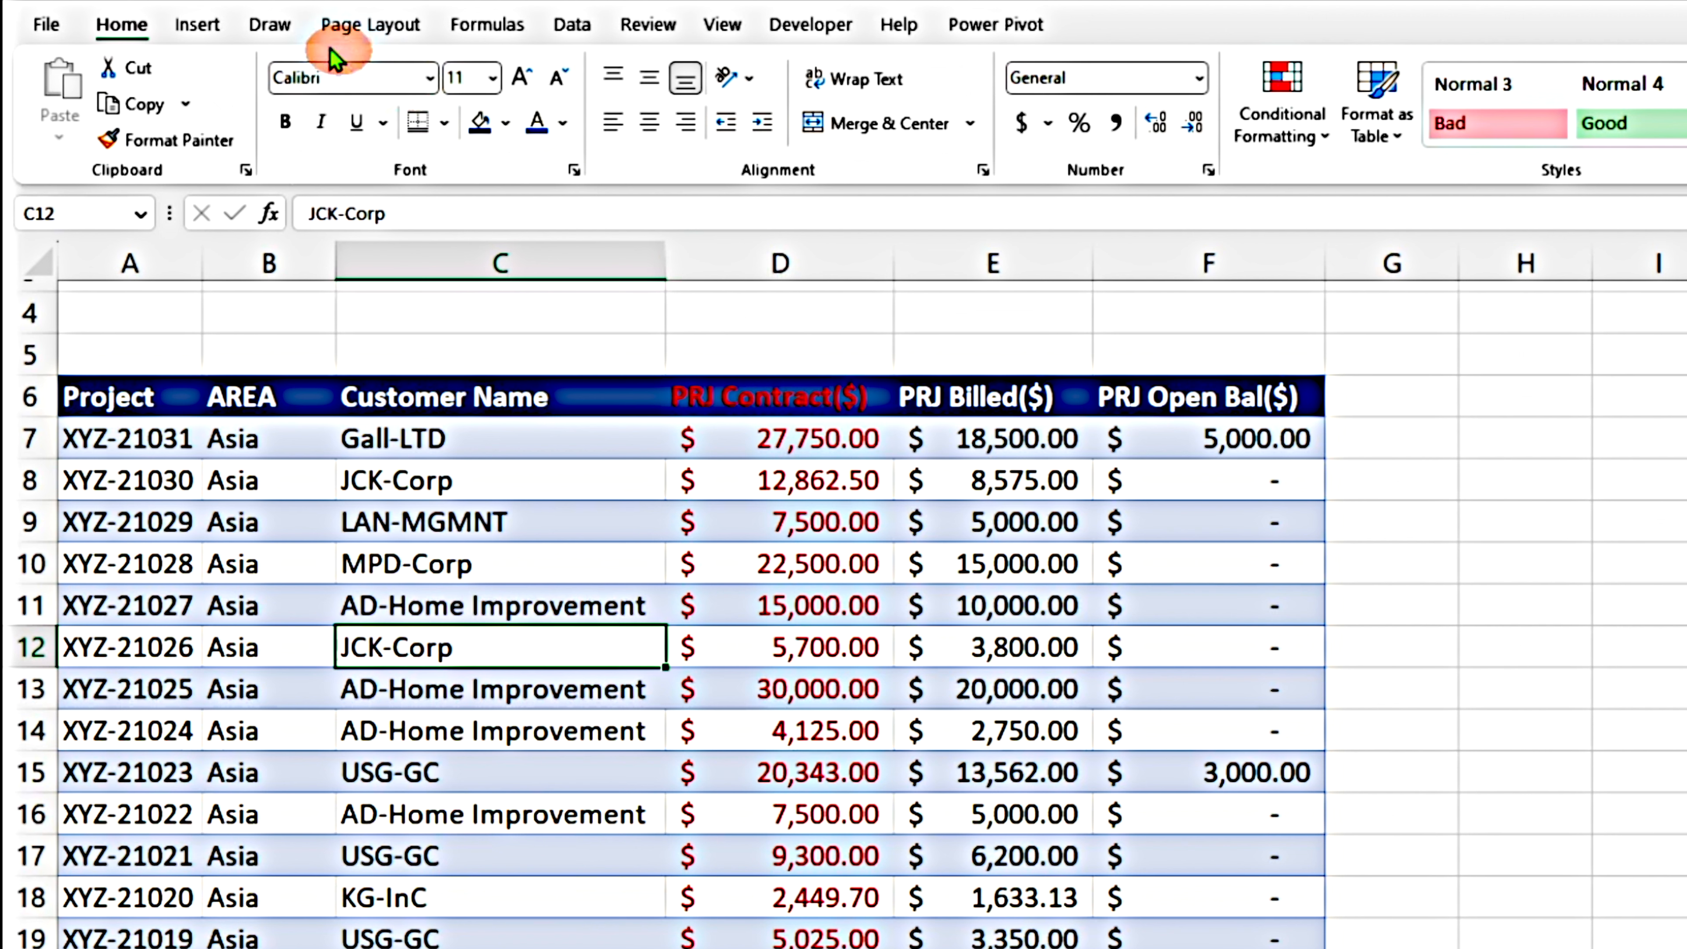
Open the recommended PivotTables for the project data and preview the PRJ Billed($), PRJ Open Bal($), project count and Customer Name summaries
left_click(198, 25)
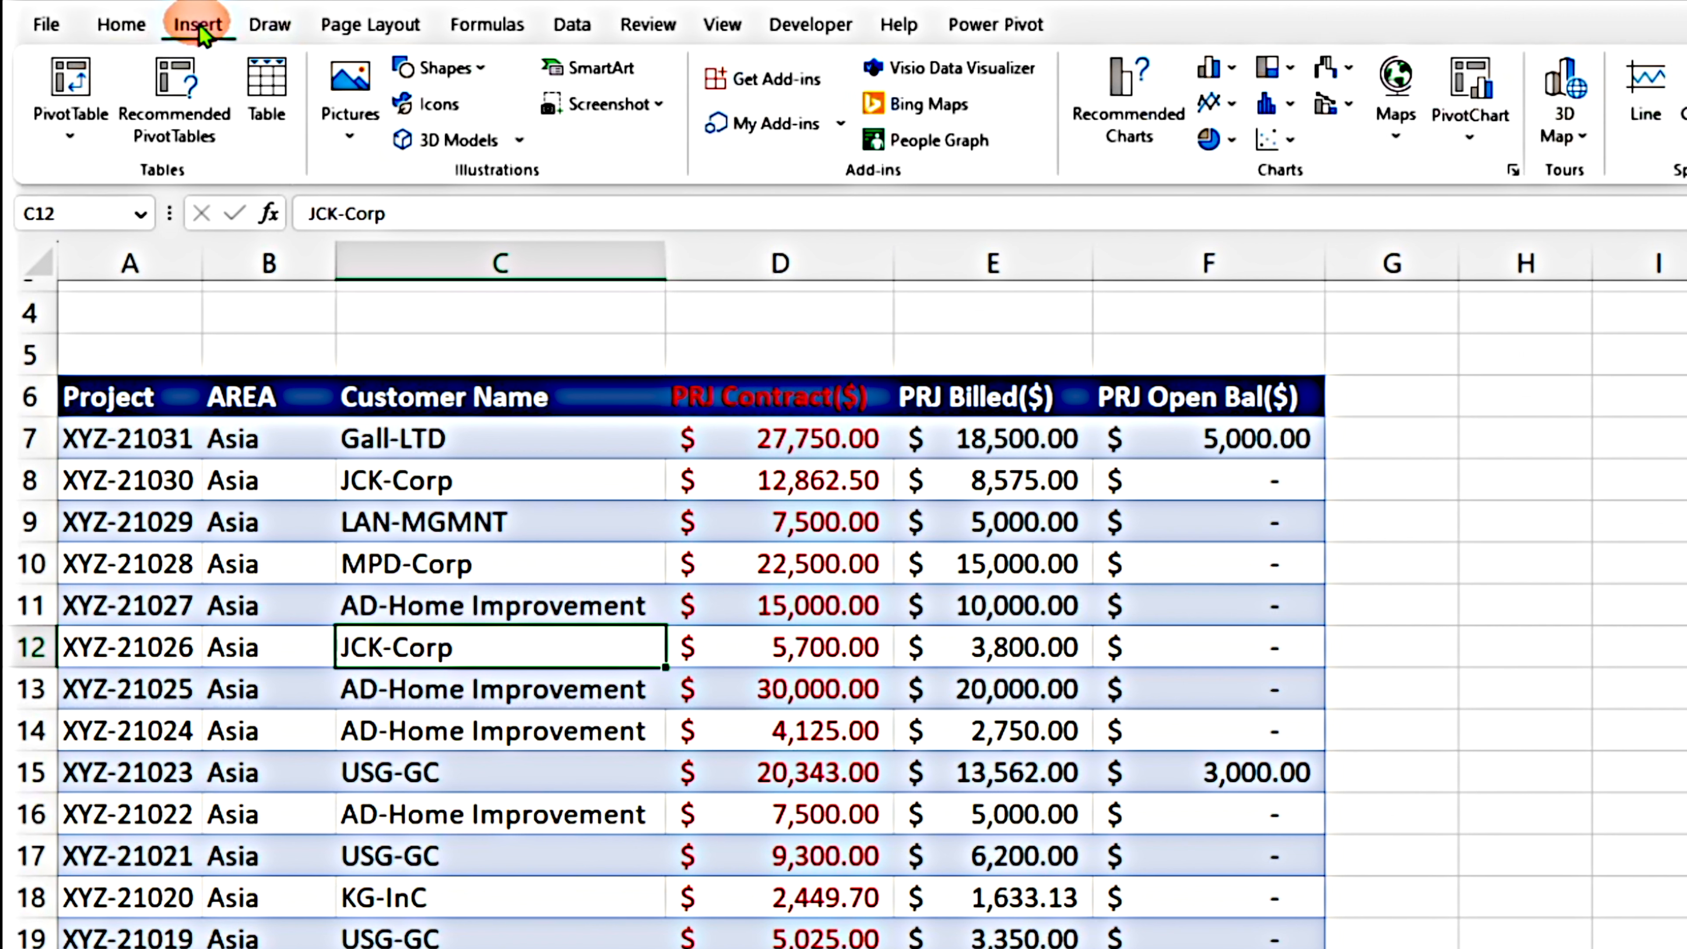
left_click(172, 121)
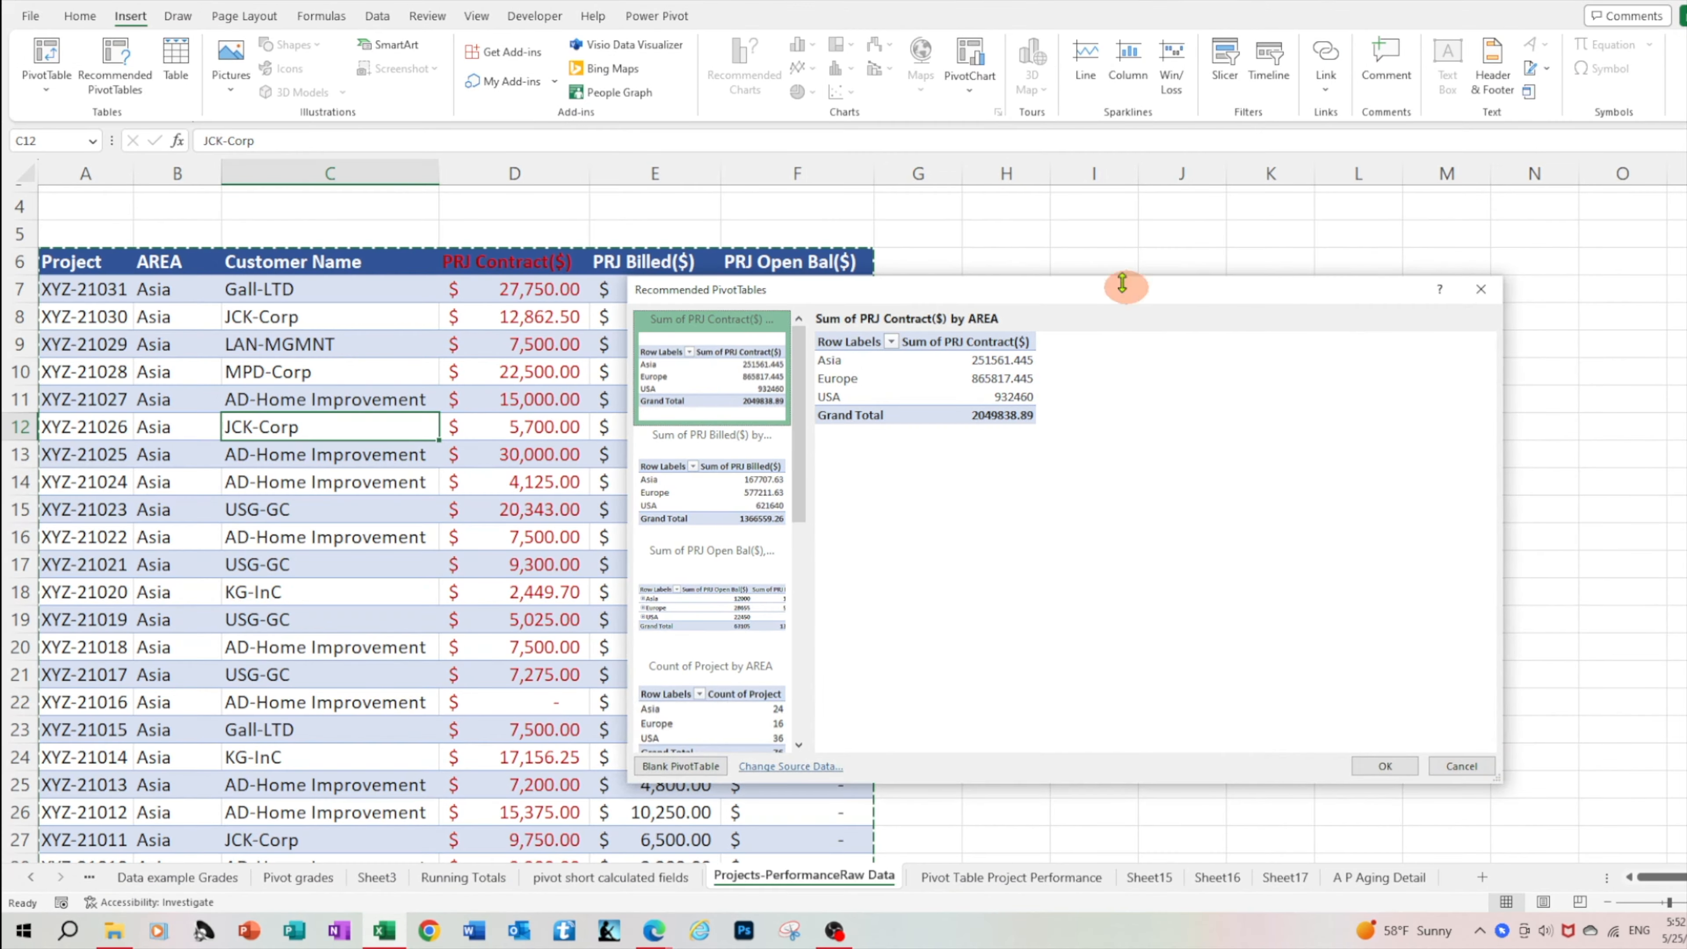
left_click(744, 522)
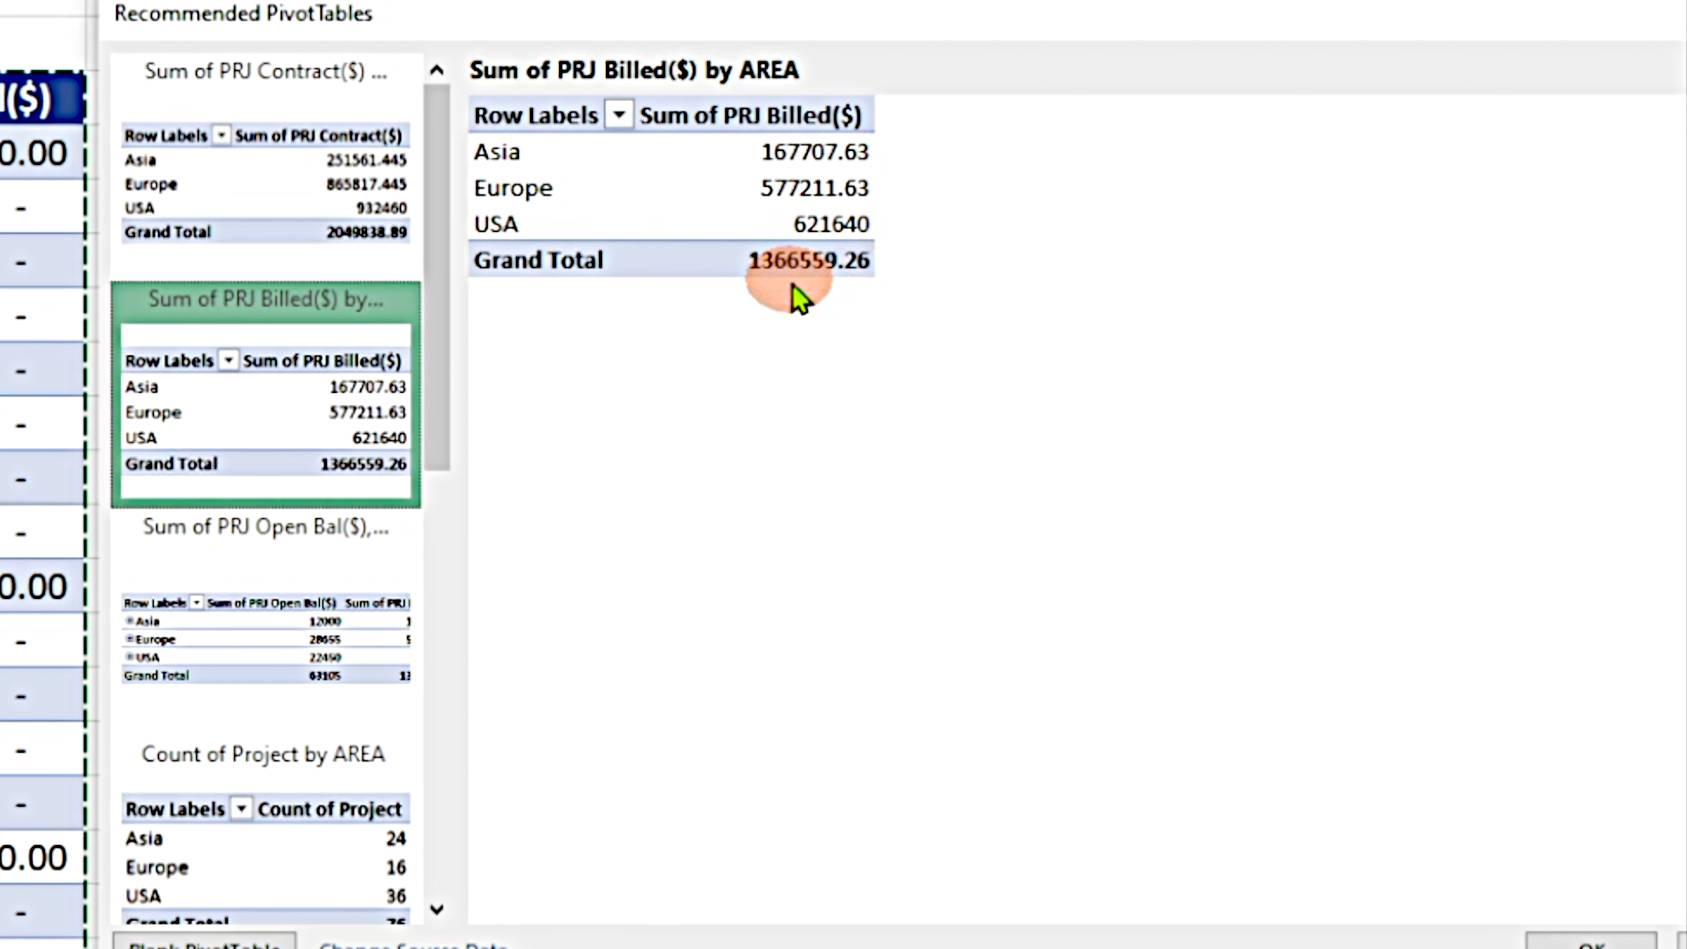
left_click(201, 694)
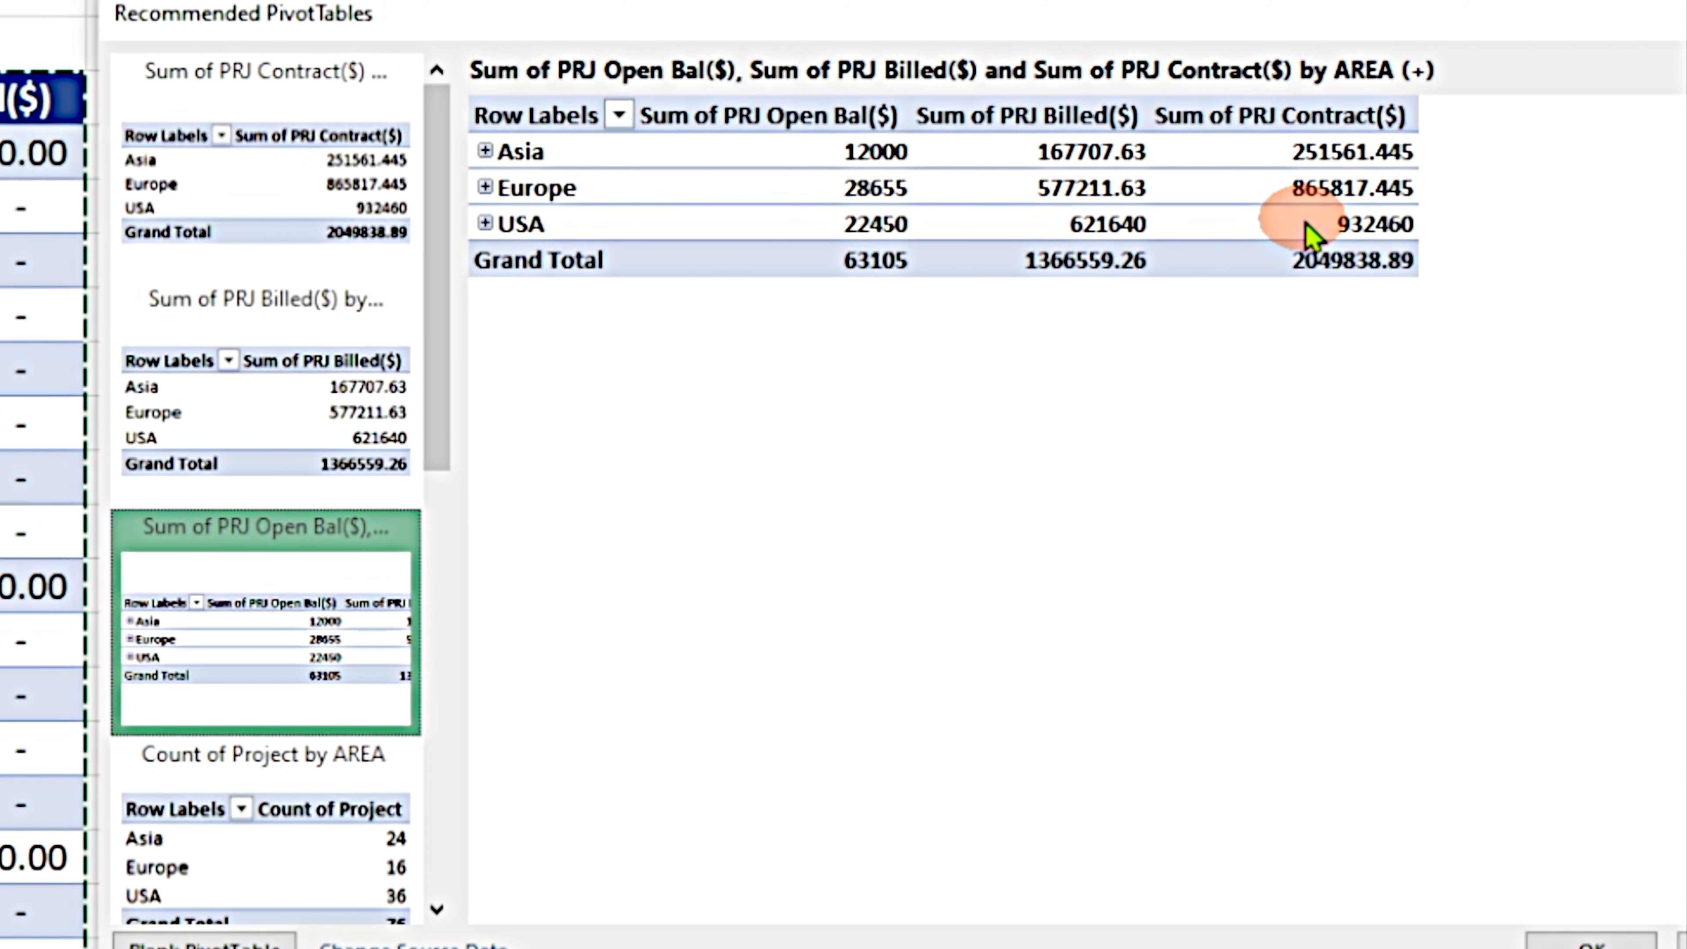
left_click(234, 829)
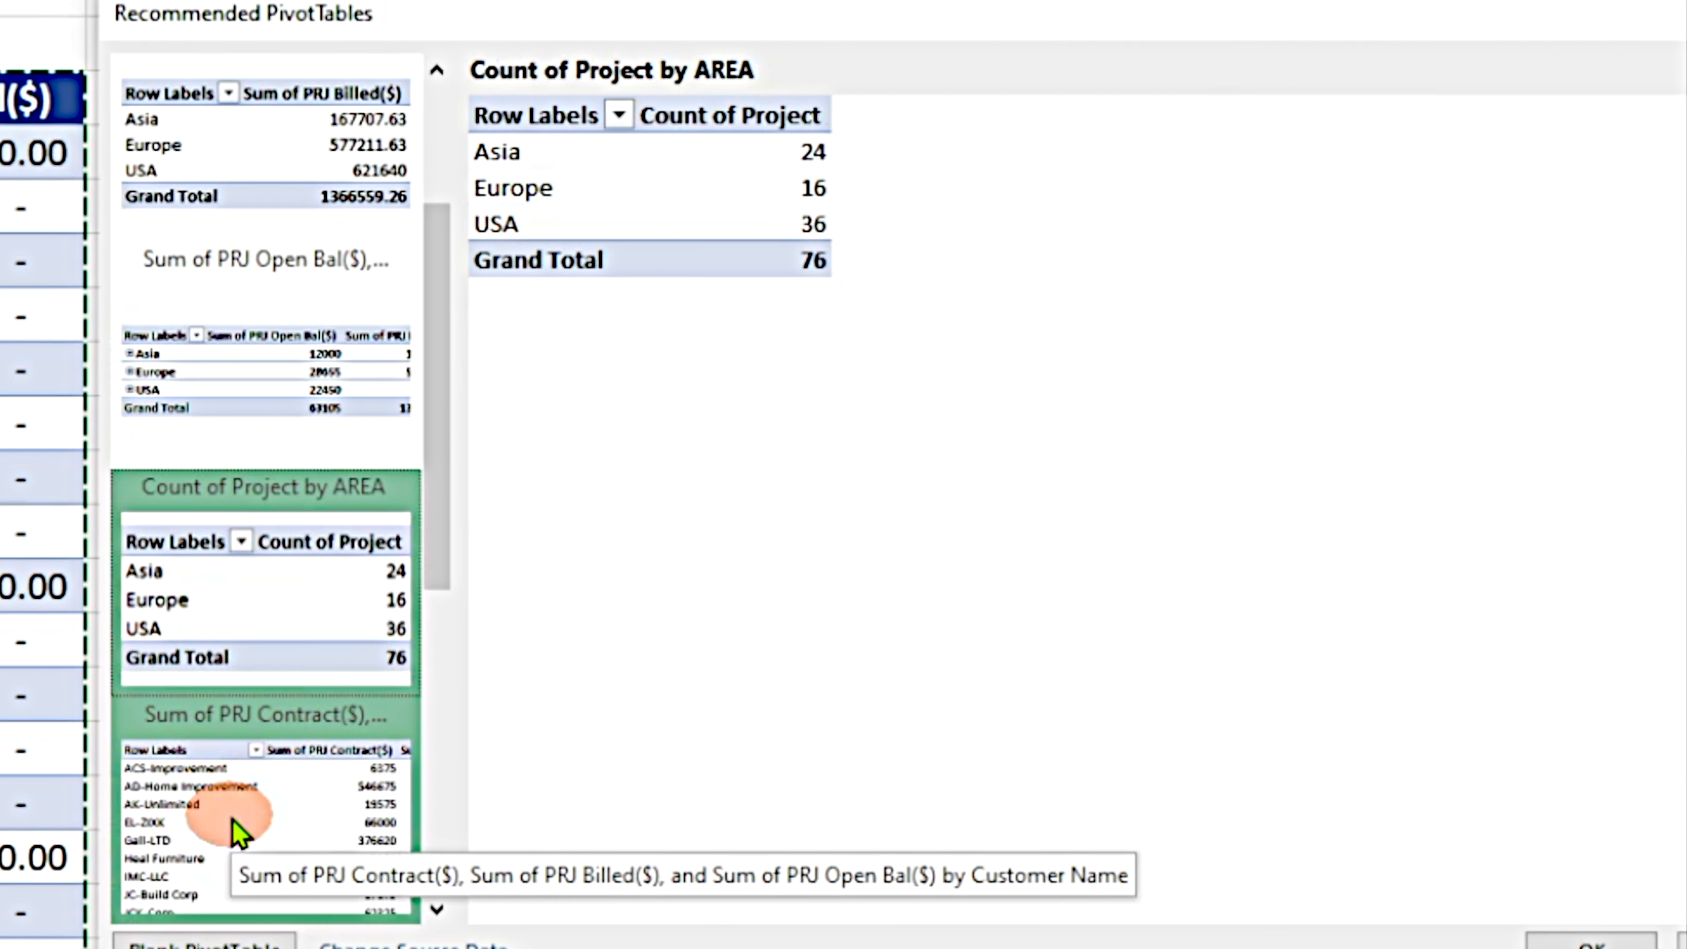
left_click(239, 836)
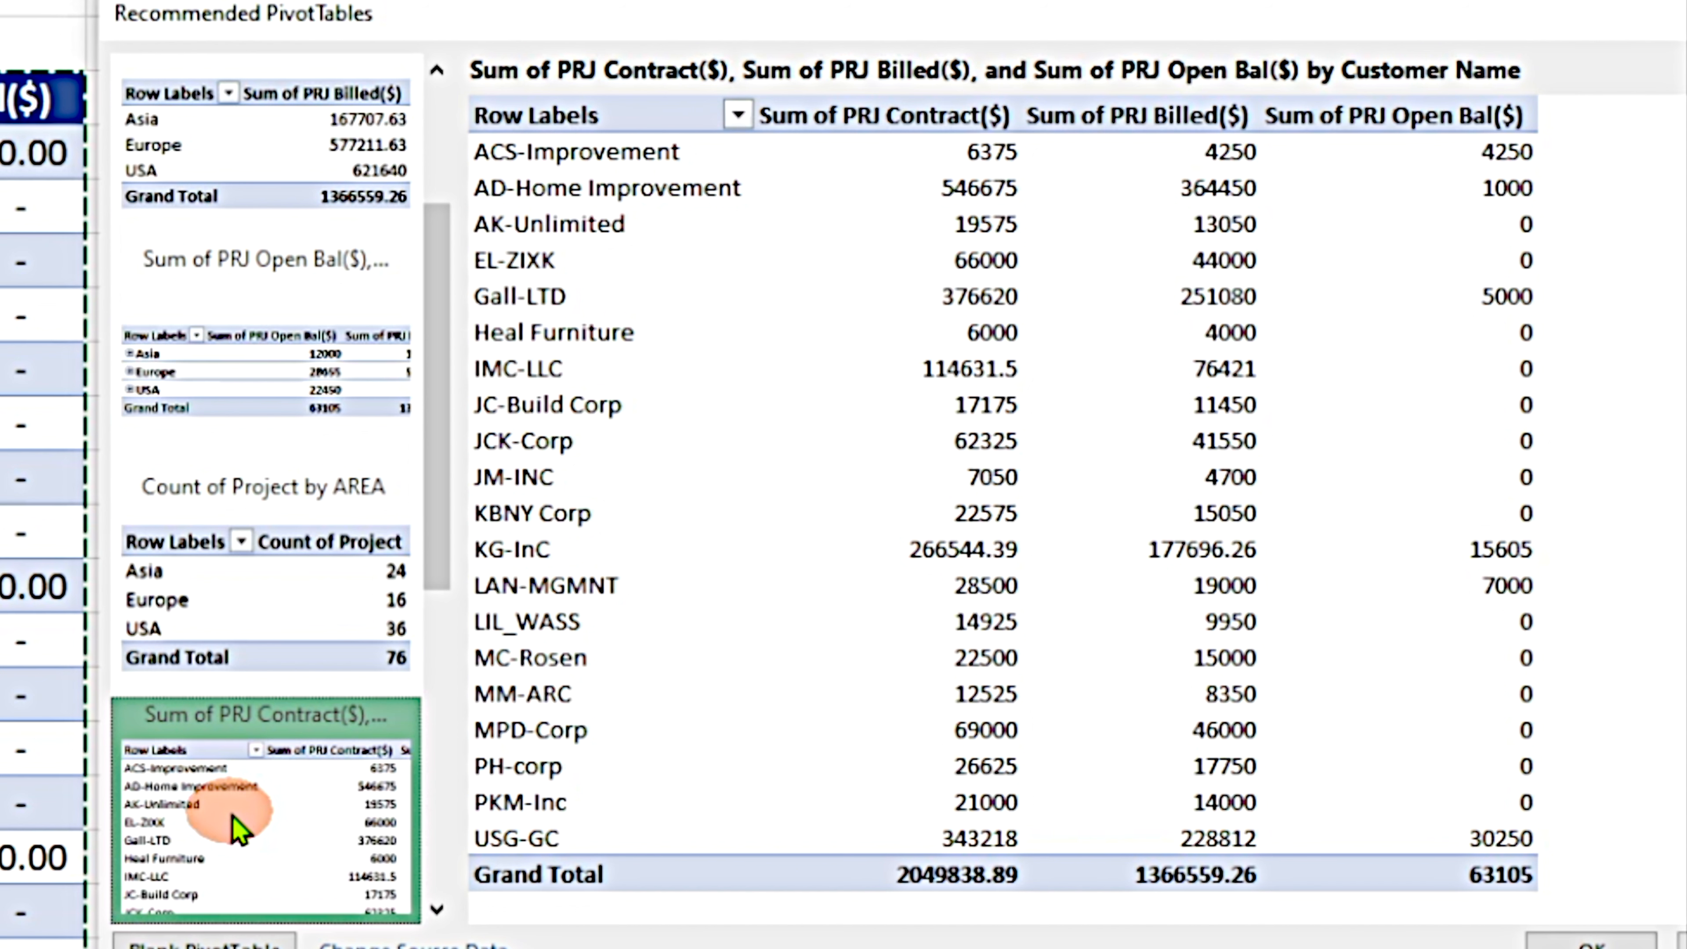
Insert the recommended PivotTable showing Count of Project, Sum of PRJ Contract($) and Sum of PRJ Billed($) by Customer Name
scroll(237, 828, "down", 3)
left_click(228, 727)
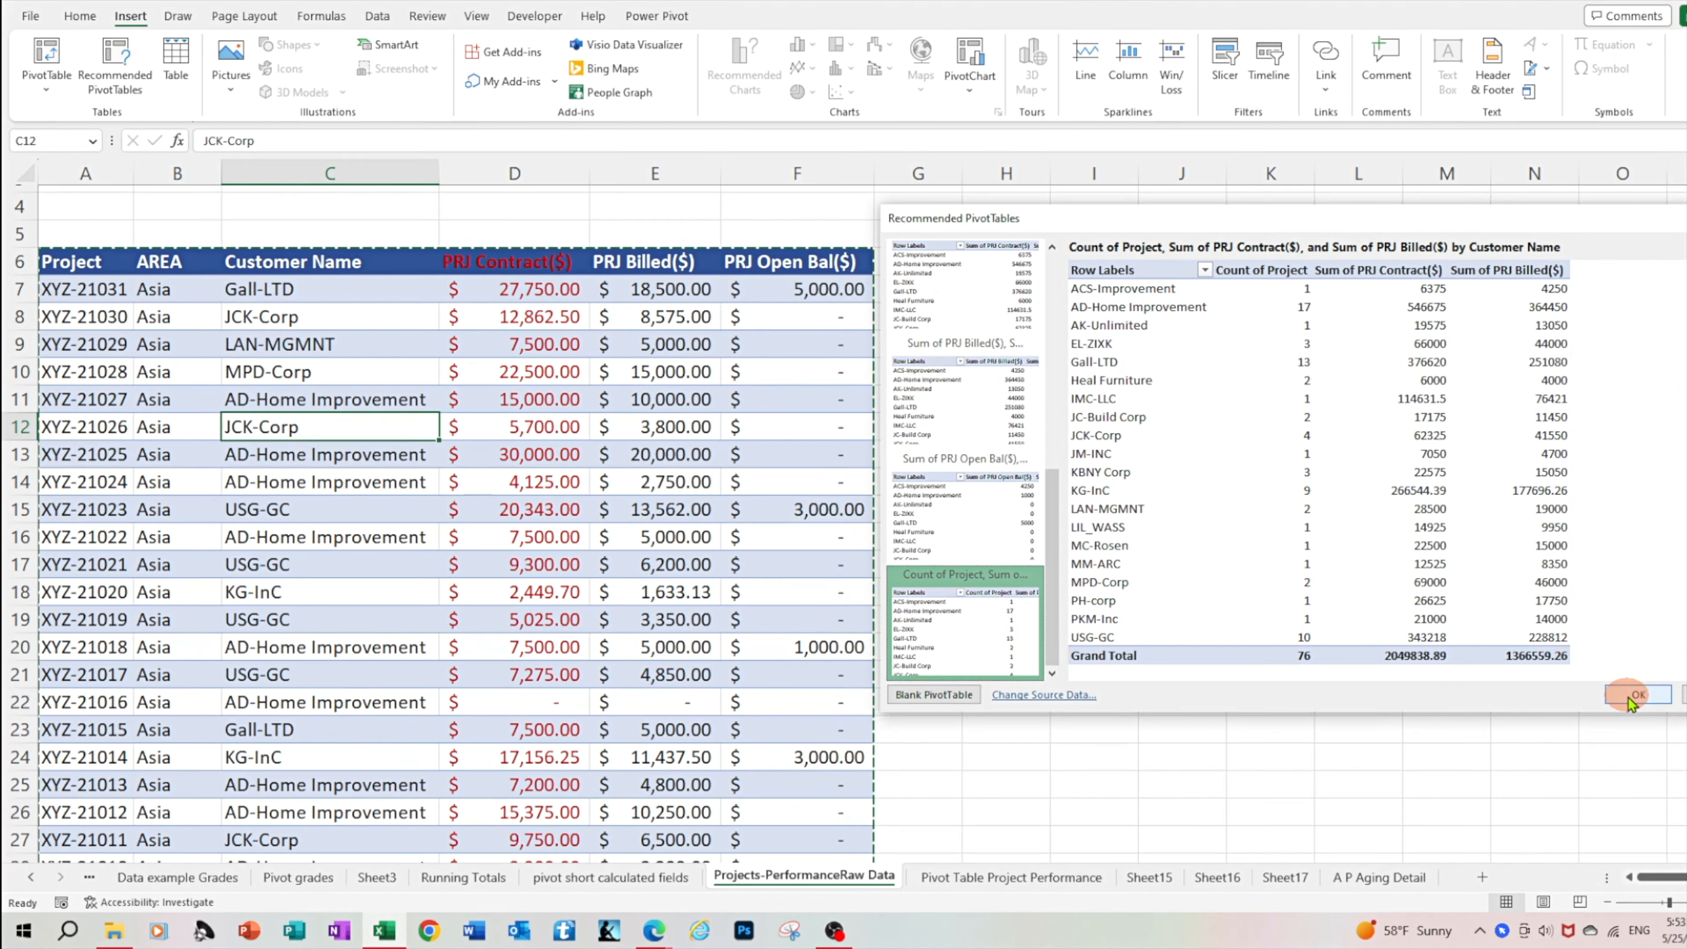
left_click(1591, 944)
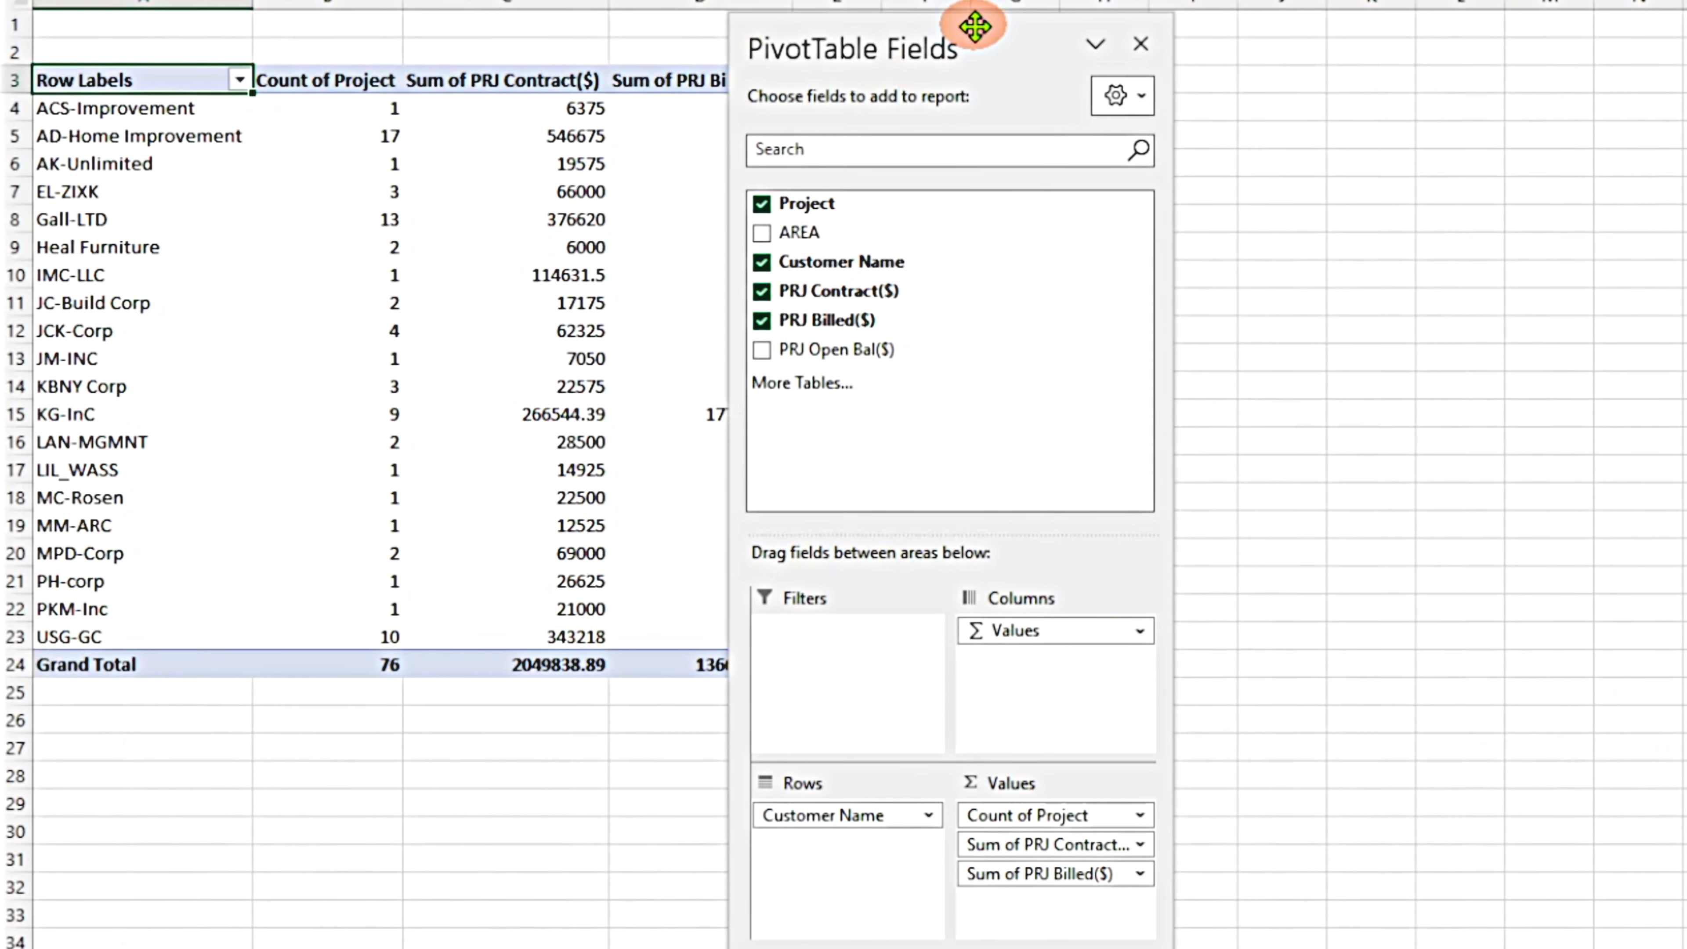
Move the PivotTable Fields pane clear of the report and add PRJ Open Bal($) as the last Values field
left_click_drag(635, 197, 729, 199)
left_click_drag(1098, 44, 1163, 46)
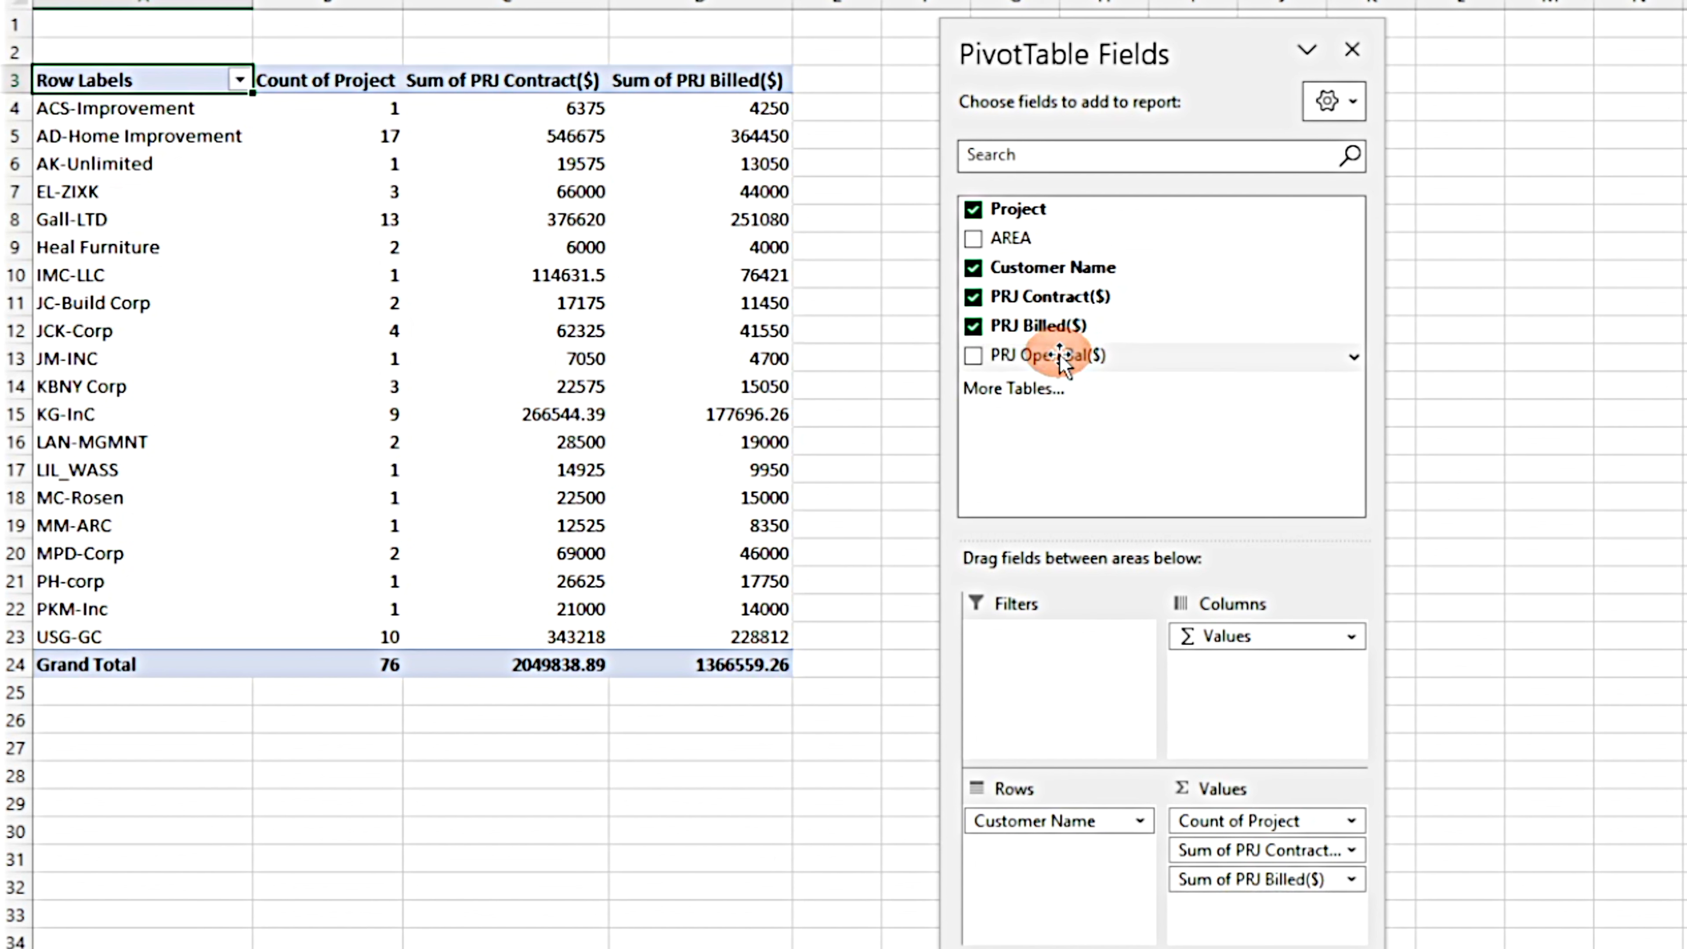
left_click_drag(1061, 359, 1295, 937)
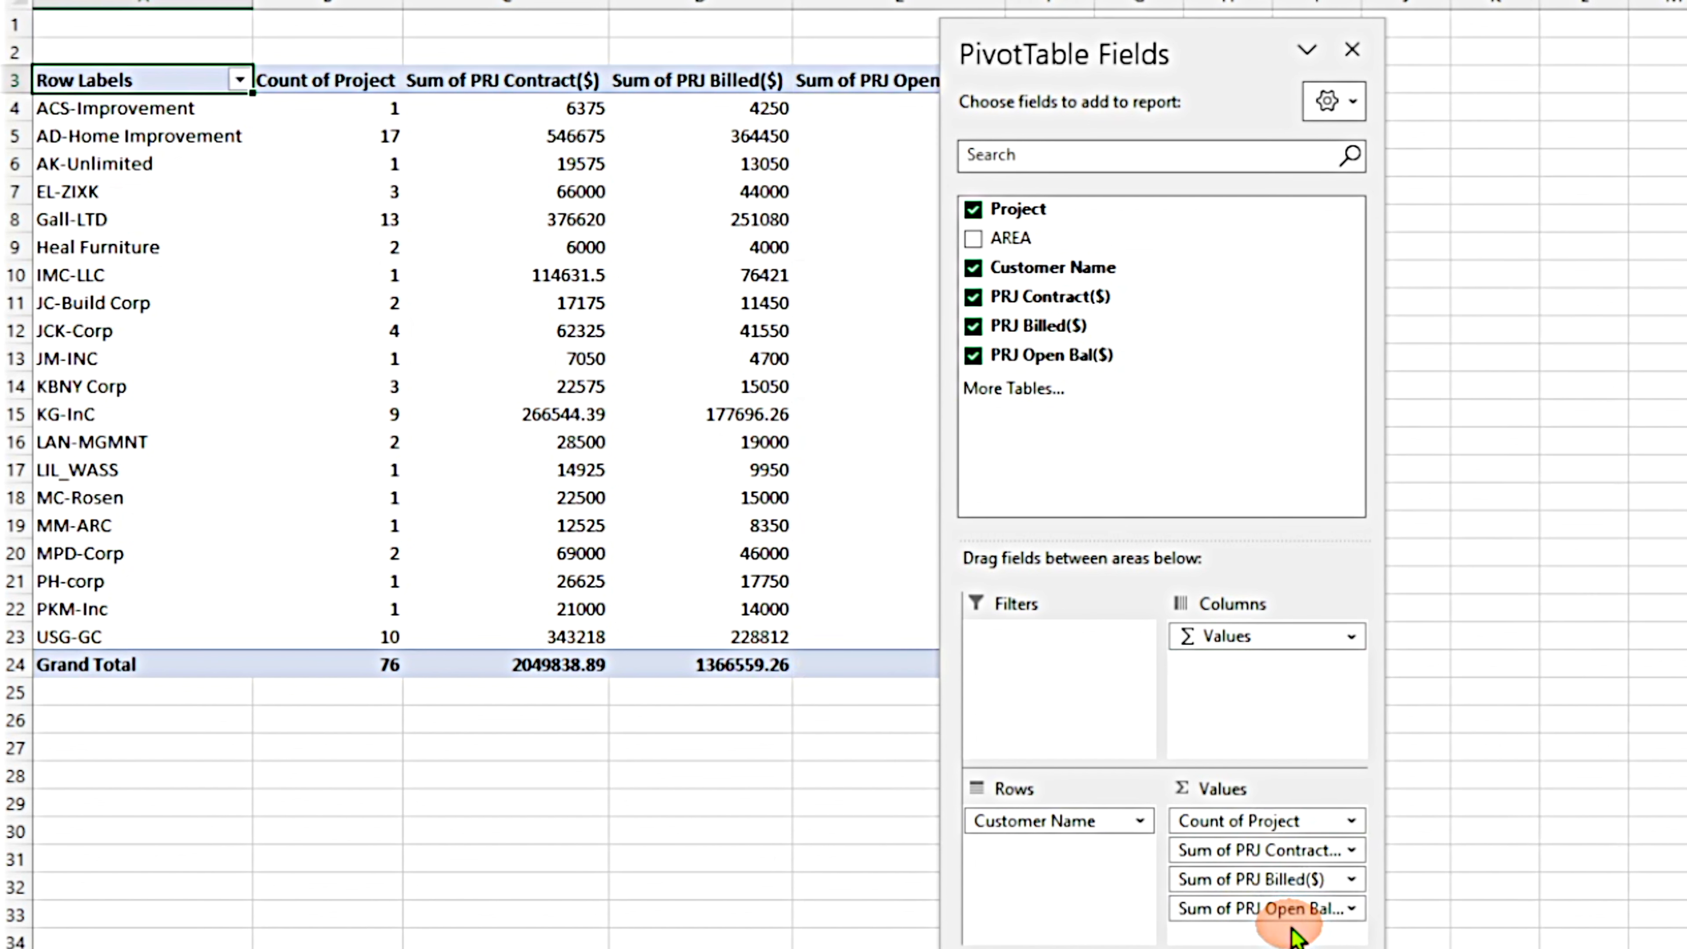
Select the PivotTable's PRJ Contract($), PRJ Billed($) and PRJ Open Bal($) amounts in C4:E24, including the grand totals
left_click_drag(1130, 53, 1549, 69)
left_click_drag(564, 109, 940, 665)
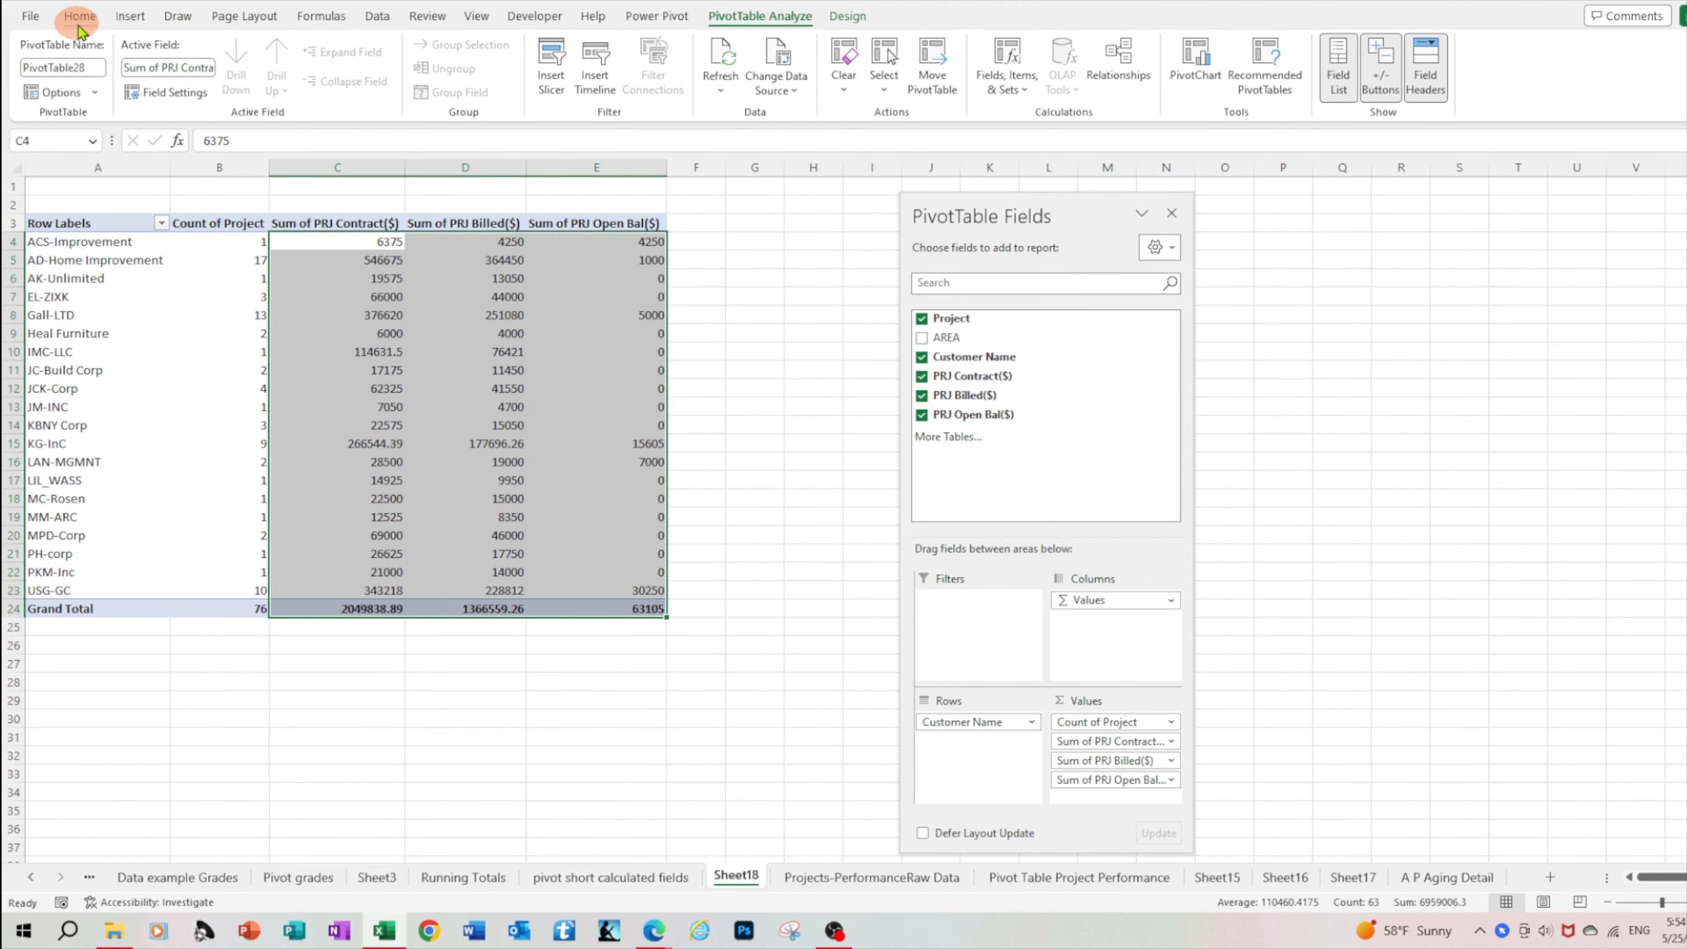
left_click(79, 19)
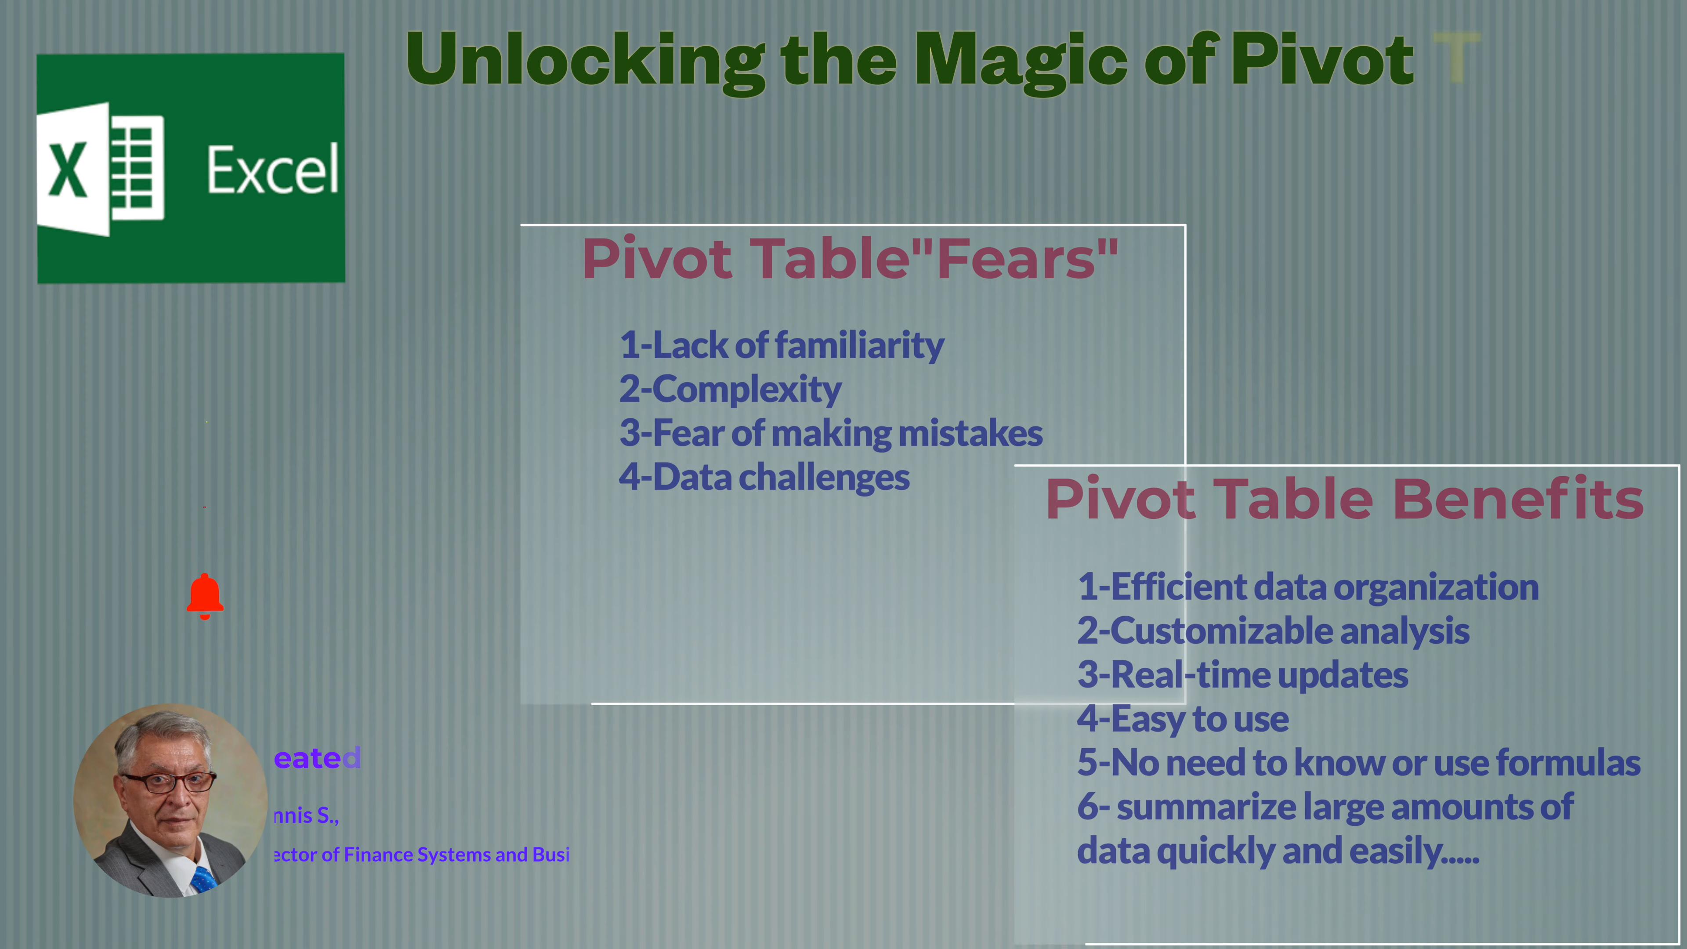